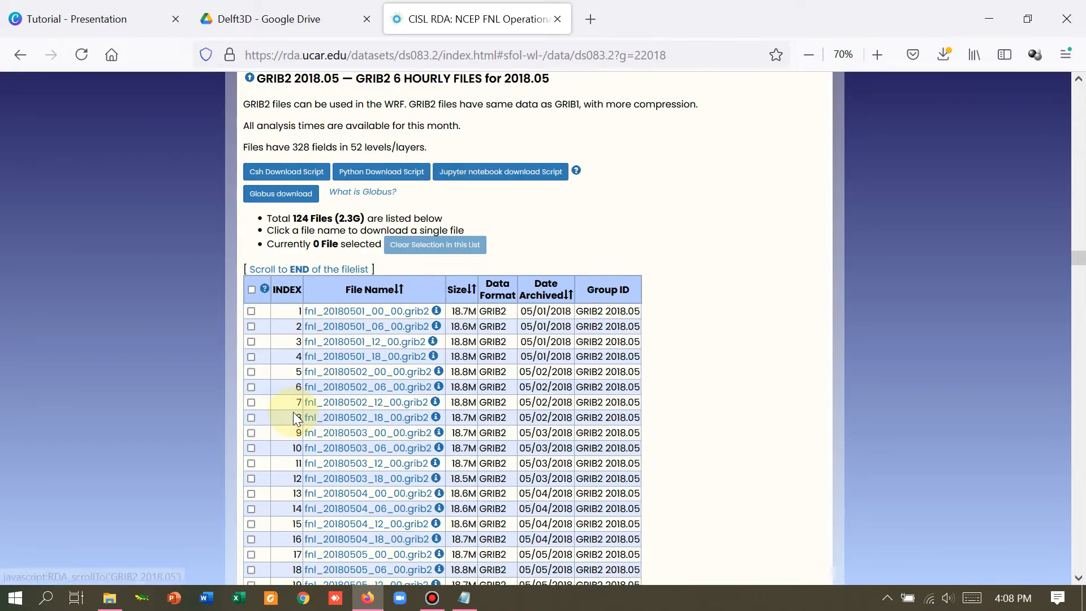
# Step: Download the file fnl_20180514_00_00.grib2 from the GRIB2 2018.05 file list, saving it to disk
pyautogui.scroll(-5, 306, 401)
pyautogui.scroll(-6, 388, 373)
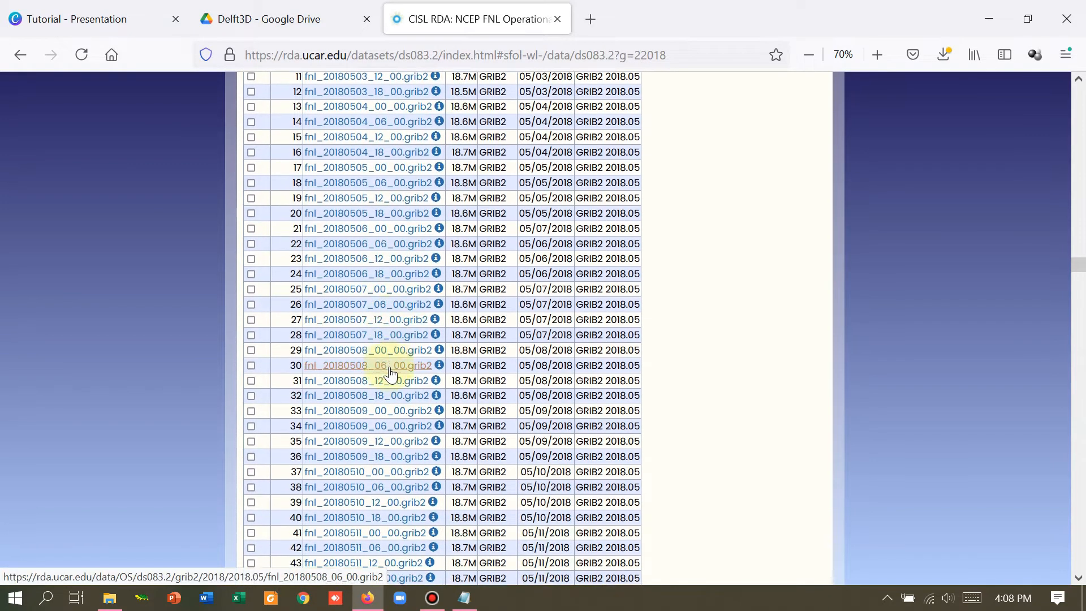
pyautogui.scroll(-3, 390, 376)
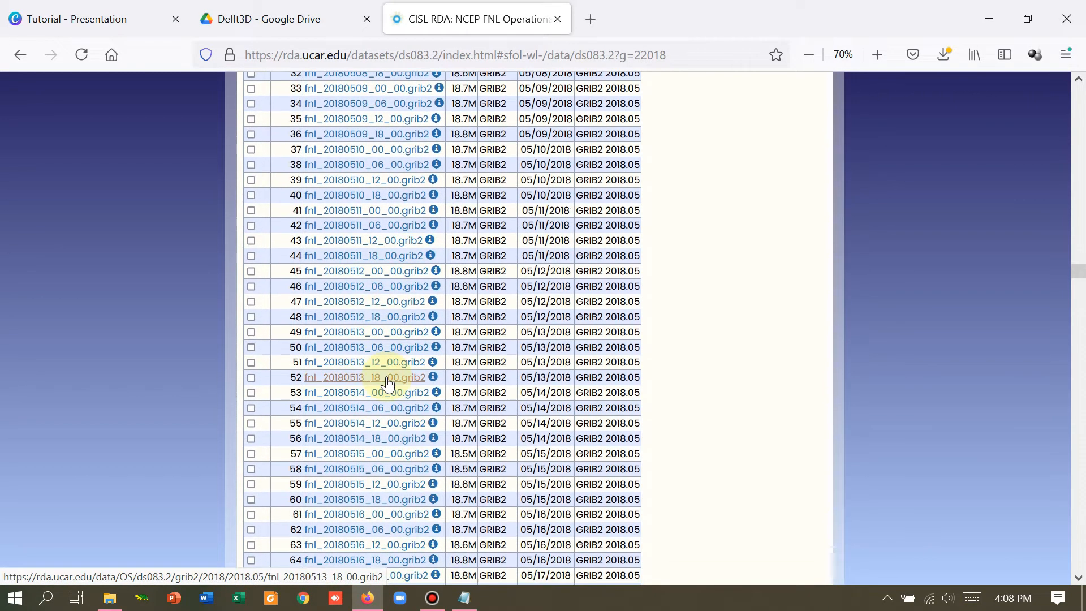
pyautogui.scroll(-2, 376, 376)
pyautogui.scroll(-3, 371, 308)
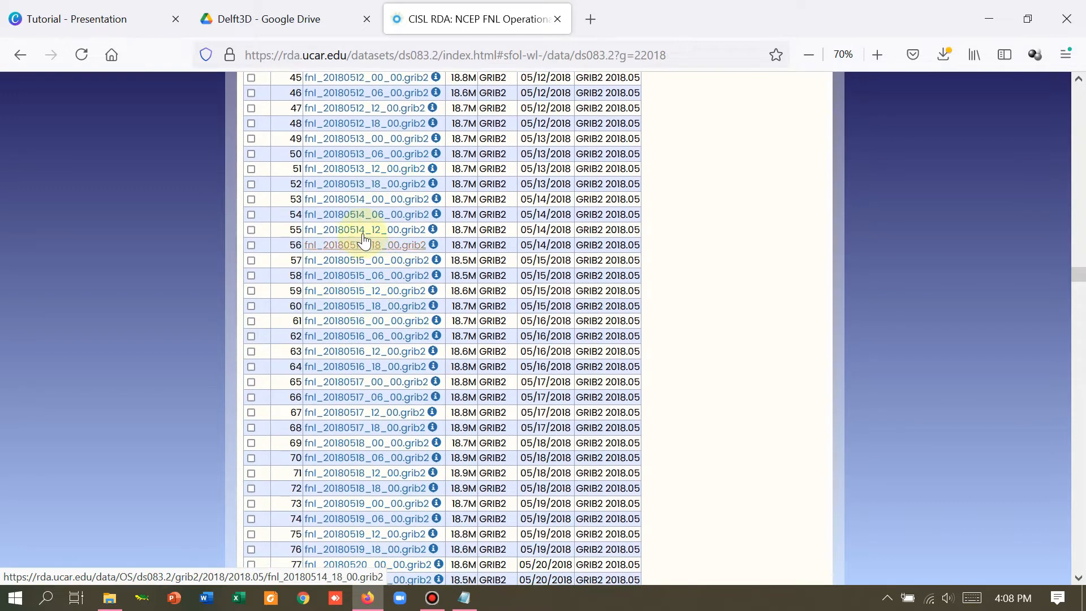
pyautogui.click(374, 200)
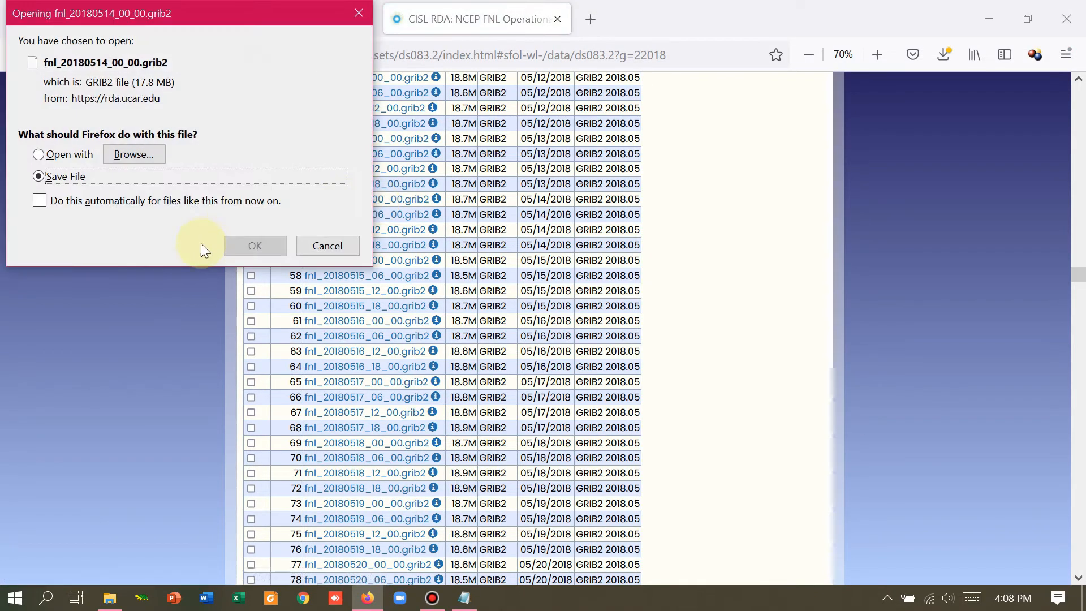
pyautogui.click(247, 245)
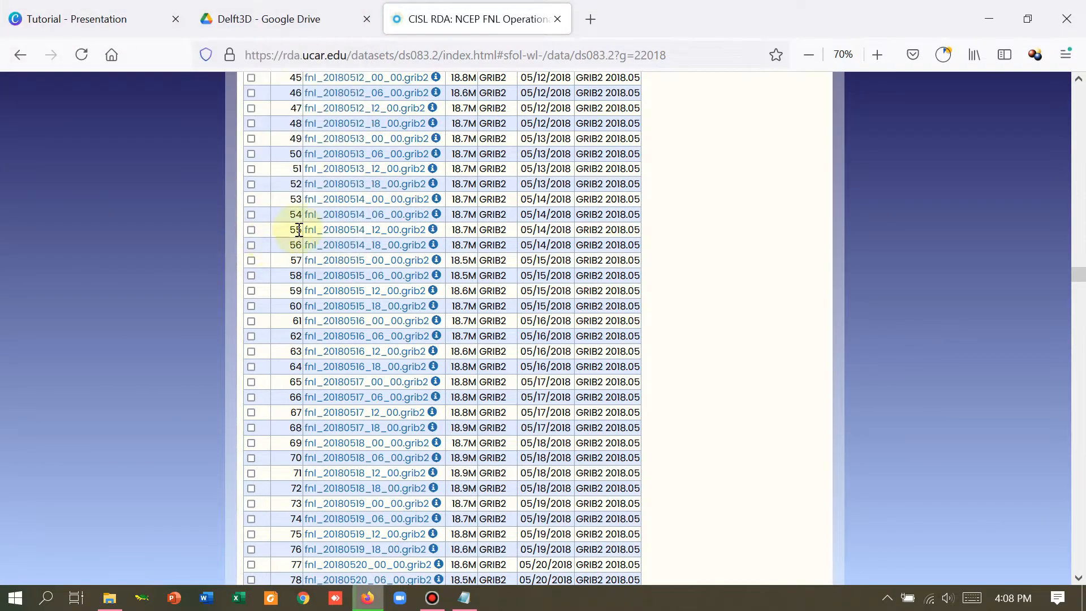
# Step: Save fnl_20180514_06_00.grib2 and fnl_20180514_12_00.grib2 from the list, and request fnl_20180514_18_00.grib2 for download
pyautogui.click(342, 218)
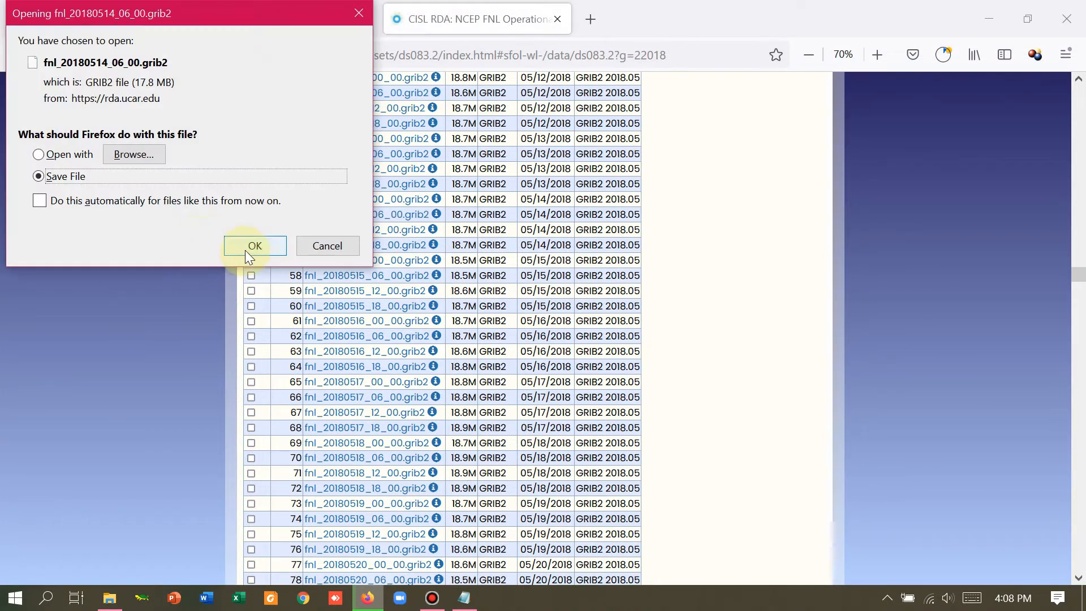
pyautogui.click(245, 248)
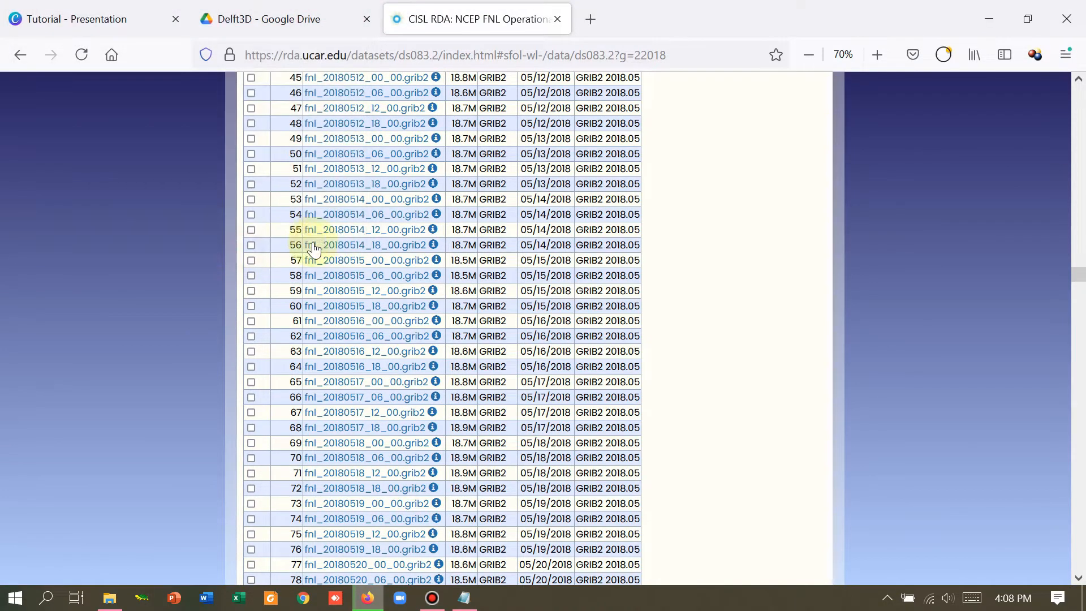
pyautogui.click(250, 244)
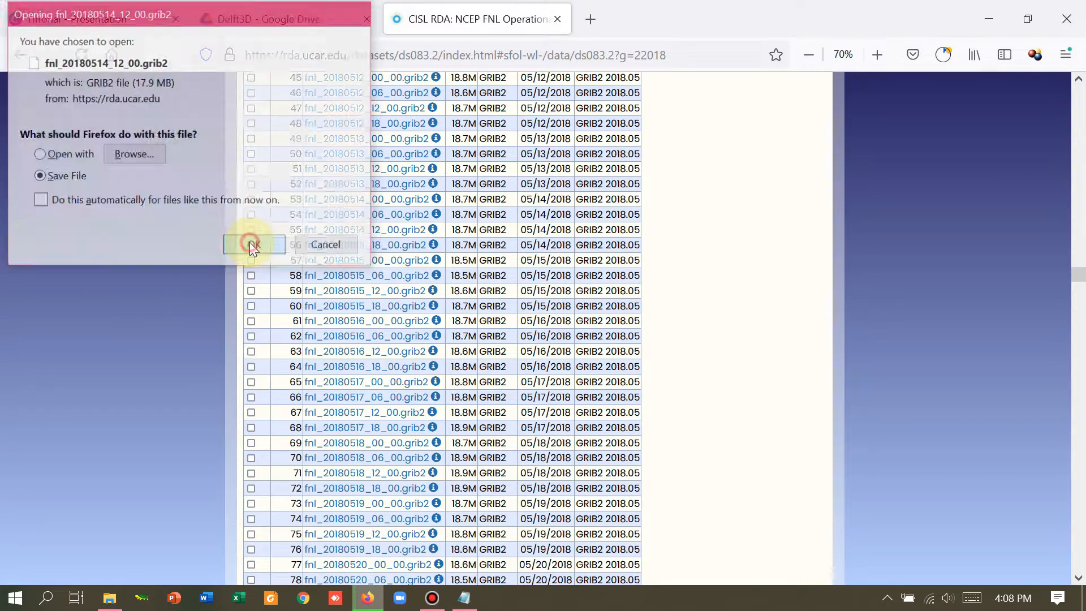
pyautogui.click(330, 245)
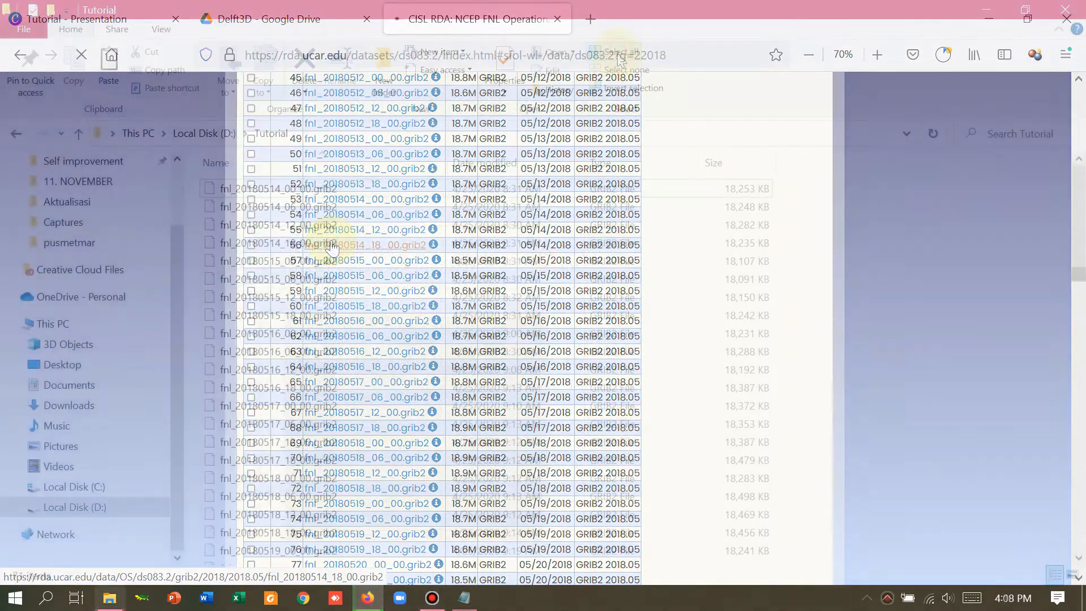
# Step: In File Explorer, create a folder named FNL inside D:\Tutorial and move all the fnl grib2 files into it
pyautogui.scroll(-2, 365, 257)
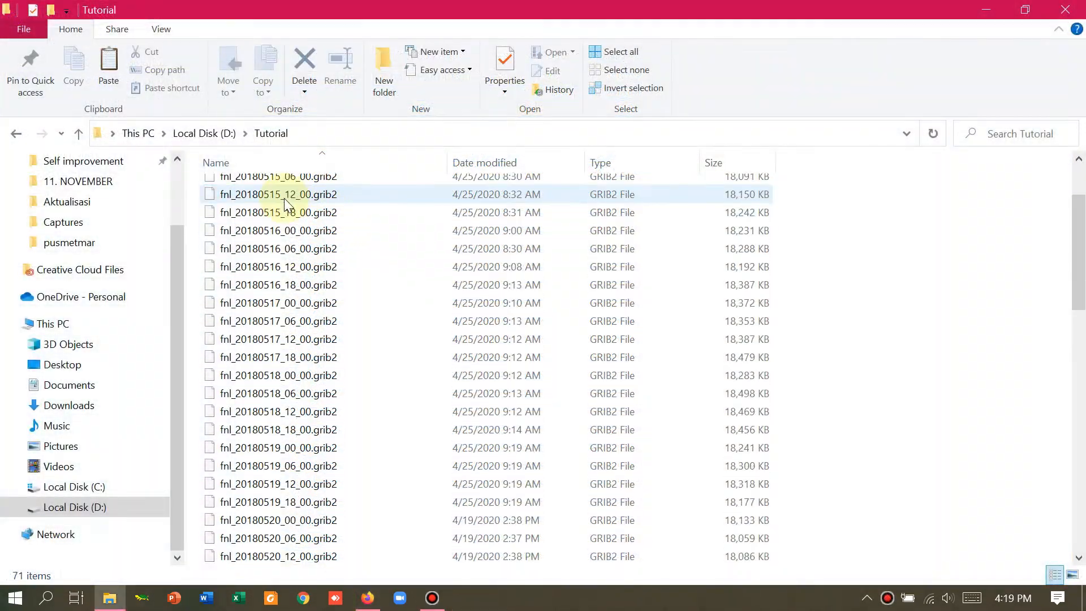
pyautogui.scroll(-4, 284, 197)
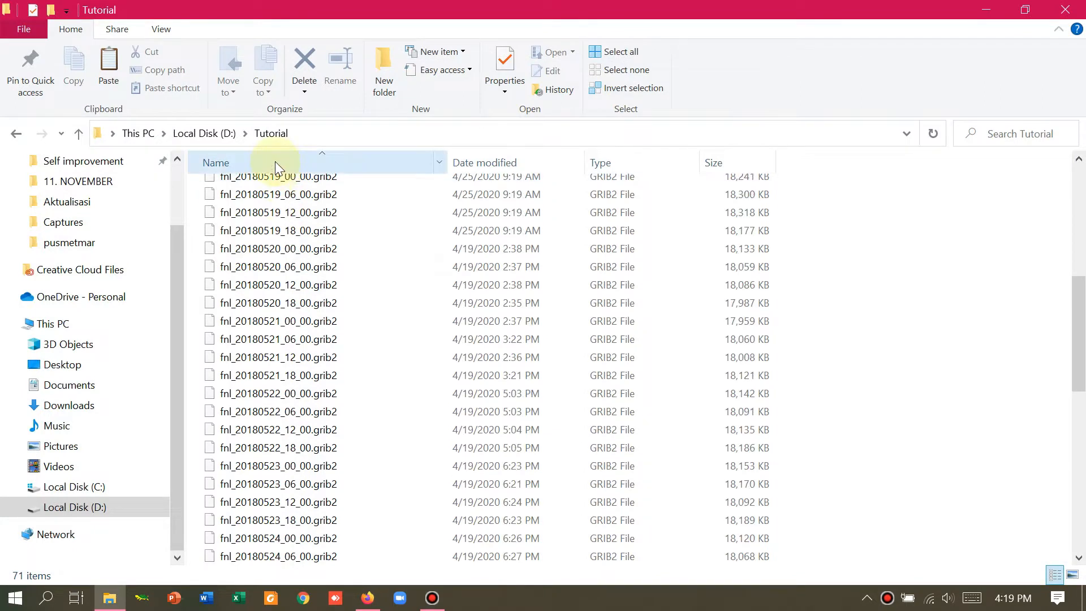
pyautogui.scroll(7, 270, 260)
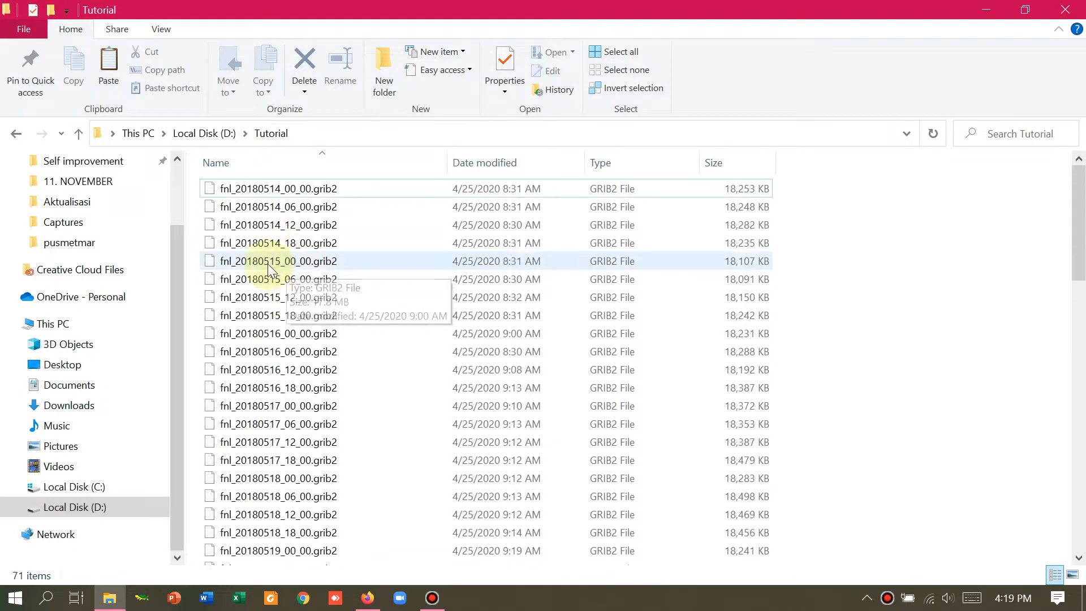
pyautogui.click(376, 73)
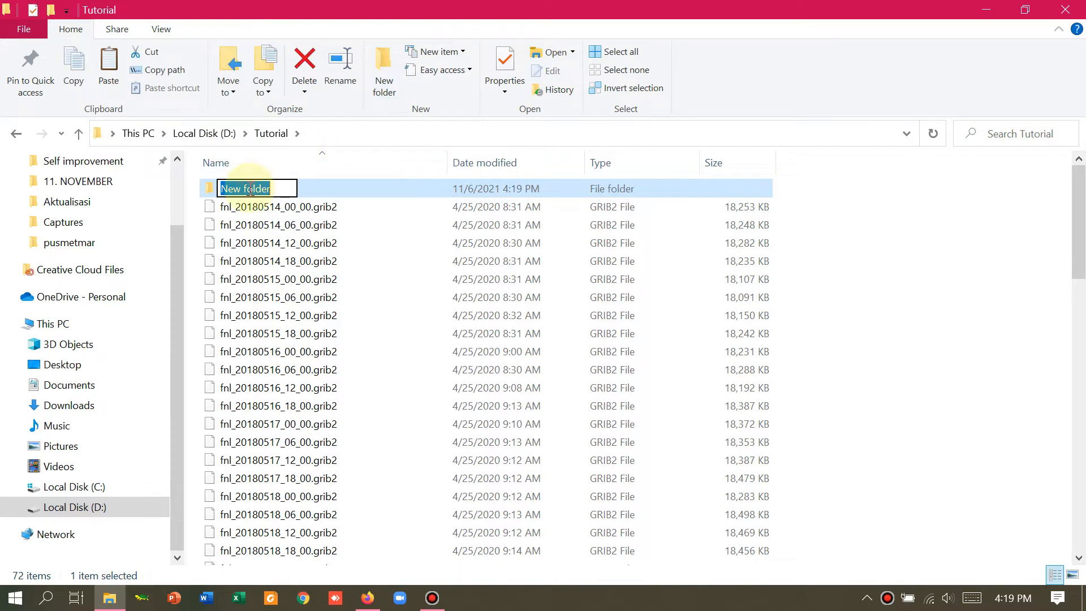
pyautogui.write('FNL')
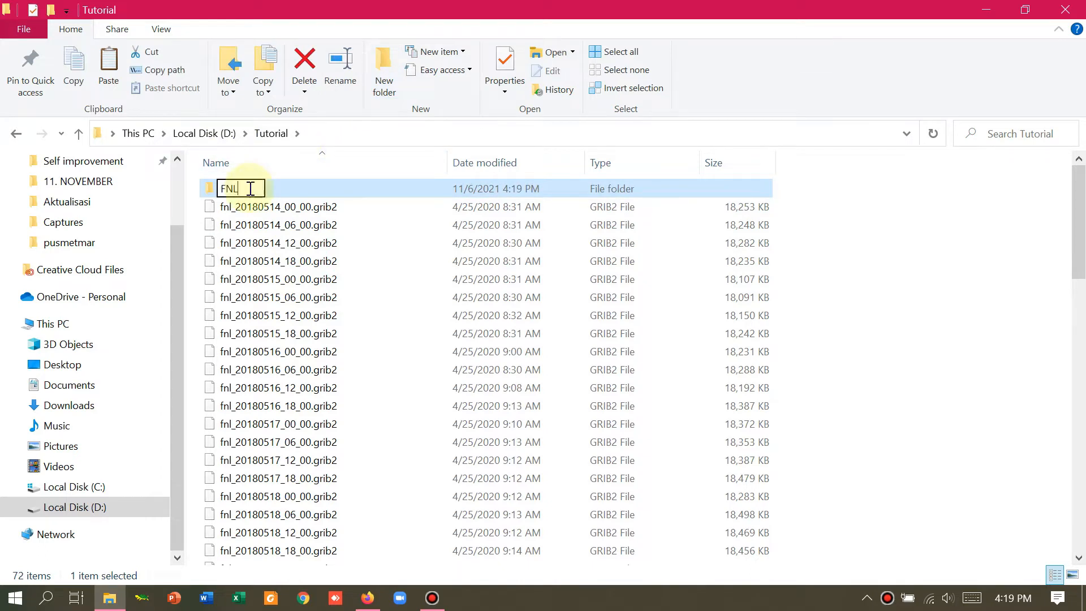
pyautogui.press('Return')
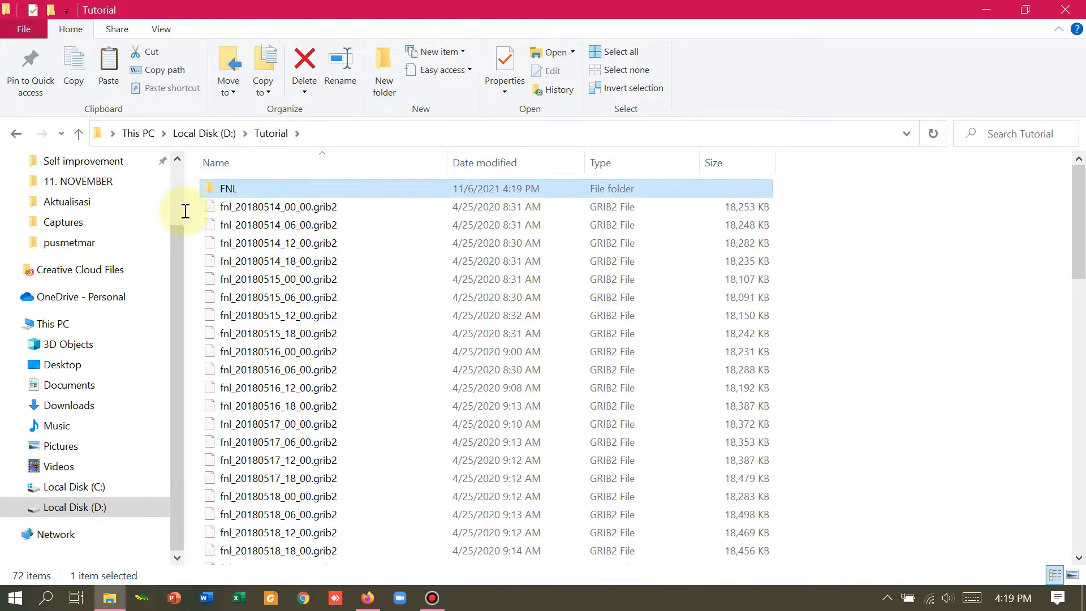
pyautogui.moveTo(191, 202); pyautogui.dragTo(267, 189)
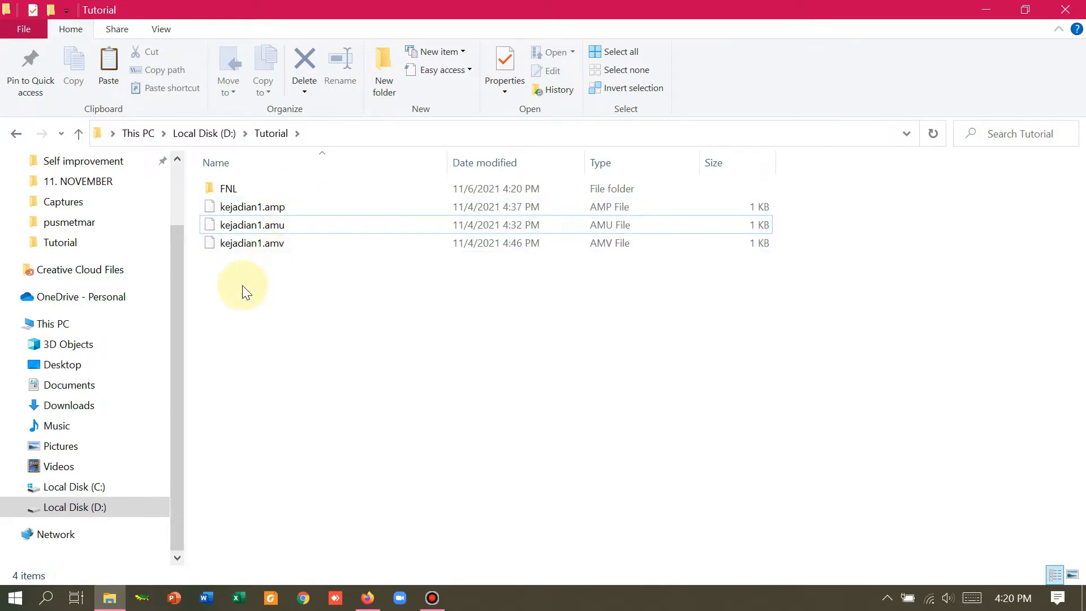
# Step: Open kejadian1.amp, kejadian1.amu and kejadian1.amv together in Notepad++ and show kejadian1.amp
pyautogui.moveTo(243, 263); pyautogui.dragTo(253, 209)
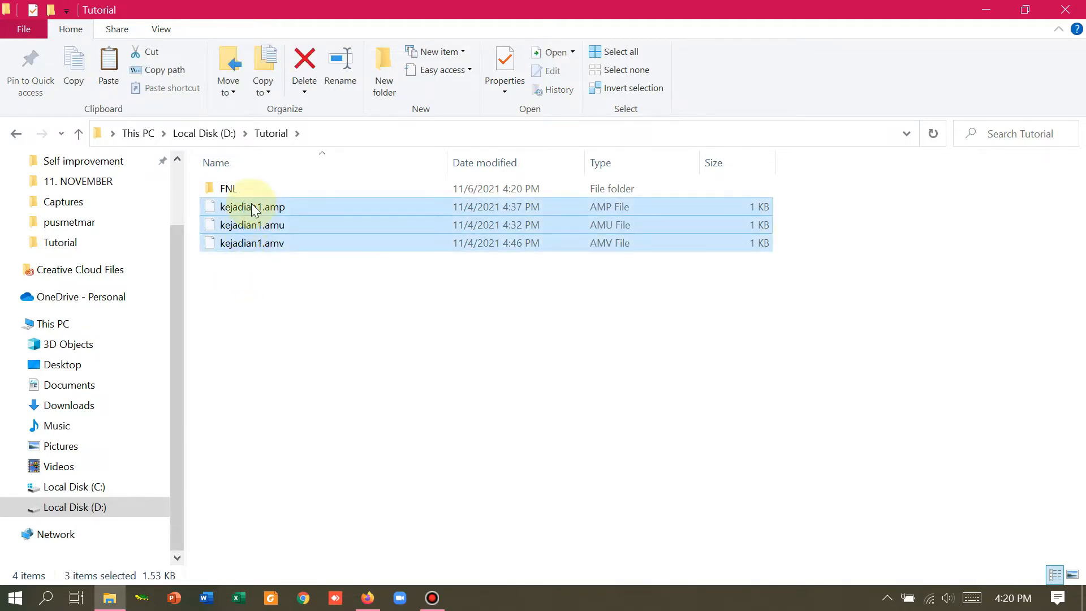
pyautogui.rightClick(253, 210)
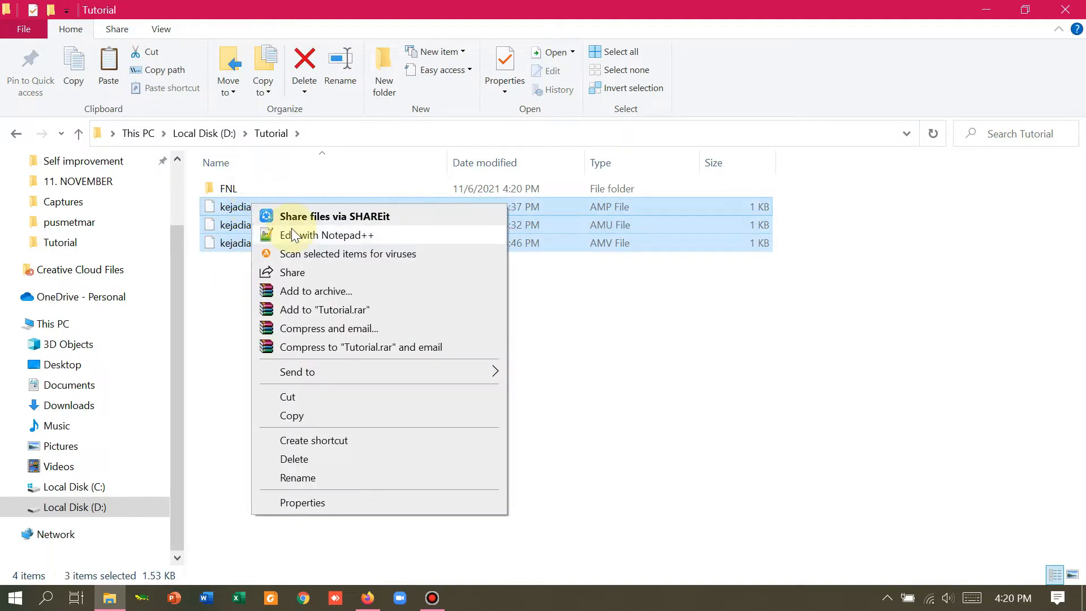
pyautogui.click(290, 228)
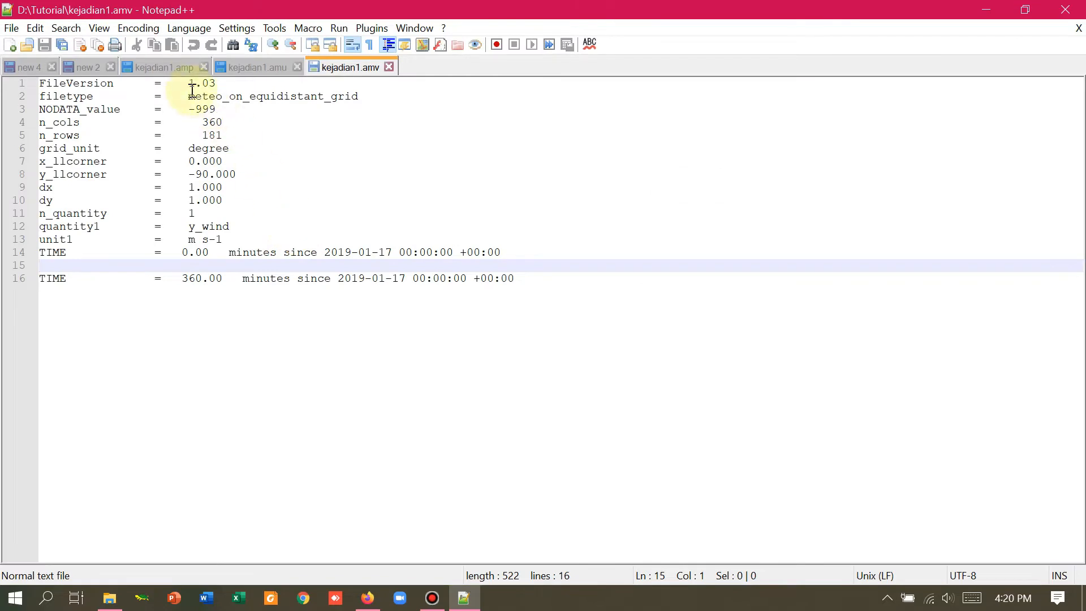
pyautogui.click(179, 69)
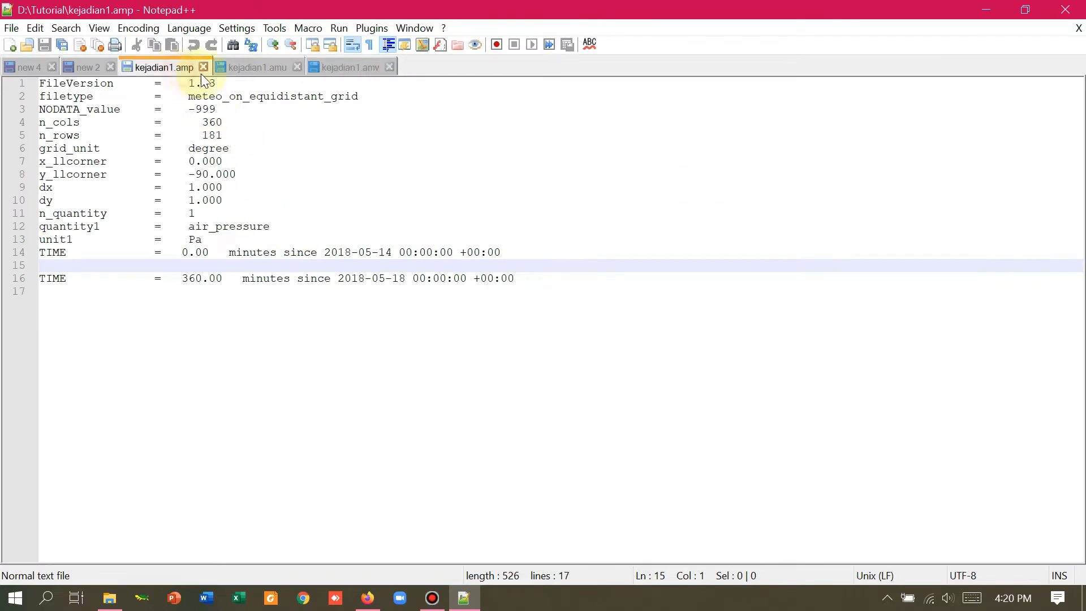
# Step: Find Panoply through the Windows search and launch it
pyautogui.click(109, 602)
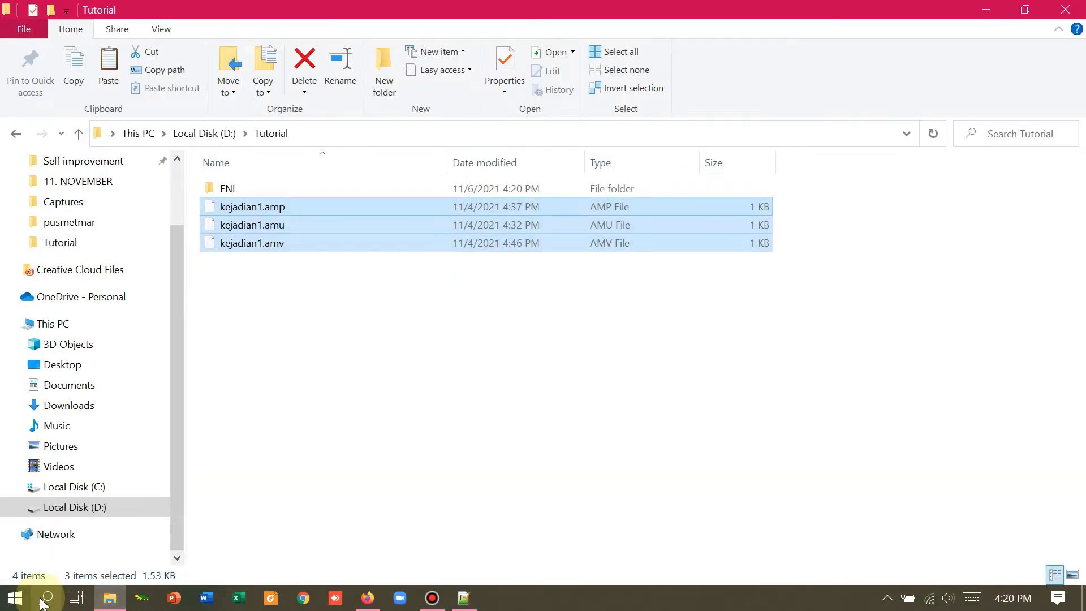
pyautogui.click(44, 601)
pyautogui.write('pa')
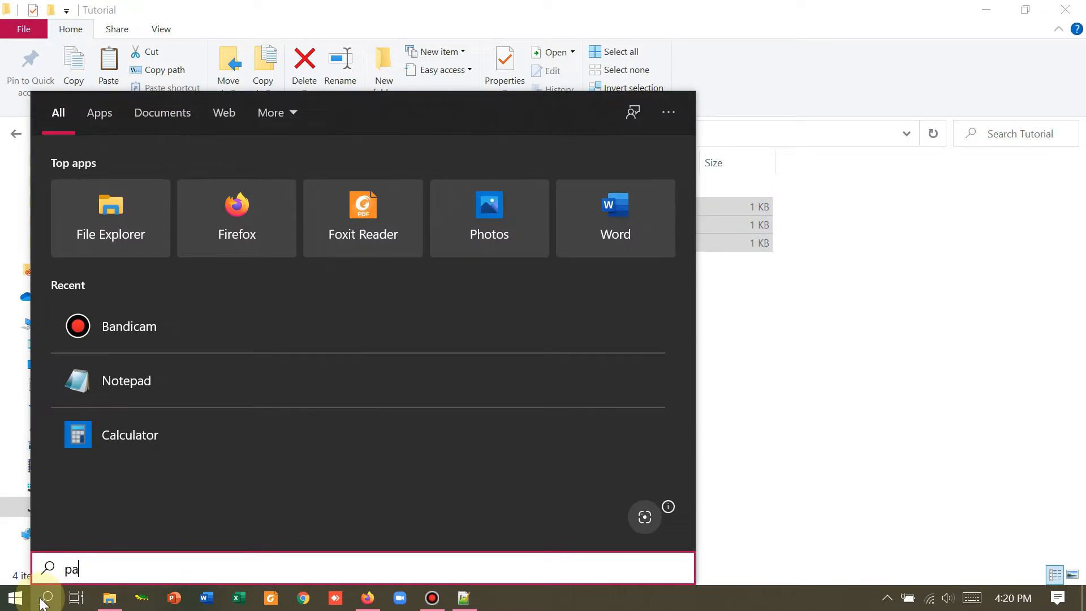
pyautogui.write('nop')
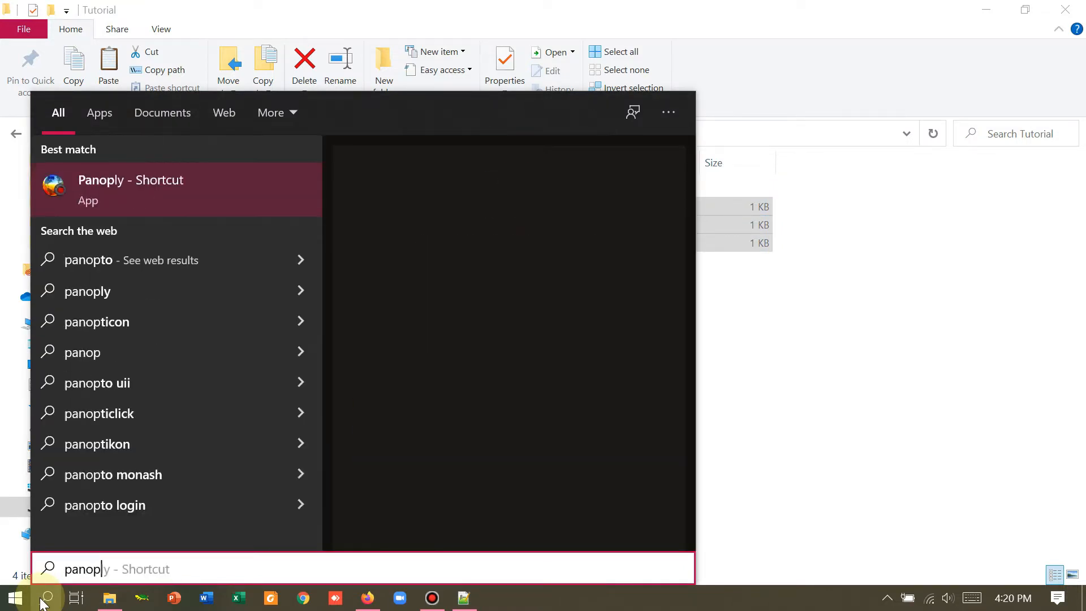
pyautogui.click(53, 177)
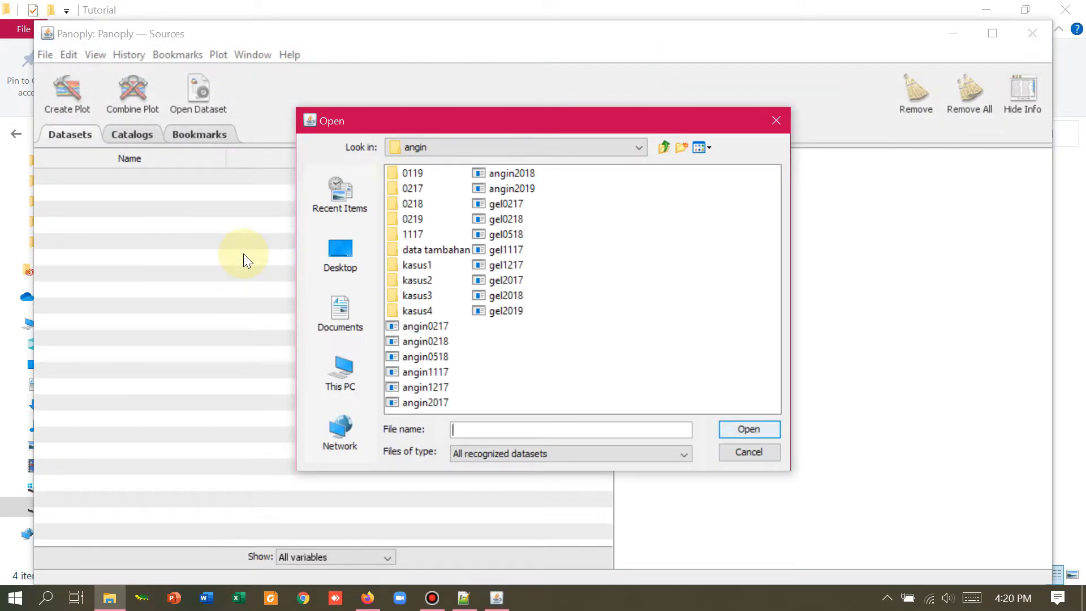
# Step: Open the dataset fnl_20180514_00_00.grib2 from the D:\Tutorial\FNL folder
pyautogui.click(665, 146)
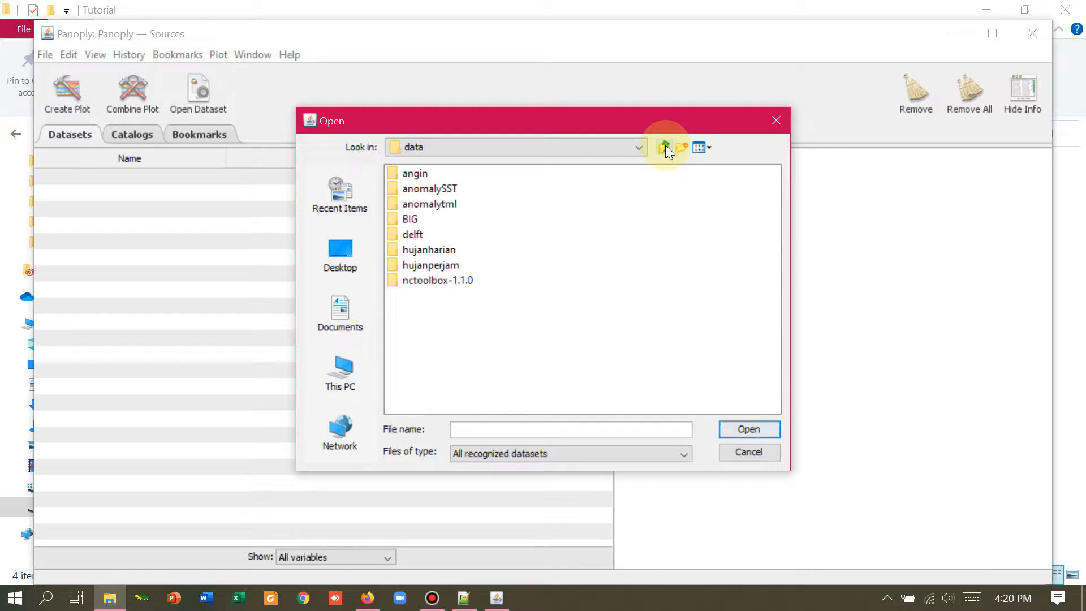
pyautogui.click(664, 146)
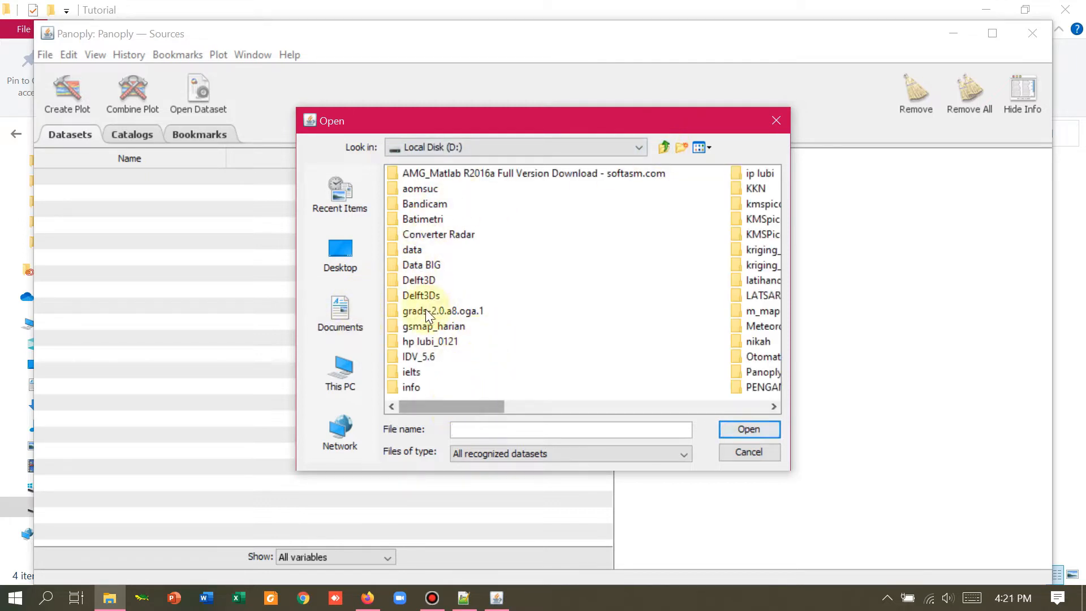
pyautogui.moveTo(439, 406); pyautogui.dragTo(613, 389)
pyautogui.click(756, 341)
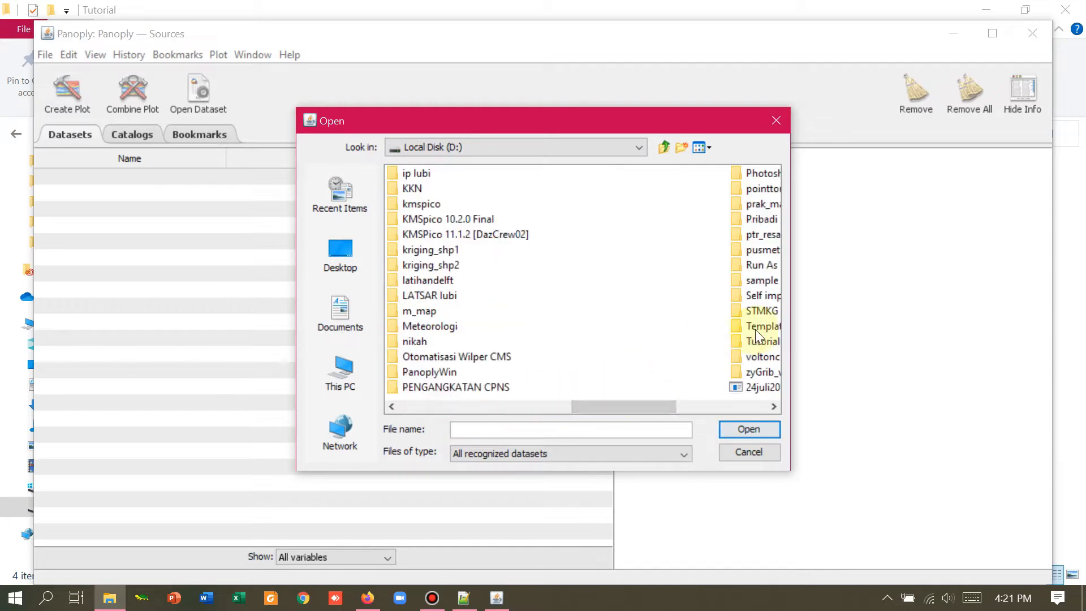
pyautogui.doubleClick(757, 340)
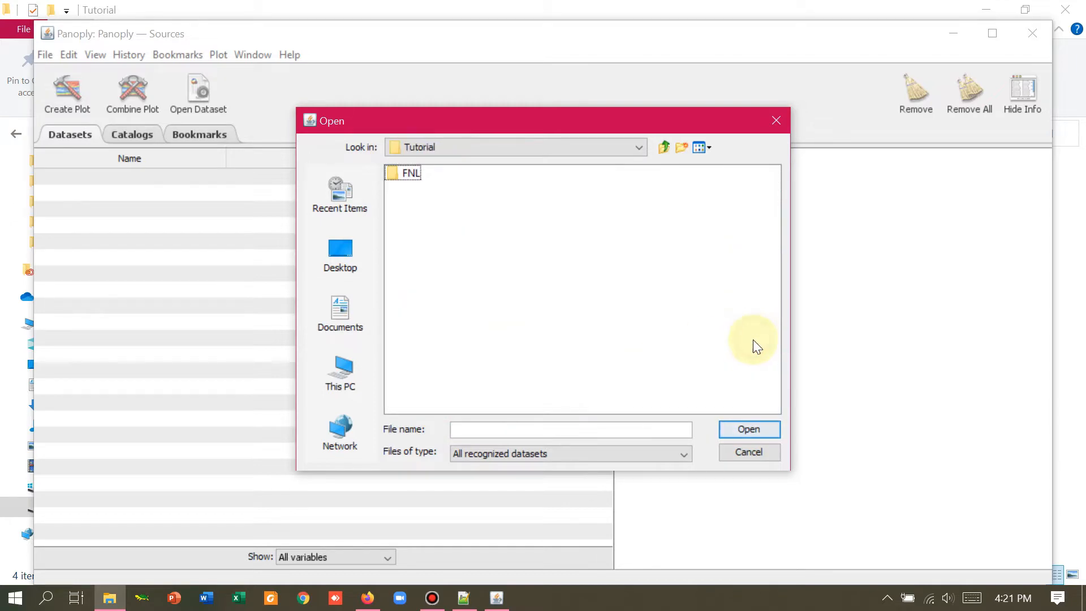
pyautogui.doubleClick(408, 176)
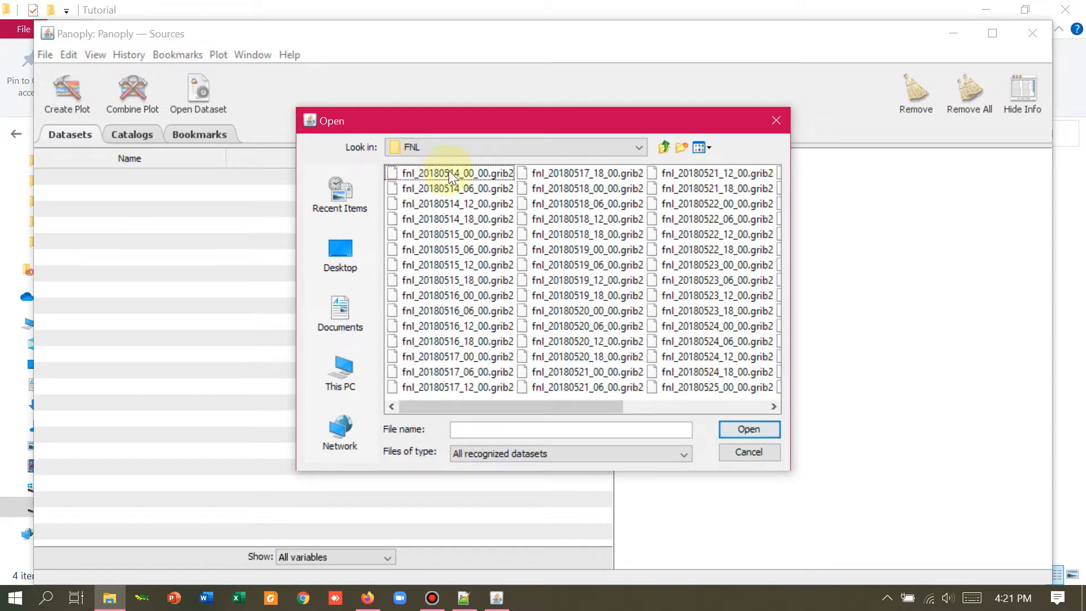
pyautogui.click(449, 175)
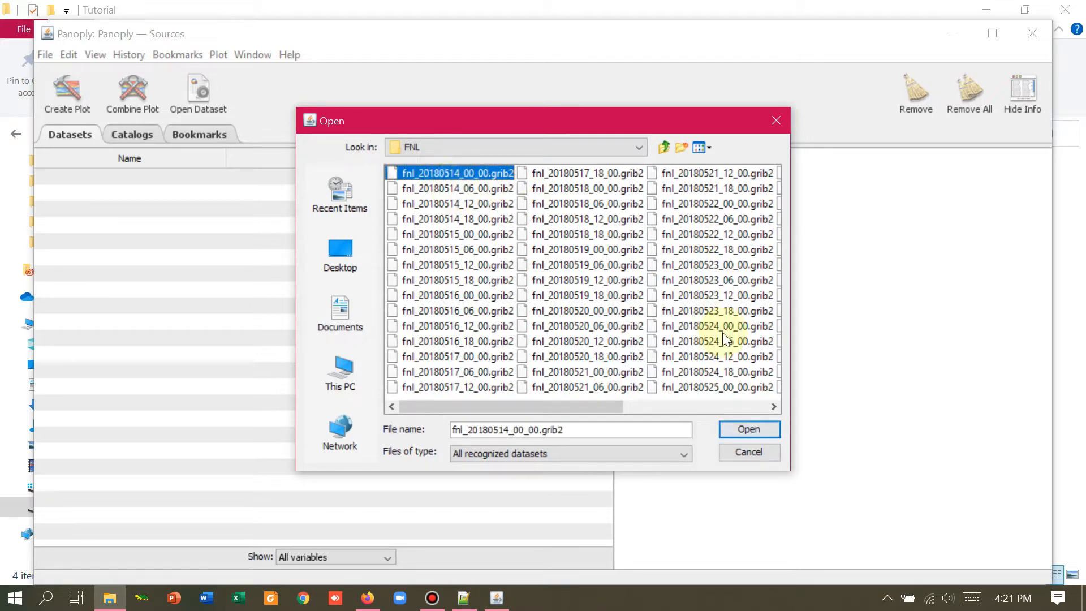
pyautogui.click(765, 429)
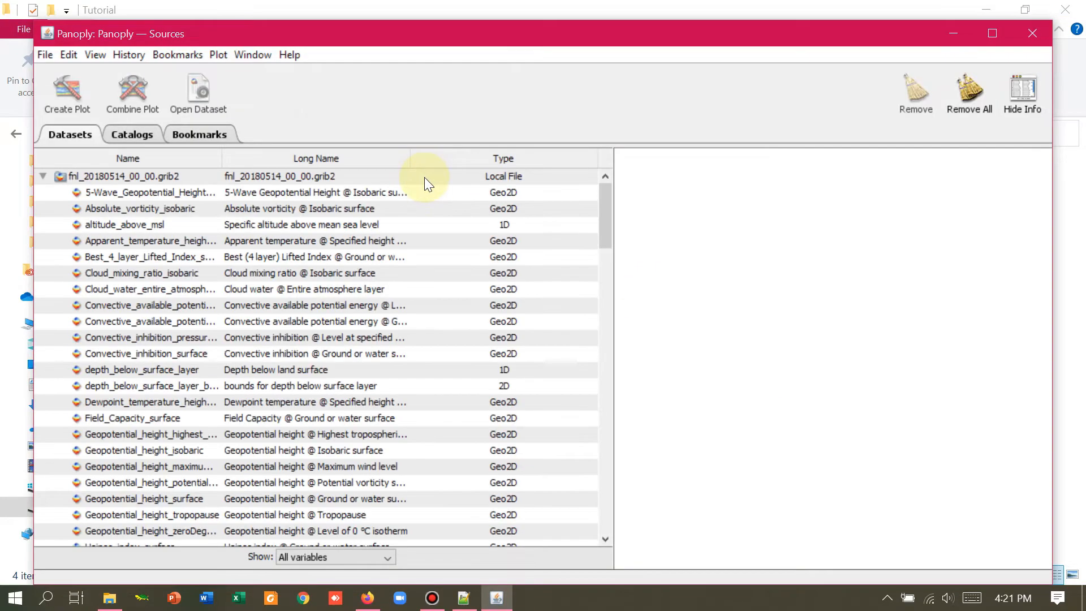
# Step: Look through the fnl_20180514_00_00.grib2 variables for the mean sea level pressure and view the details of Pressure_reduced_to_MSL_msl
pyautogui.scroll(-2, 199, 242)
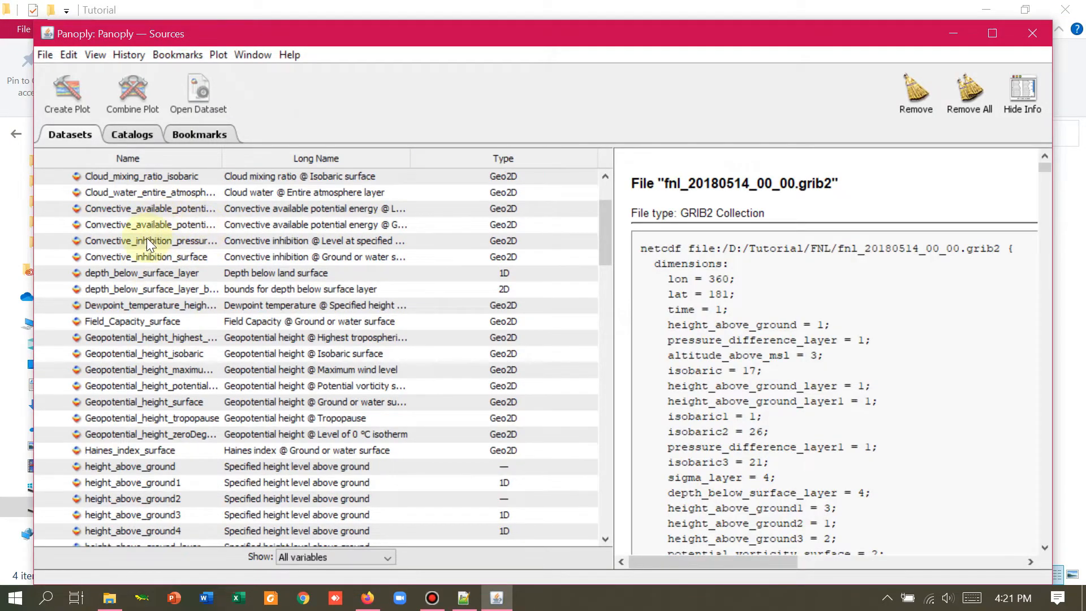
pyautogui.scroll(-2, 147, 242)
pyautogui.scroll(-1, 203, 340)
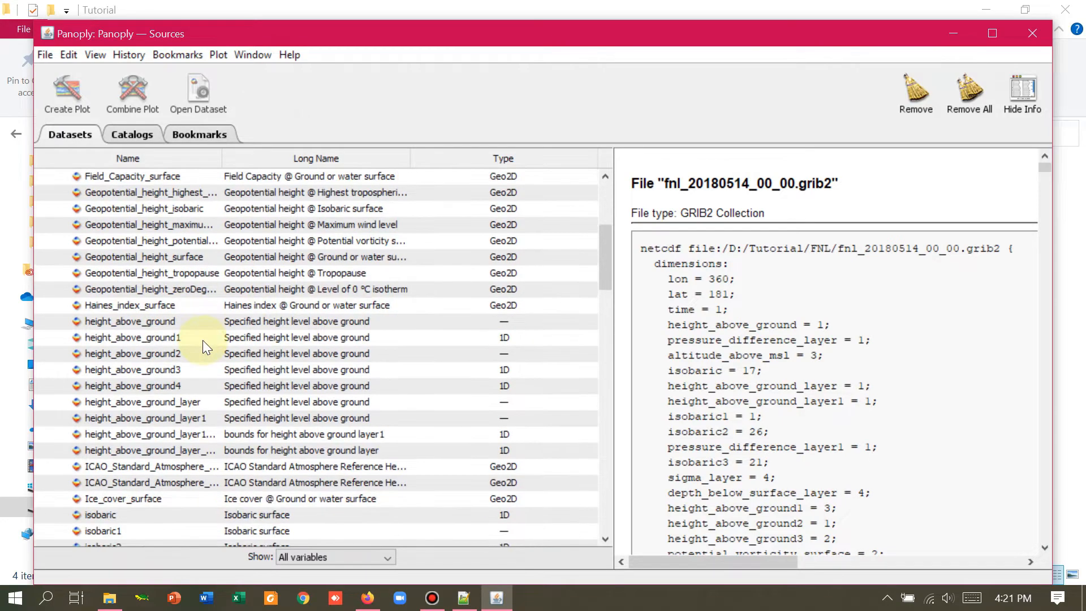
pyautogui.scroll(-3, 202, 340)
pyautogui.scroll(-4, 202, 341)
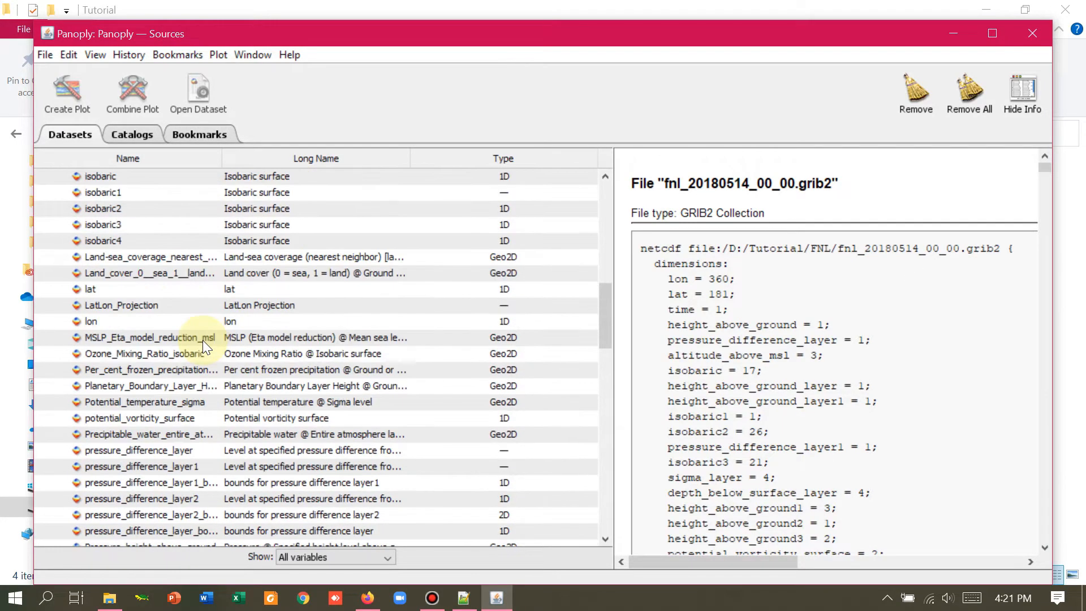
pyautogui.scroll(-2, 202, 340)
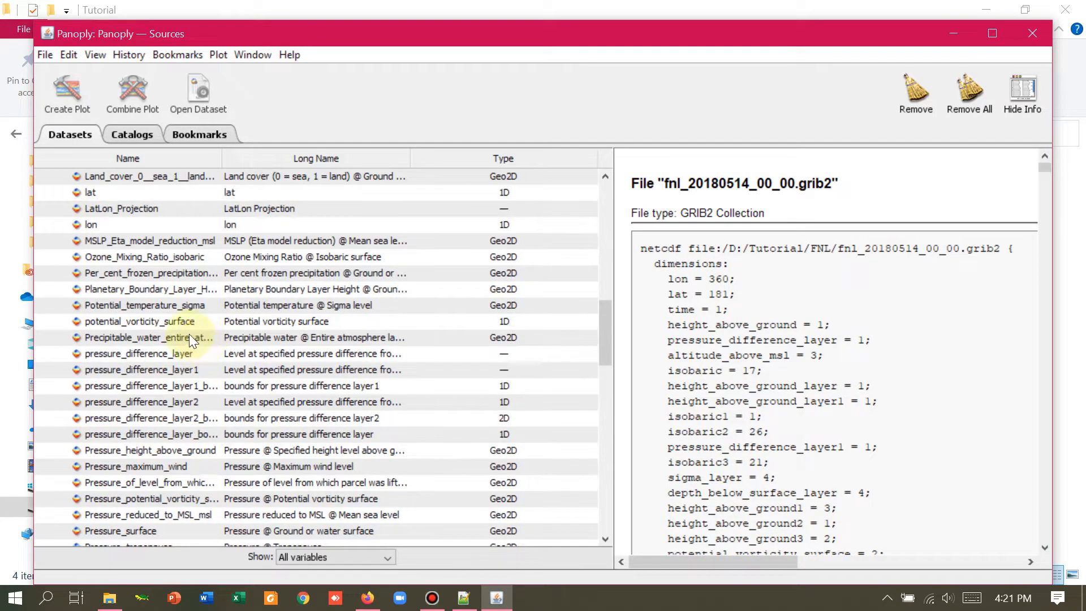
pyautogui.scroll(-1, 189, 336)
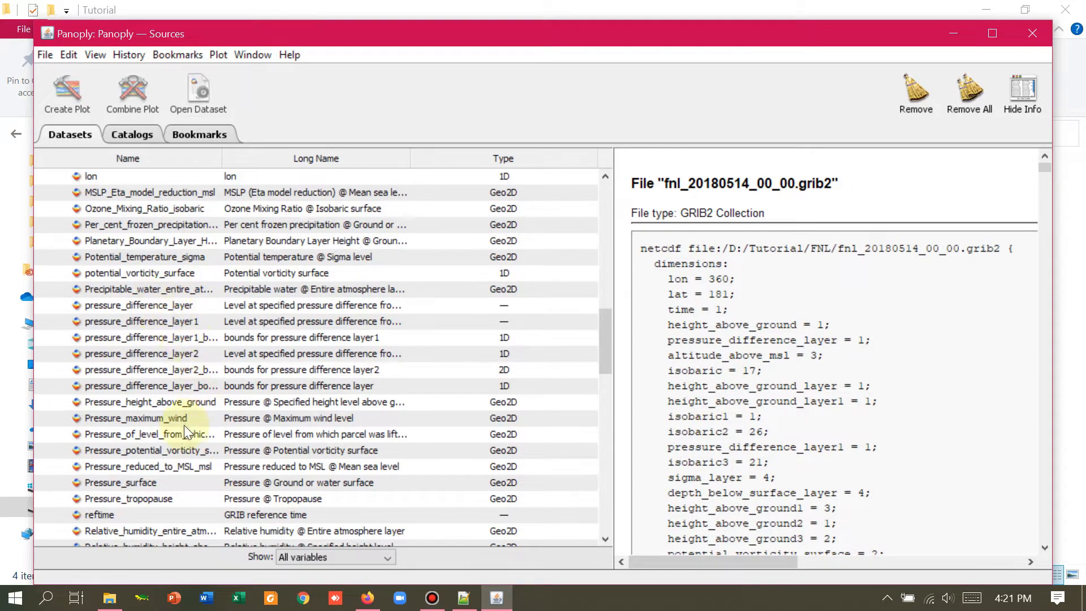
pyautogui.click(172, 466)
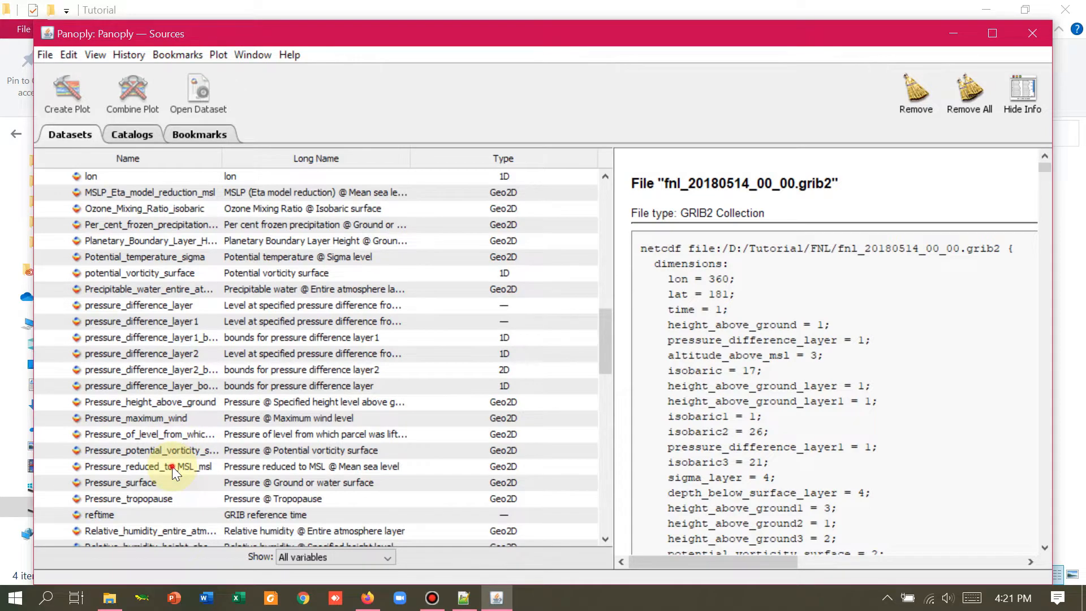
# Step: Widen the Name column and view the details of u-component_of_wind_height_above_ground and v-component_of_wind_height_above_ground
pyautogui.scroll(-3, 227, 402)
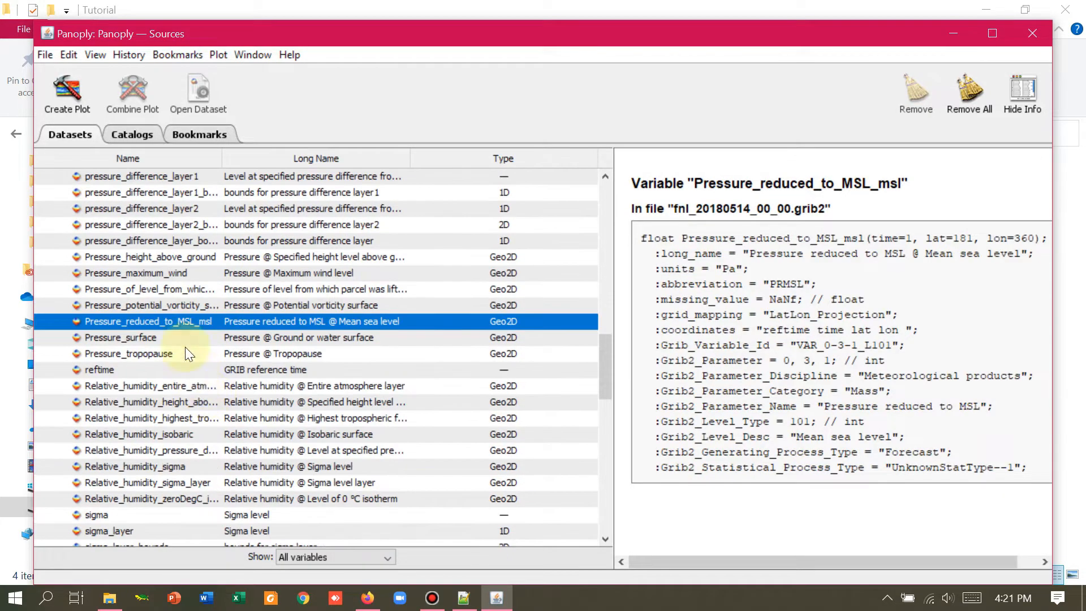
pyautogui.scroll(-8, 168, 328)
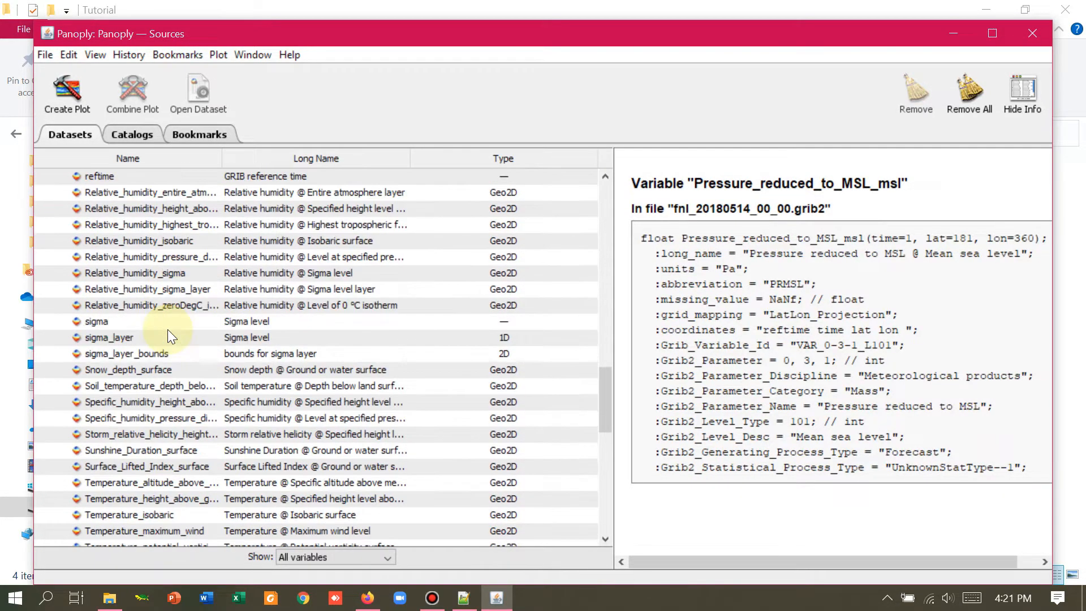
pyautogui.scroll(-2, 168, 329)
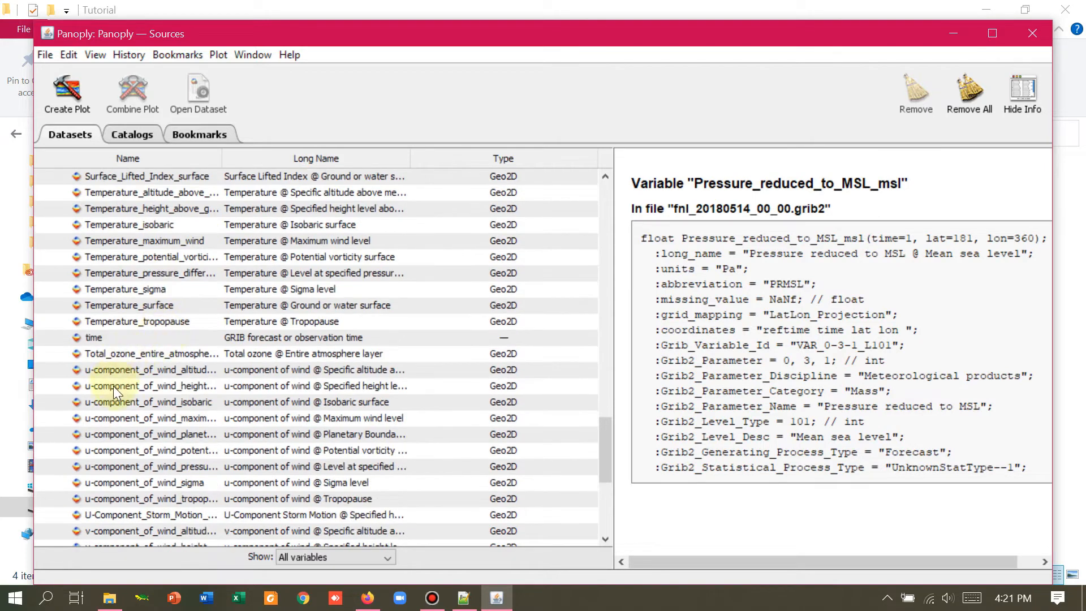
pyautogui.scroll(-1, 148, 395)
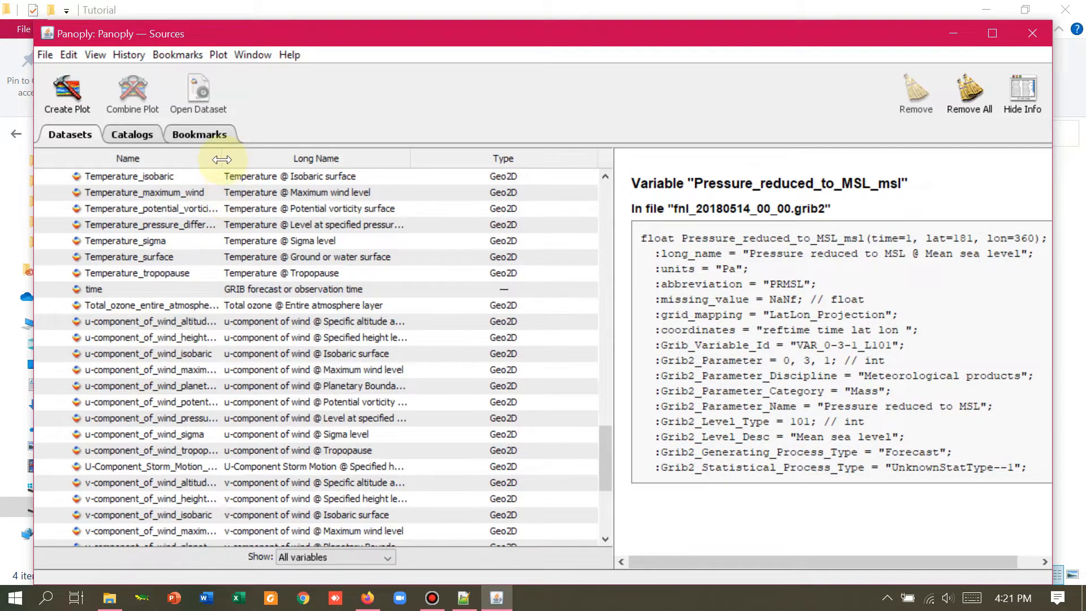
pyautogui.moveTo(221, 160); pyautogui.dragTo(427, 159)
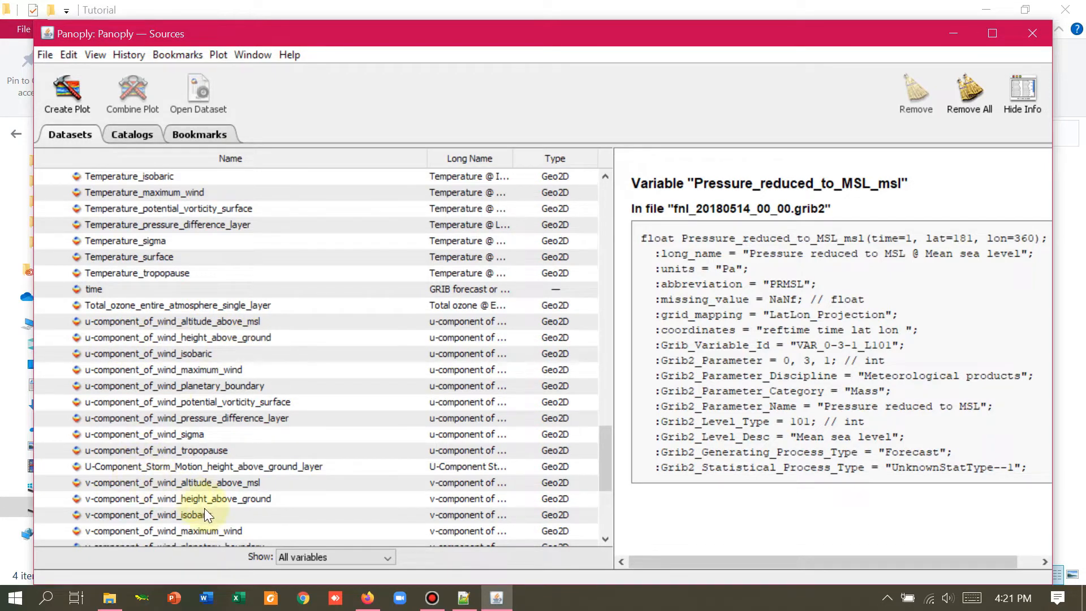
pyautogui.click(181, 338)
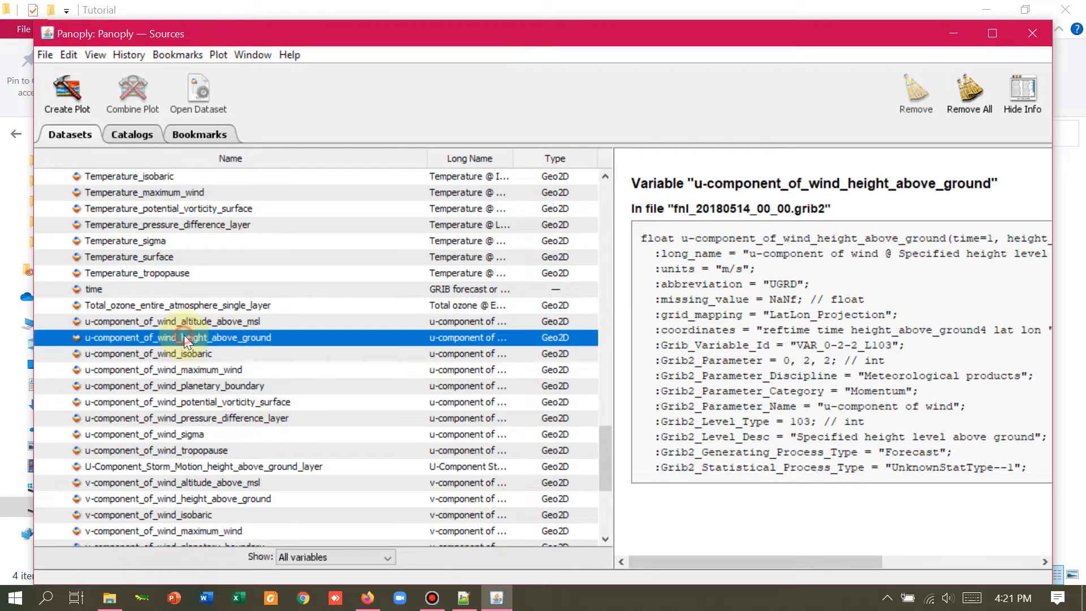
pyautogui.click(242, 500)
# Step: Create a small georeferenced Longitude-Latitude color contour plot of Pressure_reduced_to_MSL_msl
pyautogui.scroll(10, 204, 505)
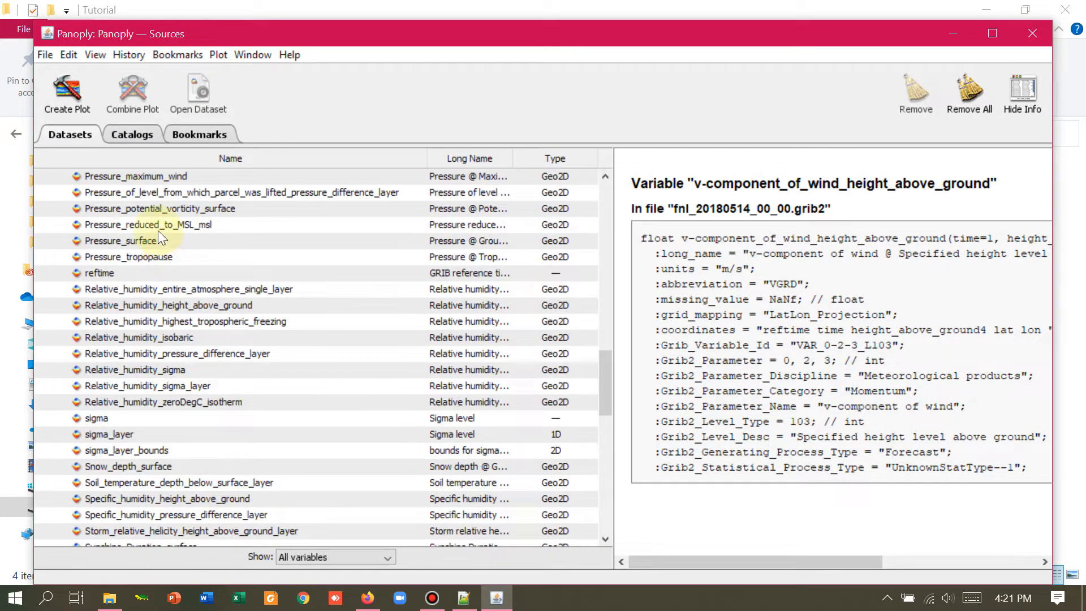
pyautogui.click(158, 229)
pyautogui.rightClick(157, 226)
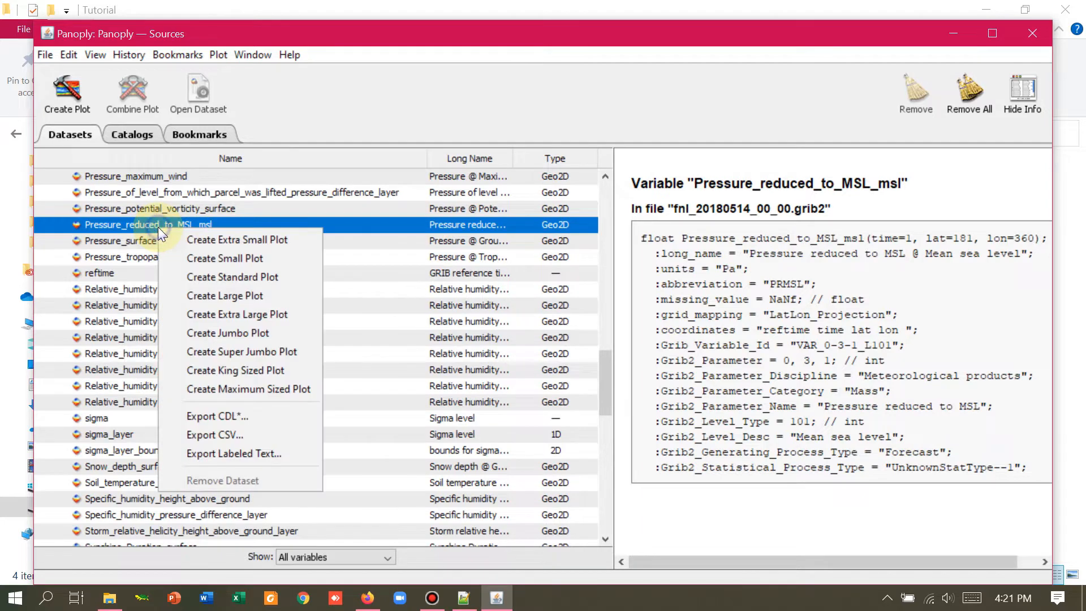
pyautogui.click(193, 257)
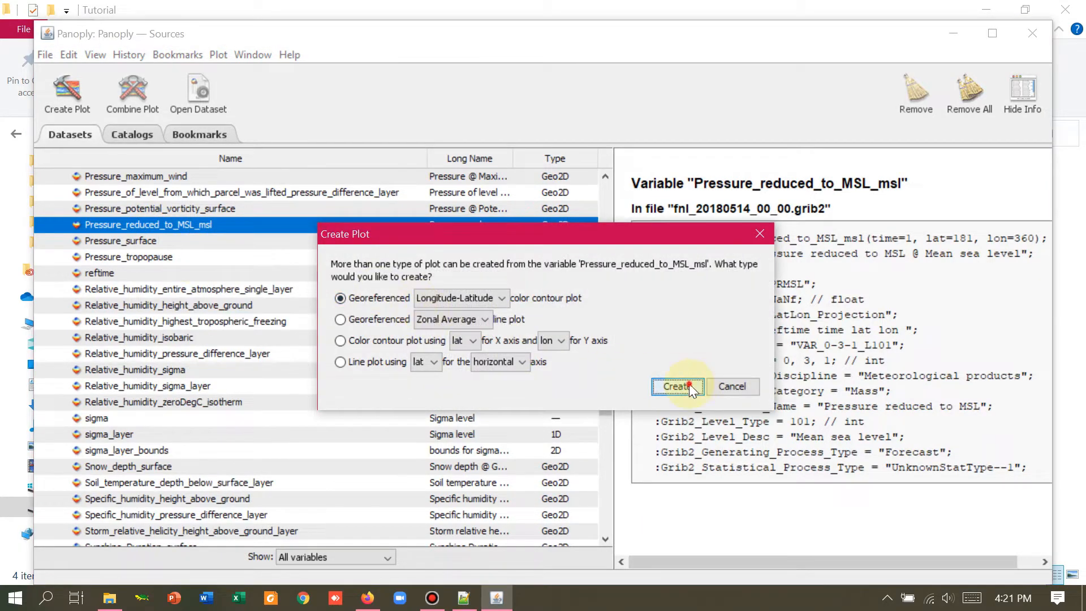
pyautogui.click(700, 383)
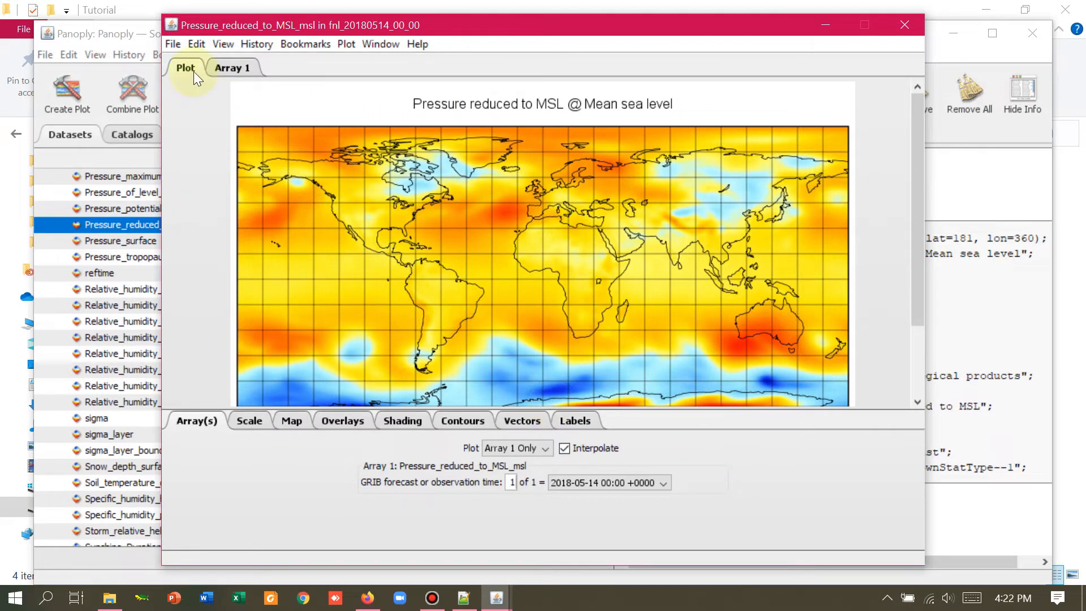
# Step: Show the pressure plot's Array 1 table, flip it bottom to top and set the number format to %.6G
pyautogui.click(219, 69)
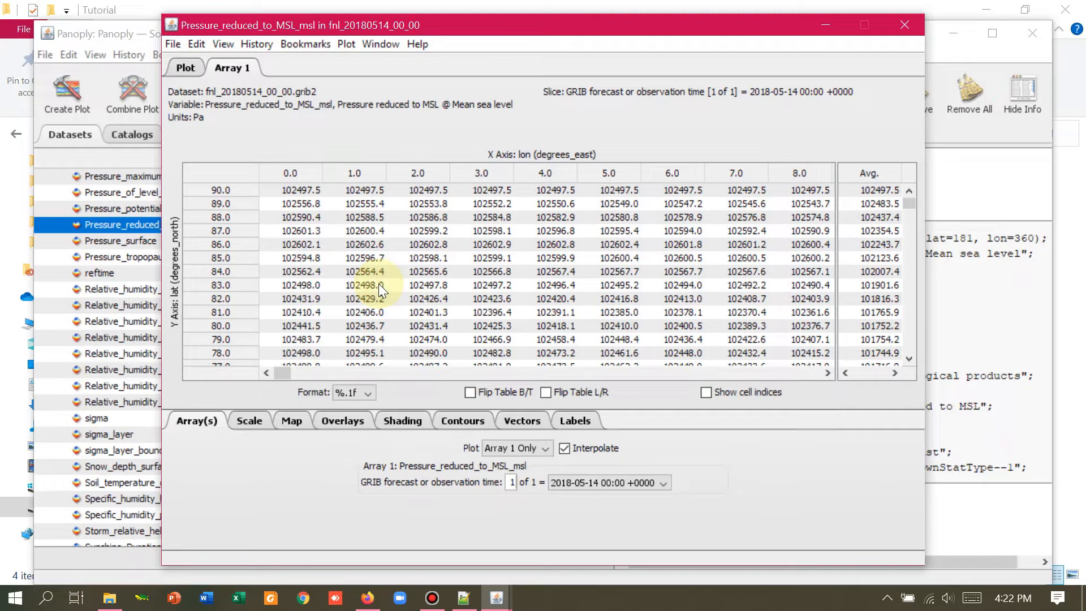
pyautogui.click(468, 394)
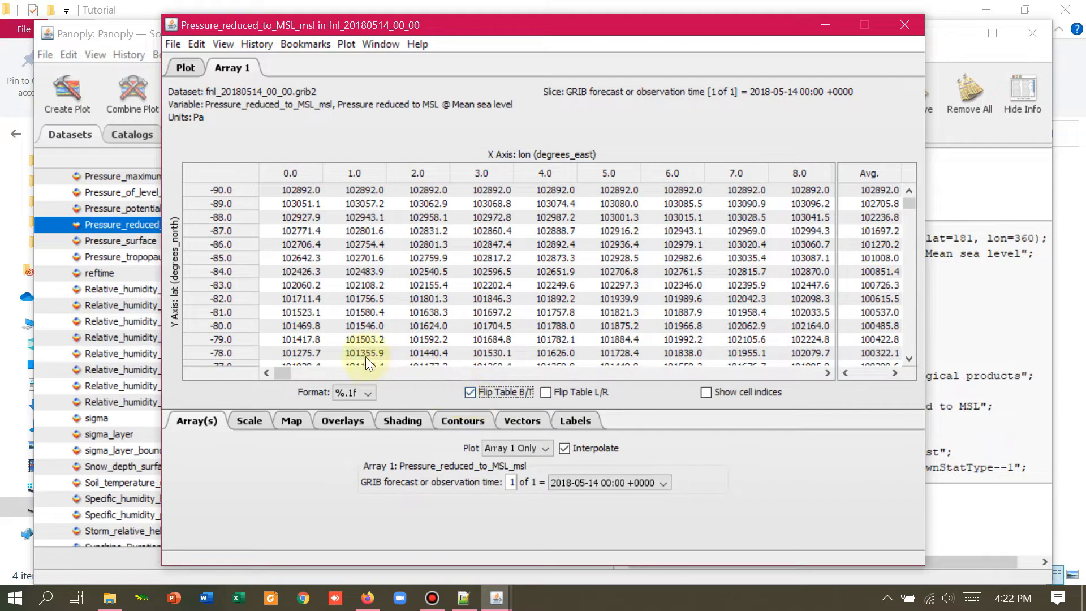
pyautogui.click(354, 397)
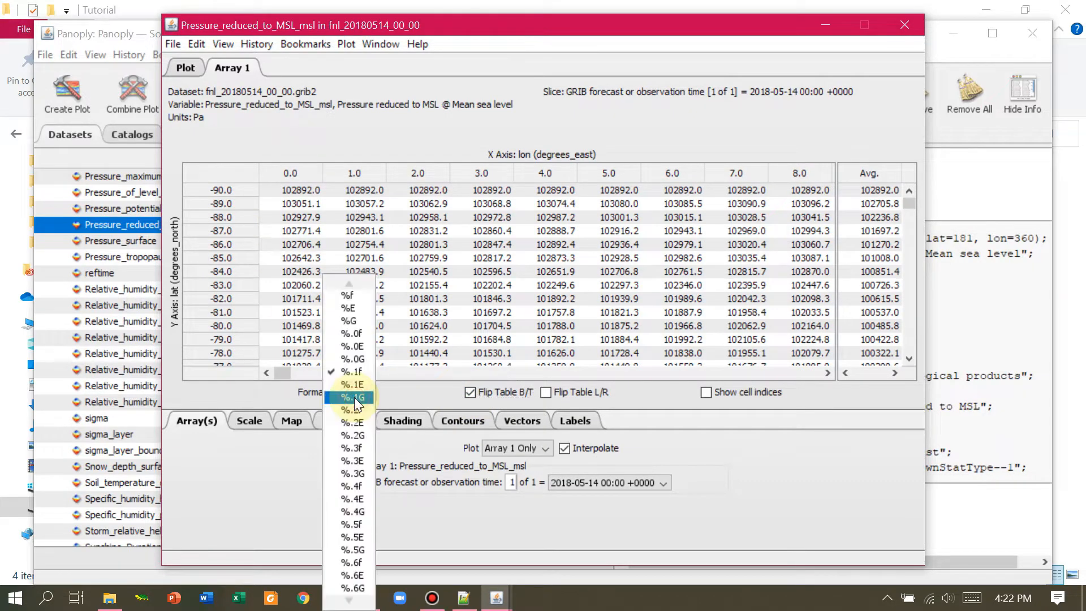
pyautogui.click(353, 591)
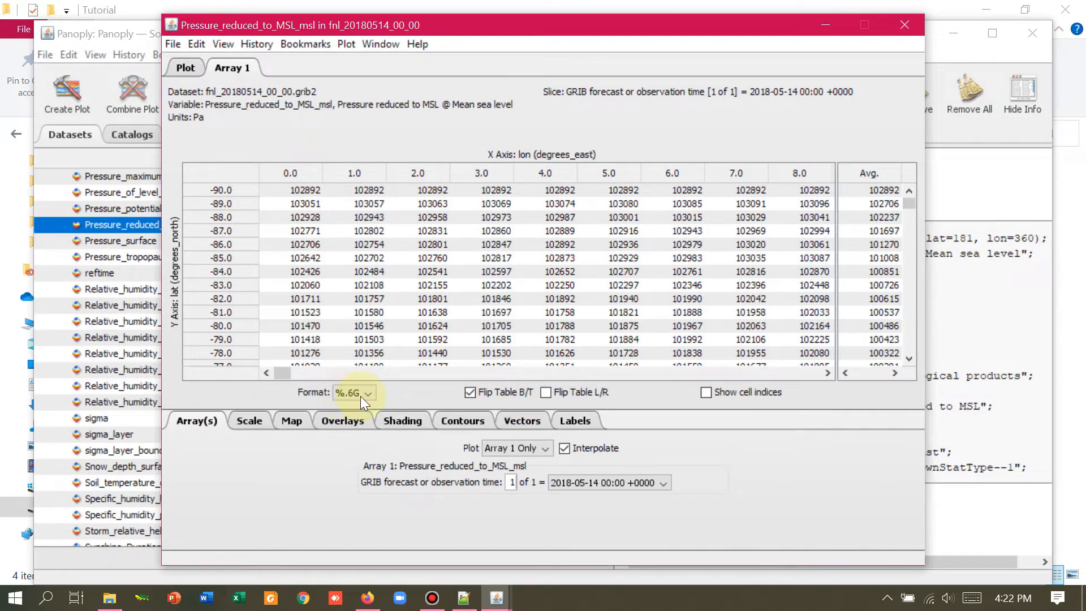
# Step: Copy all pressure array values into the empty line 15 between the two TIME lines of kejadian1.amp in Notepad++, and check the pasted block
pyautogui.click(281, 191)
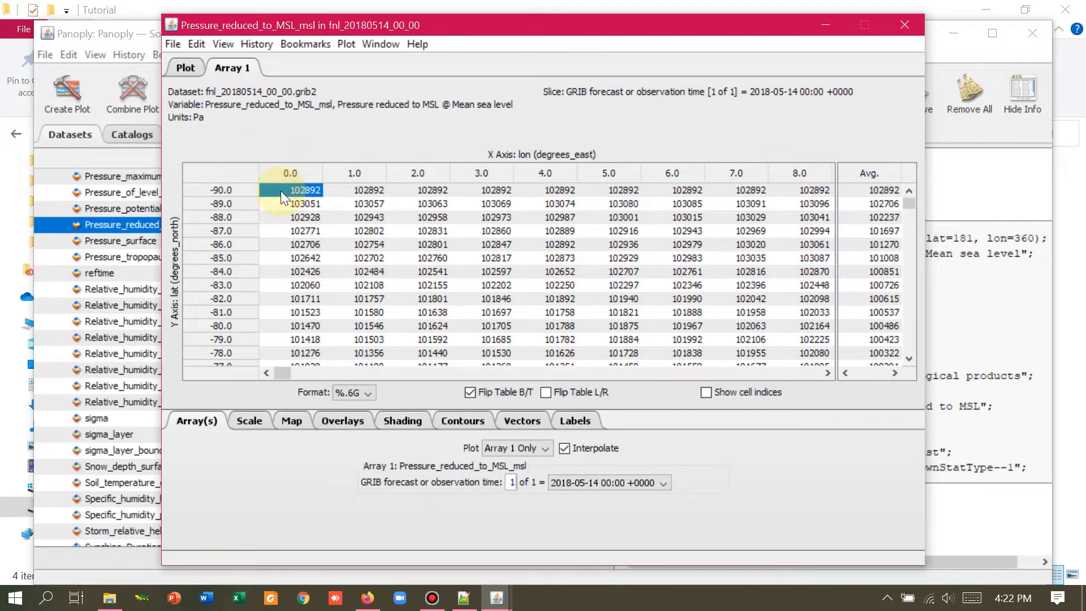
pyautogui.hotkey('ctrl', 'a')
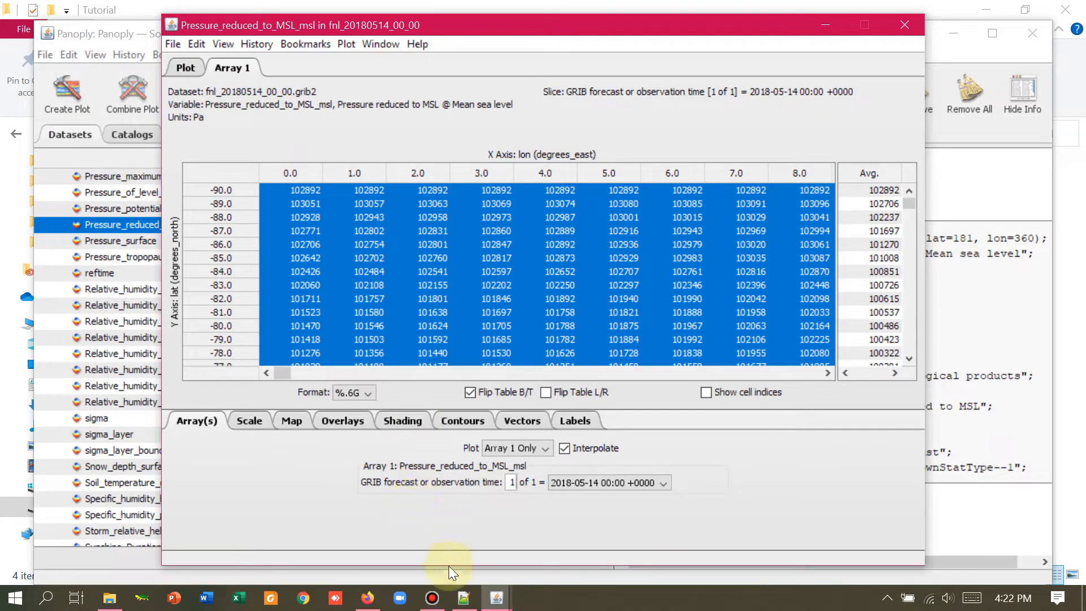
pyautogui.click(464, 598)
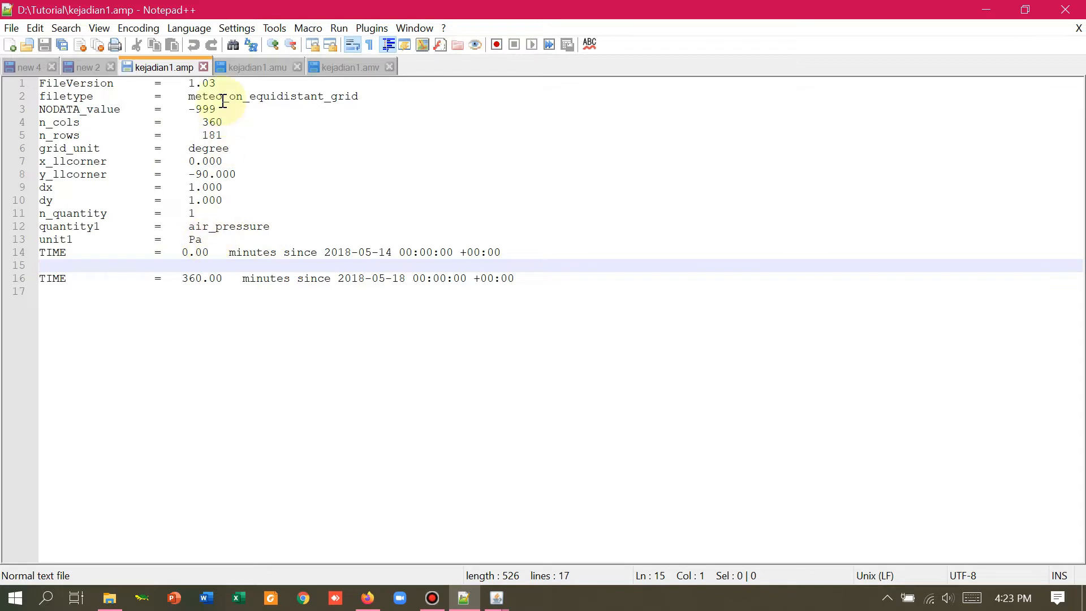
pyautogui.click(241, 72)
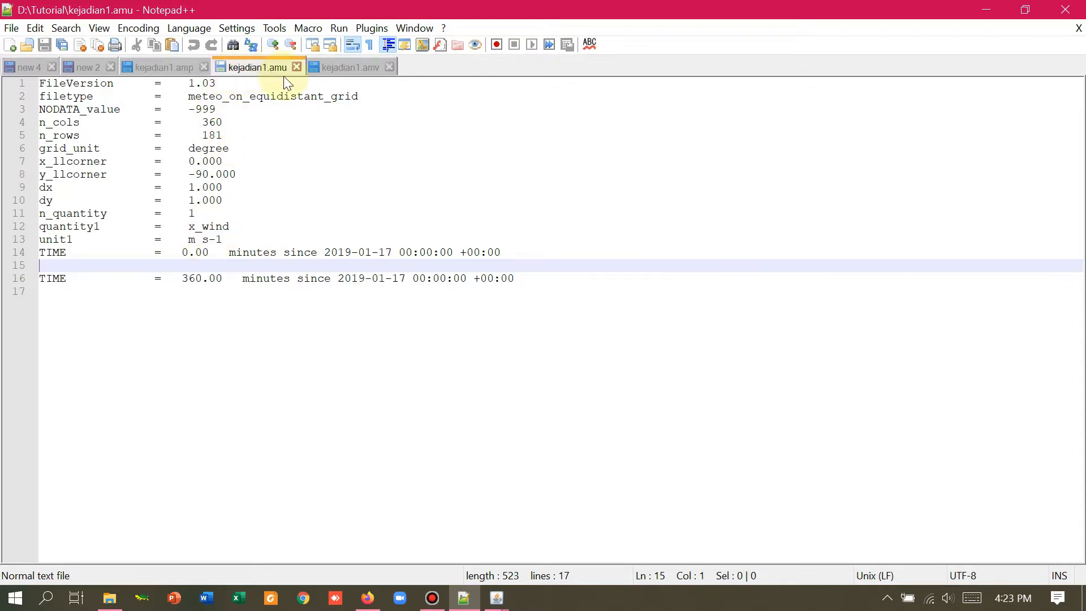
pyautogui.click(327, 71)
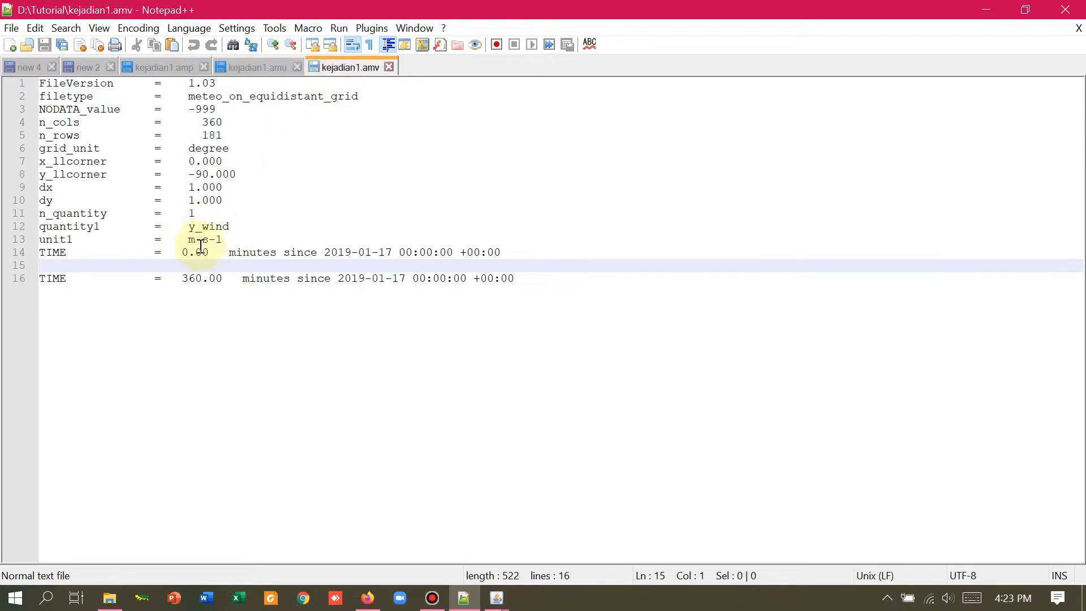
pyautogui.click(151, 67)
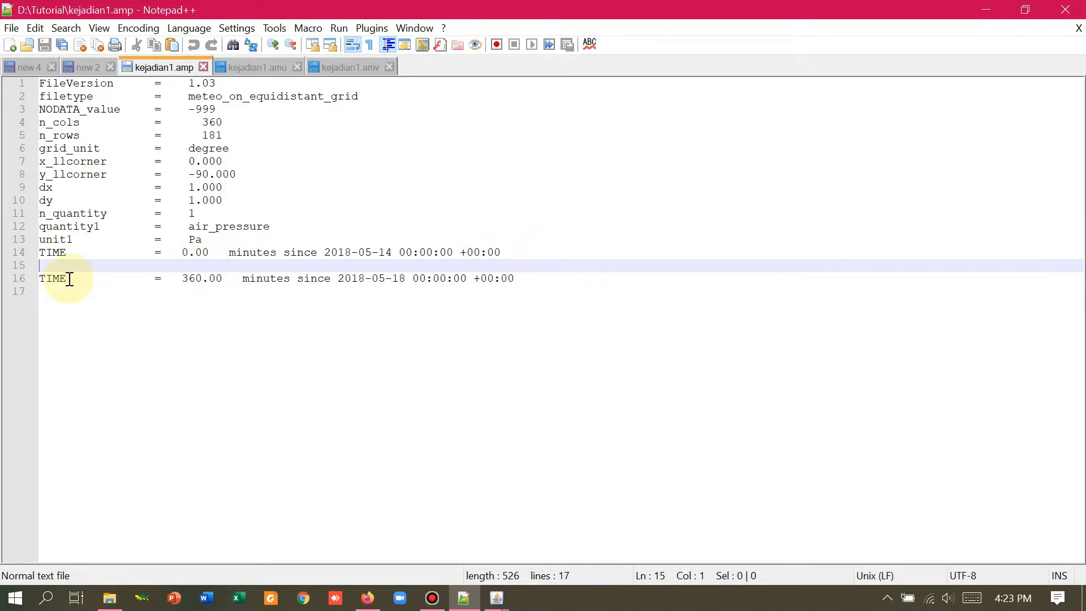
pyautogui.hotkey('ctrl', 'v')
pyautogui.scroll(5, 302, 355)
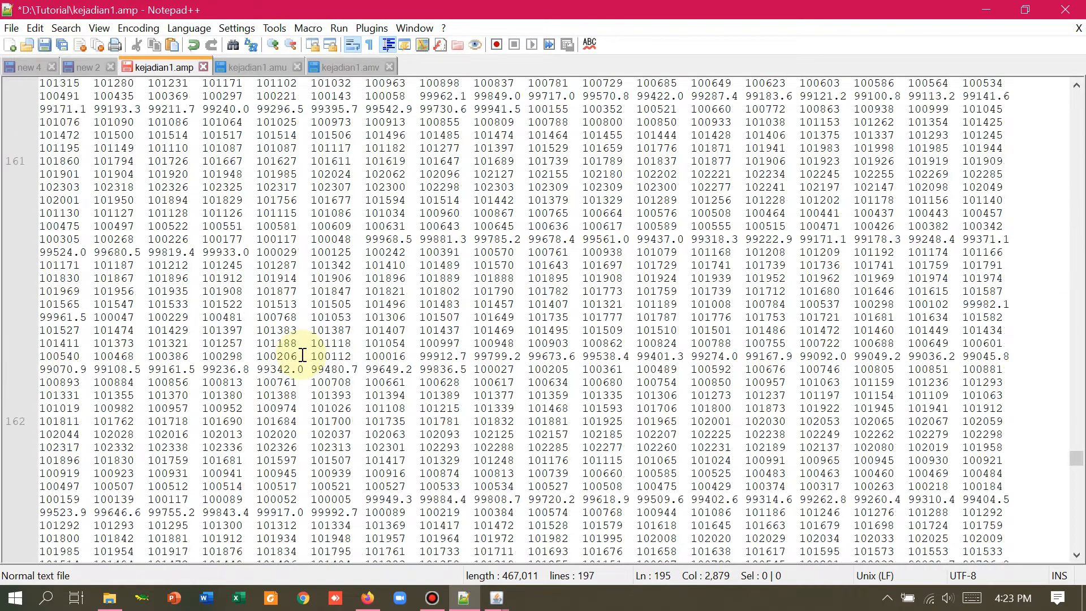
pyautogui.scroll(18, 302, 355)
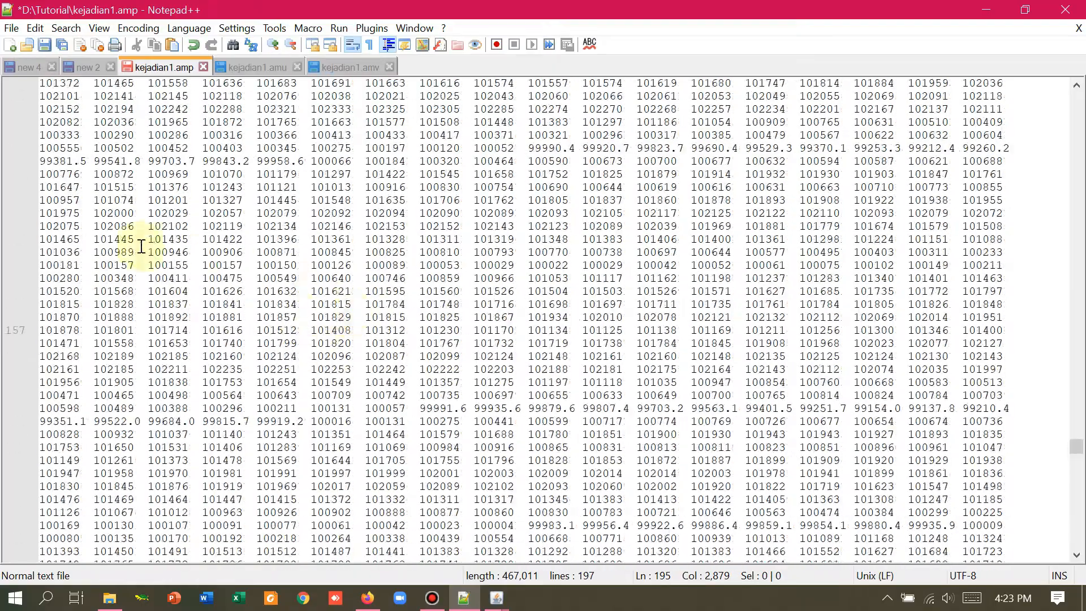
pyautogui.scroll(-20, 116, 275)
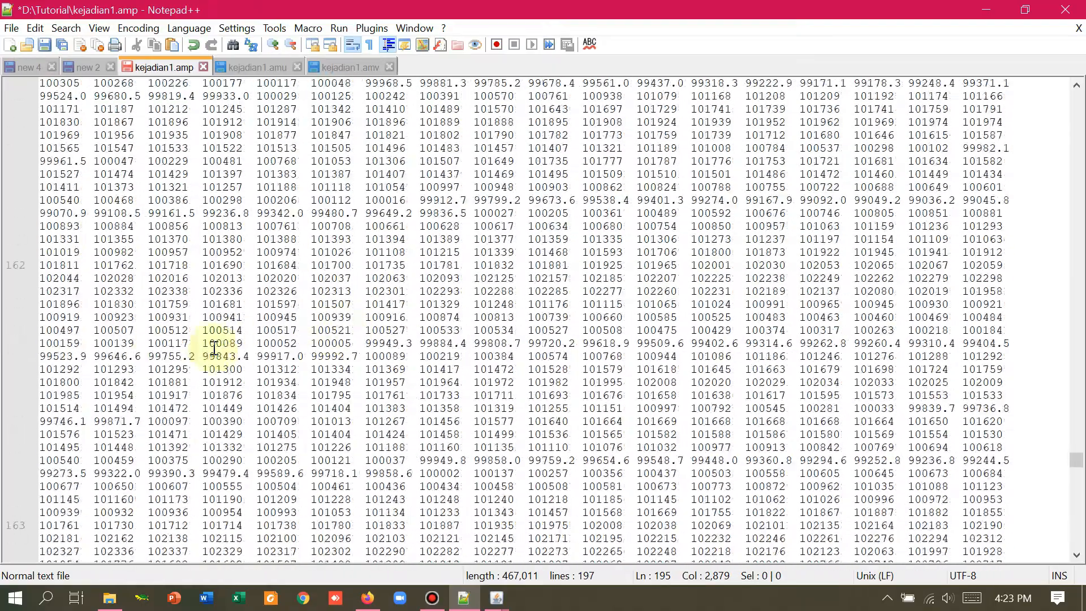
pyautogui.scroll(-20, 411, 362)
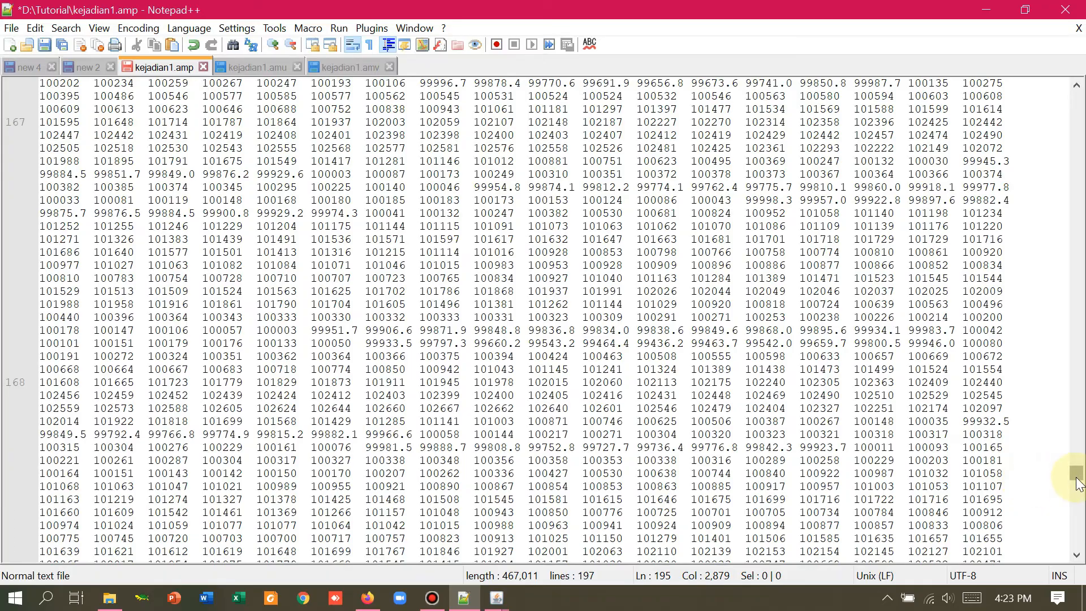
pyautogui.moveTo(1077, 477); pyautogui.dragTo(1073, 546)
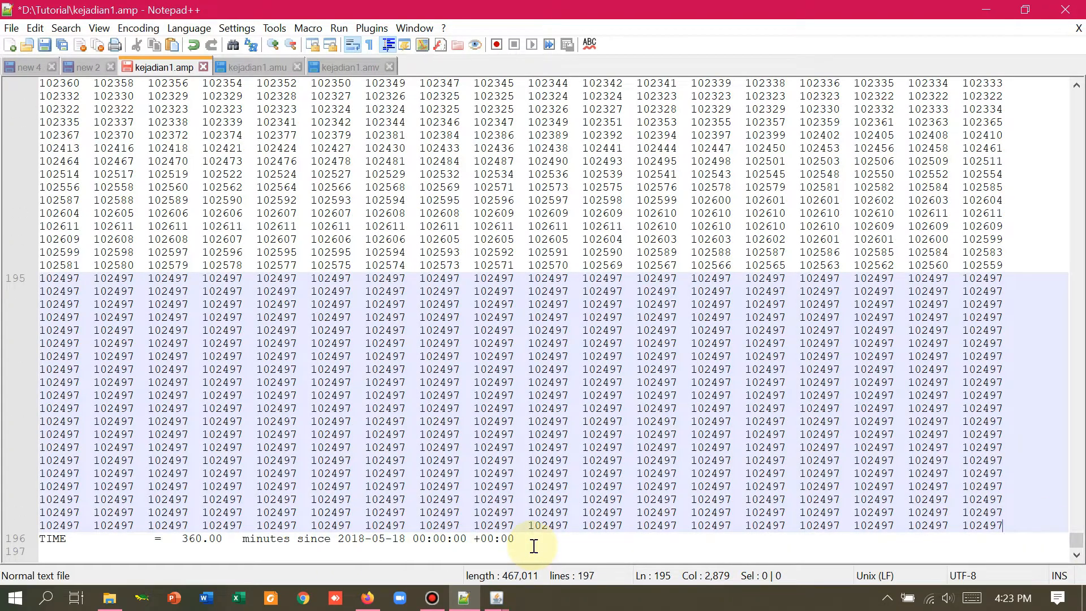
# Step: Bring up kejadian1.amu, then switch to Panoply and create a small georeferenced plot of u-component_of_wind_height_above_ground
pyautogui.click(269, 68)
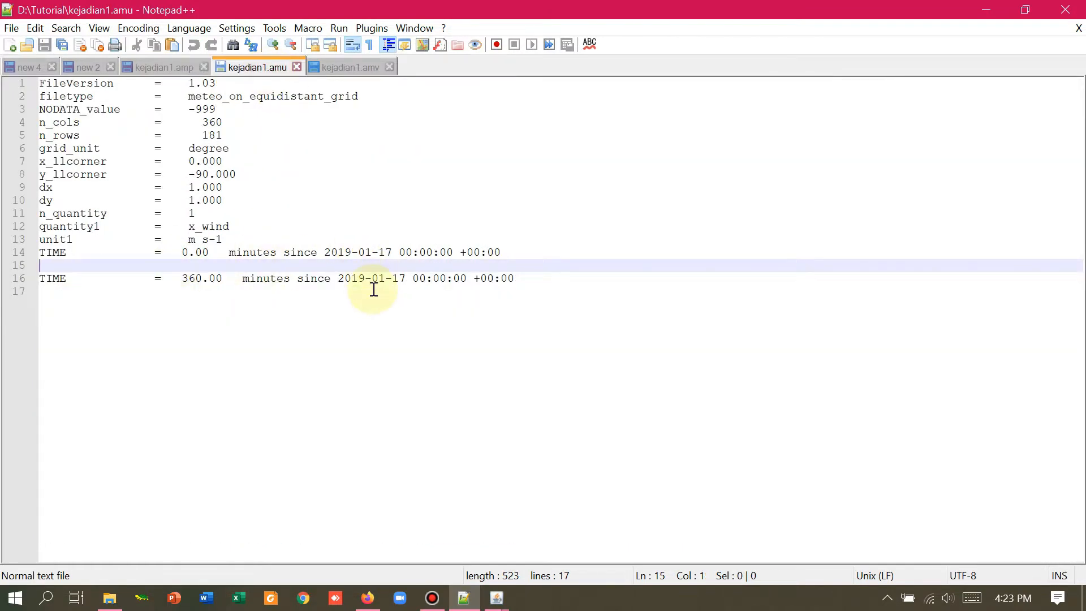
pyautogui.click(497, 597)
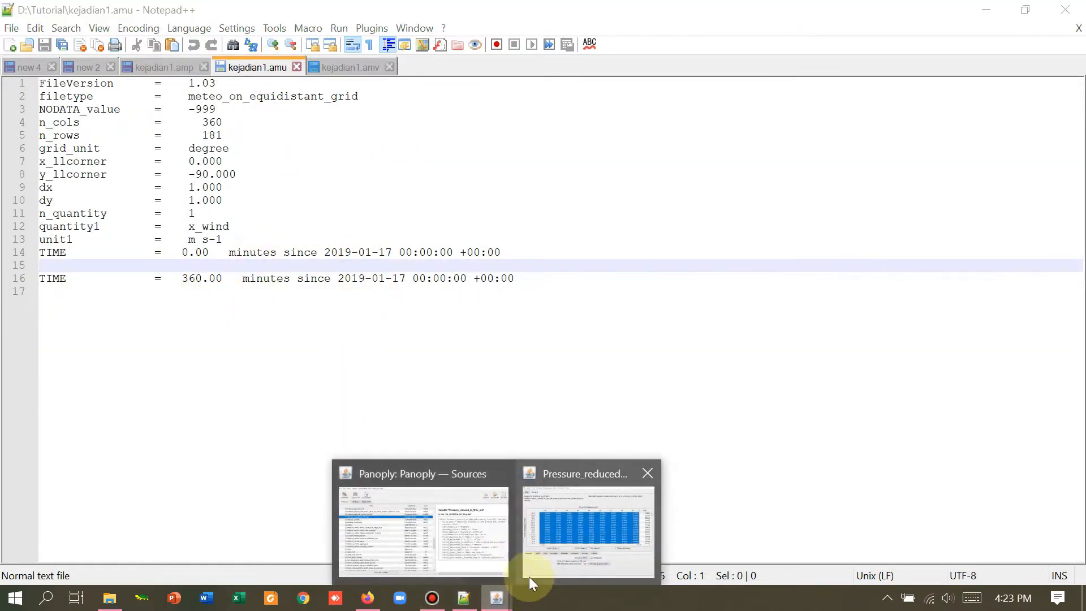
pyautogui.click(489, 528)
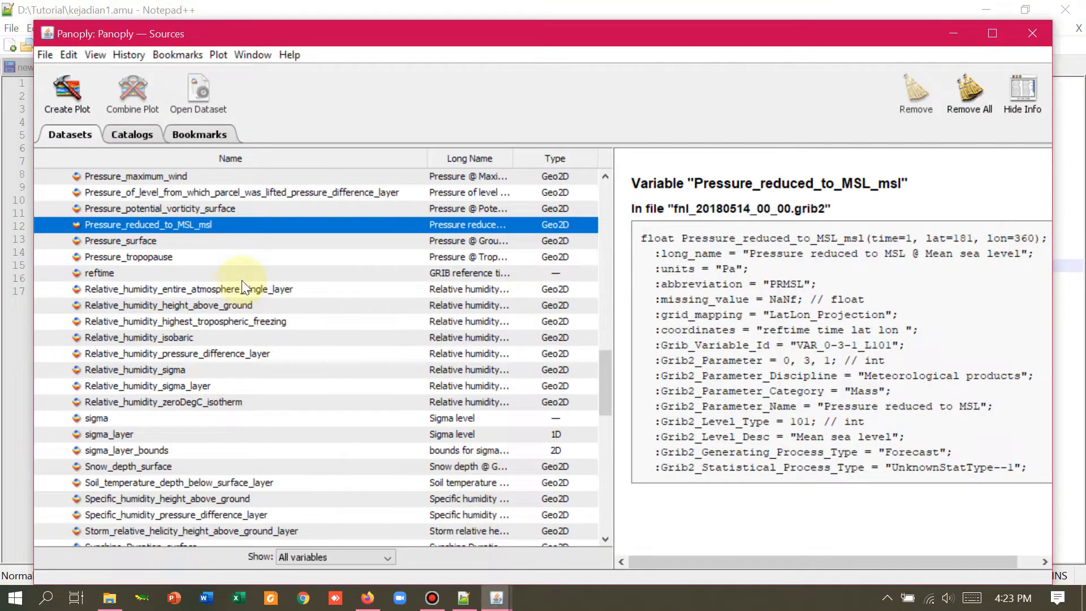
pyautogui.scroll(-8, 141, 293)
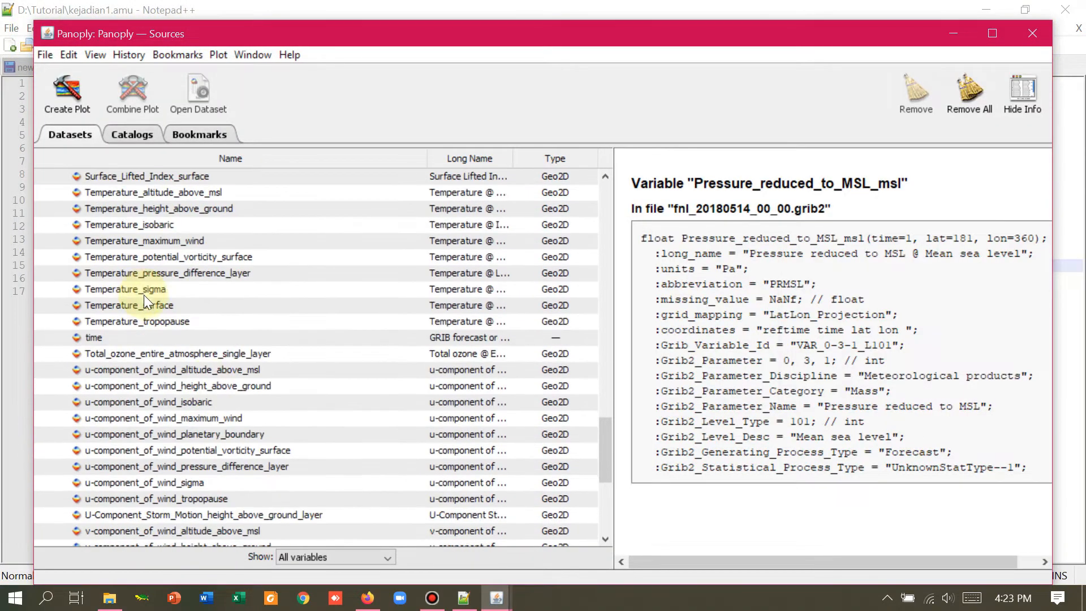
pyautogui.click(178, 387)
pyautogui.rightClick(178, 388)
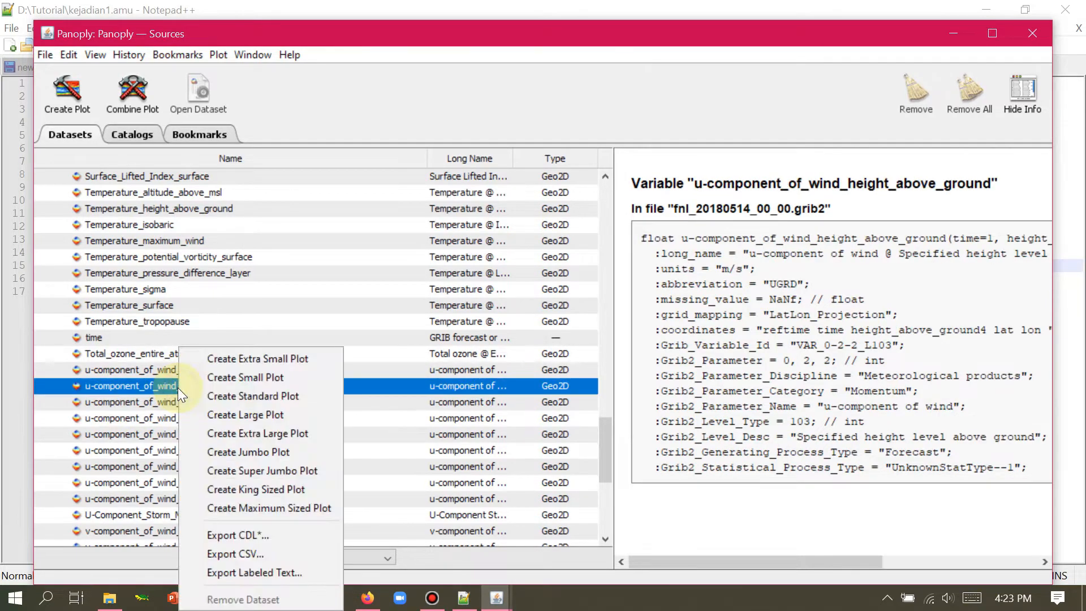
pyautogui.click(232, 379)
pyautogui.click(670, 388)
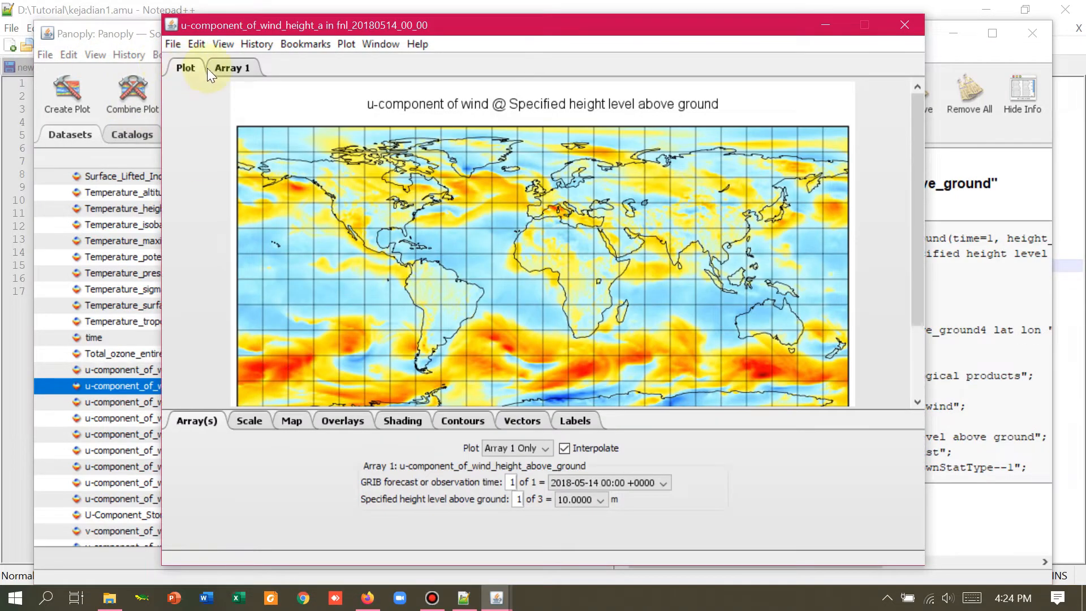
# Step: Show the u-component plot's Array 1 table, flip it bottom to top, keep the %.1f format and copy all its values
pyautogui.click(227, 67)
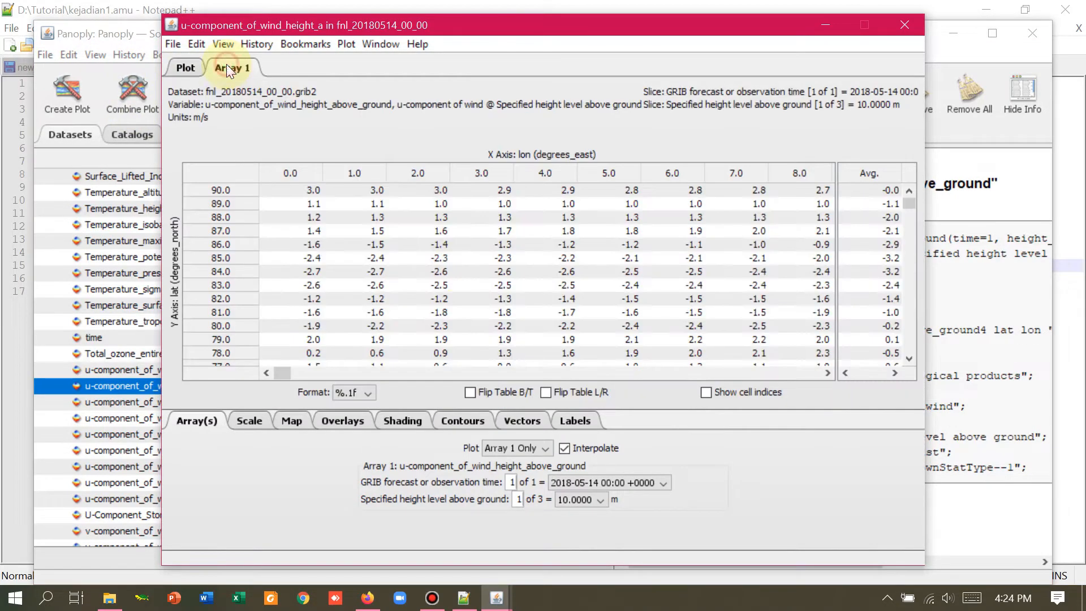
pyautogui.click(469, 392)
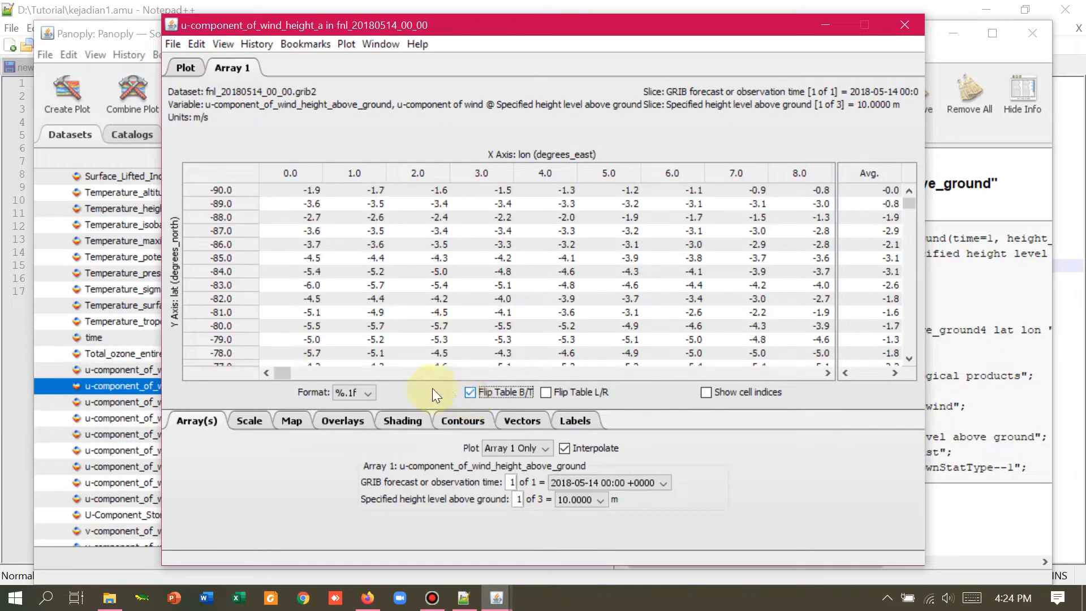
pyautogui.click(367, 393)
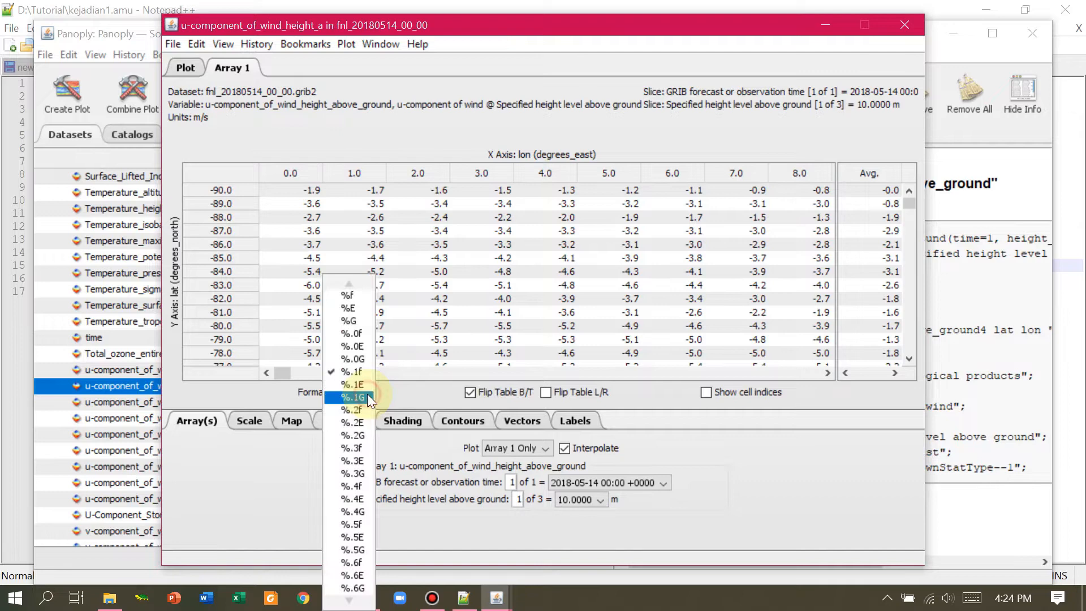
pyautogui.click(403, 388)
pyautogui.click(291, 192)
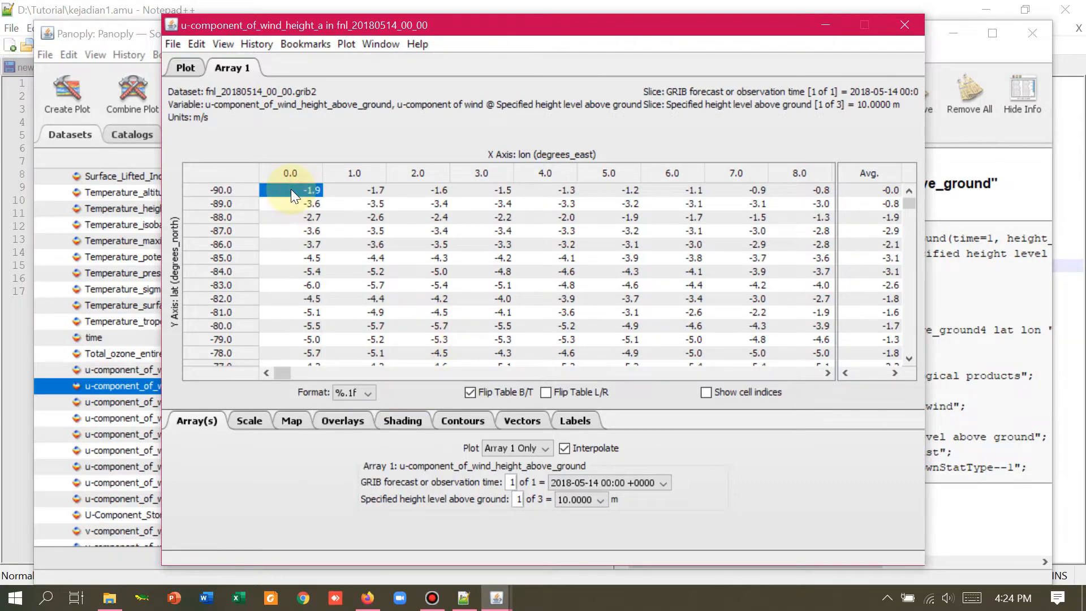
pyautogui.hotkey('ctrl', 'a')
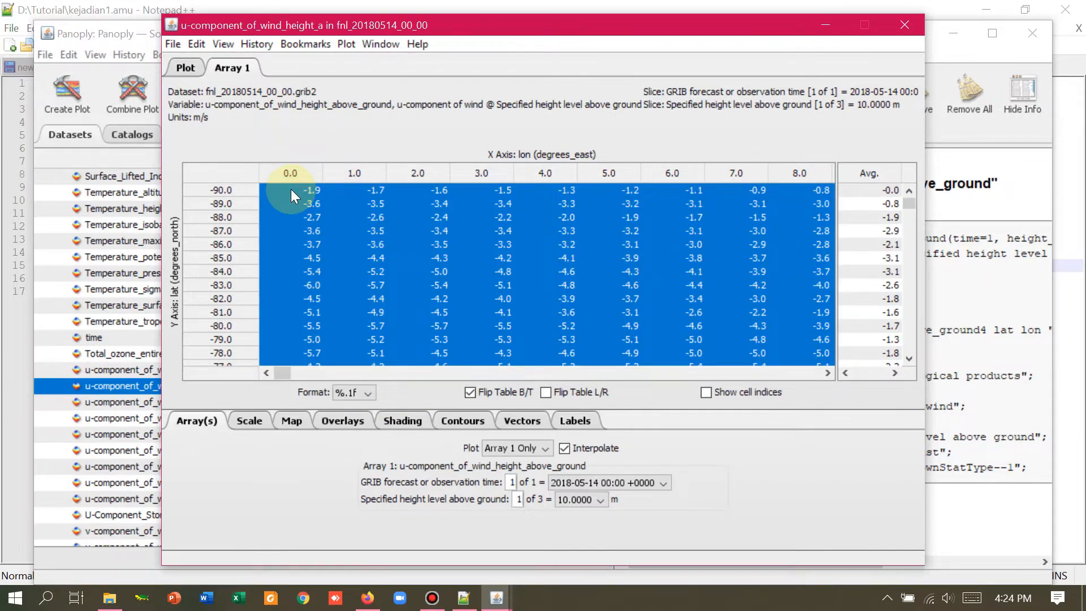
# Step: Switch to Notepad++ and set the date in the 0.00-minute TIME line of kejadian1.amu to 2018-05-14
pyautogui.click(464, 597)
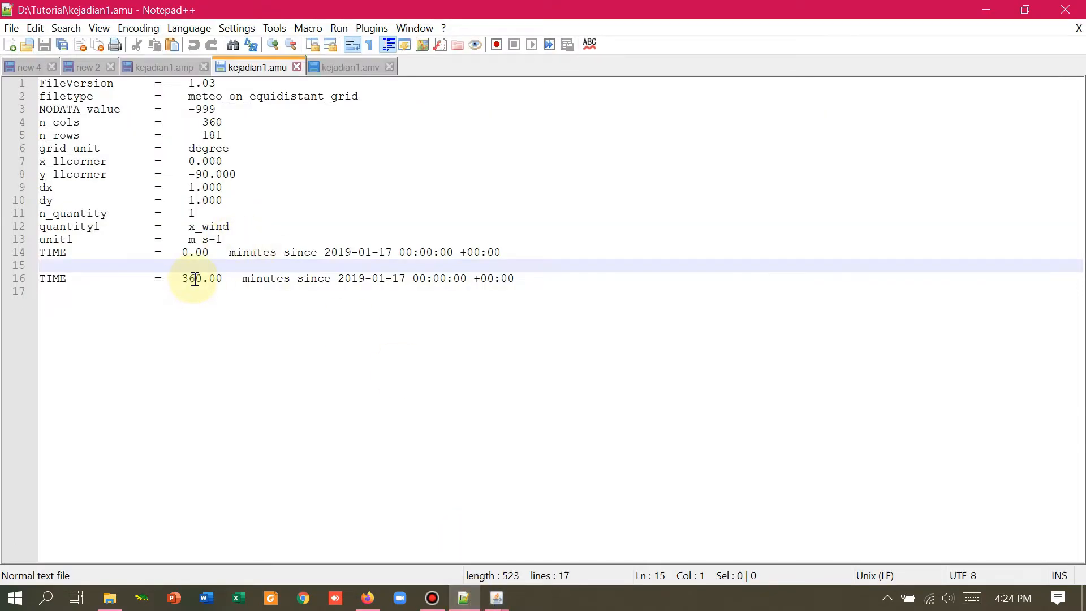
pyautogui.click(352, 253)
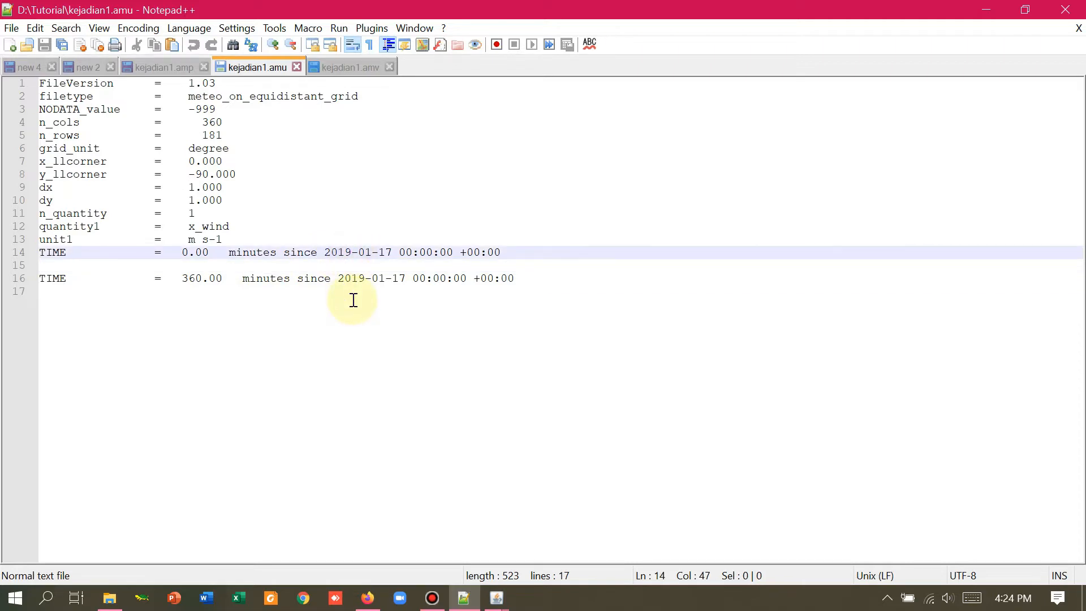
pyautogui.press('BackSpace')
pyautogui.write('8')
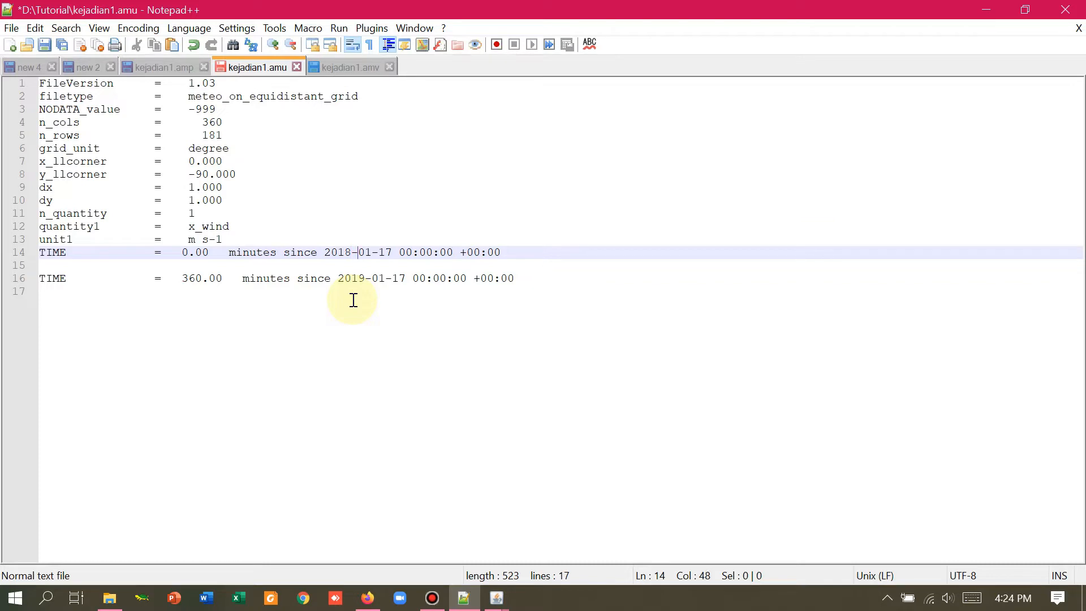
pyautogui.press('Delete')
pyautogui.write('5')
pyautogui.press('Delete')
pyautogui.write('4')
# Step: Paste the copied u-component wind values into empty line 15 between the two TIME lines of kejadian1.amu
pyautogui.click(71, 265)
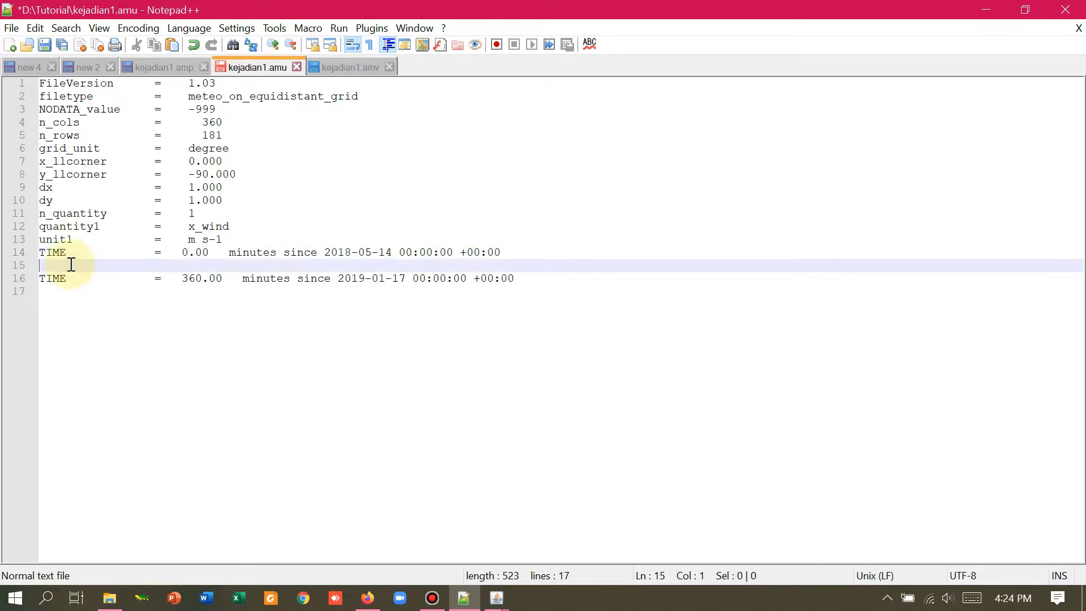
pyautogui.hotkey('ctrl', 'v')
pyautogui.hotkey('ctrl', 's')
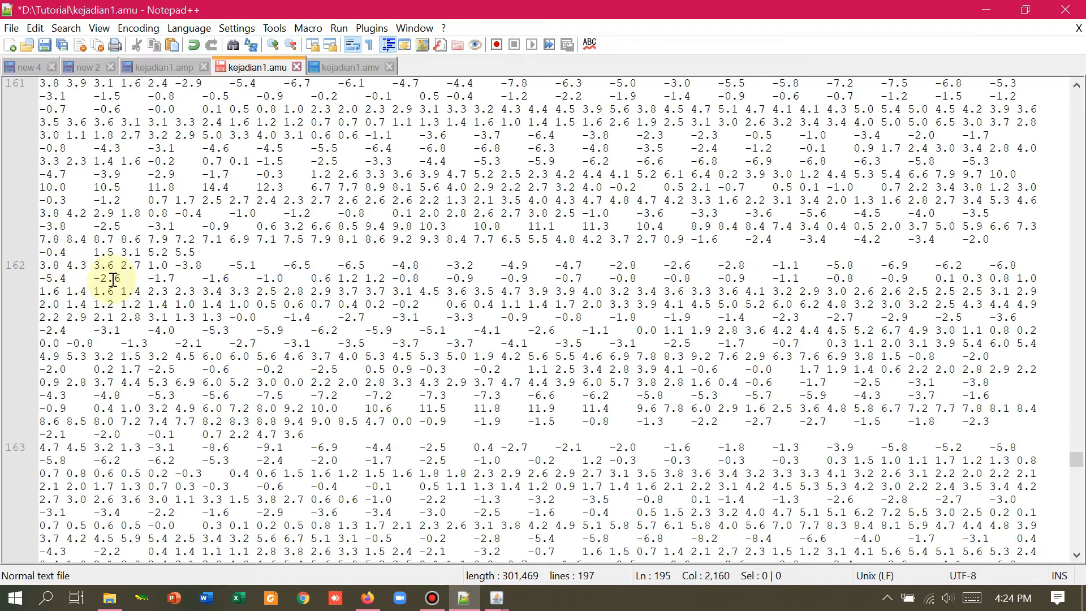
# Step: Bring up kejadian1.amv, then switch to Panoply and create a small georeferenced plot of v-component_of_wind_height_above_ground
pyautogui.click(336, 66)
pyautogui.click(496, 597)
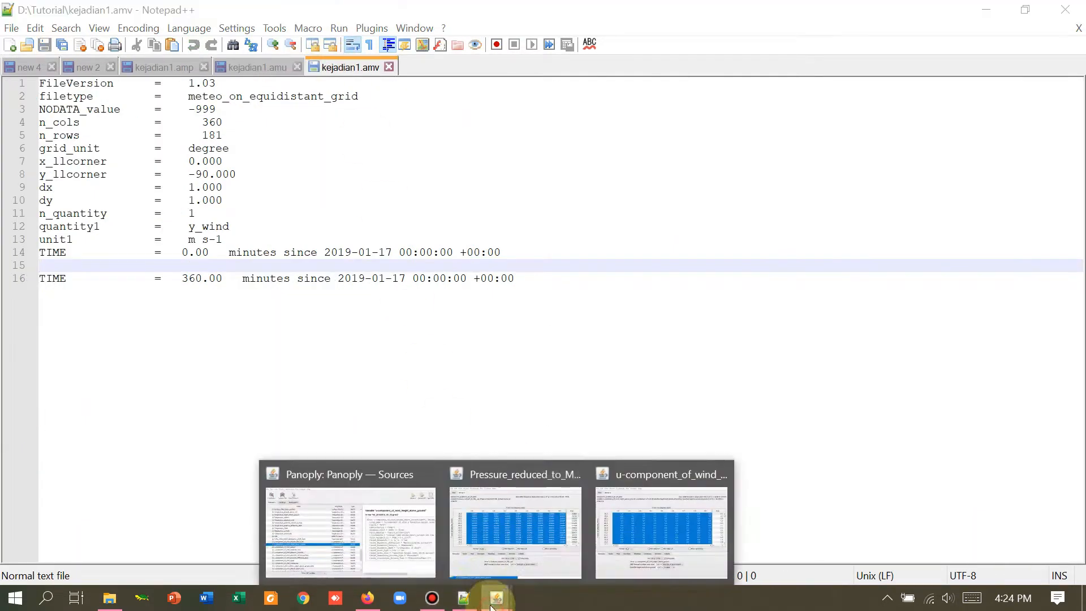
pyautogui.click(409, 548)
pyautogui.scroll(-2, 161, 463)
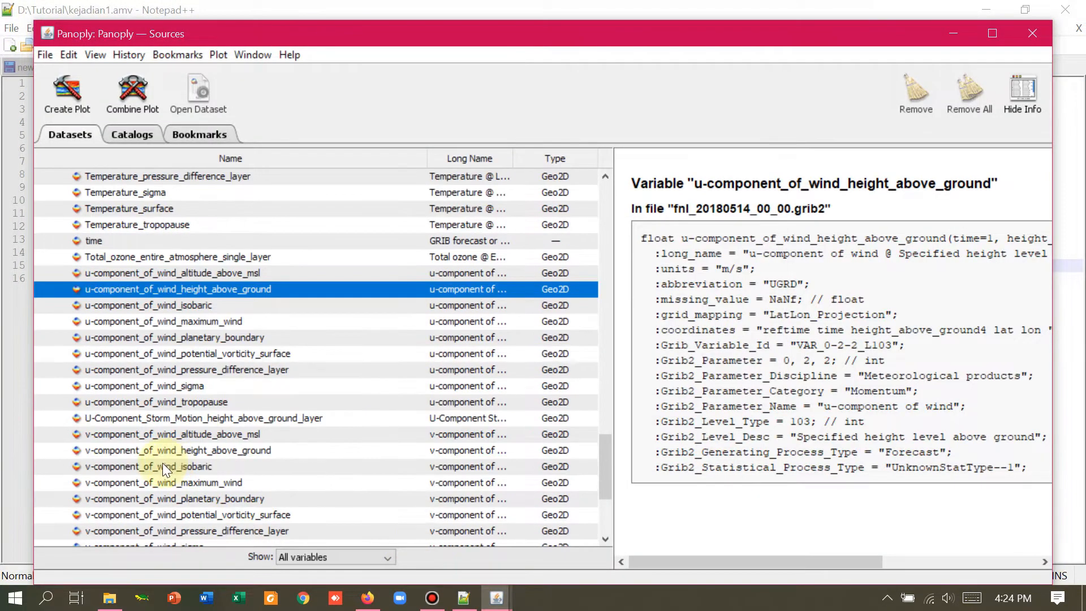
pyautogui.click(150, 450)
pyautogui.rightClick(150, 450)
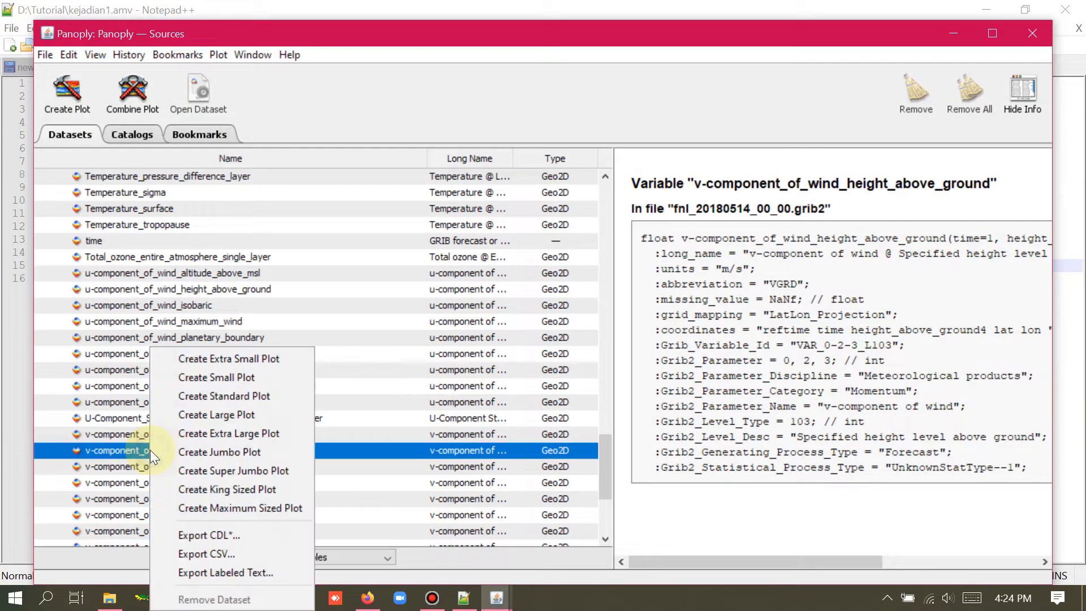
pyautogui.click(191, 378)
pyautogui.click(684, 386)
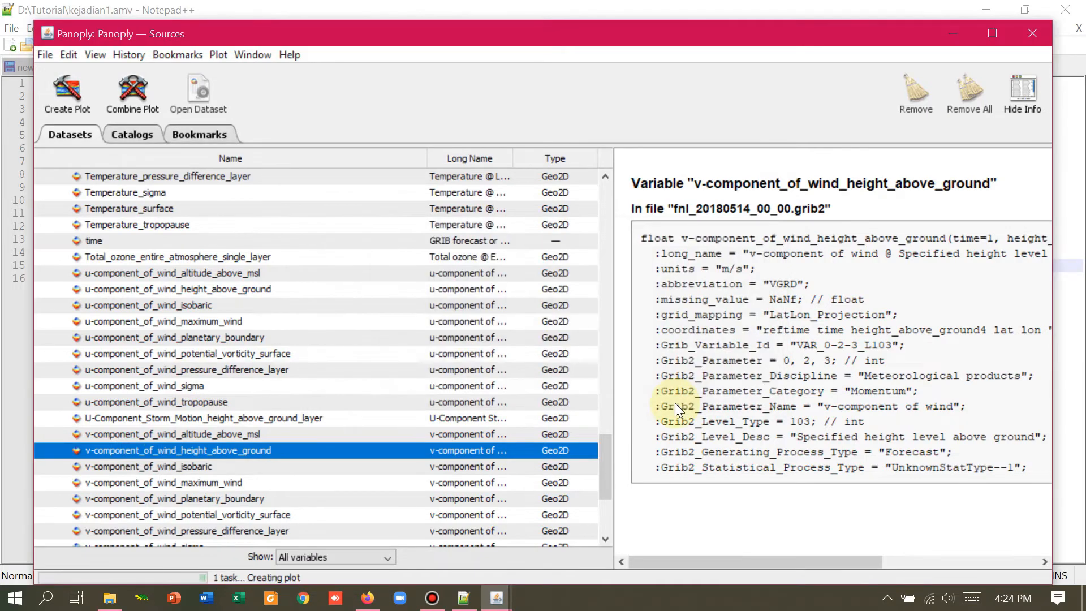
# Step: Show the v-component plot's Array 1 table, flip it bottom to top and copy all its values
pyautogui.click(229, 67)
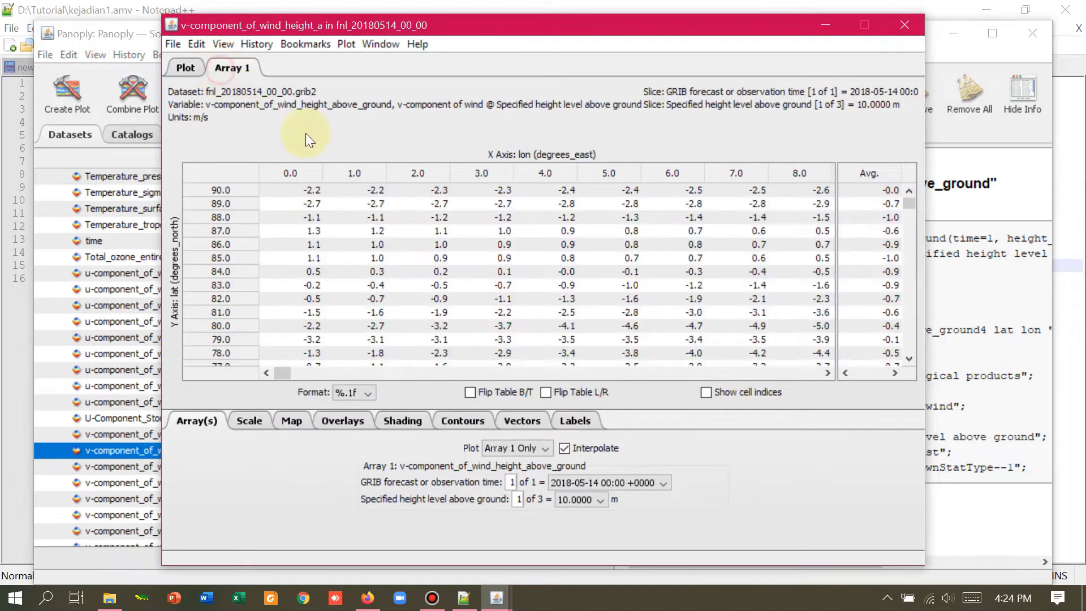
pyautogui.click(470, 391)
pyautogui.click(269, 192)
pyautogui.hotkey('ctrl', 'a')
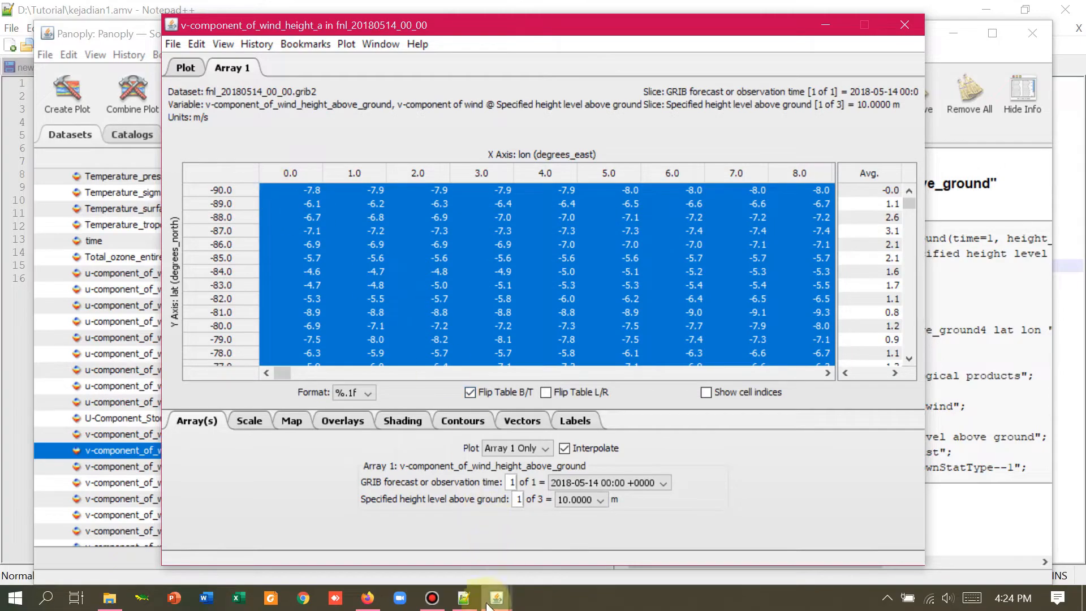
# Step: Switch to Notepad++ and paste the copied v-component wind values into empty line 15 of kejadian1.amv
pyautogui.click(463, 598)
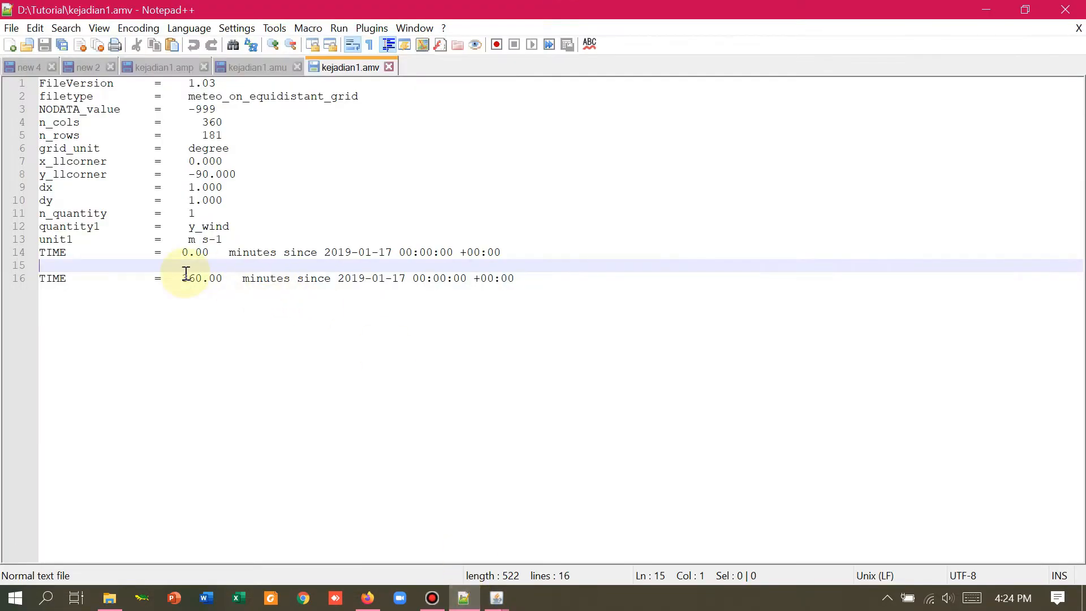
pyautogui.hotkey('ctrl', 'v')
pyautogui.scroll(10, 186, 273)
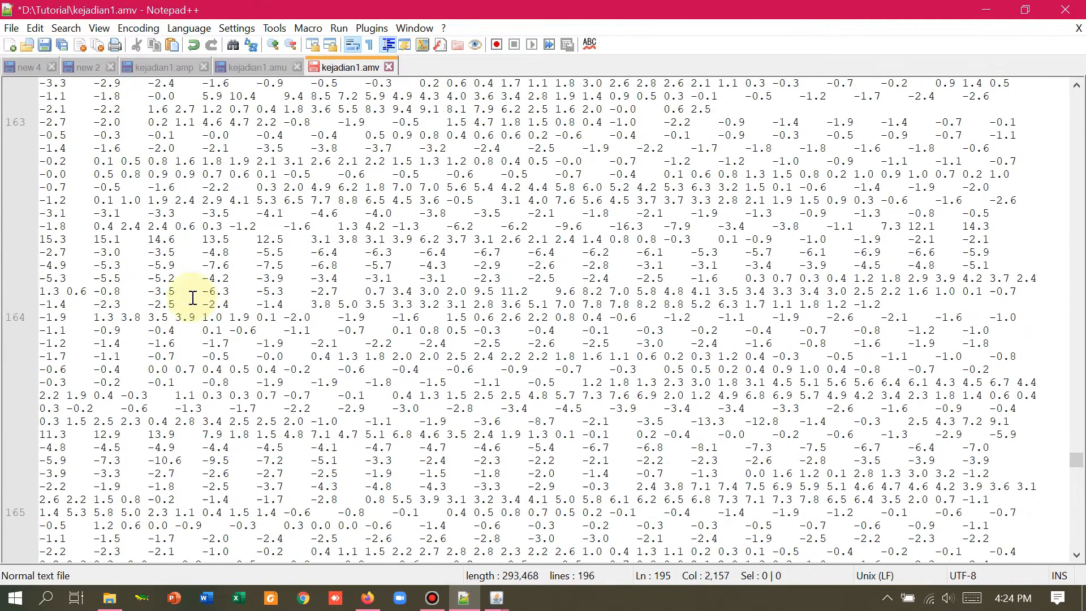
# Step: In kejadian1.amp, set the date of the 360.00-minute TIME line to 2018-05-14 and add an empty line below it
pyautogui.click(176, 68)
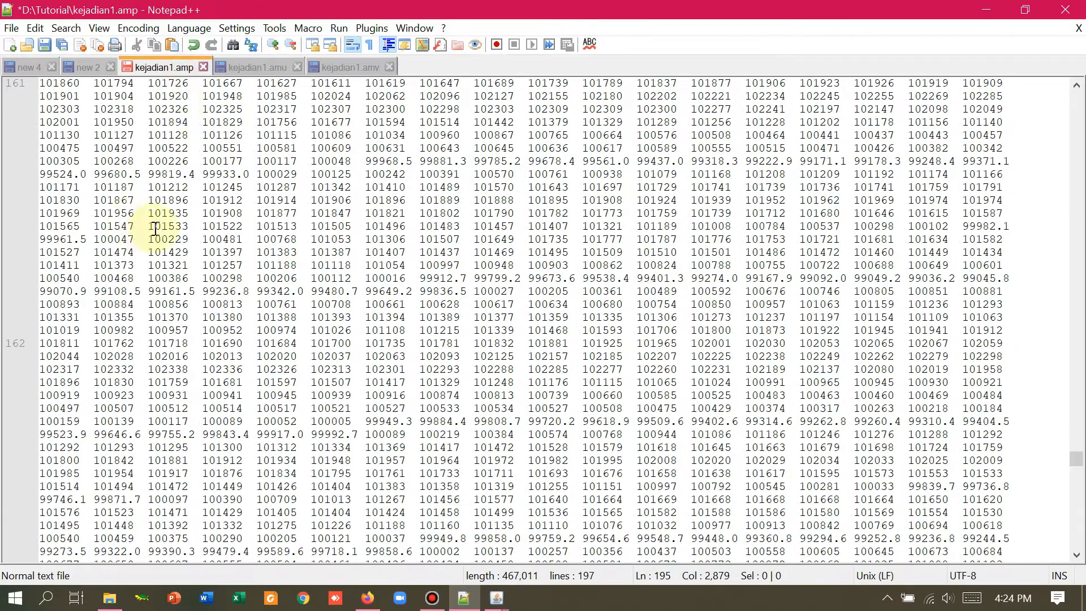
pyautogui.scroll(-20, 155, 227)
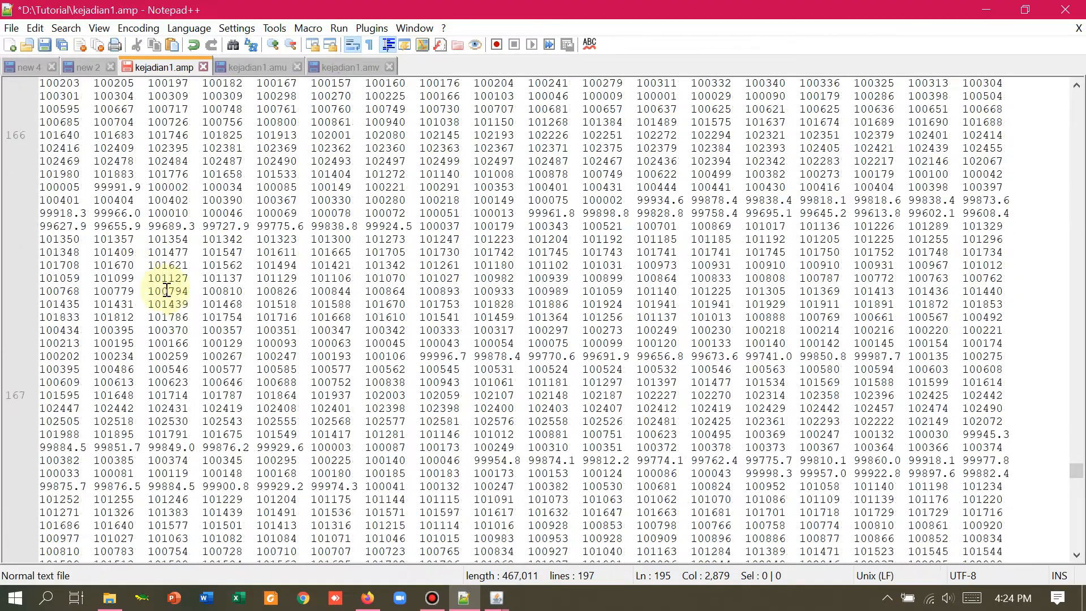
pyautogui.scroll(-20, 167, 290)
pyautogui.moveTo(1074, 483); pyautogui.dragTo(1075, 553)
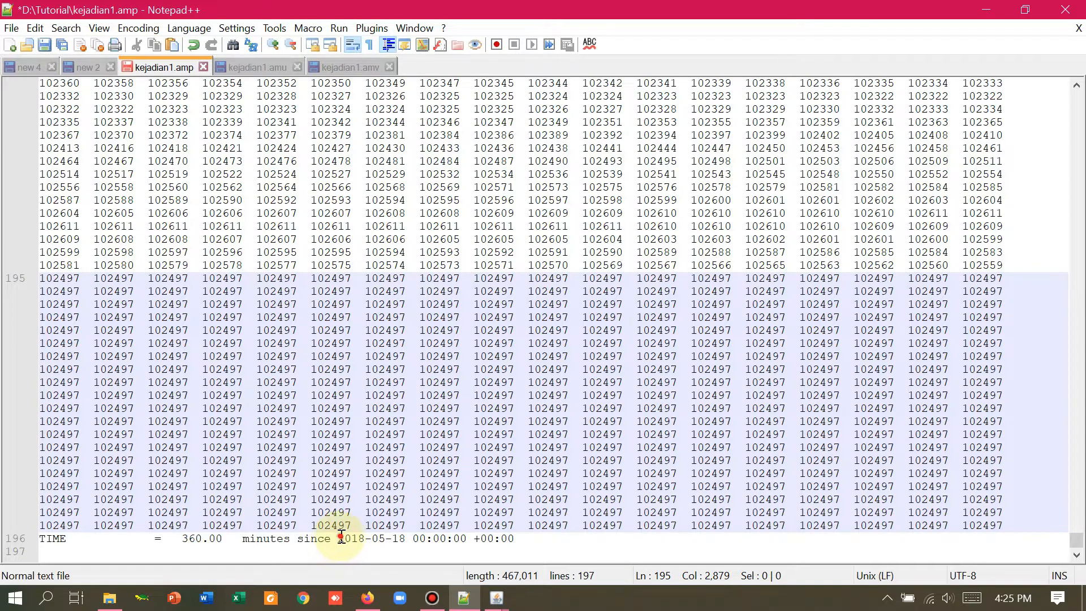
pyautogui.moveTo(341, 538); pyautogui.dragTo(405, 538)
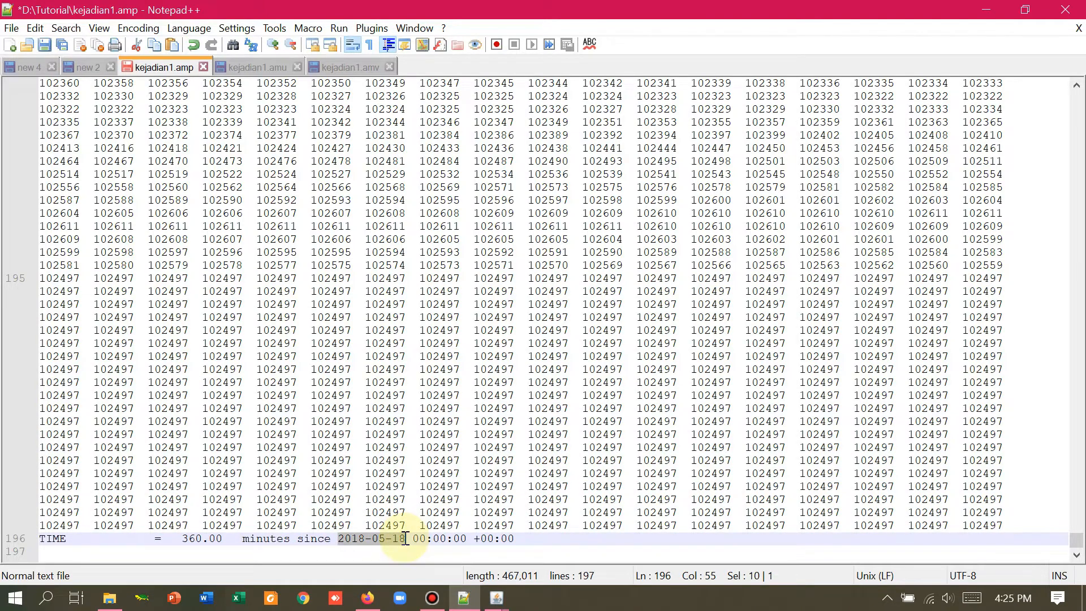
pyautogui.press('Delete')
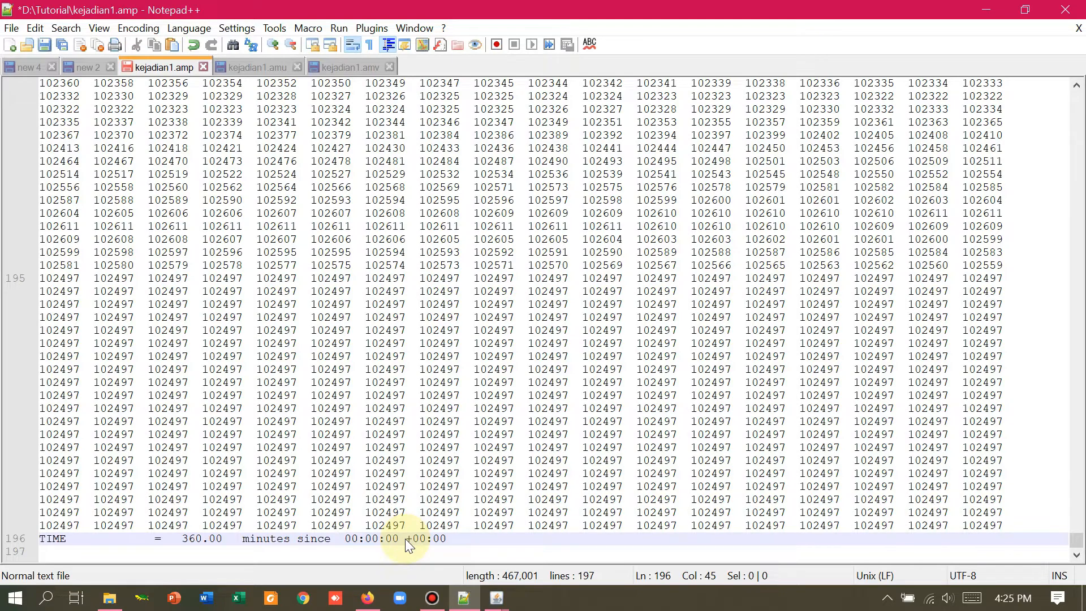
pyautogui.hotkey('ctrl', 'z')
pyautogui.press('BackSpace')
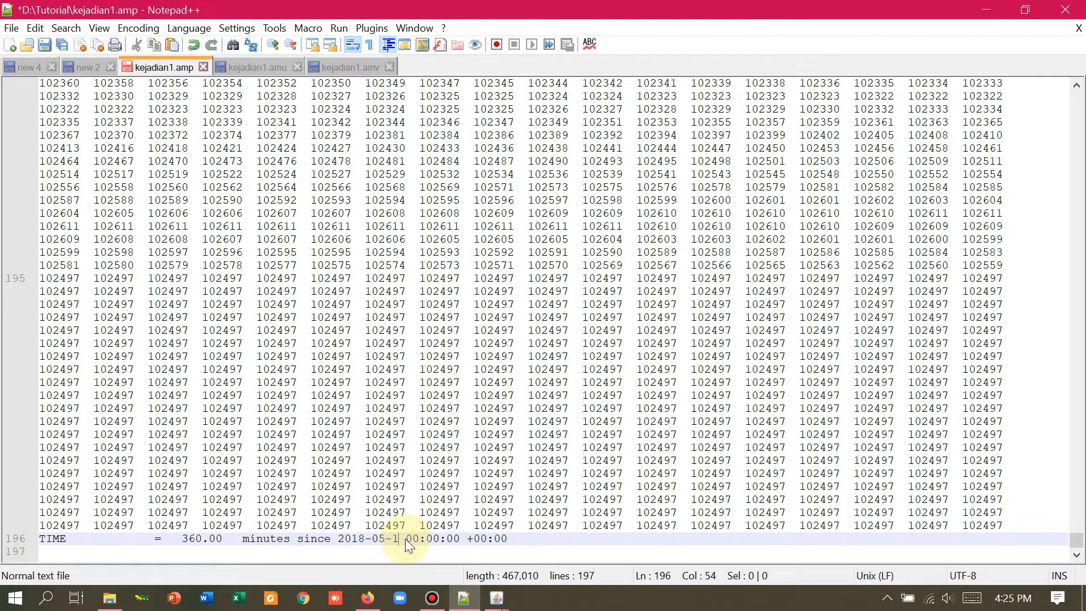
pyautogui.click(412, 538)
pyautogui.write('4')
pyautogui.press('BackSpace')
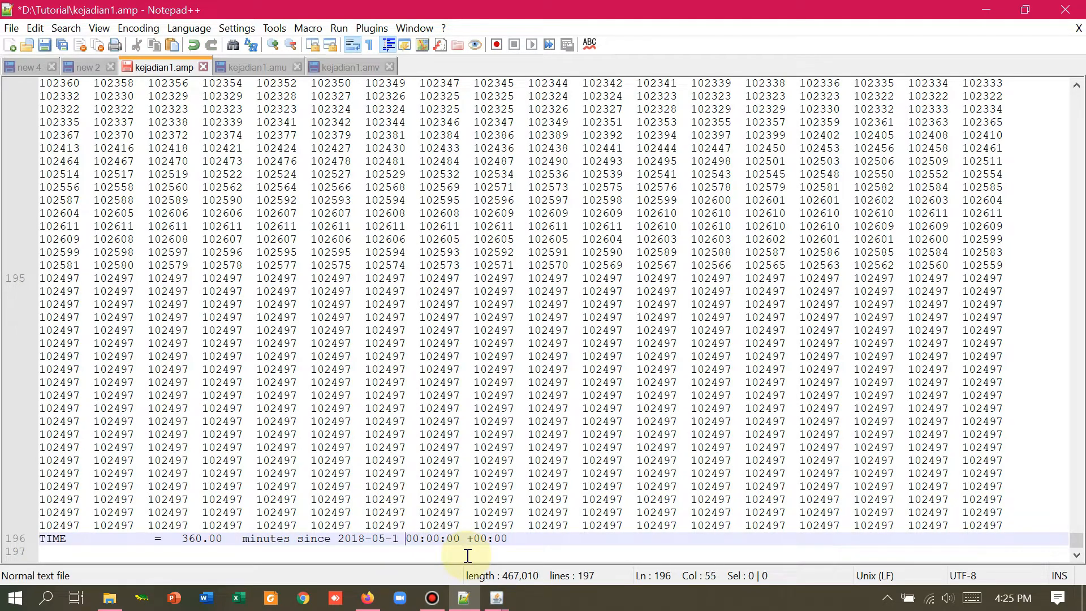
pyautogui.write('4')
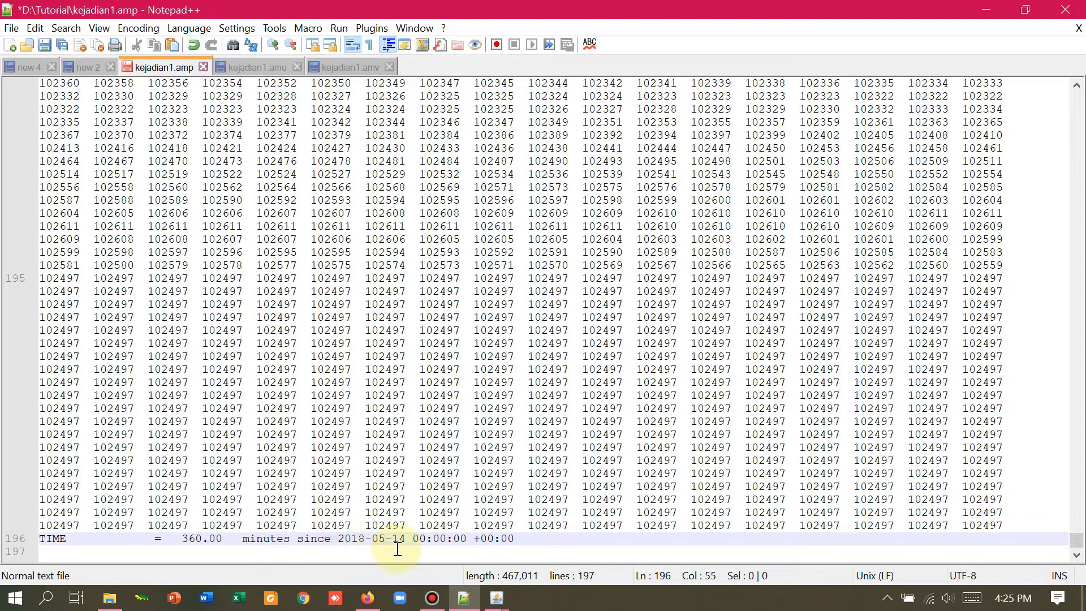
pyautogui.click(517, 542)
pyautogui.press('Return')
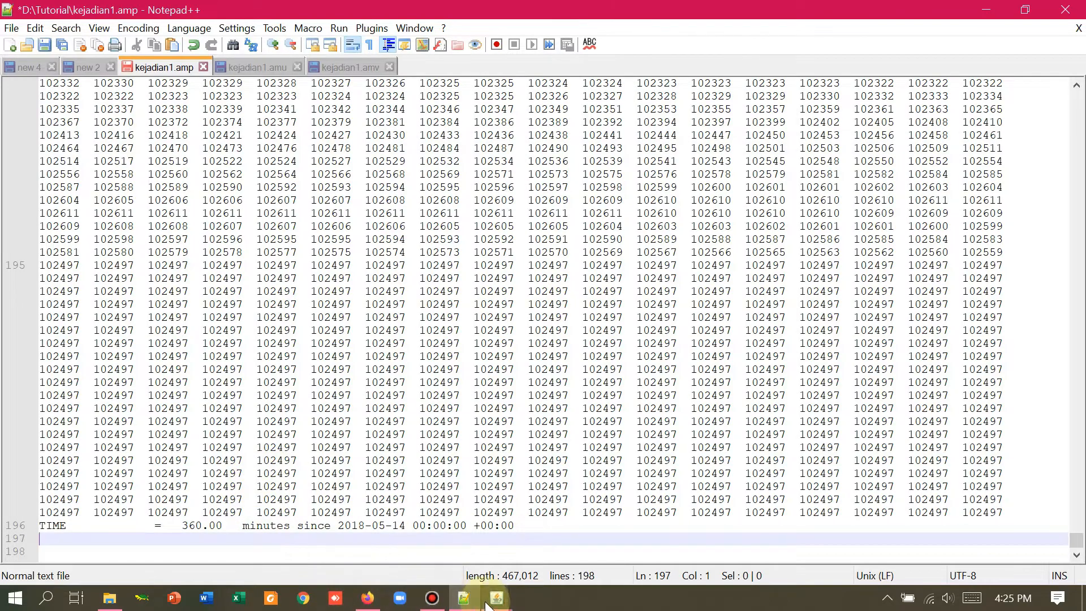
# Step: Close Panoply's three old plot windows for pressure, u-component and v-component wind, and switch to its Sources window
pyautogui.moveTo(496, 597)
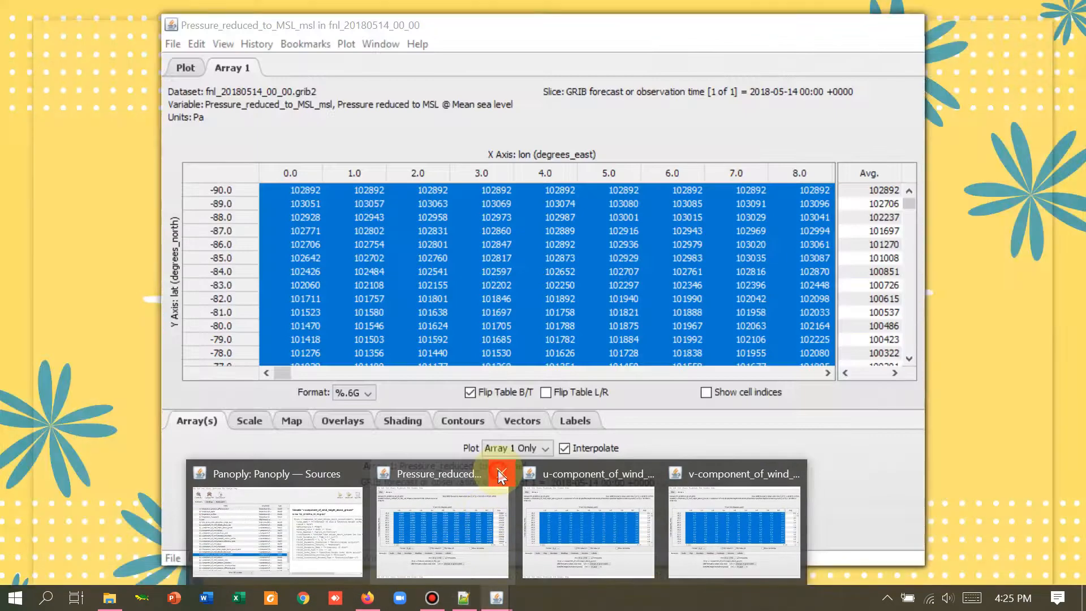
pyautogui.click(497, 474)
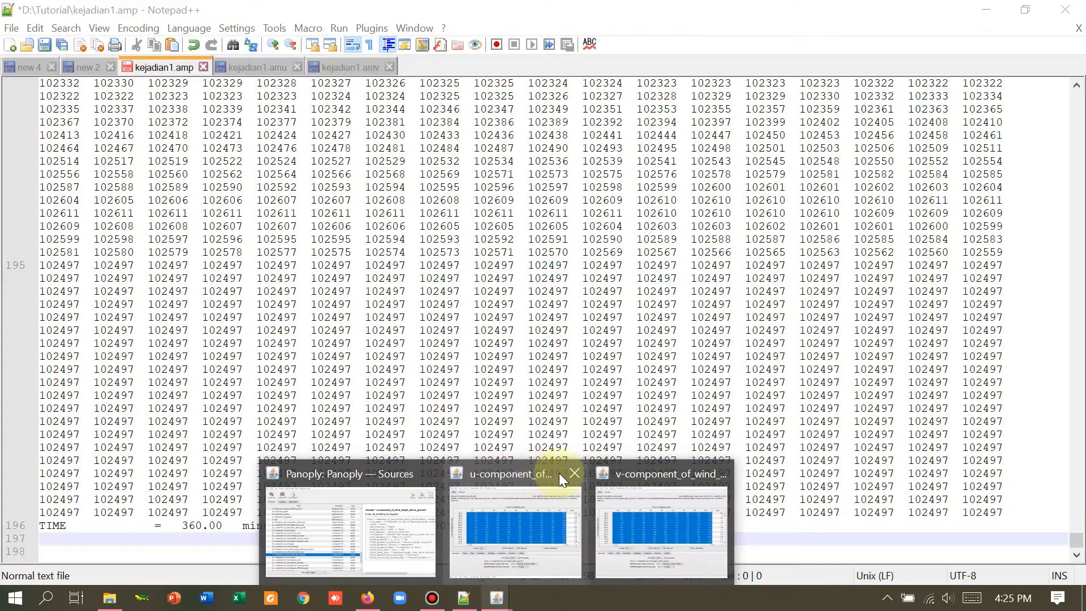
pyautogui.click(559, 474)
pyautogui.click(646, 473)
pyautogui.click(558, 504)
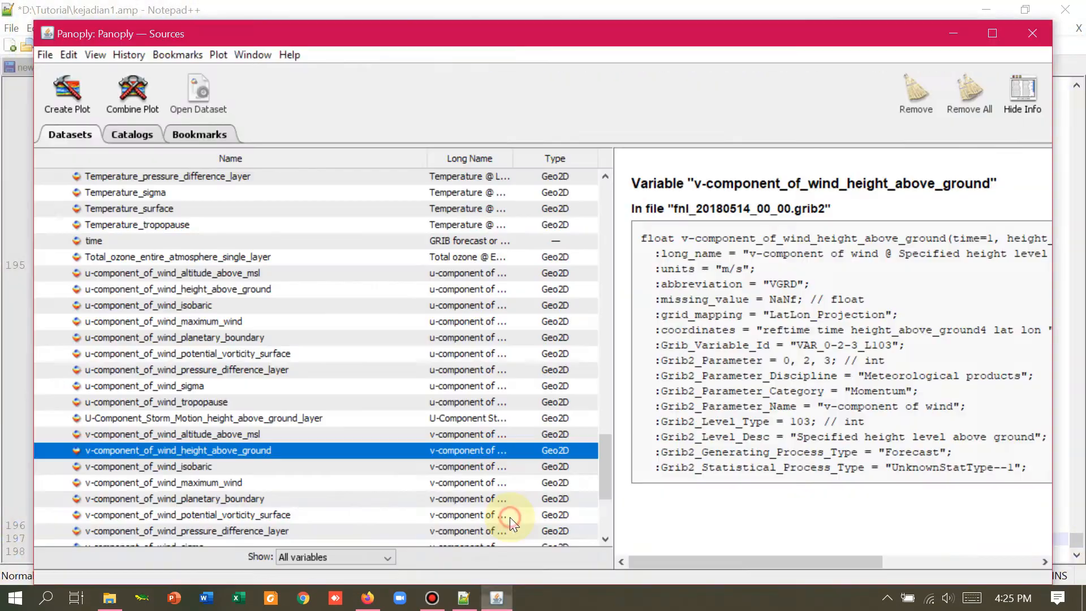
# Step: Open the dataset fnl_20180514_06_00.grib2 from the FNL folder
pyautogui.click(44, 54)
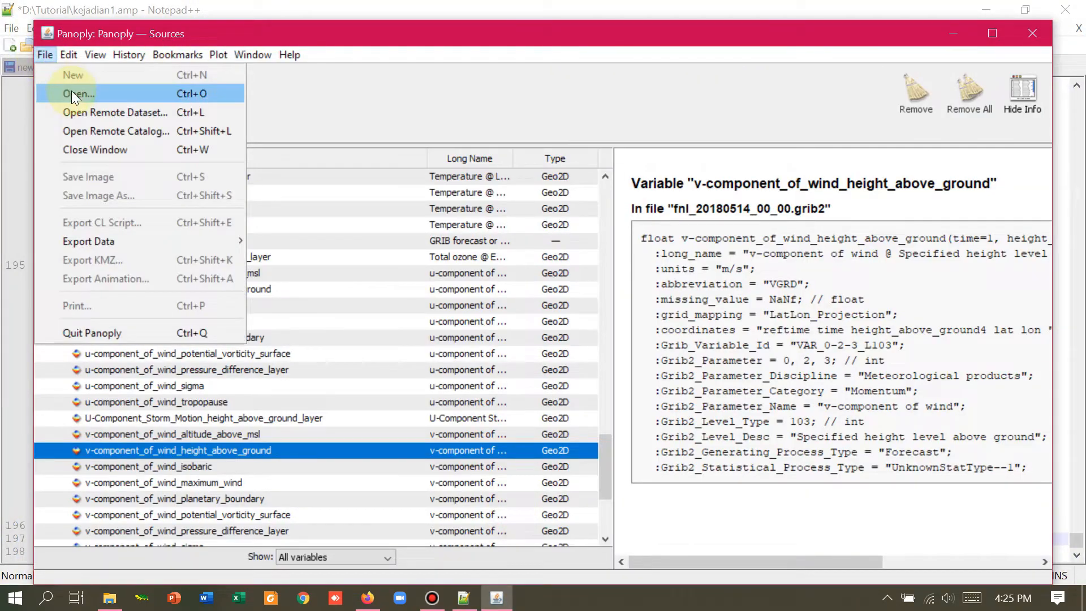
pyautogui.click(91, 94)
pyautogui.click(446, 201)
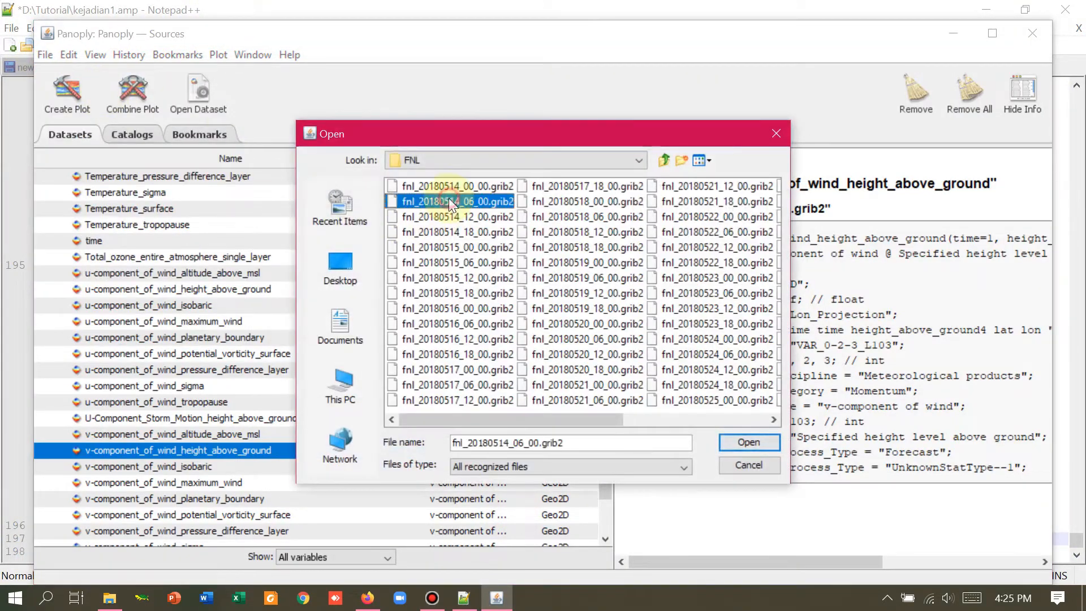
pyautogui.click(748, 443)
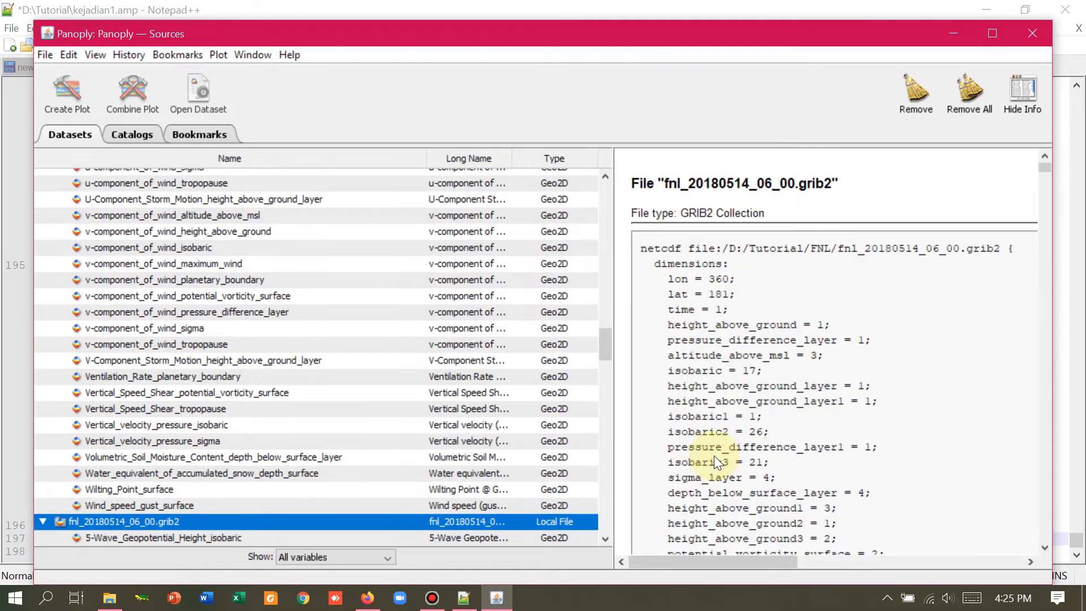
# Step: Create a small georeferenced longitude-latitude plot of Pressure_reduced_to_MSL_msl from fnl_20180514_06_00.grib2
pyautogui.scroll(-4, 202, 424)
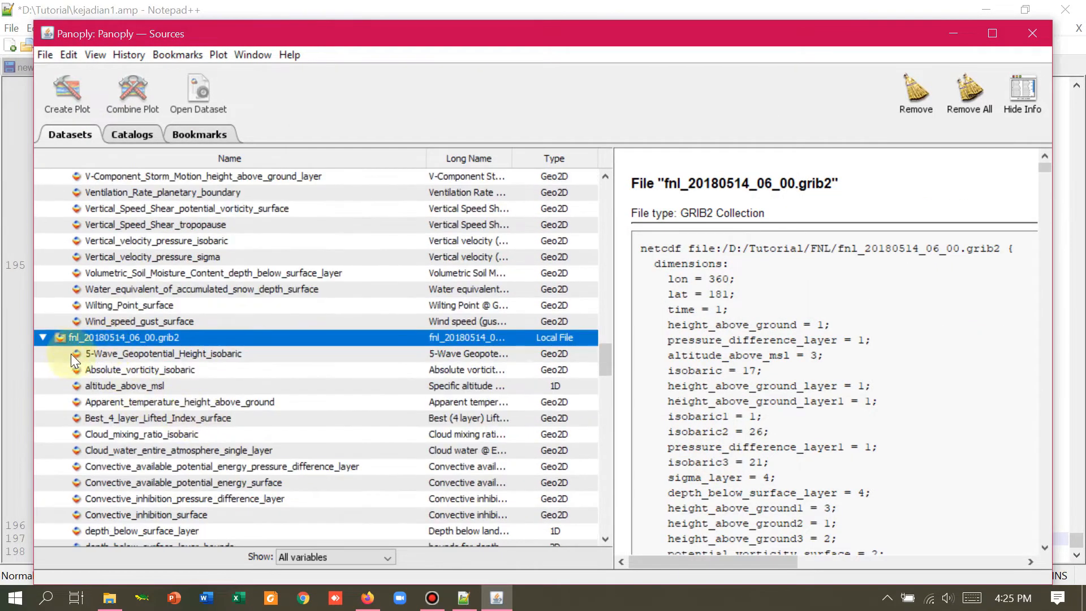
pyautogui.scroll(-3, 212, 341)
pyautogui.scroll(-9, 136, 367)
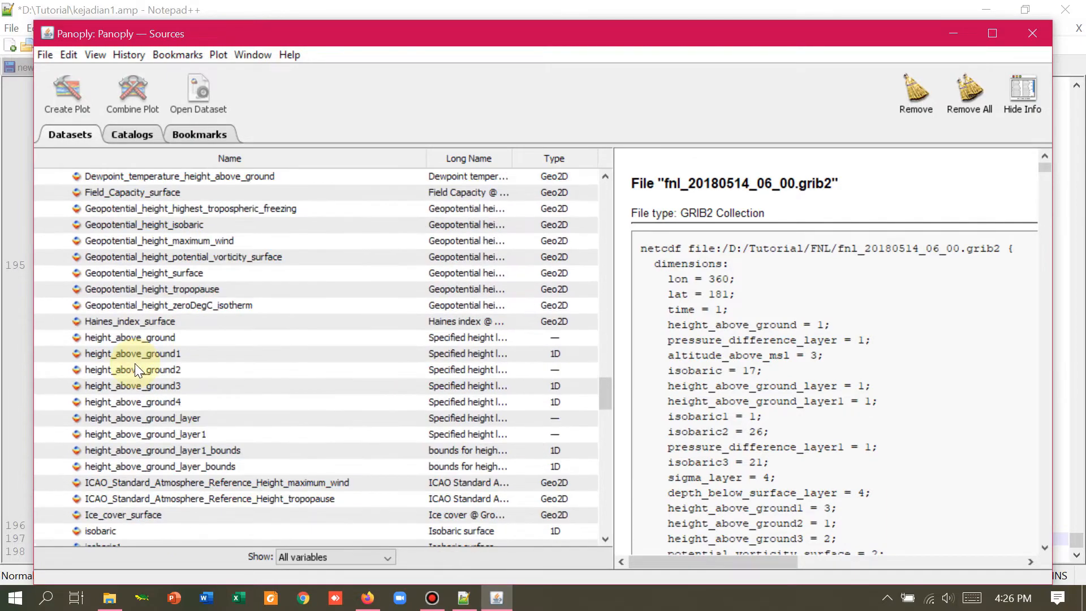
pyautogui.scroll(-2, 129, 417)
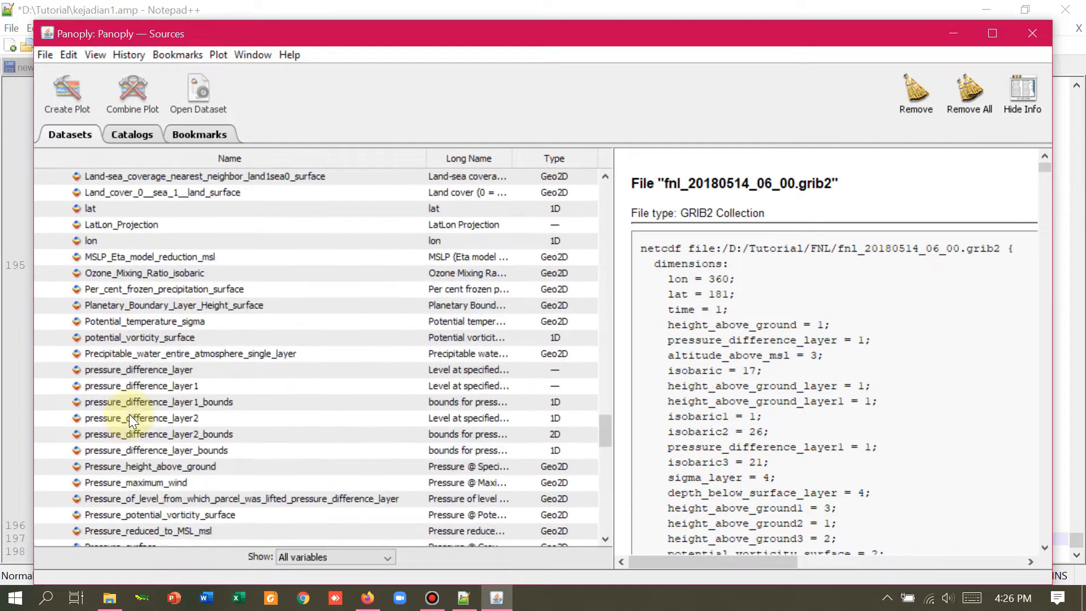
pyautogui.scroll(-2, 138, 473)
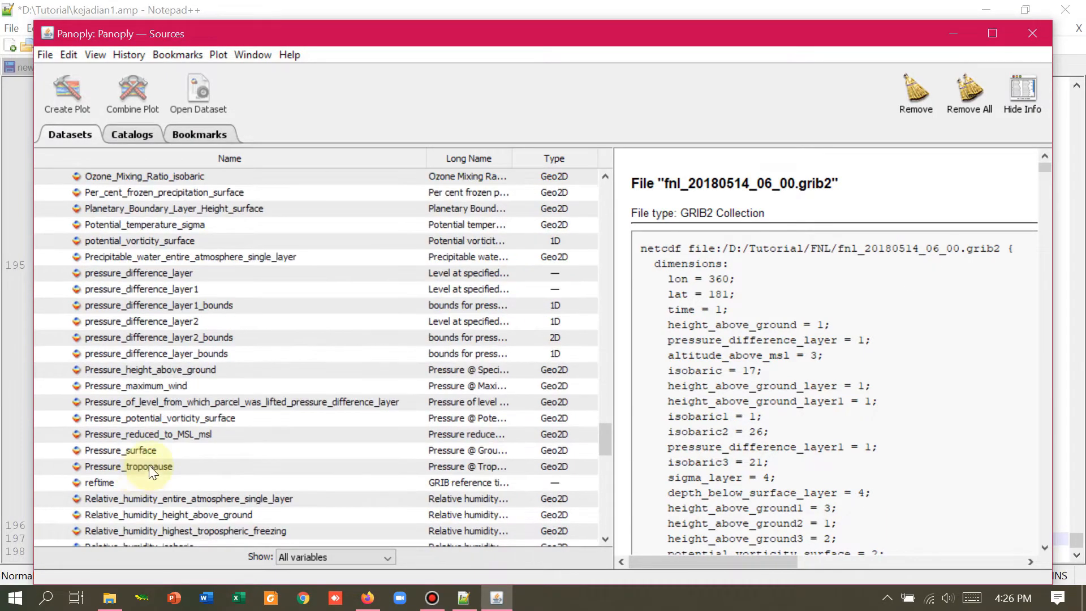
pyautogui.click(164, 432)
pyautogui.rightClick(164, 432)
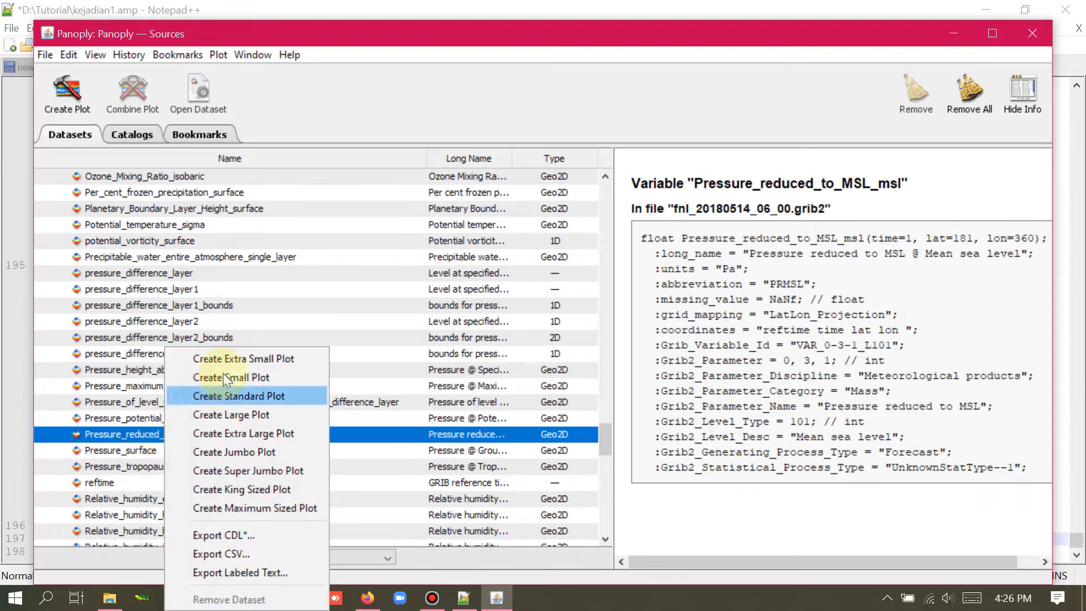
pyautogui.click(228, 376)
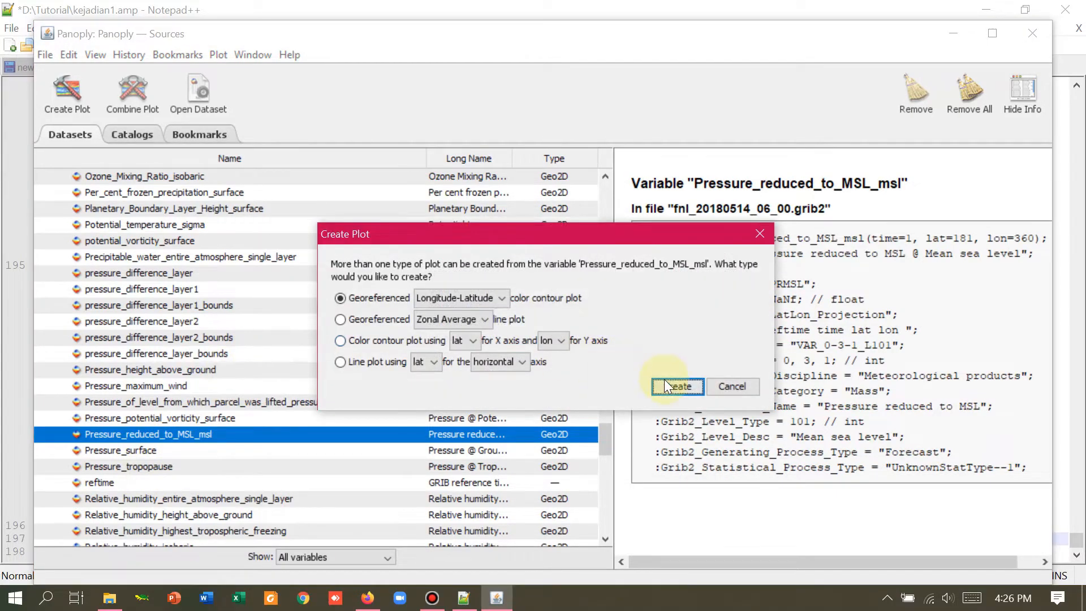
pyautogui.click(676, 386)
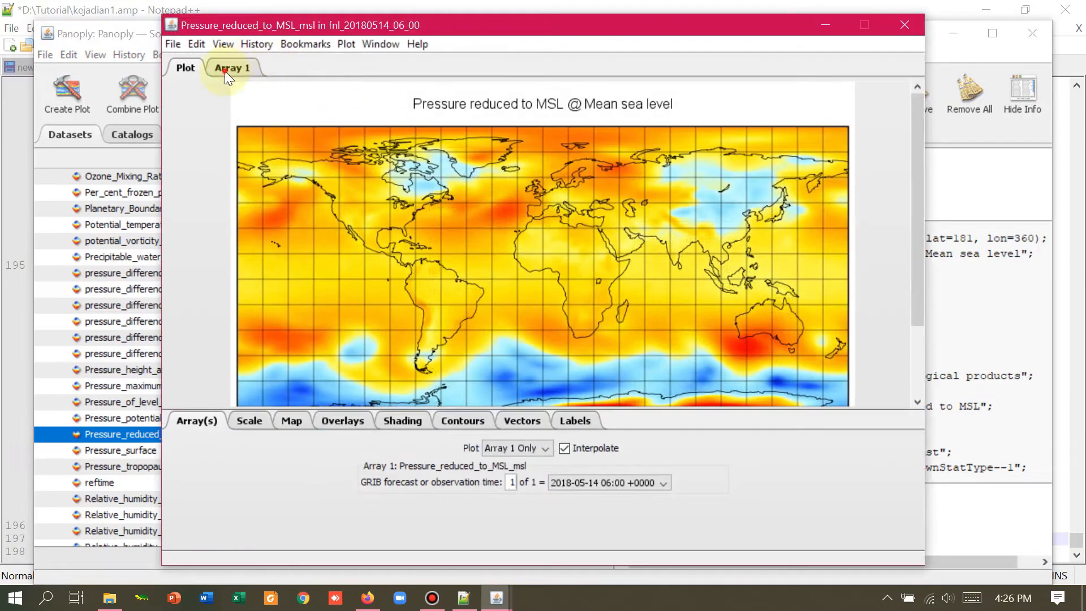
# Step: Show the pressure plot's Array 1 table, flip it bottom to top and set its number format to %.6G
pyautogui.click(226, 68)
pyautogui.click(470, 391)
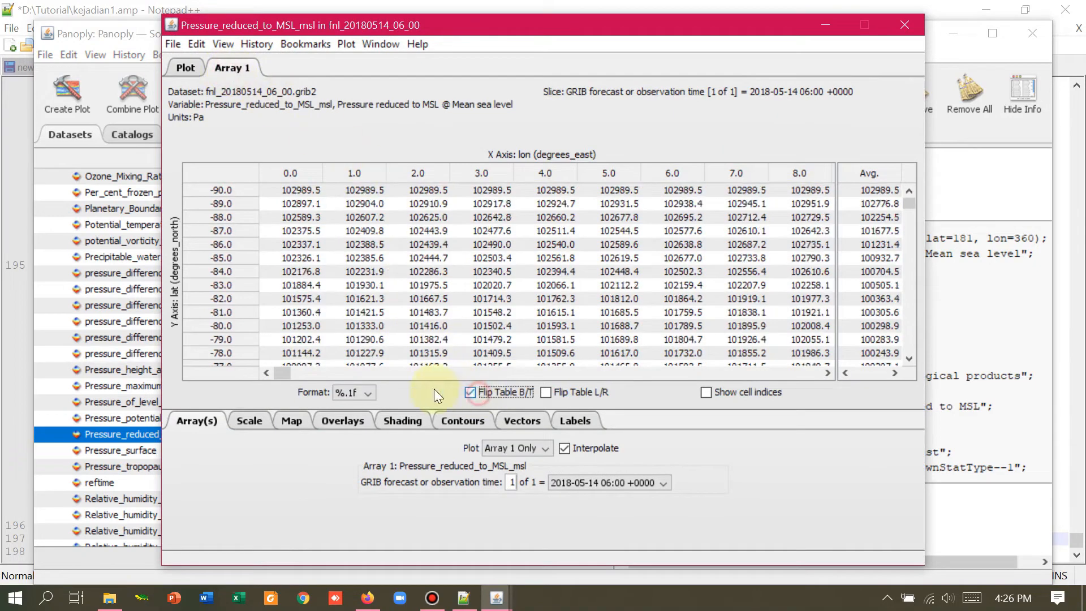
pyautogui.click(348, 392)
pyautogui.click(351, 588)
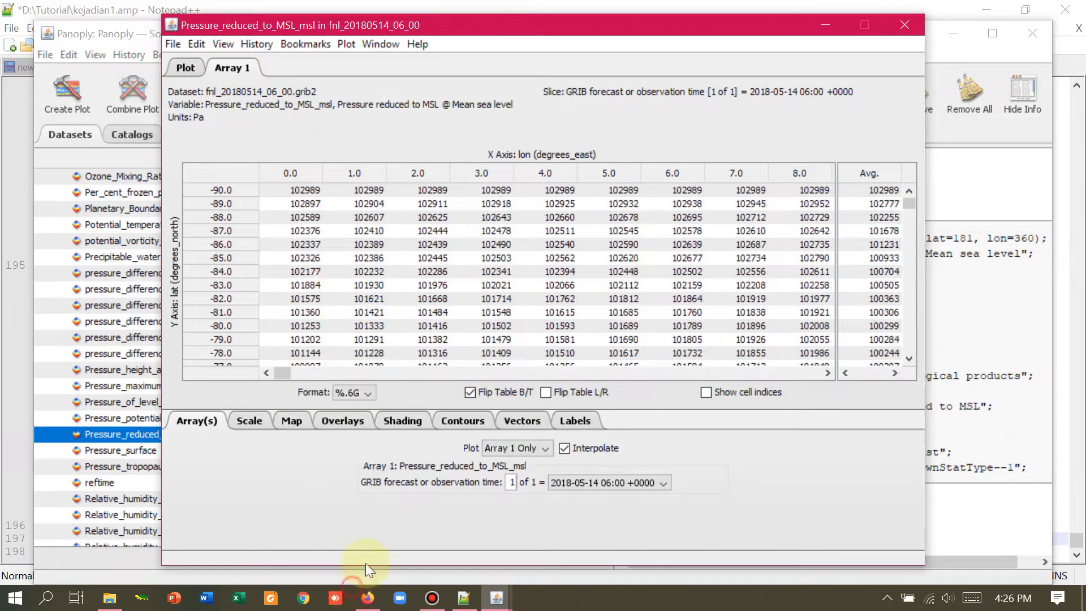
# Step: Copy all values of the pressure table, switch to Notepad++ and paste them into empty line 197 of kejadian1.amp
pyautogui.click(310, 190)
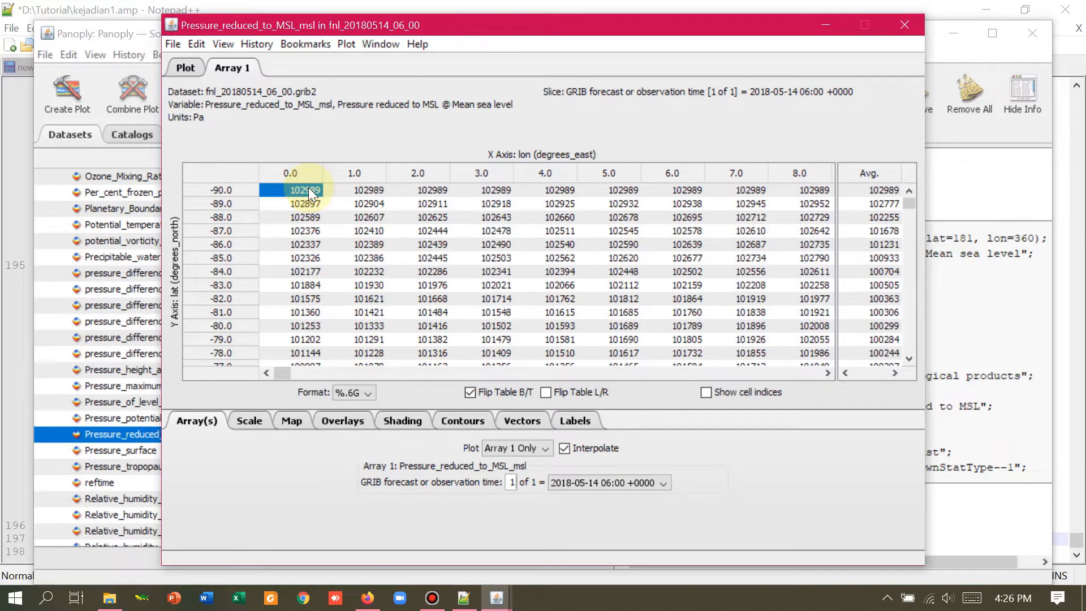
pyautogui.hotkey('ctrl', 'a')
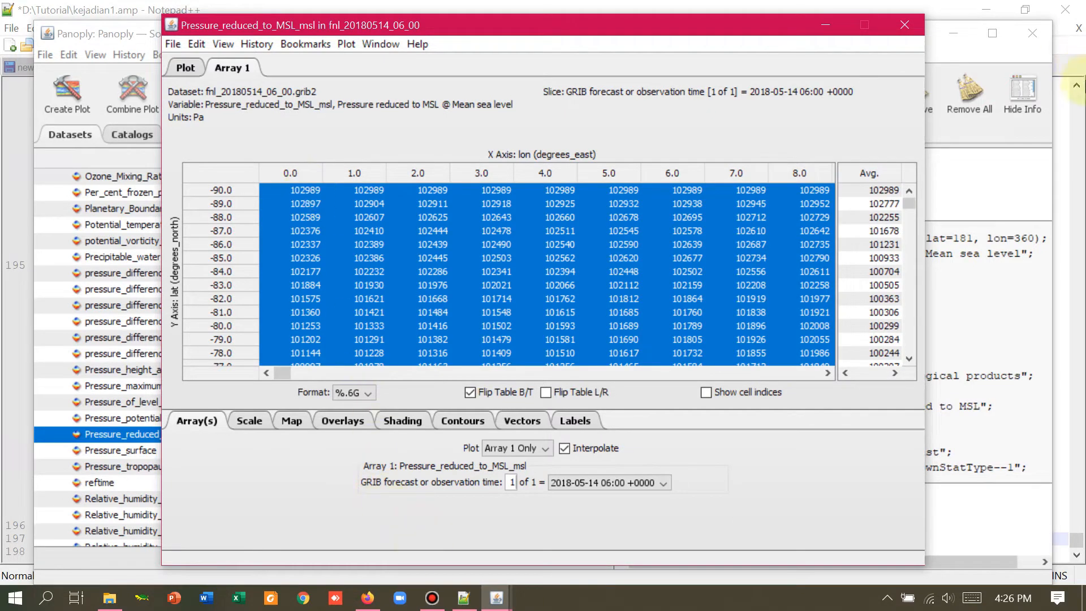
pyautogui.click(473, 606)
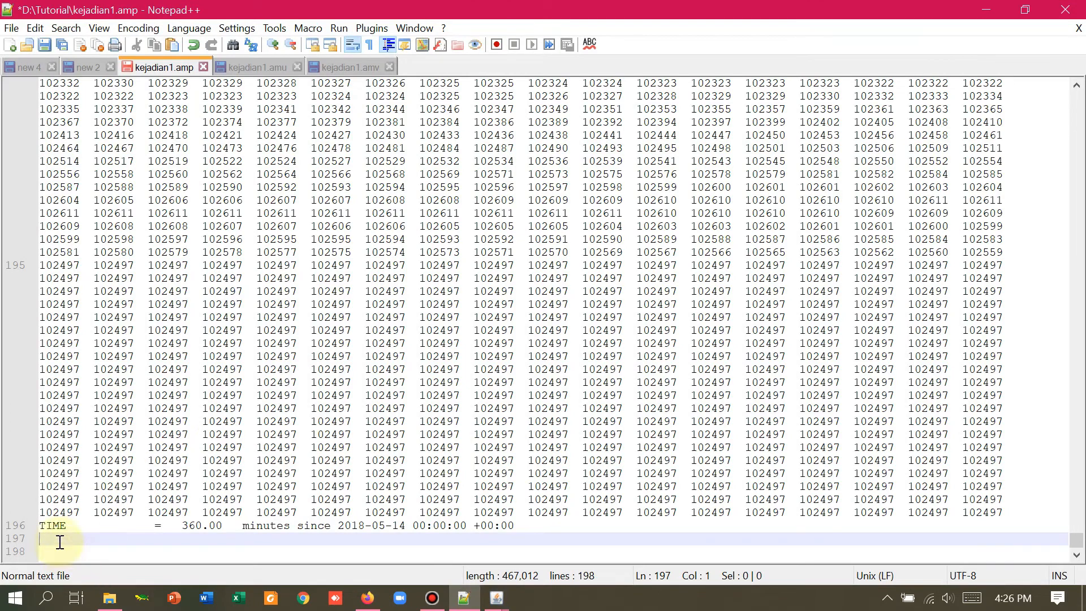
pyautogui.hotkey('ctrl', 'v')
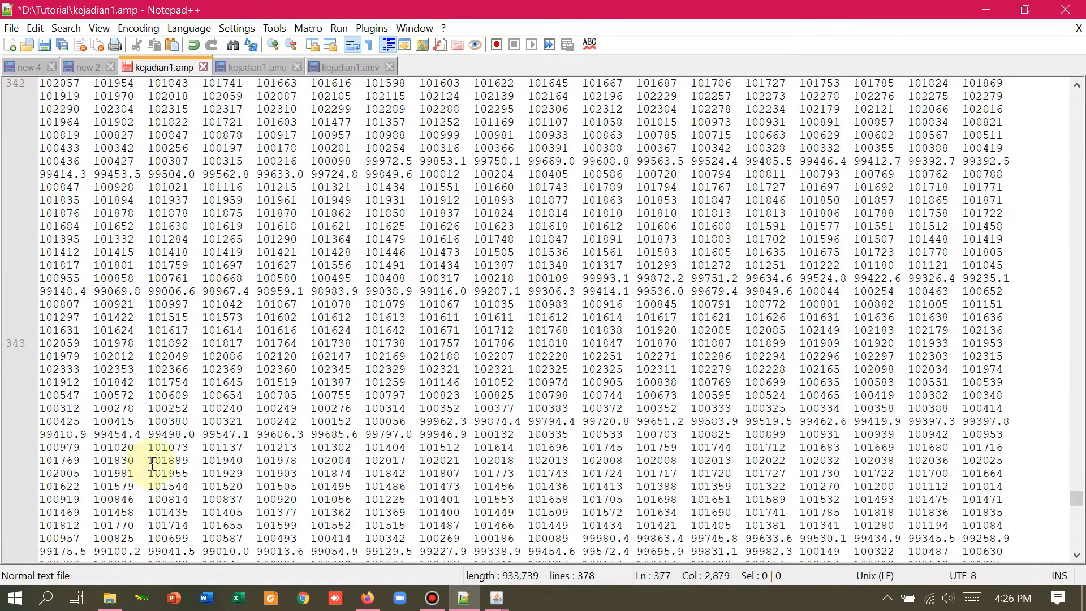
# Step: In kejadian1.amu, set the date of the 360.00-minute TIME line to 2018-05-14
pyautogui.click(274, 69)
pyautogui.scroll(-3, 255, 322)
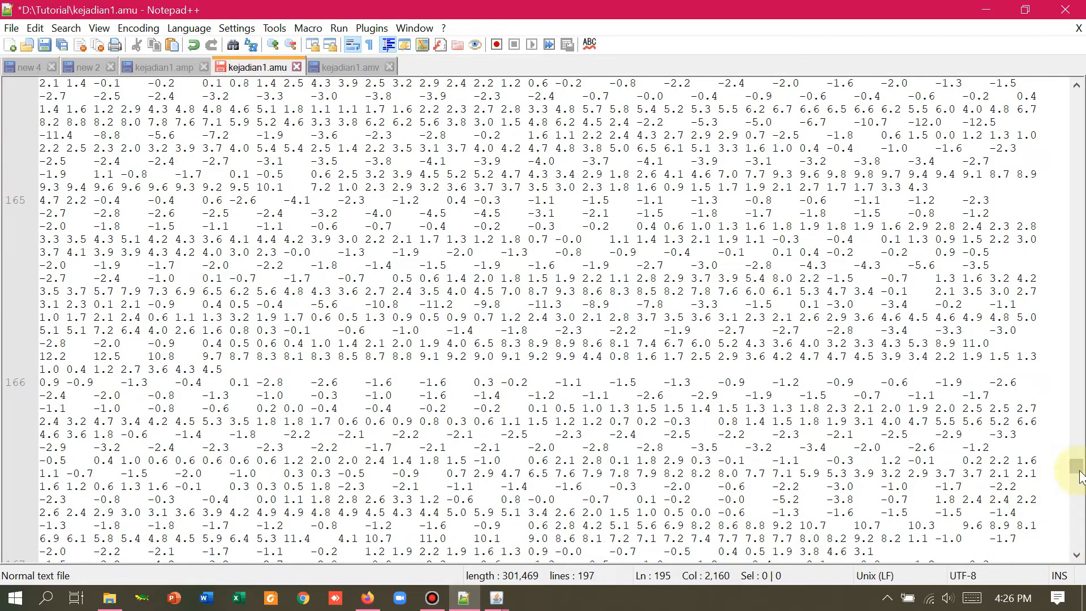
pyautogui.moveTo(1076, 466); pyautogui.dragTo(1076, 541)
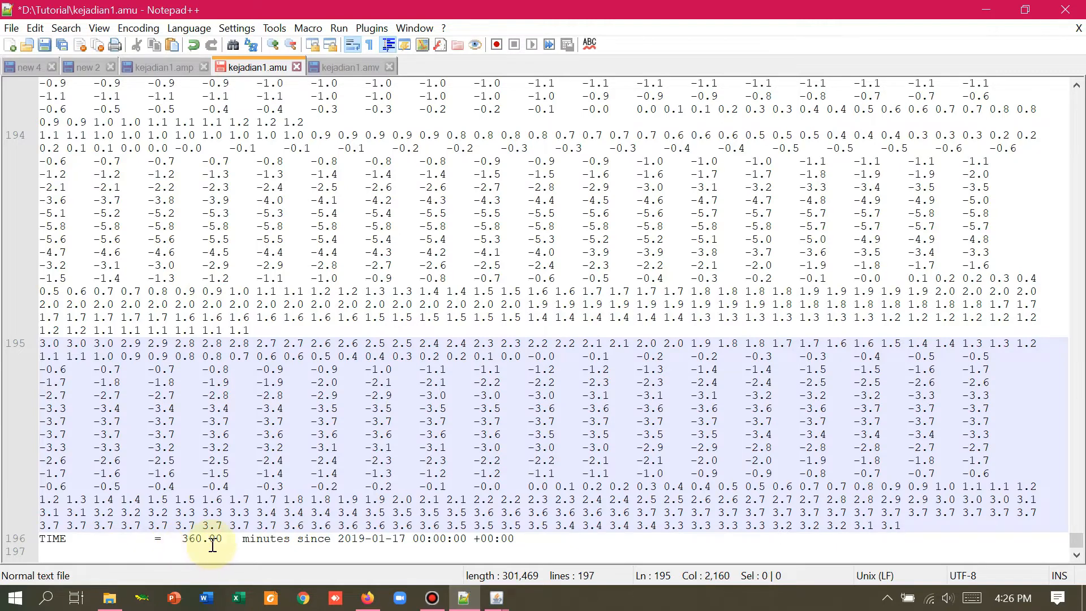
pyautogui.click(371, 540)
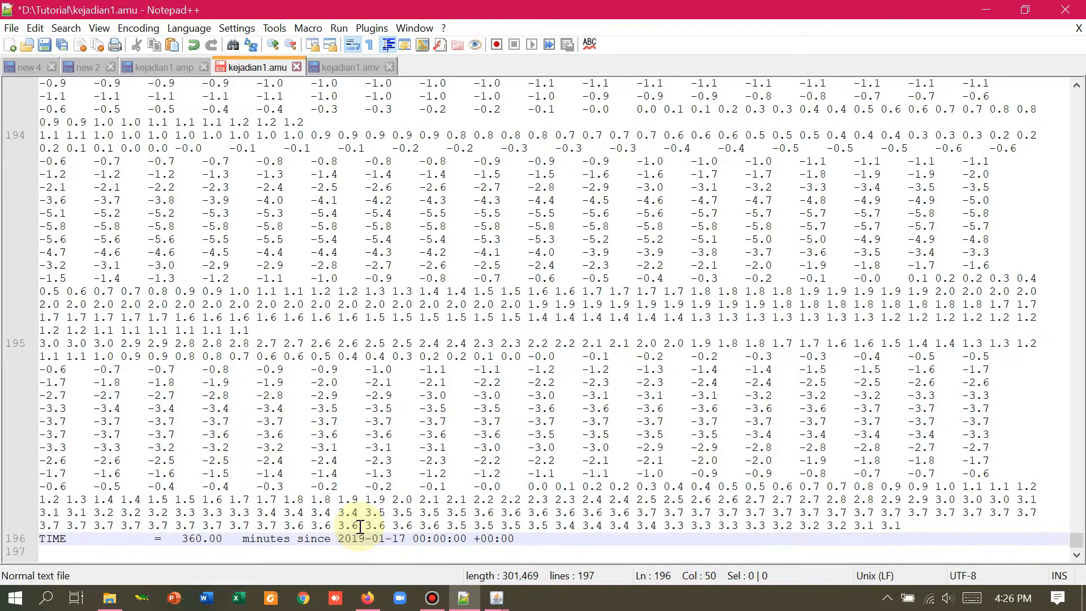
pyautogui.press('BackSpace')
pyautogui.press('BackSpace')
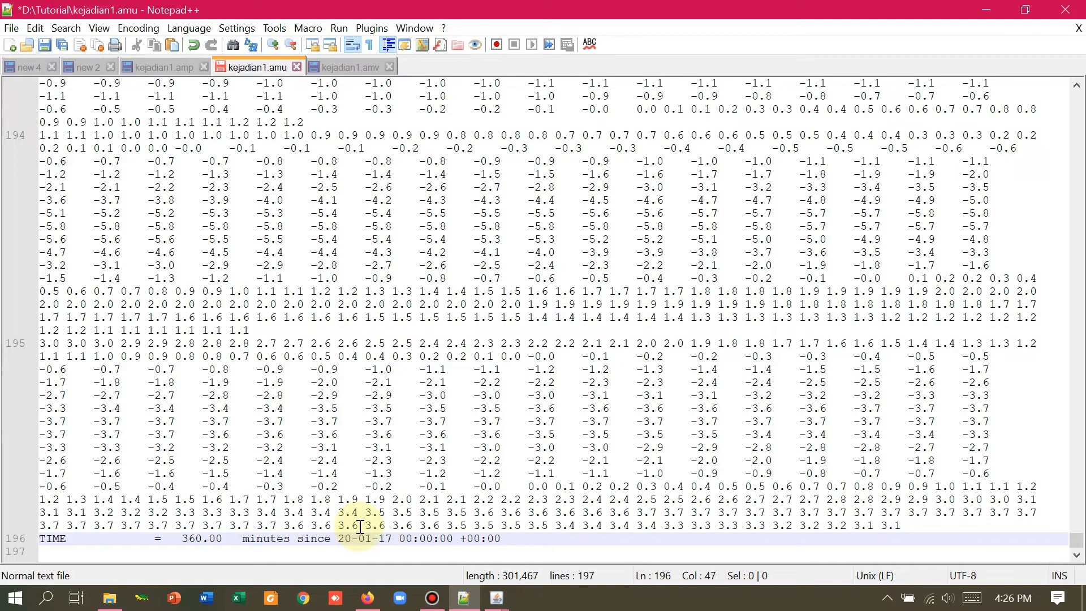
pyautogui.write('18')
pyautogui.press('Delete')
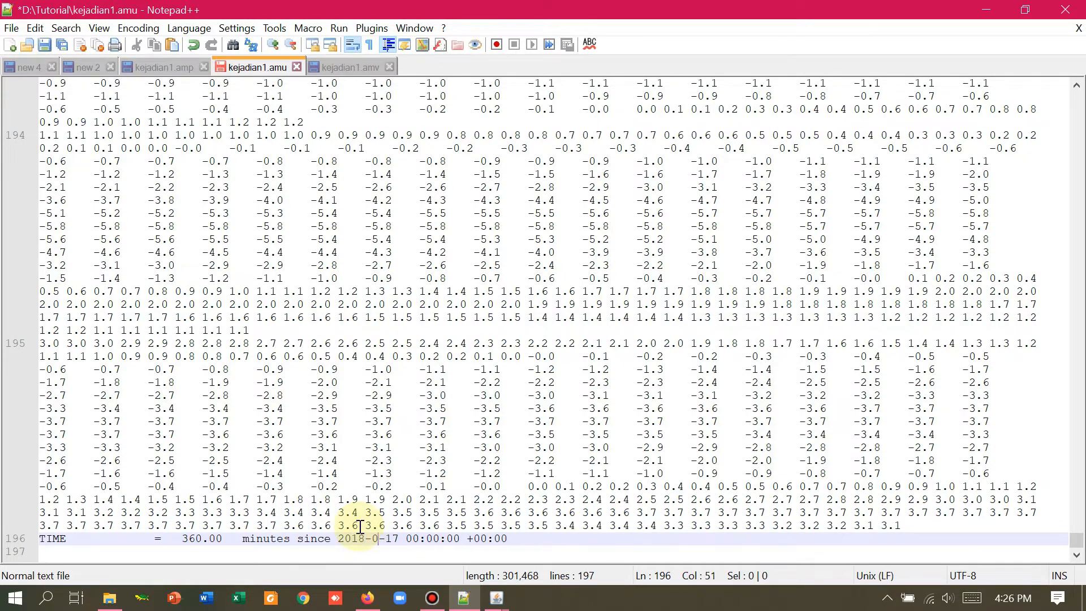
pyautogui.write('5')
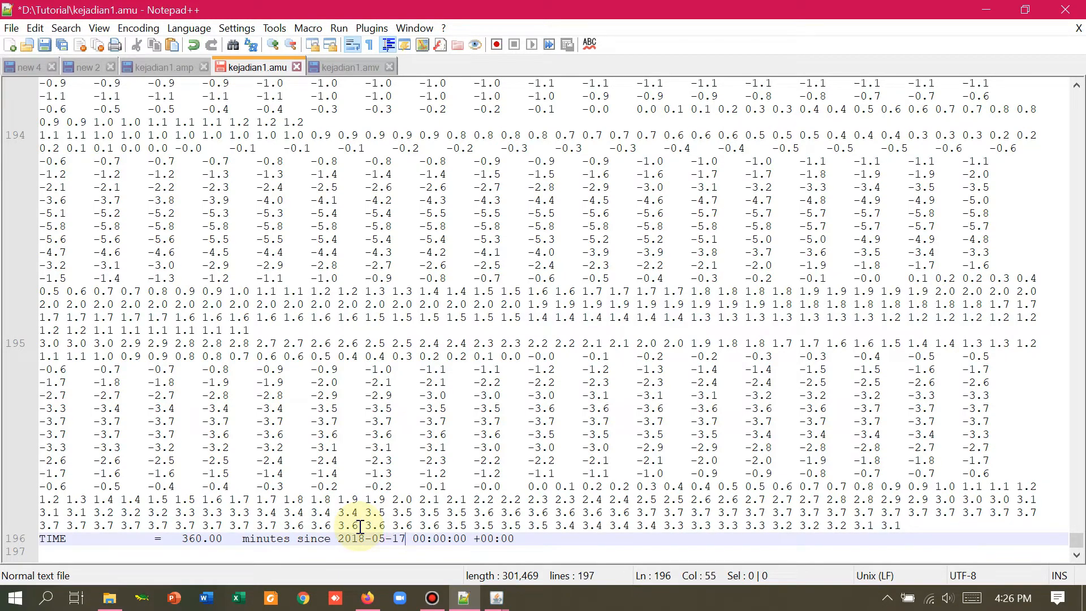
pyautogui.press('BackSpace')
pyautogui.write('1')
pyautogui.press('BackSpace')
pyautogui.write('4')
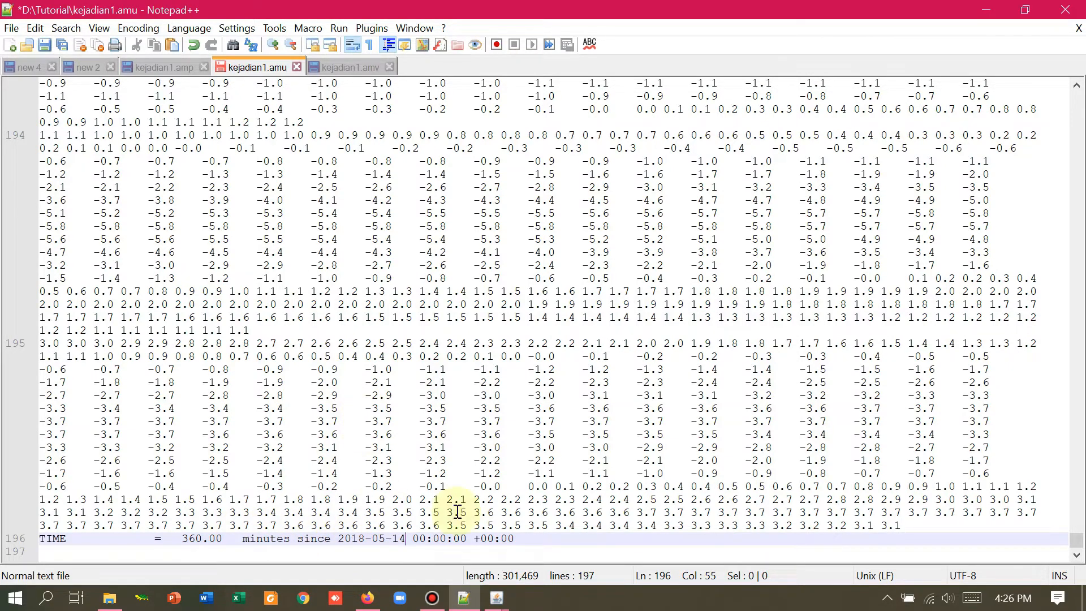
# Step: Switch to Panoply and create a small georeferenced plot of u-component_of_wind_height_above_ground from fnl_20180514_06_00.grib2
pyautogui.moveTo(478, 605)
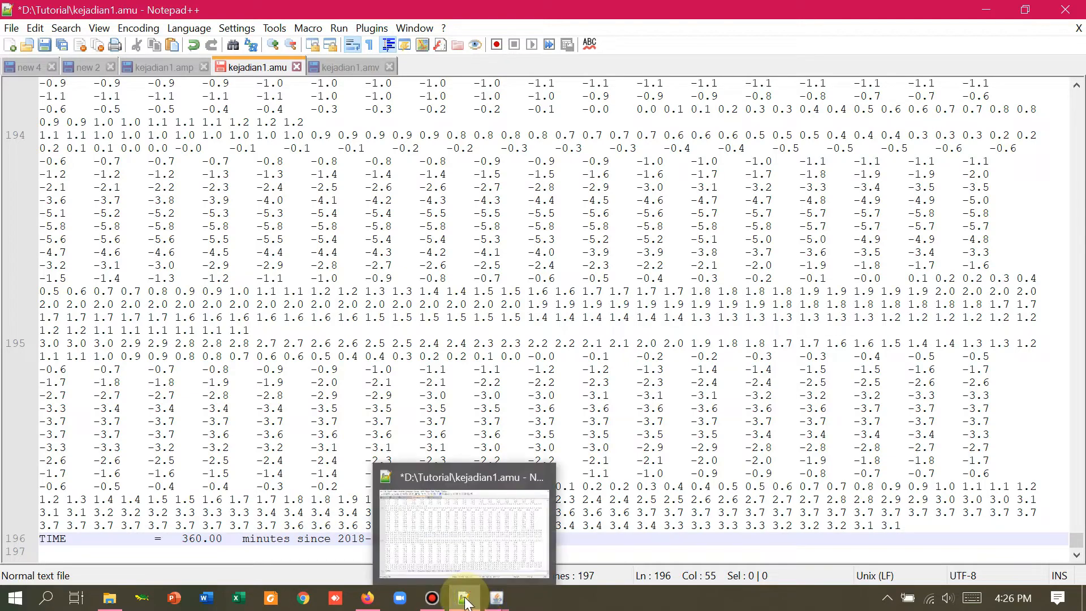
pyautogui.click(480, 562)
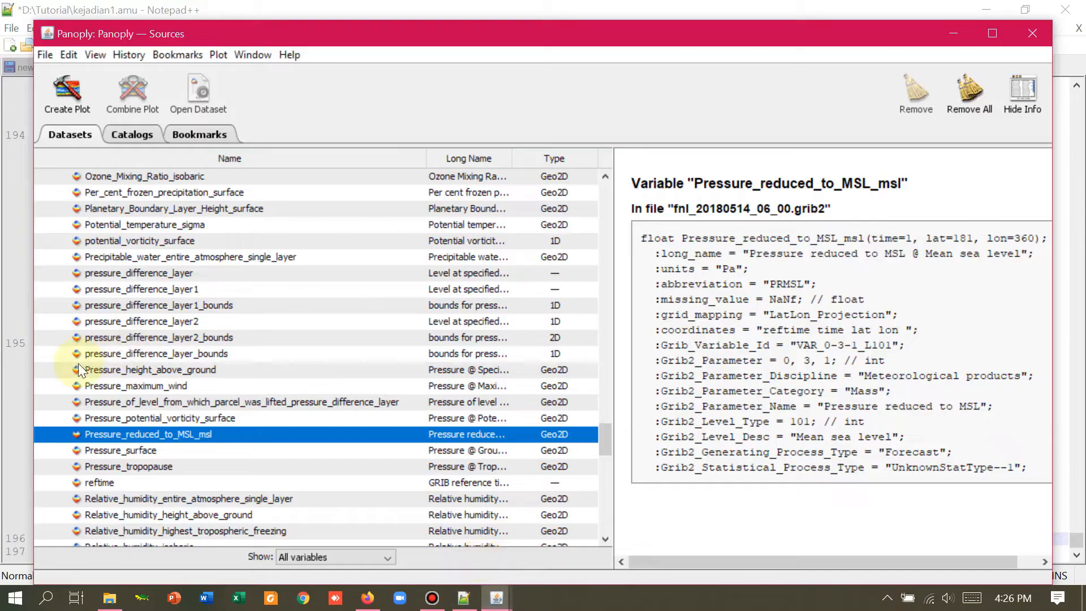
pyautogui.scroll(-5, 77, 366)
pyautogui.scroll(-6, 87, 369)
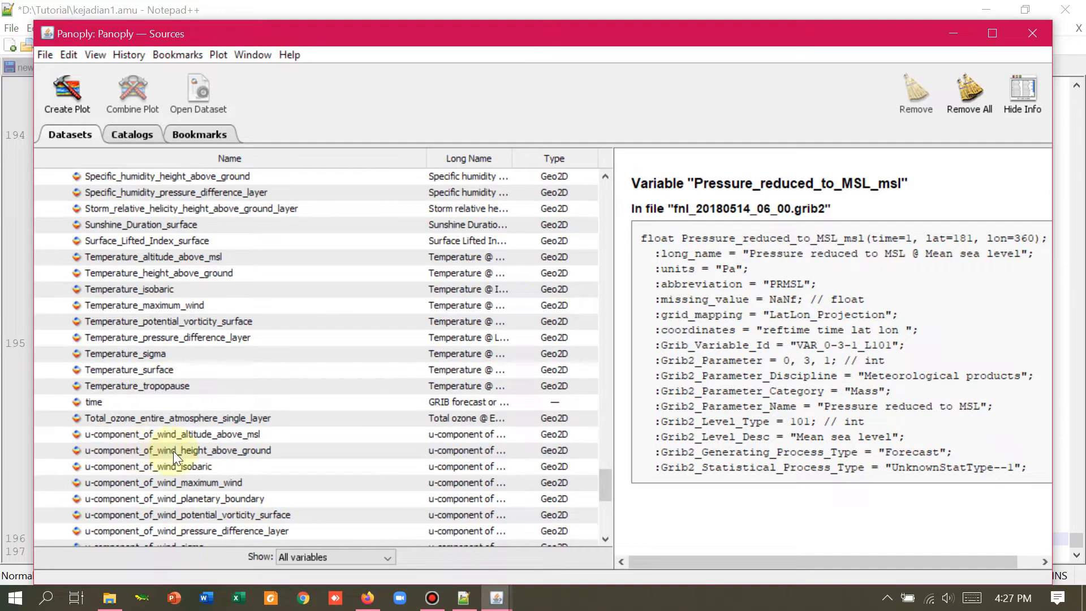
pyautogui.rightClick(200, 453)
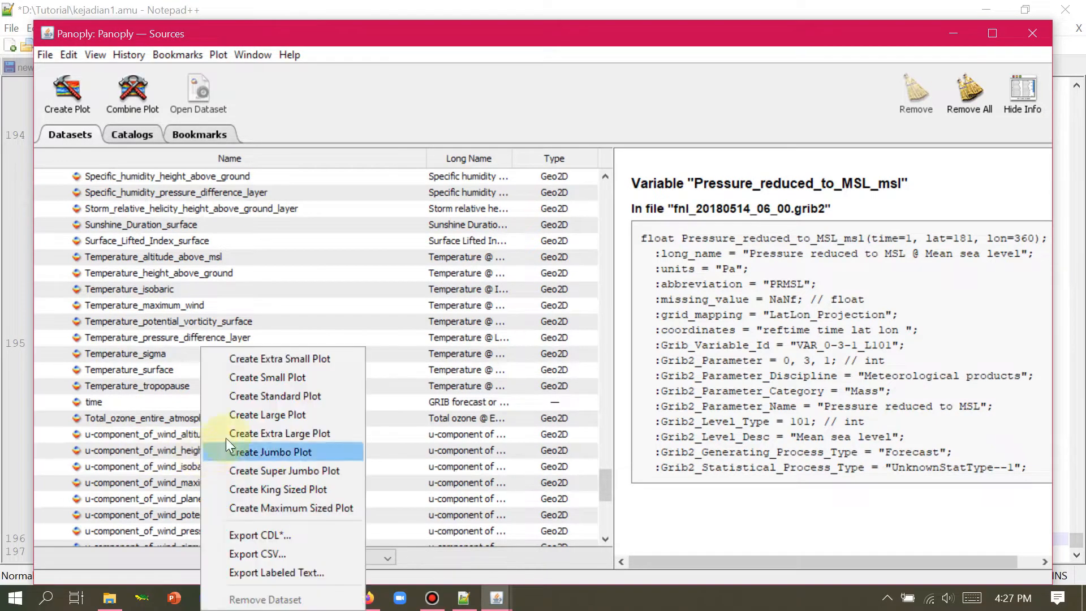
pyautogui.click(161, 449)
pyautogui.click(161, 449)
pyautogui.rightClick(161, 450)
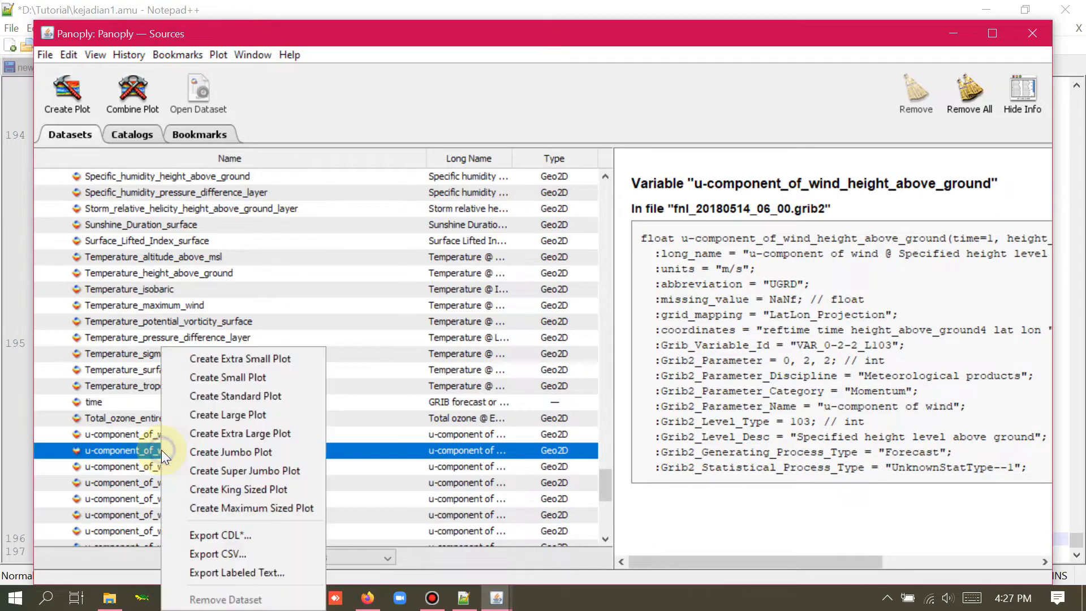
pyautogui.click(221, 377)
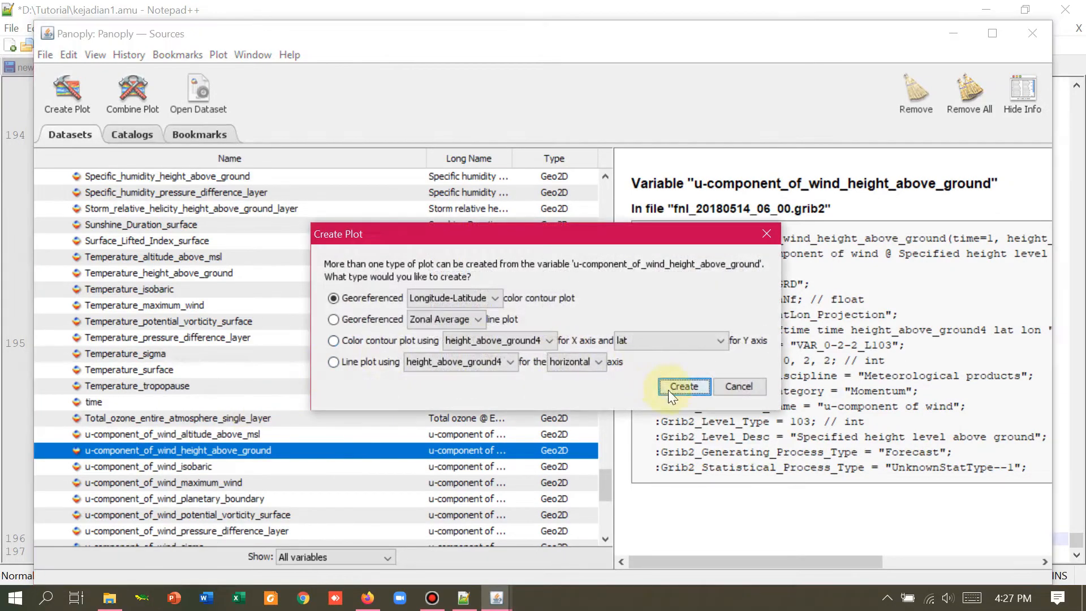
pyautogui.click(683, 386)
# Step: Show the u-component plot's Array 1 table, flip it bottom to top and select all its values
pyautogui.click(237, 68)
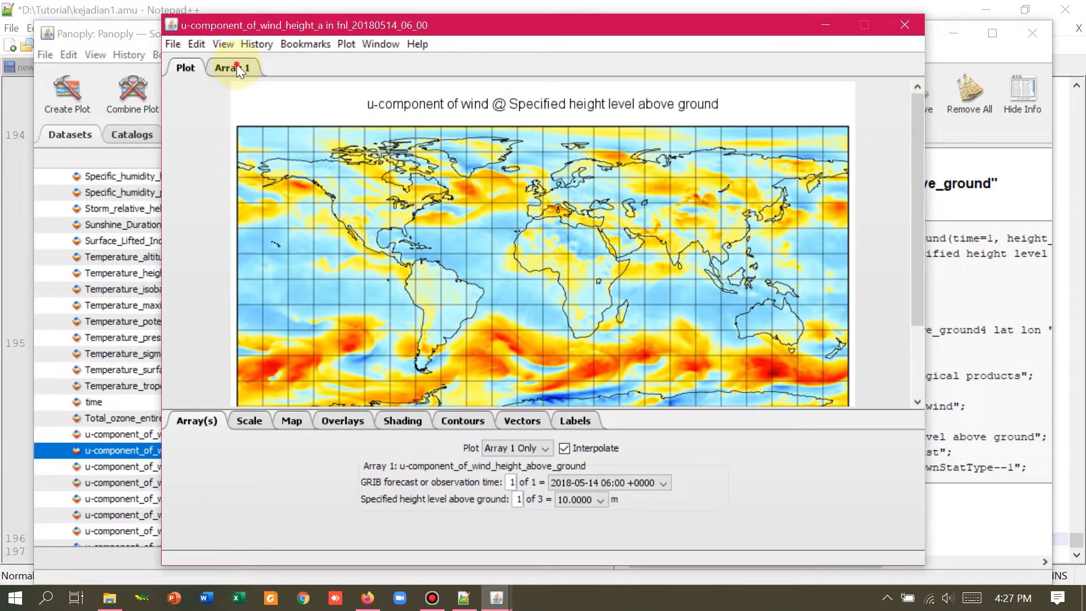
pyautogui.click(471, 392)
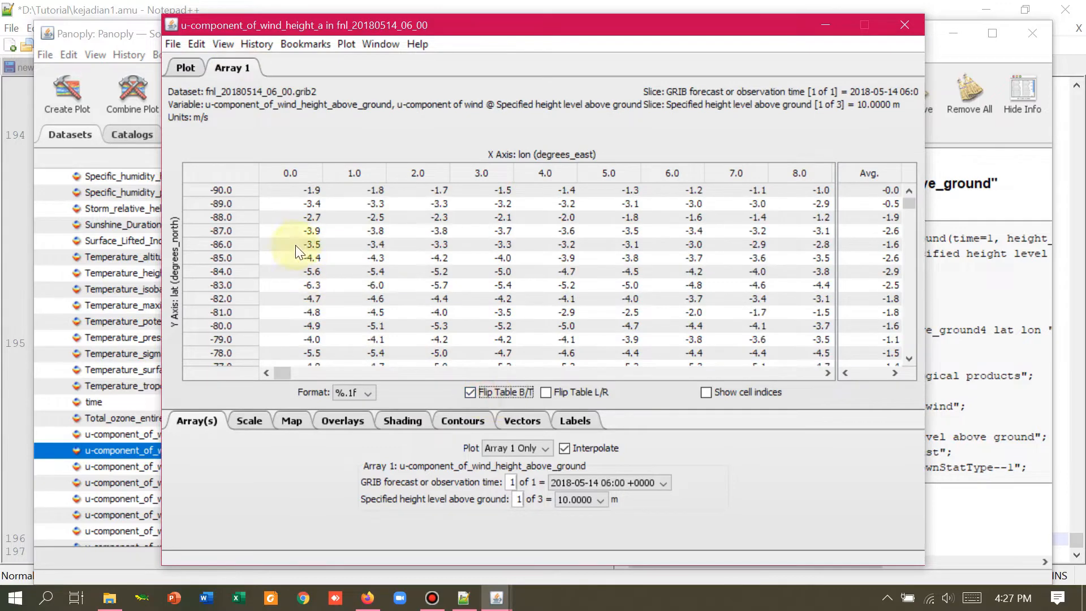
pyautogui.click(283, 193)
pyautogui.hotkey('ctrl', 'a')
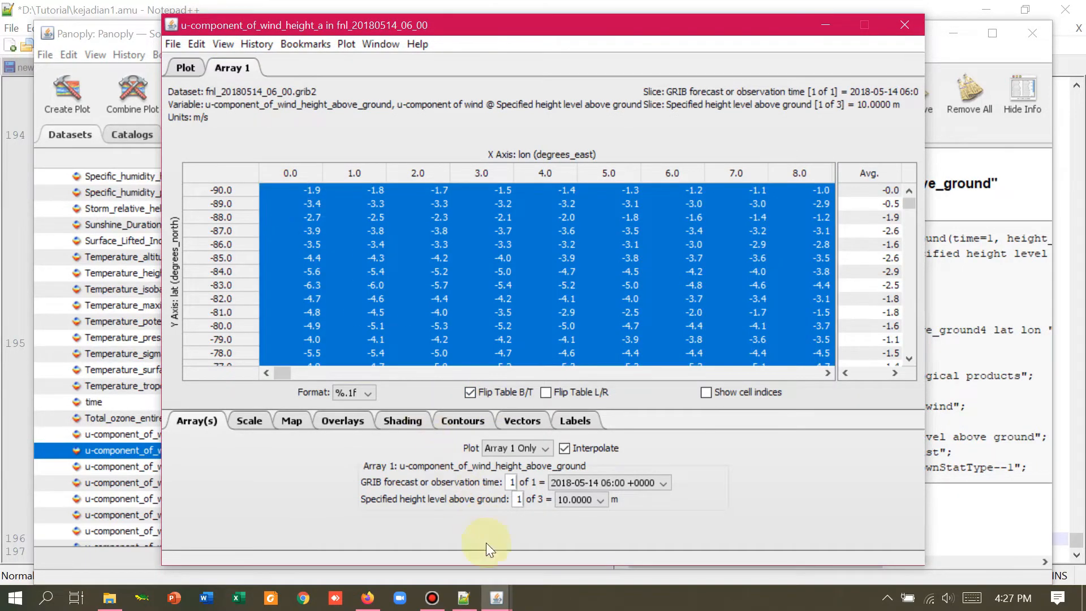
# Step: Switch to Notepad++ and paste the copied u-component values into empty line 197 of kejadian1.amu
pyautogui.click(464, 597)
pyautogui.click(50, 550)
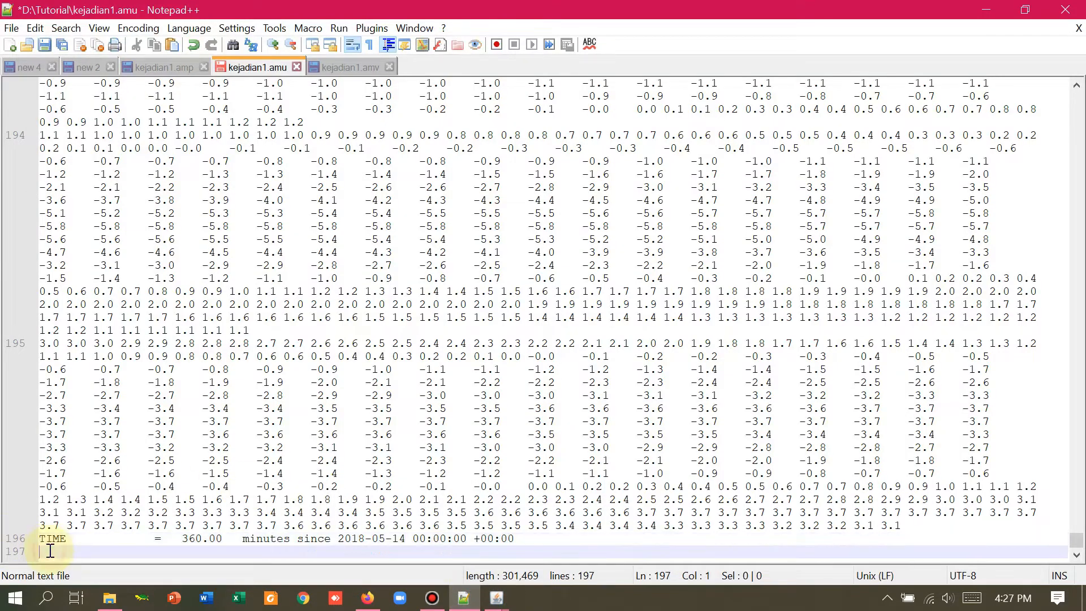
pyautogui.hotkey('ctrl', 'v')
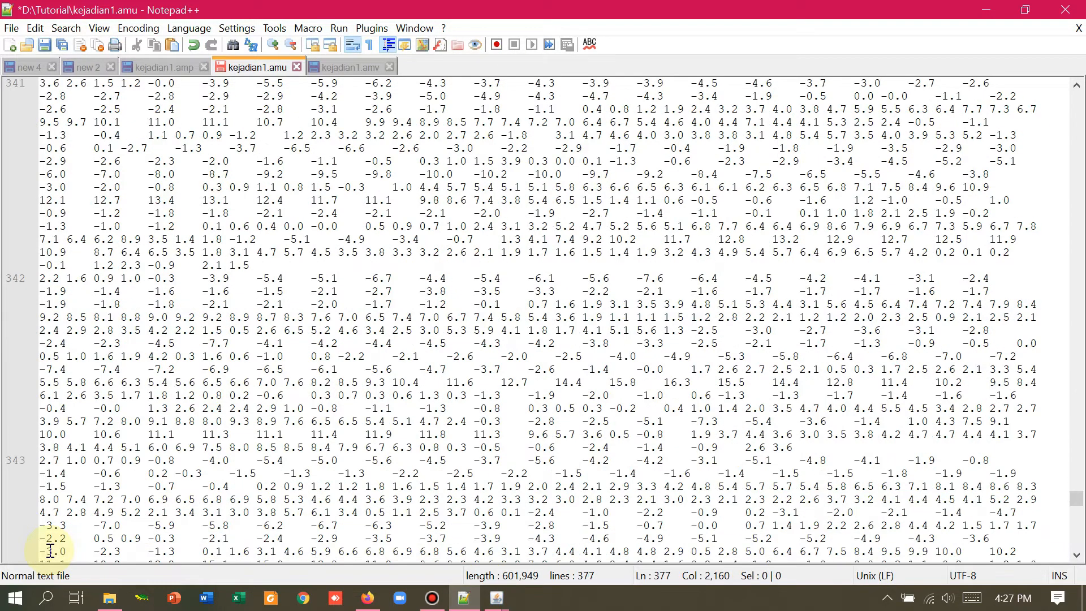
# Step: In kejadian1.amv, set the date of the 360.00-minute TIME line to 2018-05-14 and add an empty line below it
pyautogui.click(353, 69)
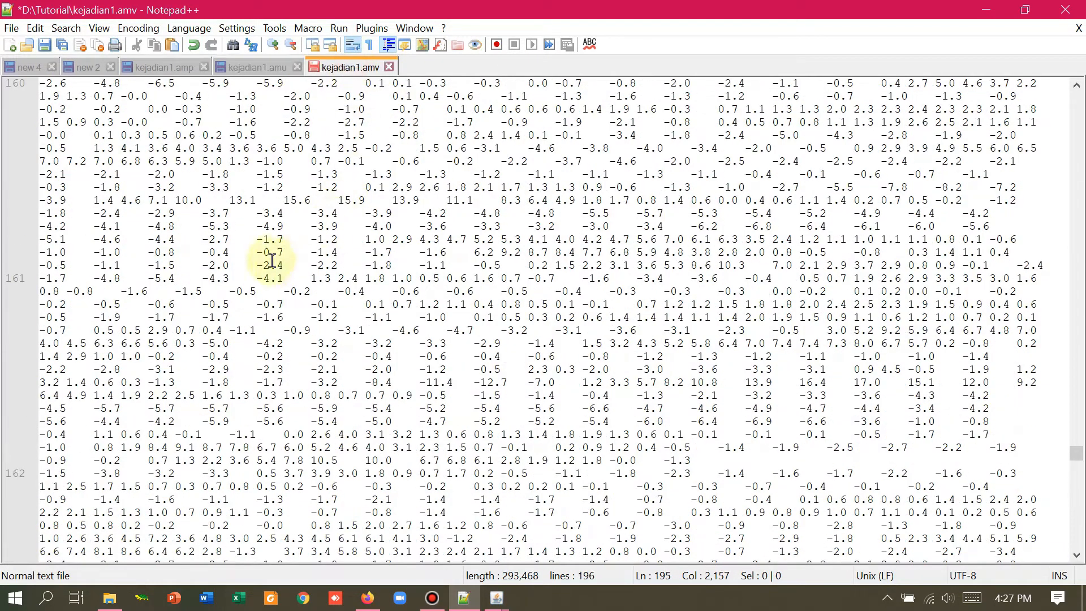
pyautogui.scroll(-20, 291, 359)
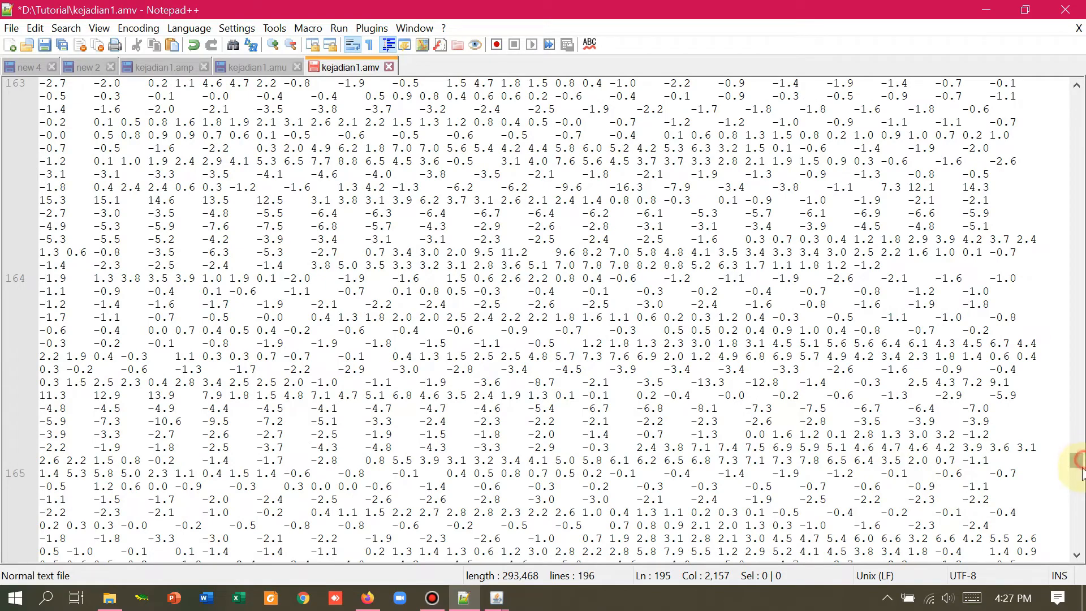
pyautogui.moveTo(1077, 486); pyautogui.dragTo(1077, 554)
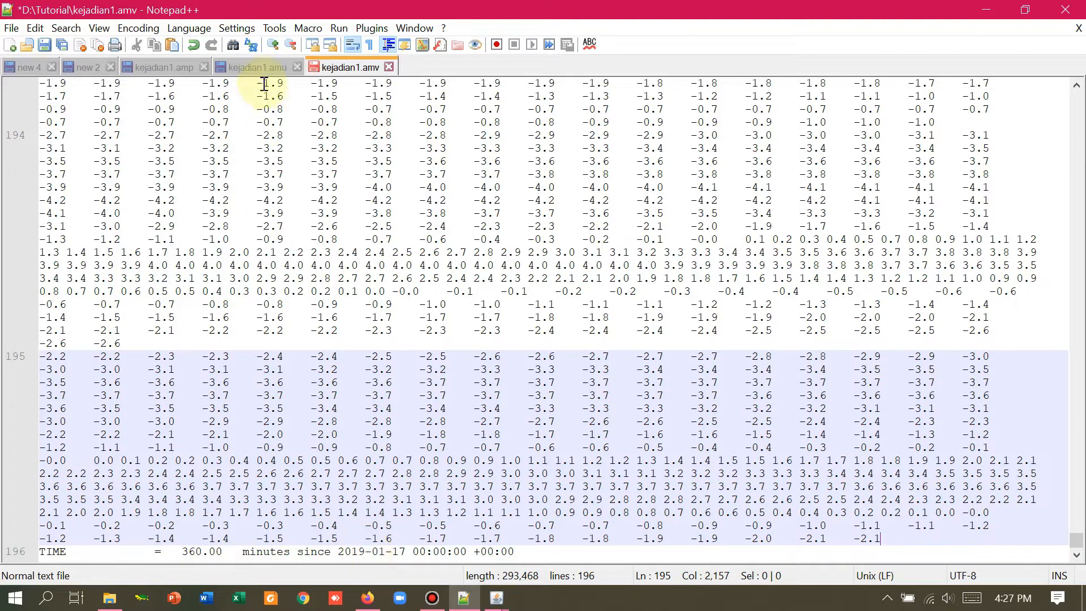
pyautogui.click(367, 551)
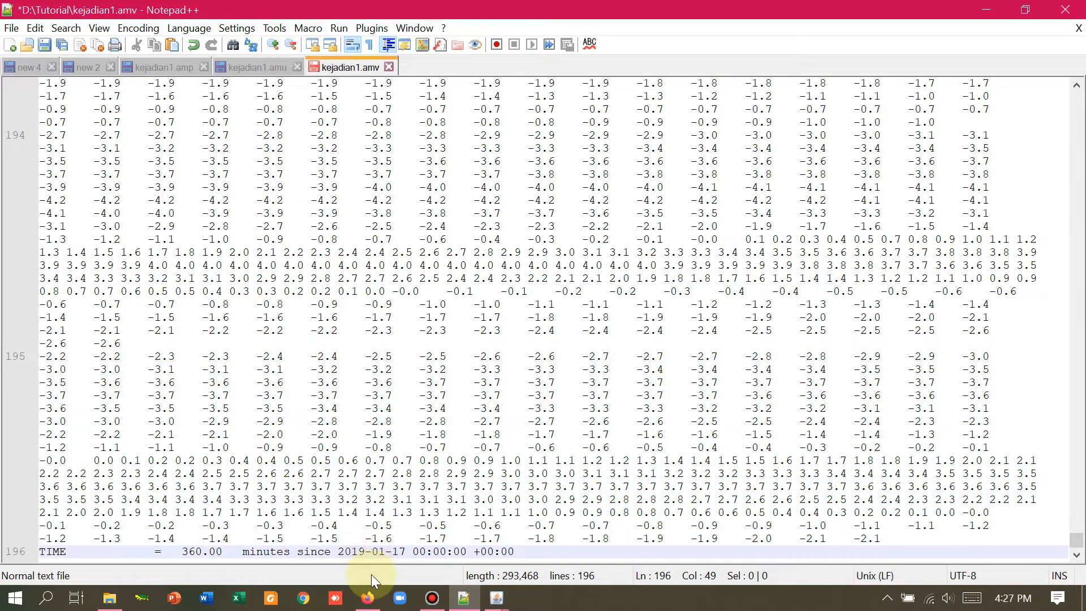
pyautogui.press('BackSpace')
pyautogui.write('8')
pyautogui.press('BackSpace')
pyautogui.write('5')
pyautogui.press('Delete')
pyautogui.write('4')
pyautogui.click(528, 551)
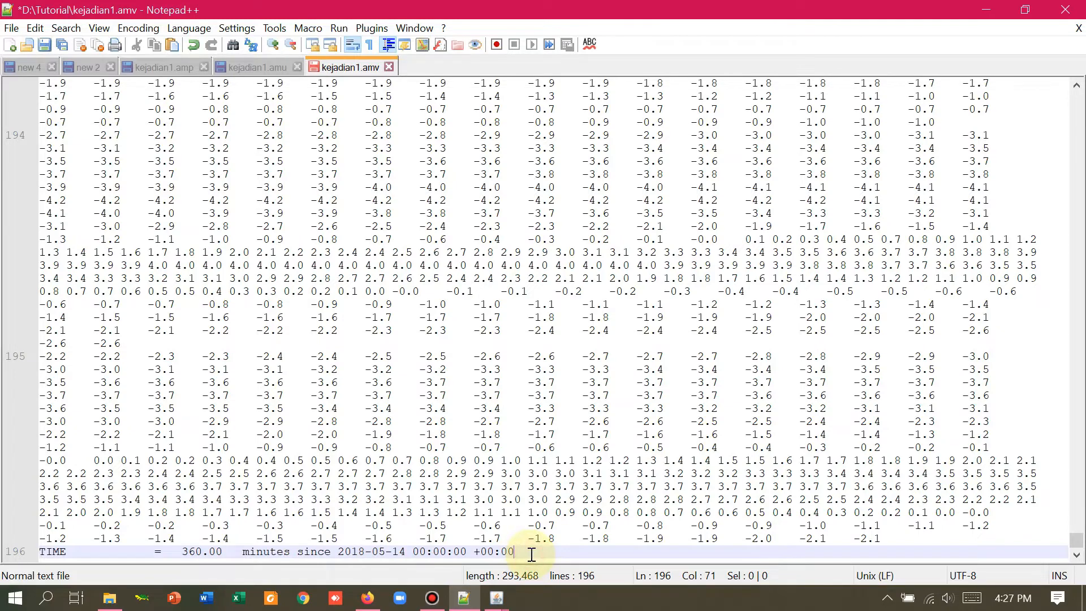
pyautogui.press('Return')
# Step: Switch to Panoply and create a georeferenced plot of v-component_of_wind_height_above_ground from fnl_20180514_06_00.grib2
pyautogui.click(496, 598)
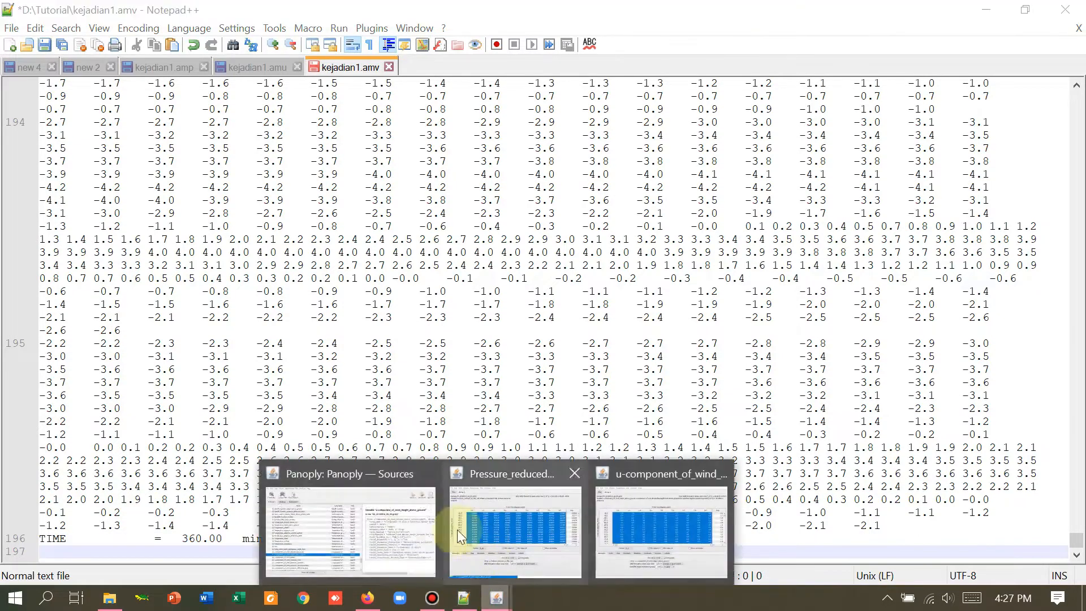
pyautogui.click(409, 516)
pyautogui.scroll(-4, 72, 512)
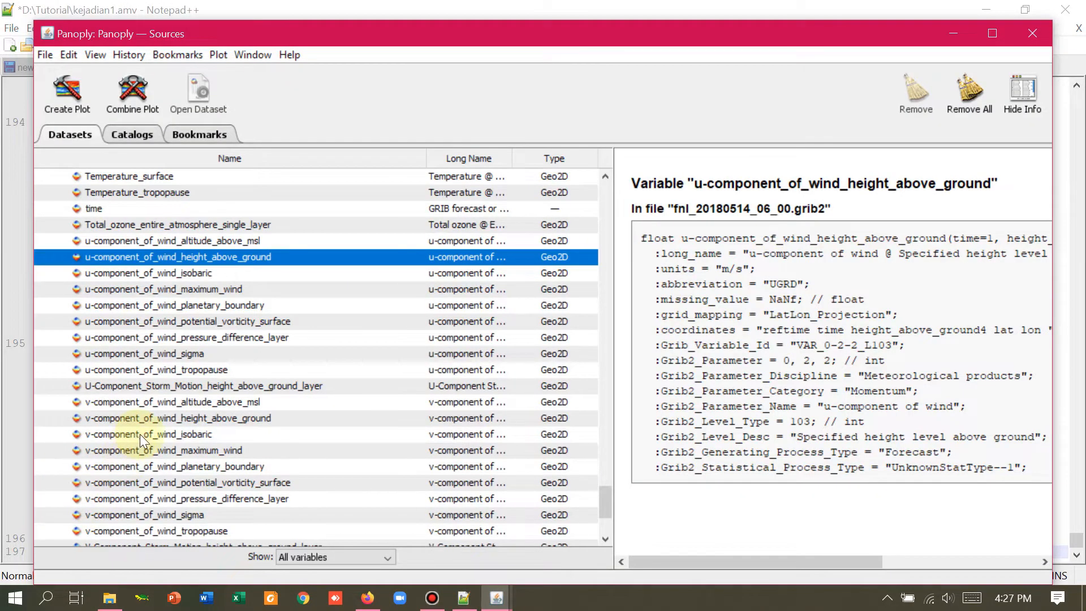
pyautogui.rightClick(160, 419)
pyautogui.click(251, 380)
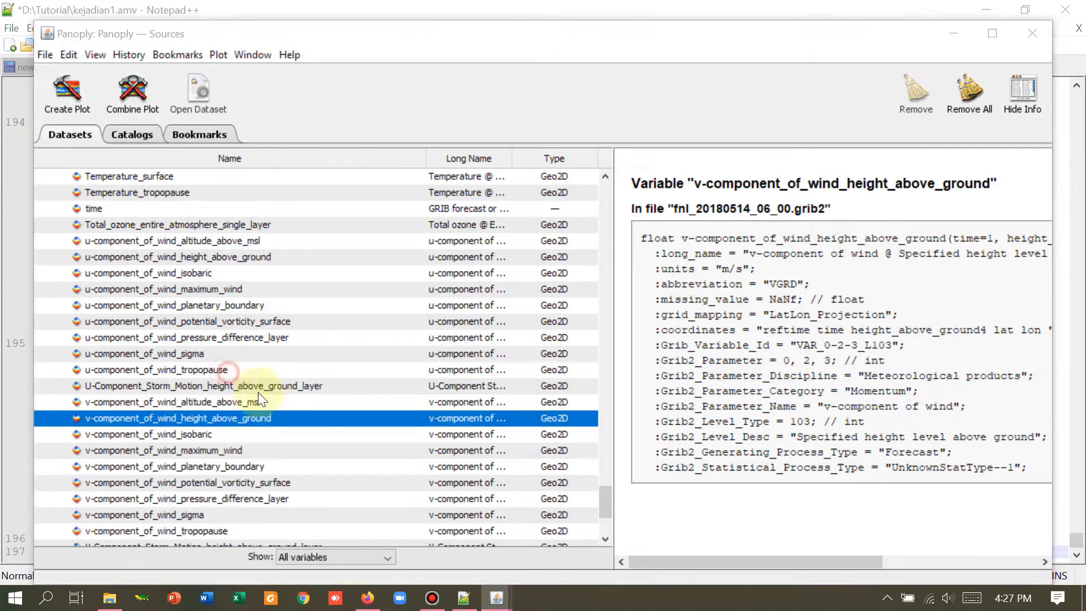
pyautogui.click(687, 391)
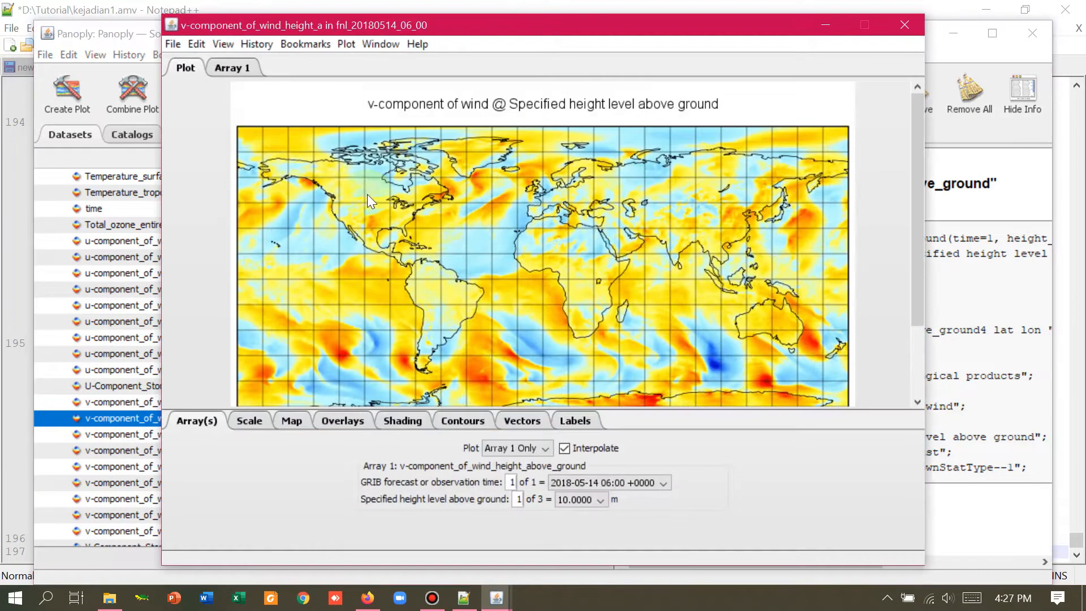
# Step: Flip the v-component plot's Array 1 table bottom to top and transfer all its values into line 197 of kejadian1.amv in Notepad++
pyautogui.click(229, 68)
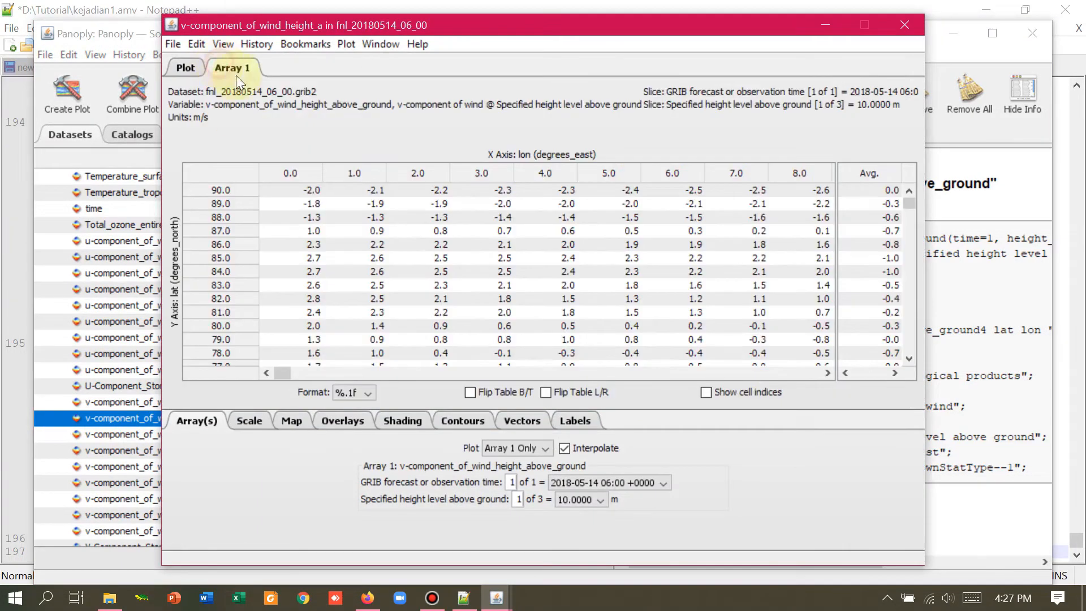
pyautogui.click(471, 390)
pyautogui.click(286, 195)
pyautogui.hotkey('ctrl', 'a')
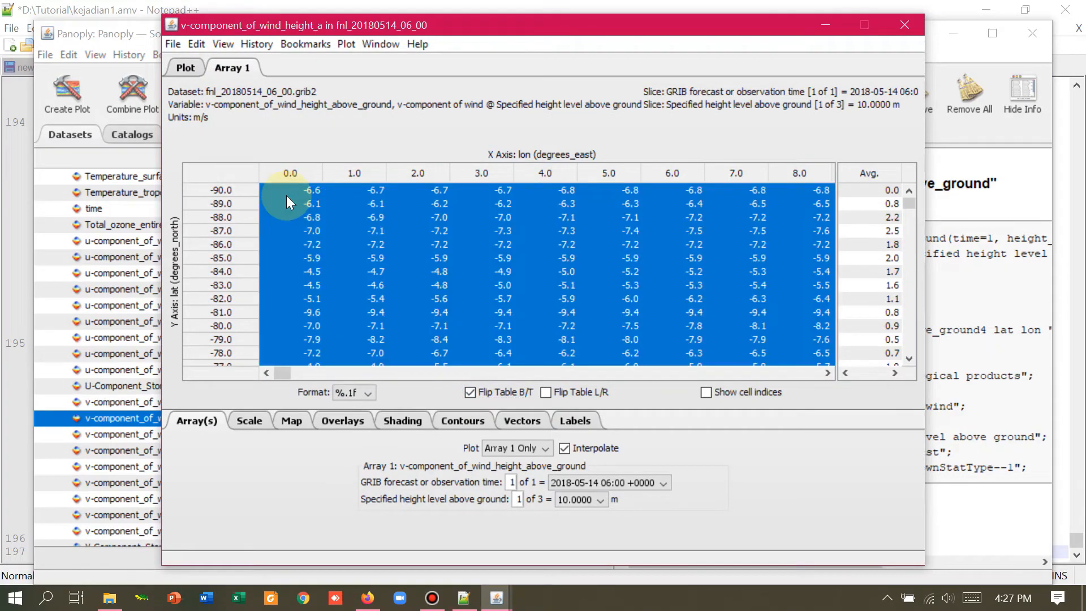
pyautogui.click(464, 598)
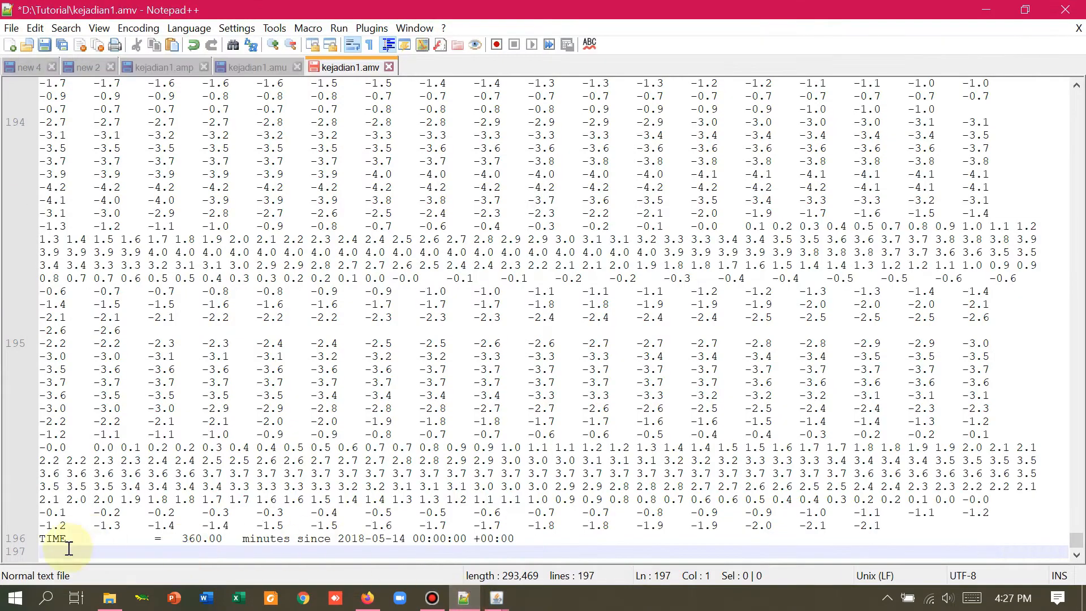
pyautogui.hotkey('ctrl', 'v')
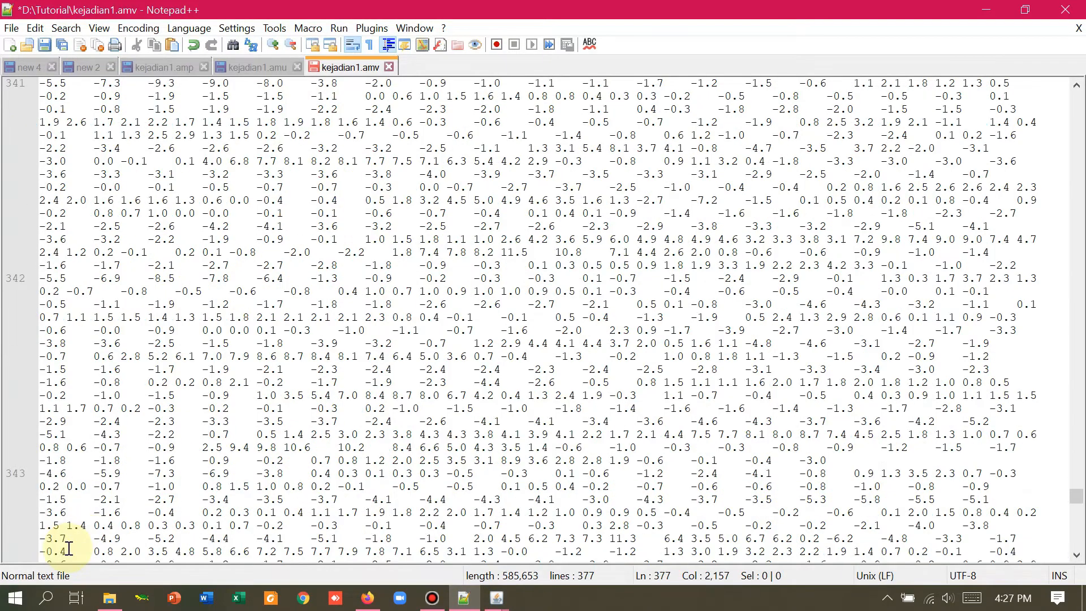
# Step: In kejadian1.amp, copy the TIME line from line 14 and paste it into empty line 378 at the end of the file
pyautogui.click(164, 67)
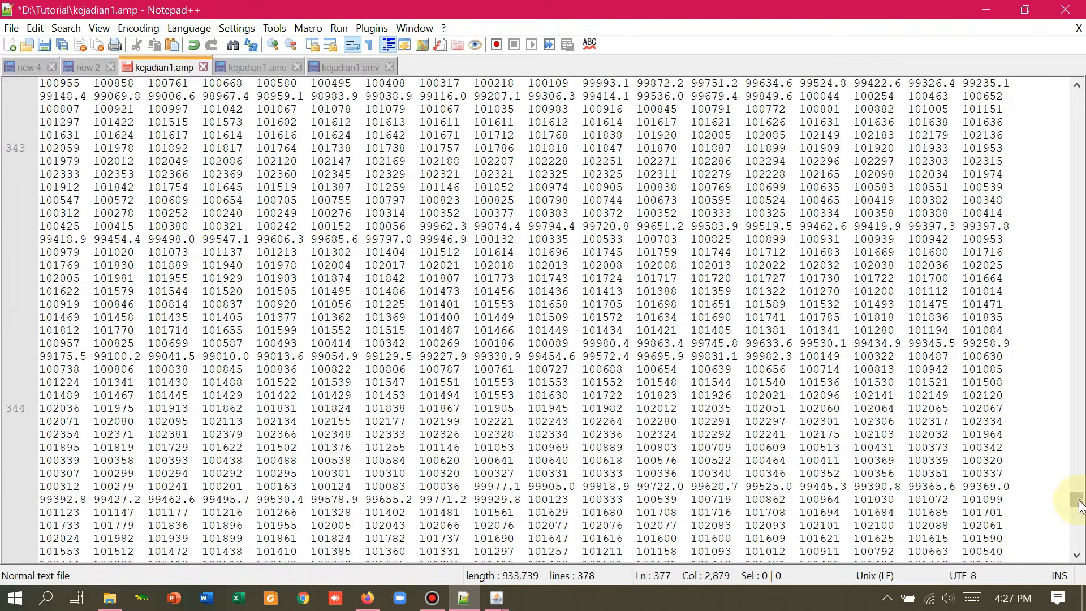
pyautogui.moveTo(1078, 501); pyautogui.dragTo(1073, 98)
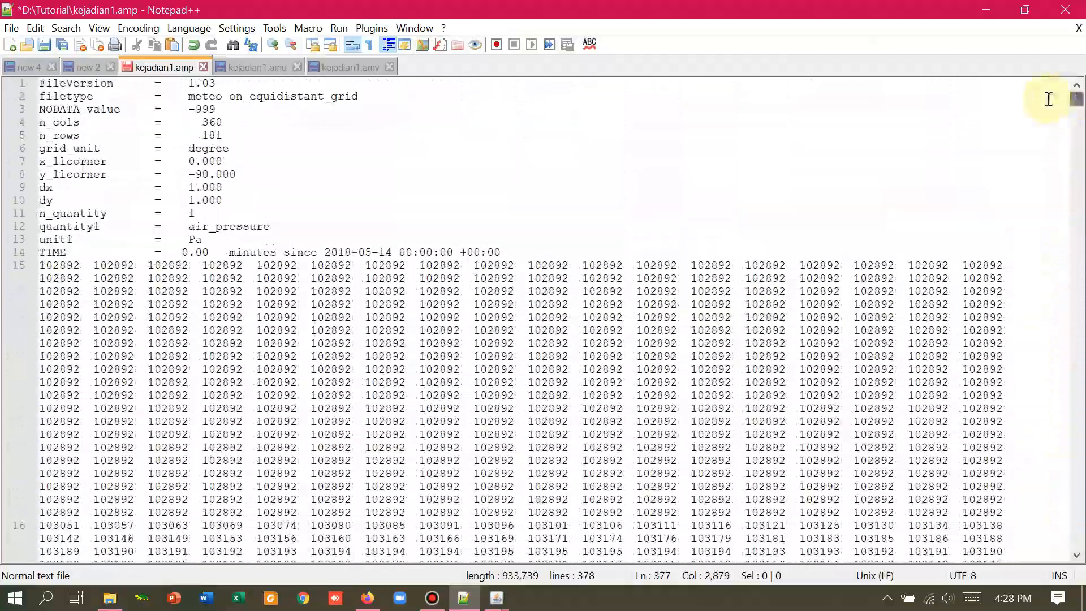
pyautogui.moveTo(508, 255); pyautogui.dragTo(44, 256)
pyautogui.hotkey('ctrl', 'c')
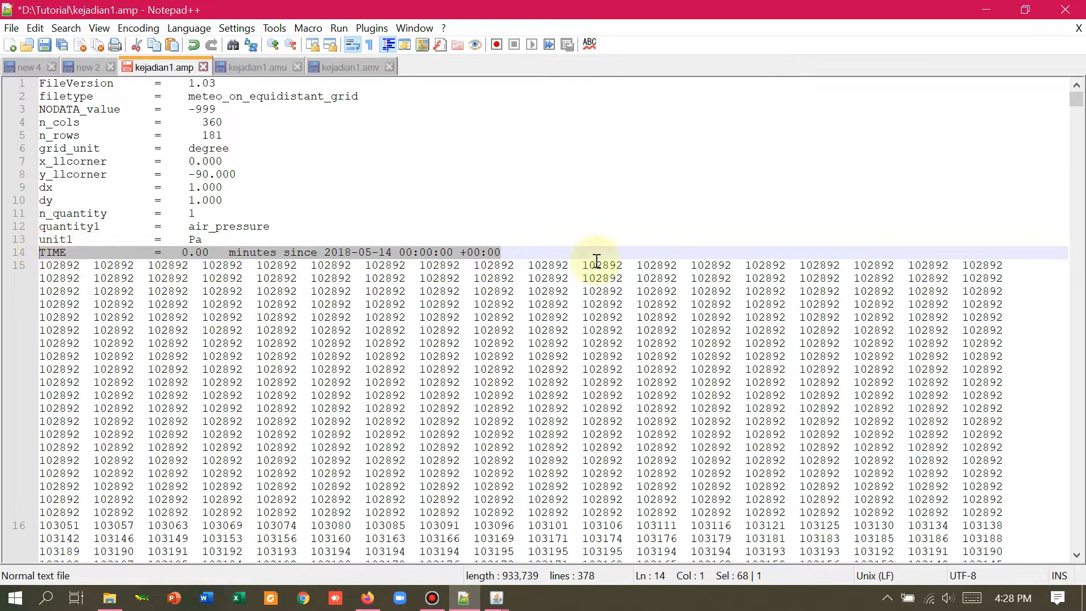
pyautogui.moveTo(1074, 102); pyautogui.dragTo(1075, 545)
pyautogui.click(43, 557)
pyautogui.hotkey('ctrl', 'v')
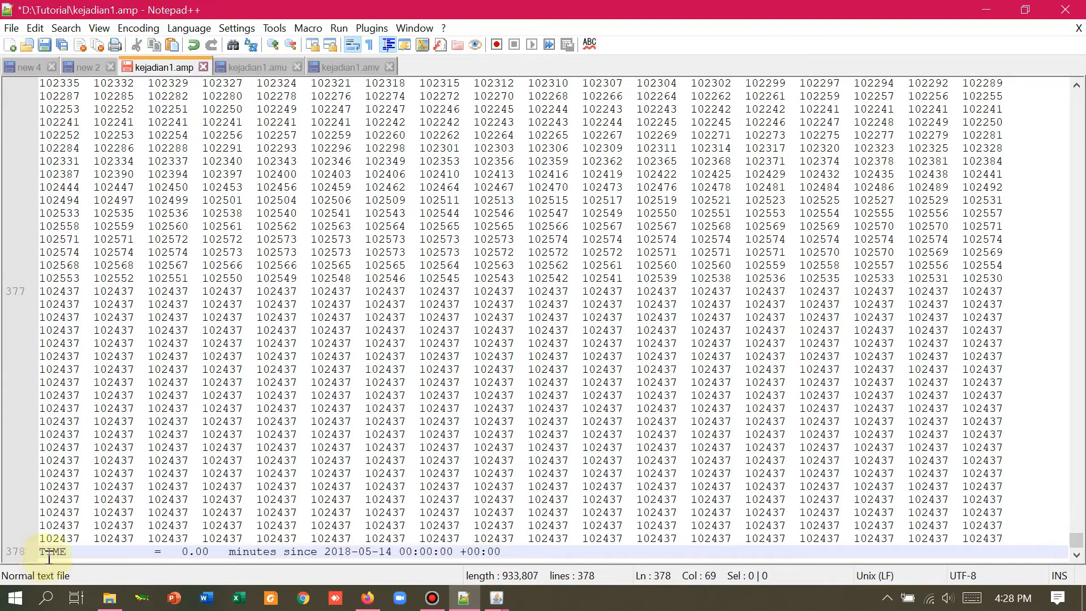
# Step: Set the time in line 378 of kejadian1.amp to 720.00 minutes
pyautogui.click(192, 552)
pyautogui.press('BackSpace')
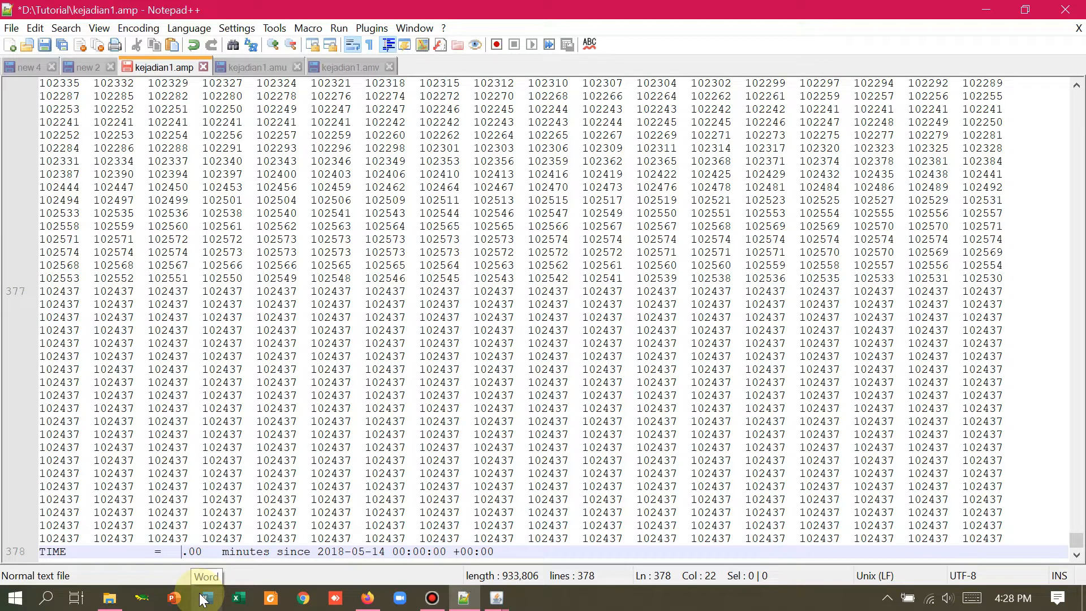
pyautogui.write('720')
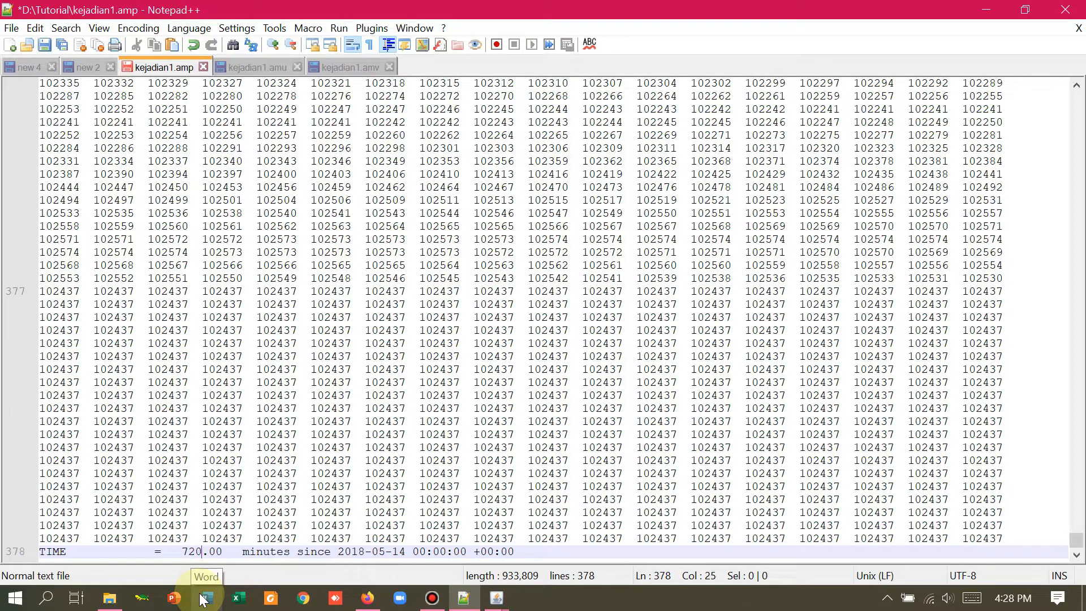
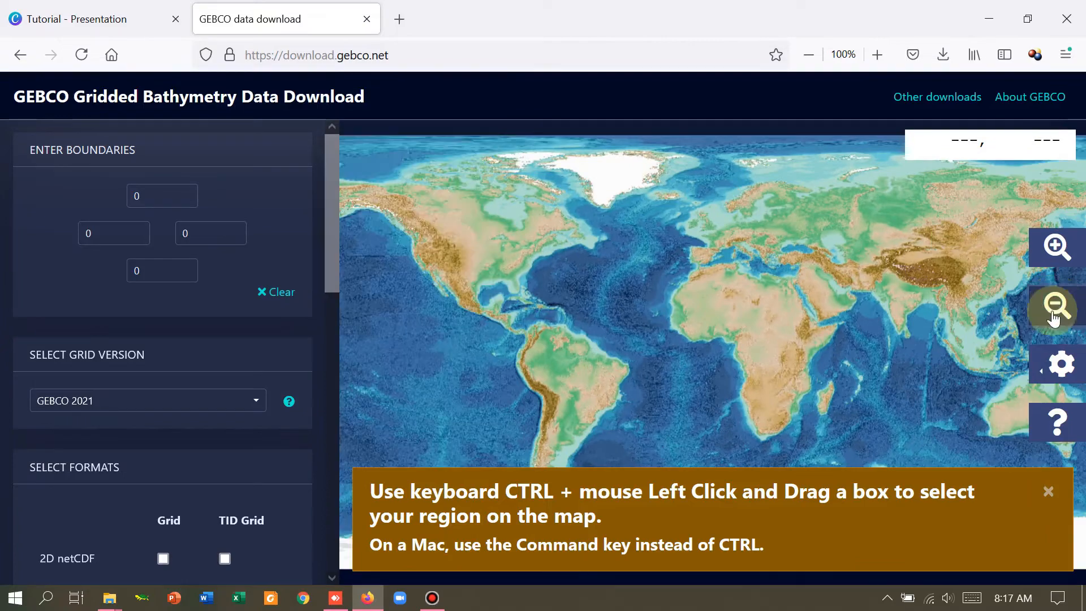
# Step: On the GEBCO download page in Firefox, box-select a region around Java, about 104.9 to 122.2 longitude and -9.3 to -1.2 latitude
pyautogui.click(1055, 304)
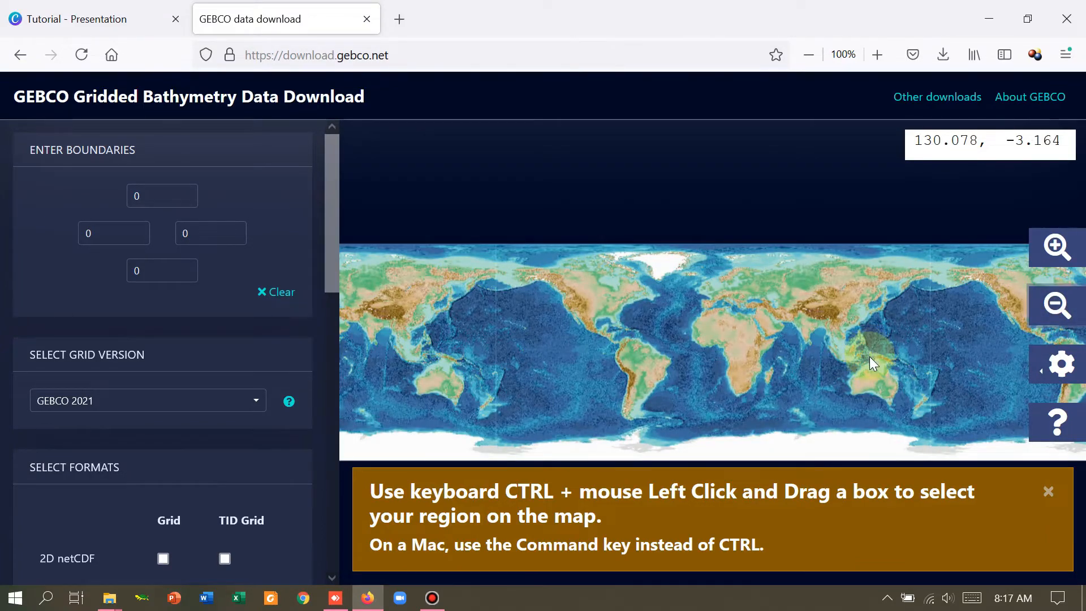
pyautogui.scroll(2, 869, 356)
pyautogui.doubleClick(822, 342)
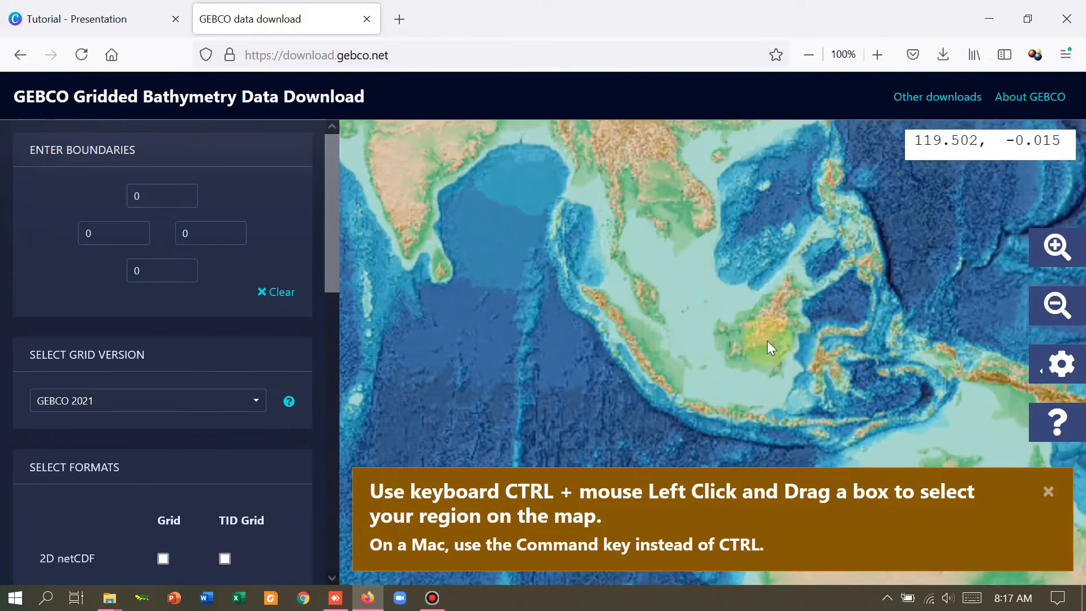
pyautogui.moveTo(857, 338); pyautogui.dragTo(736, 334)
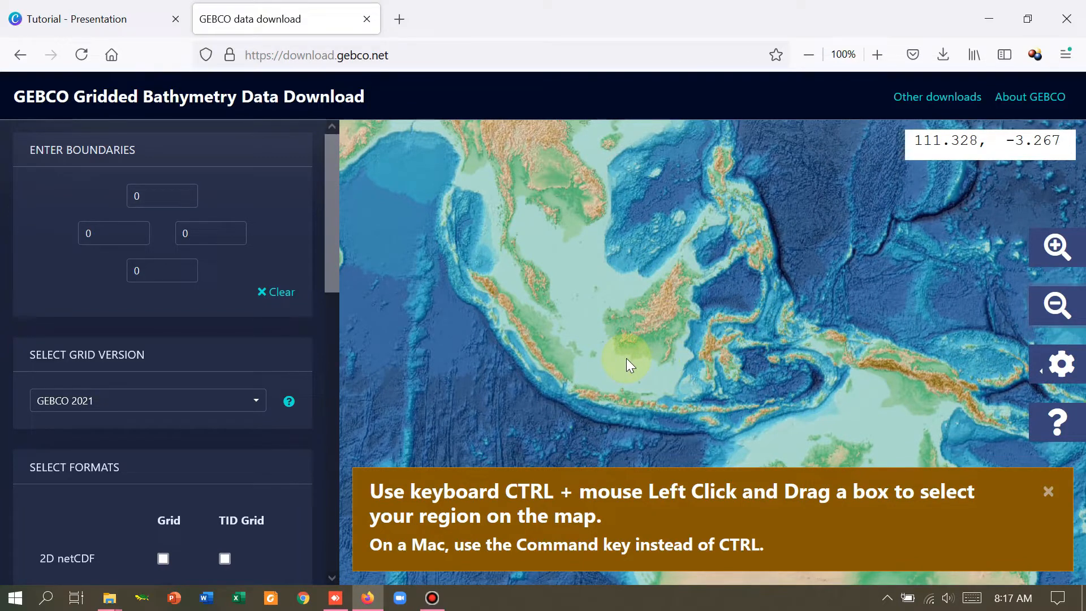
pyautogui.moveTo(565, 338); pyautogui.dragTo(731, 417)
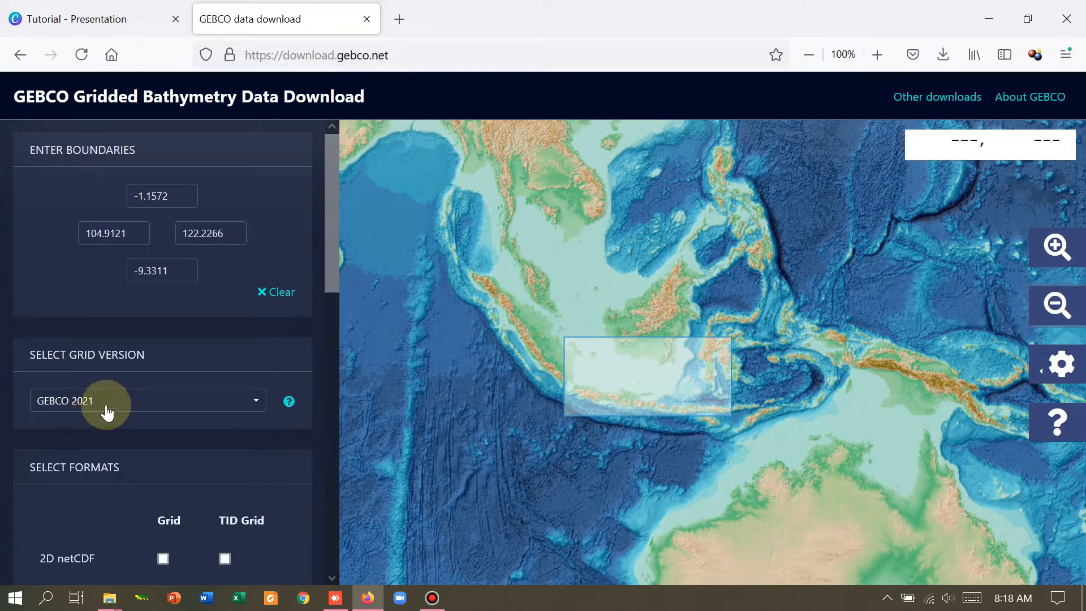
# Step: View the available grid versions and try to add the GEBCO 2021 selection to the basket without choosing a format
pyautogui.click(136, 403)
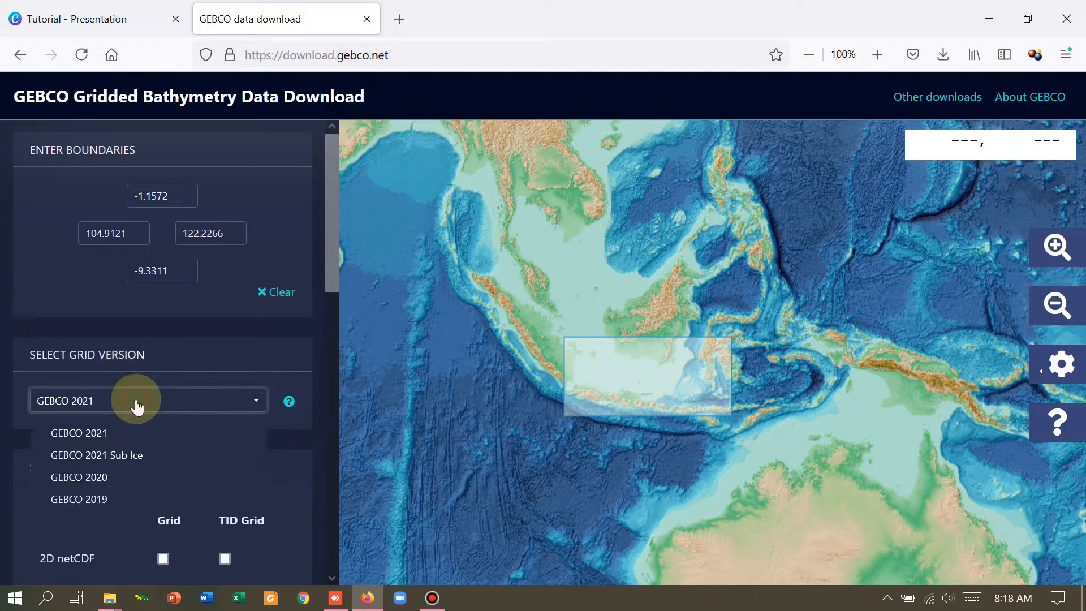
pyautogui.scroll(-5, 141, 405)
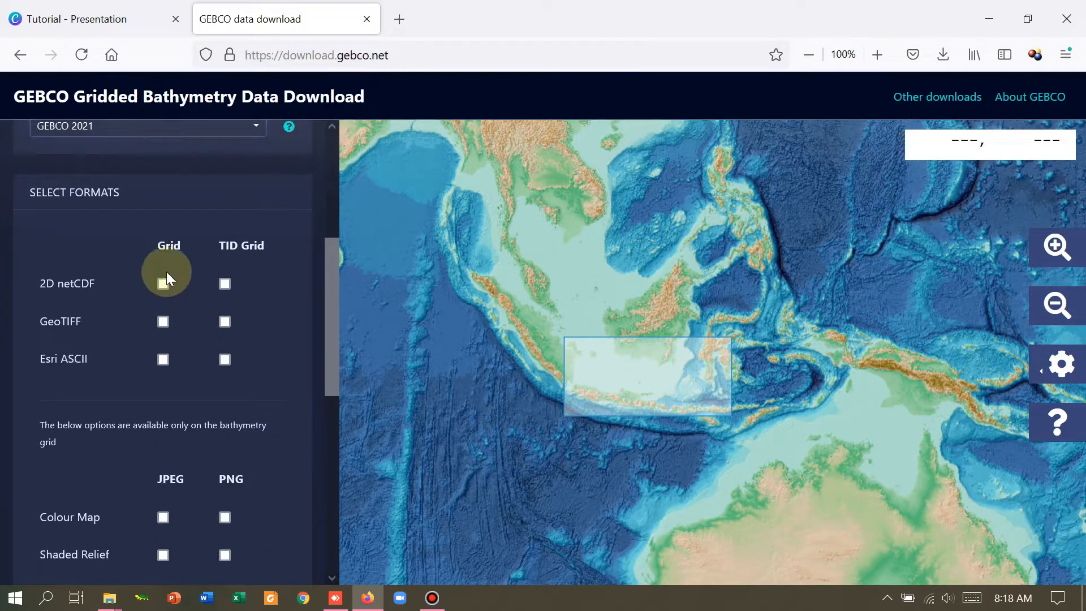
pyautogui.scroll(-5, 175, 299)
pyautogui.scroll(-3, 167, 314)
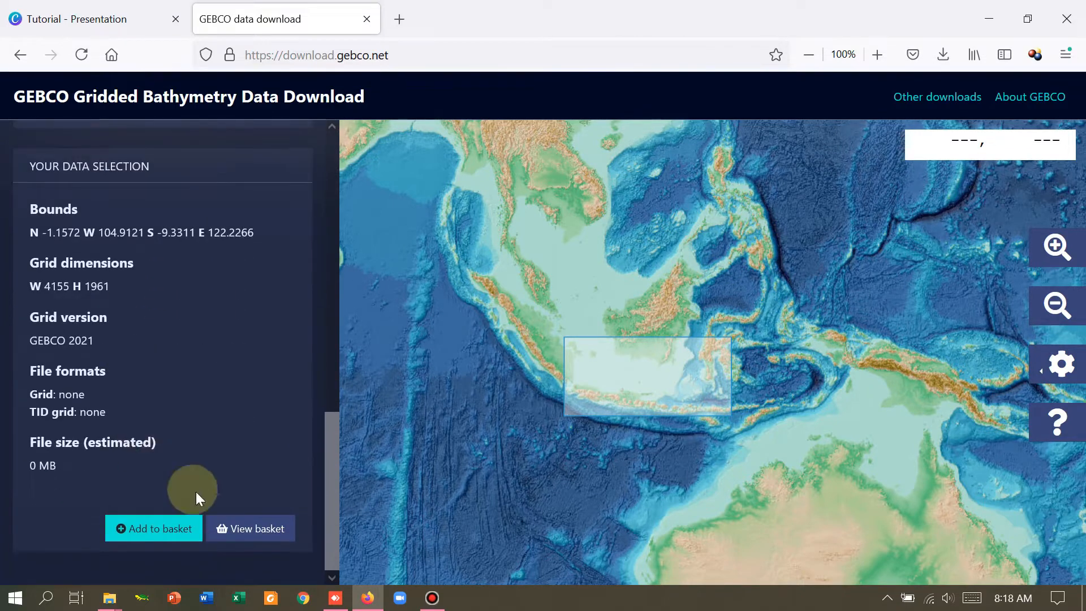
pyautogui.click(185, 532)
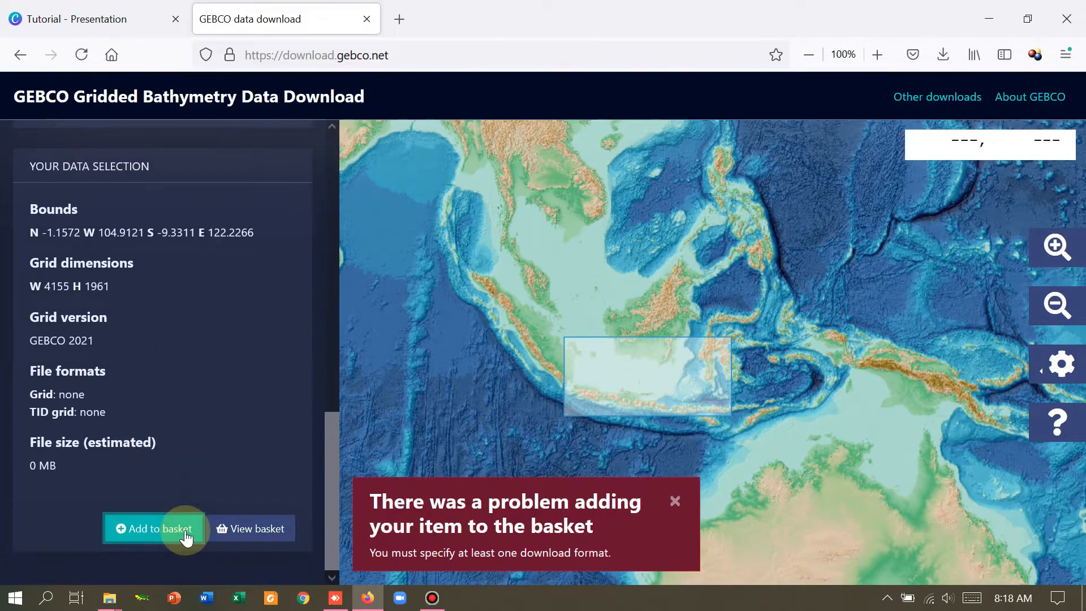
# Step: Choose 2D netCDF as the grid format and add the GEBCO 2021 selection to the basket
pyautogui.scroll(10, 195, 337)
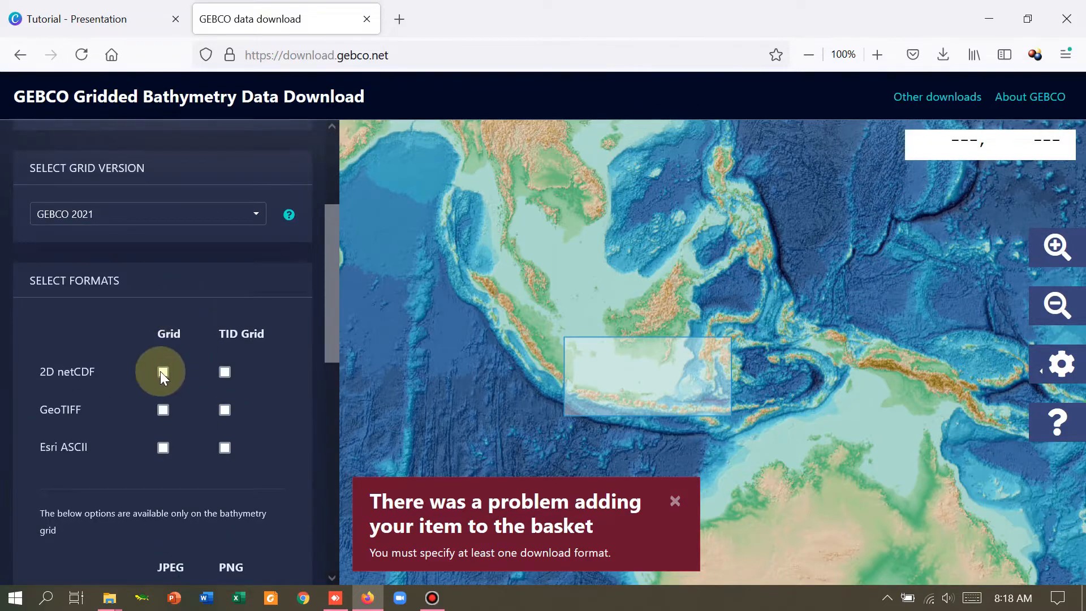
pyautogui.click(163, 372)
pyautogui.scroll(-2, 931, 582)
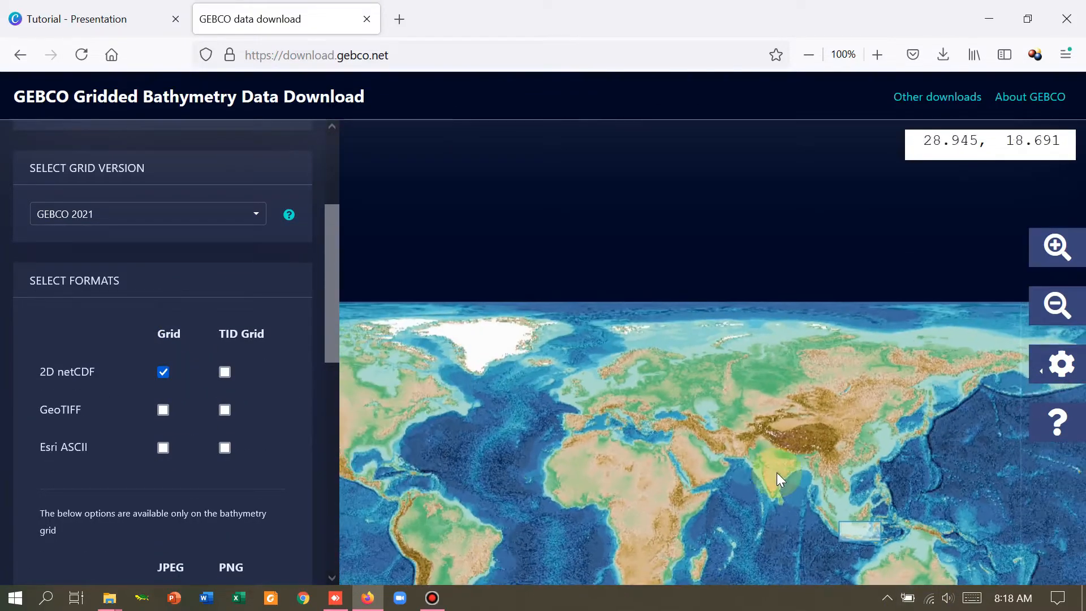
pyautogui.scroll(1, 775, 472)
pyautogui.scroll(-2, 283, 427)
pyautogui.scroll(-5, 254, 435)
pyautogui.click(150, 528)
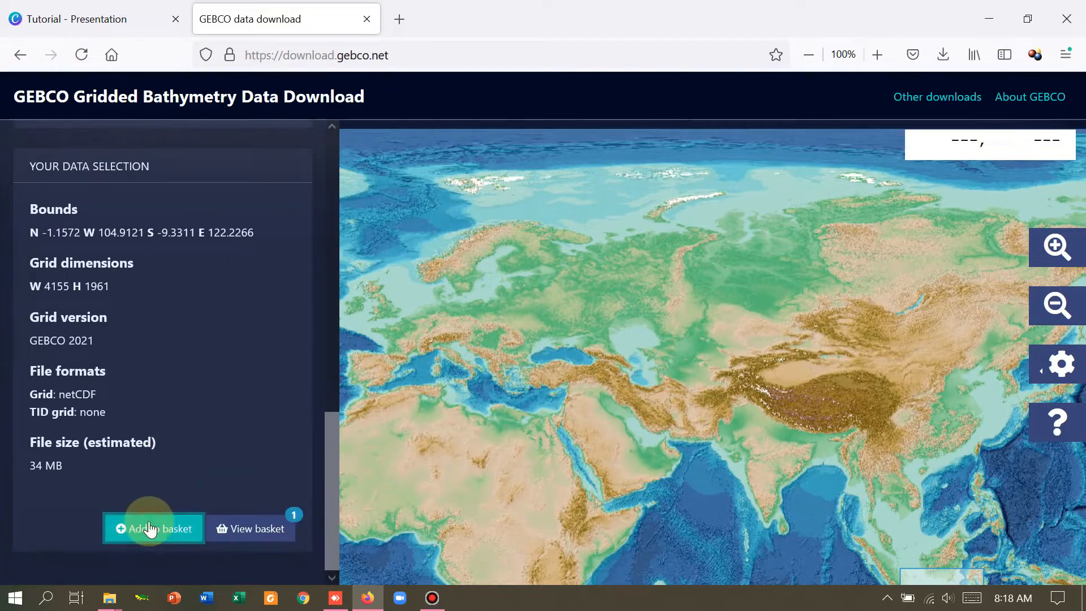
# Step: Download the GEBCO 2021 netCDF selection from the basket and save the zip archive
pyautogui.click(242, 530)
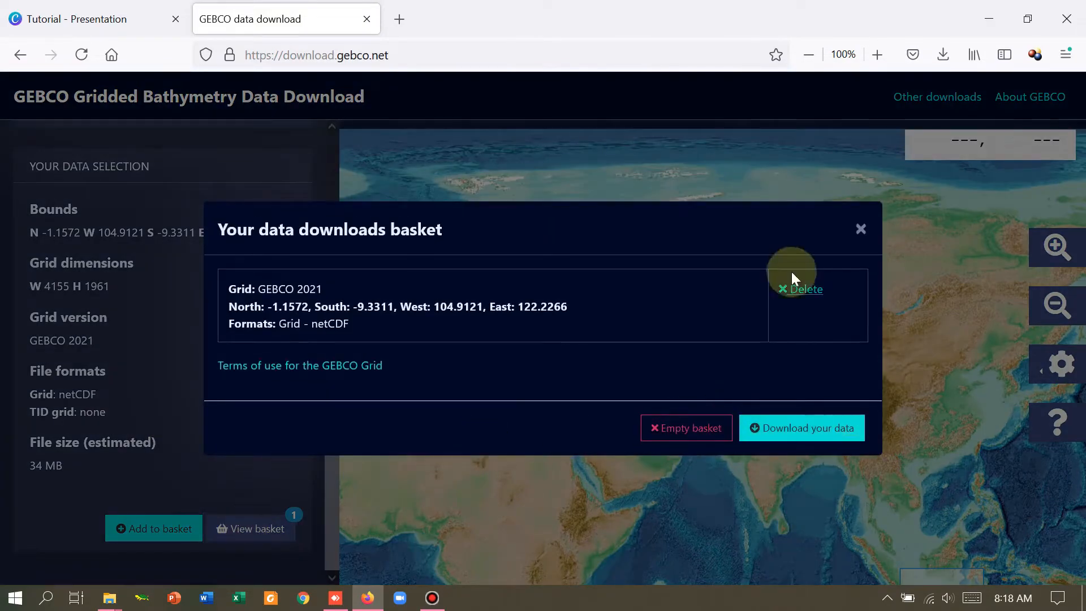
pyautogui.click(758, 428)
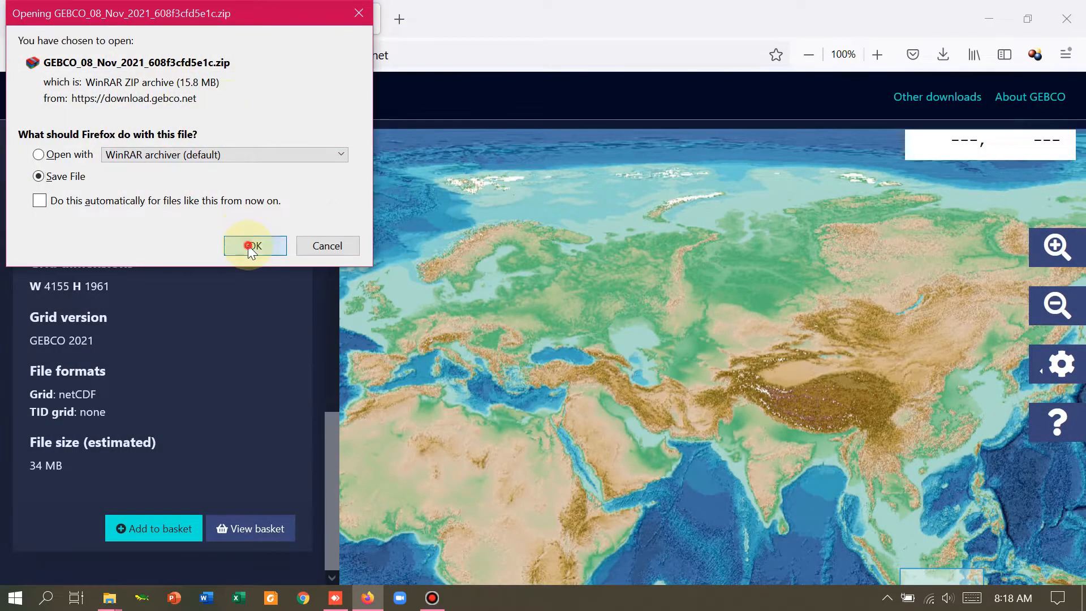
pyautogui.click(248, 245)
pyautogui.click(153, 10)
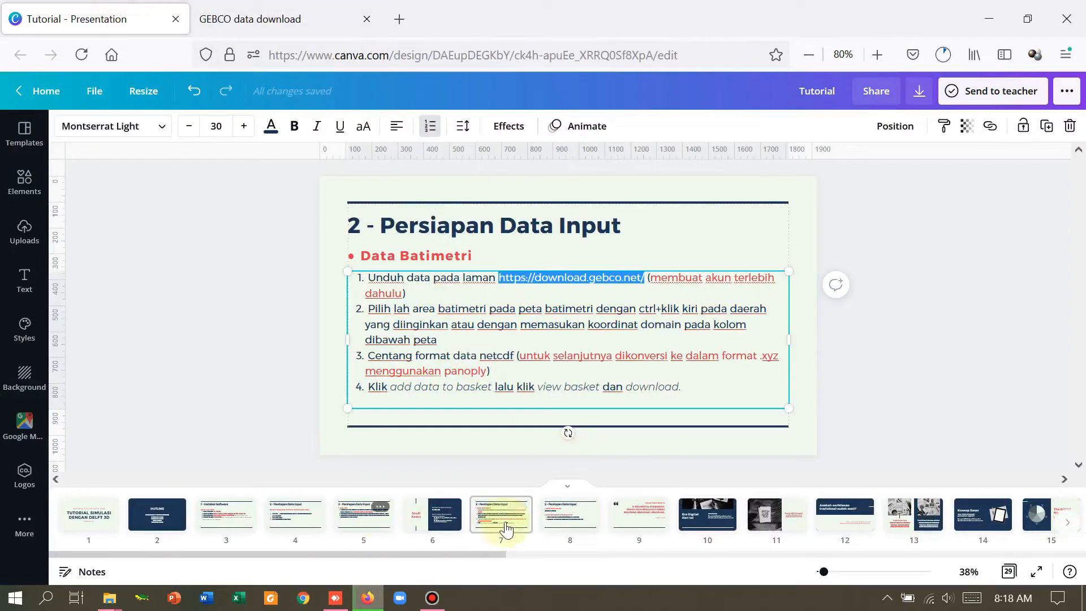
pyautogui.click(565, 521)
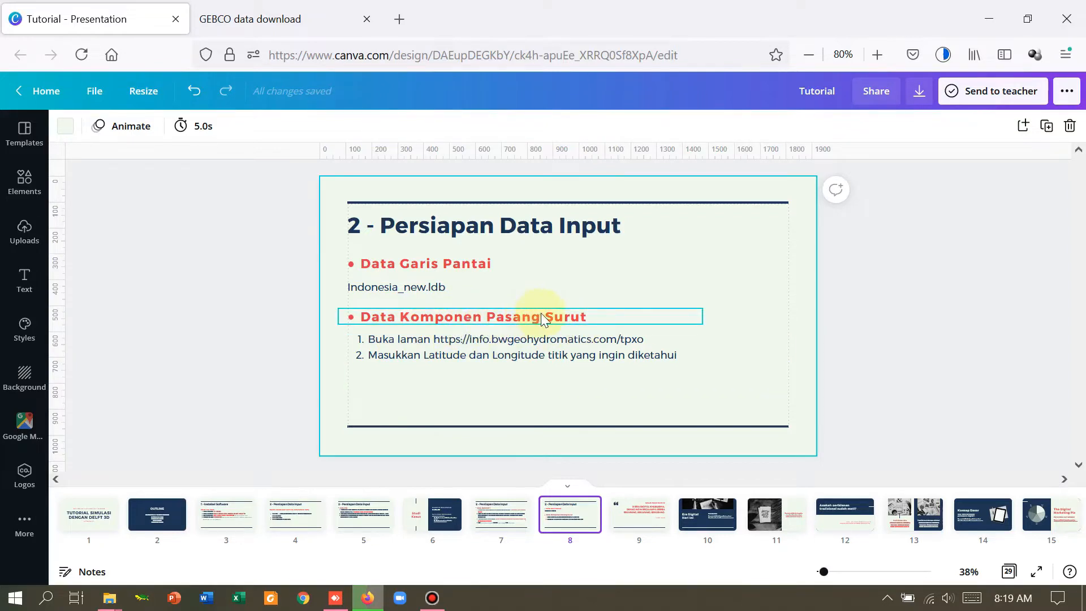
pyautogui.click(444, 348)
pyautogui.click(434, 339)
pyautogui.moveTo(461, 340); pyautogui.dragTo(642, 319)
pyautogui.hotkey('ctrl', 'c')
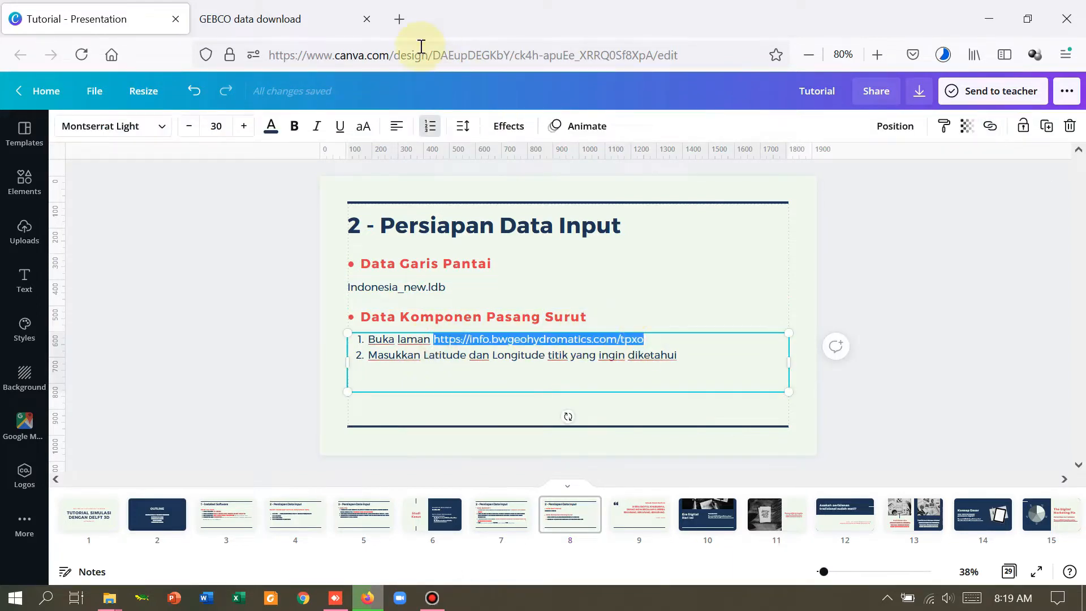
pyautogui.click(402, 22)
pyautogui.hotkey('ctrl', 'v')
pyautogui.click(419, 89)
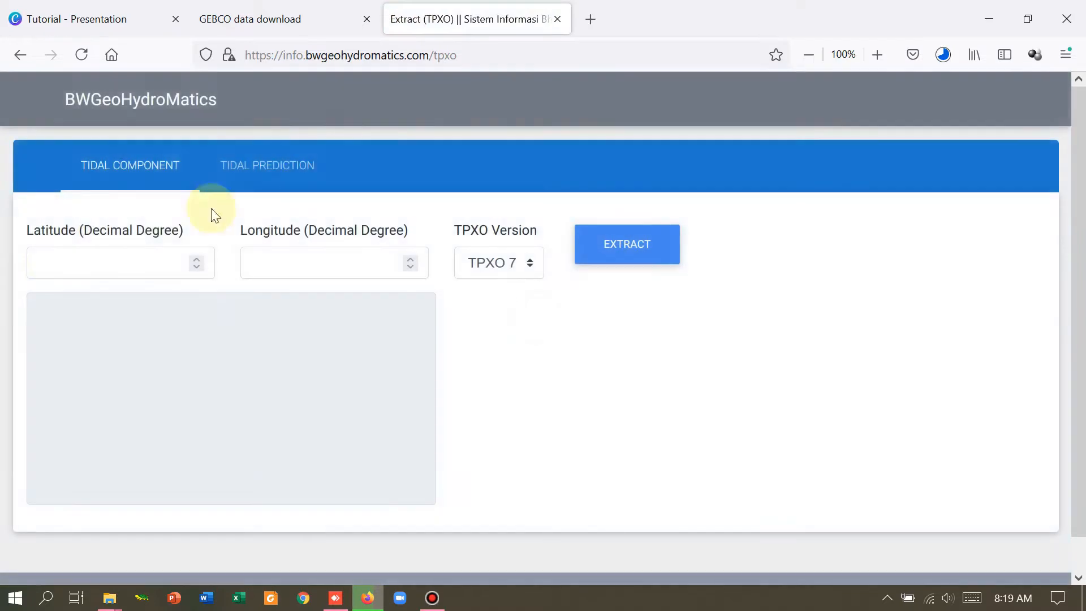
# Step: Examine where the selected region around Java lies on the GEBCO download map
pyautogui.click(68, 263)
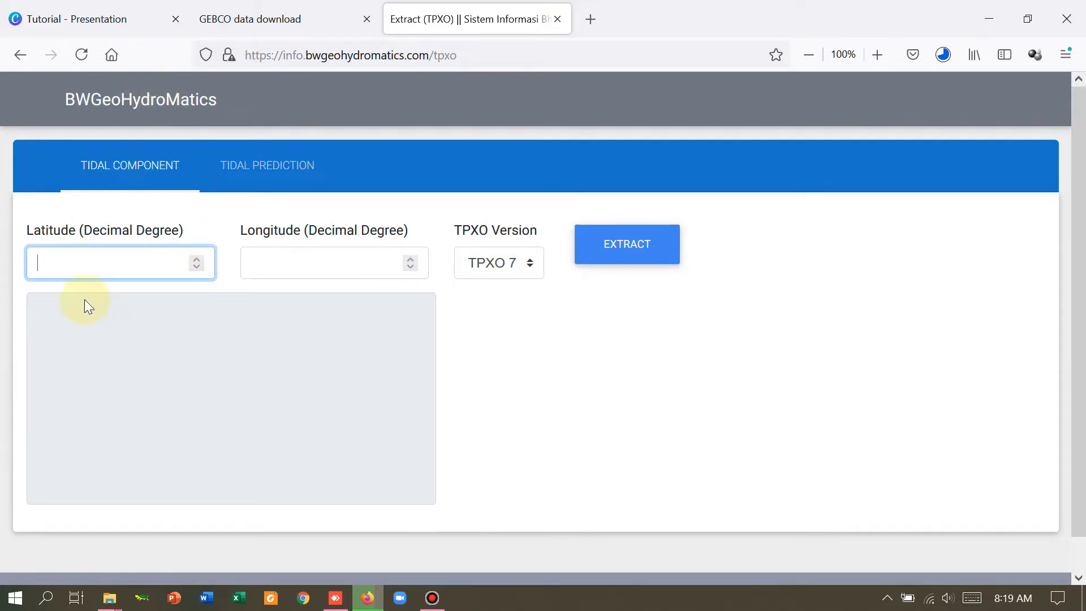
pyautogui.click(213, 16)
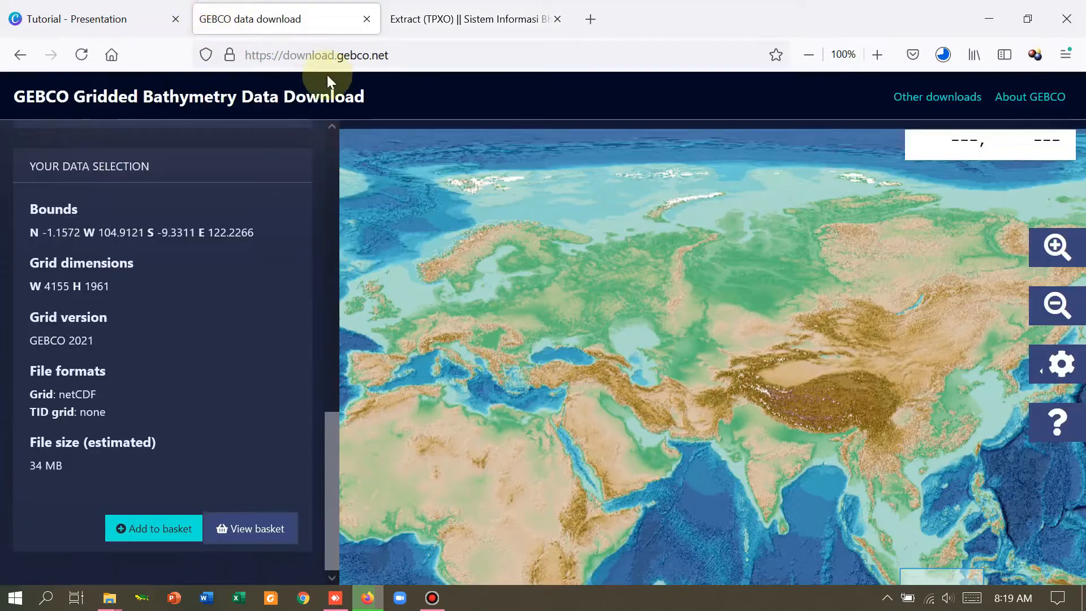
pyautogui.click(452, 8)
pyautogui.click(271, 19)
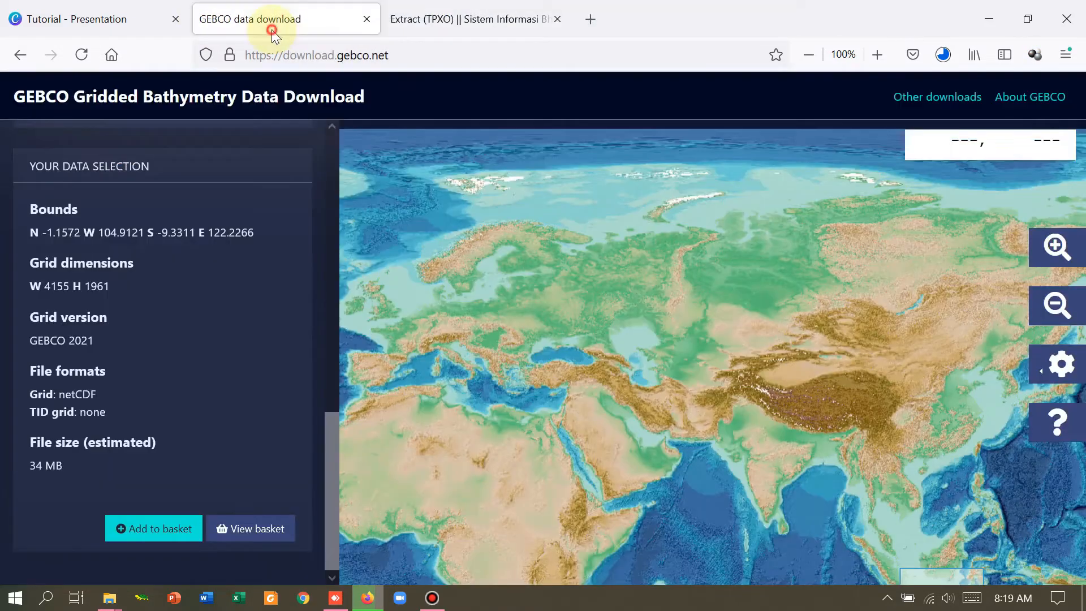
pyautogui.moveTo(918, 485); pyautogui.dragTo(779, 297)
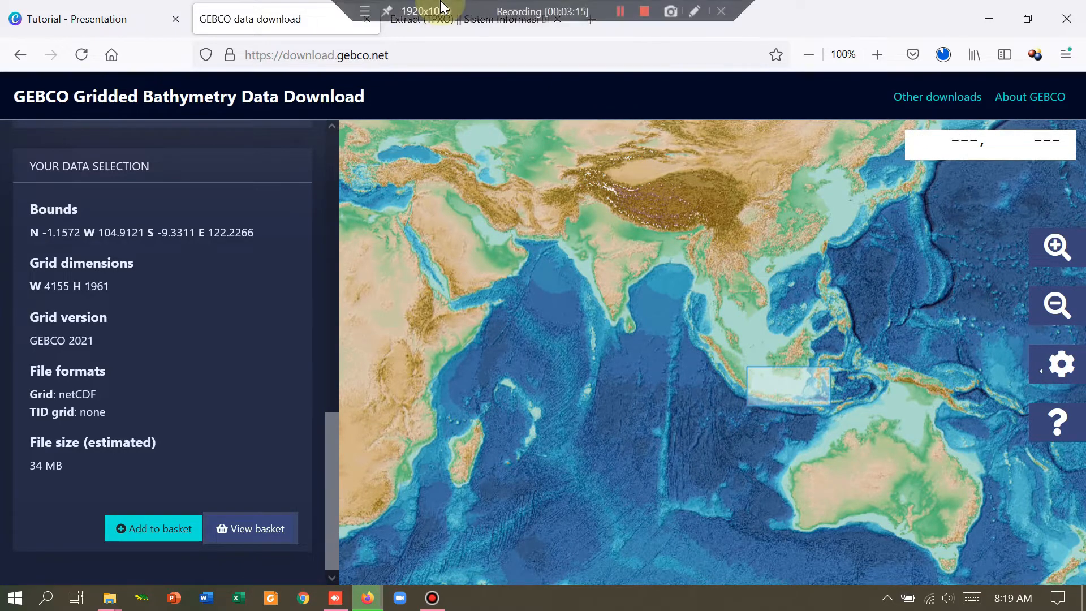
# Step: On the TPXO page, extract the tidal components for longitude 106.845 and latitude -5.46 with TPXO 7
pyautogui.click(436, 18)
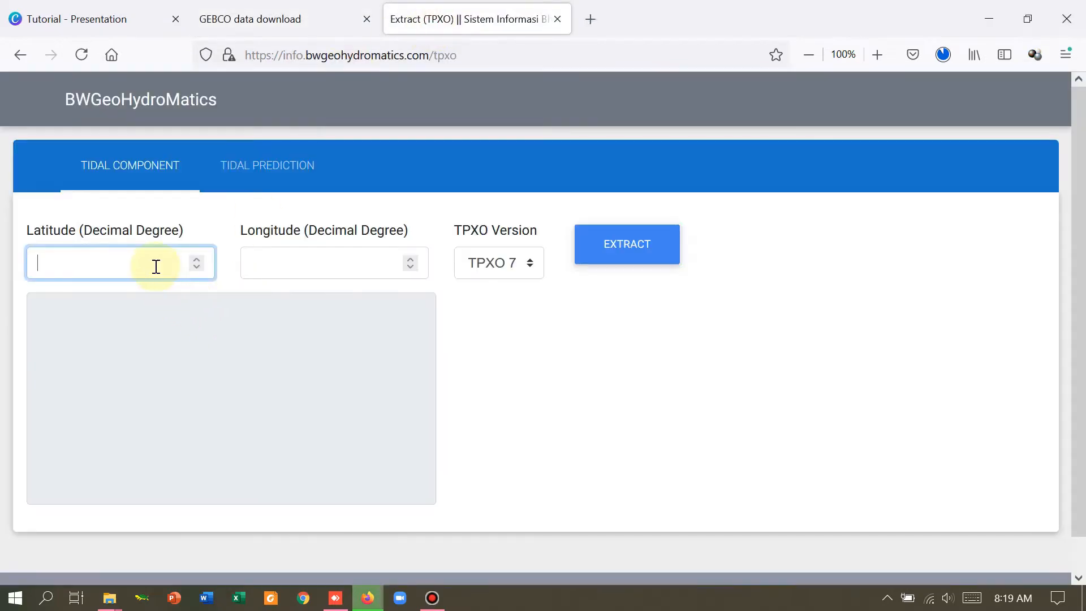
pyautogui.click(286, 263)
pyautogui.write('1')
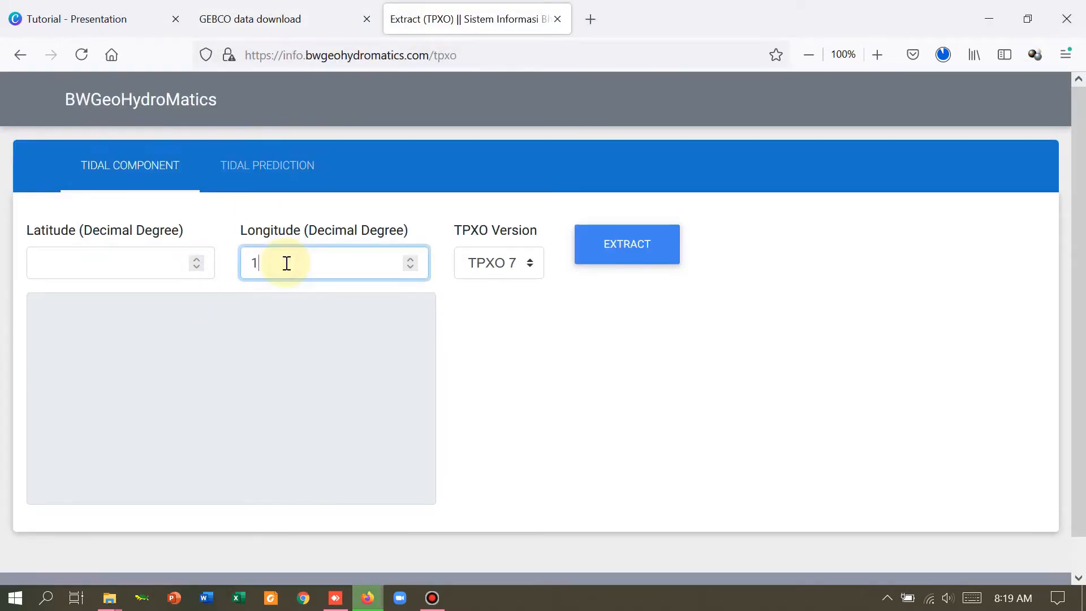
pyautogui.write('06.845')
pyautogui.click(135, 264)
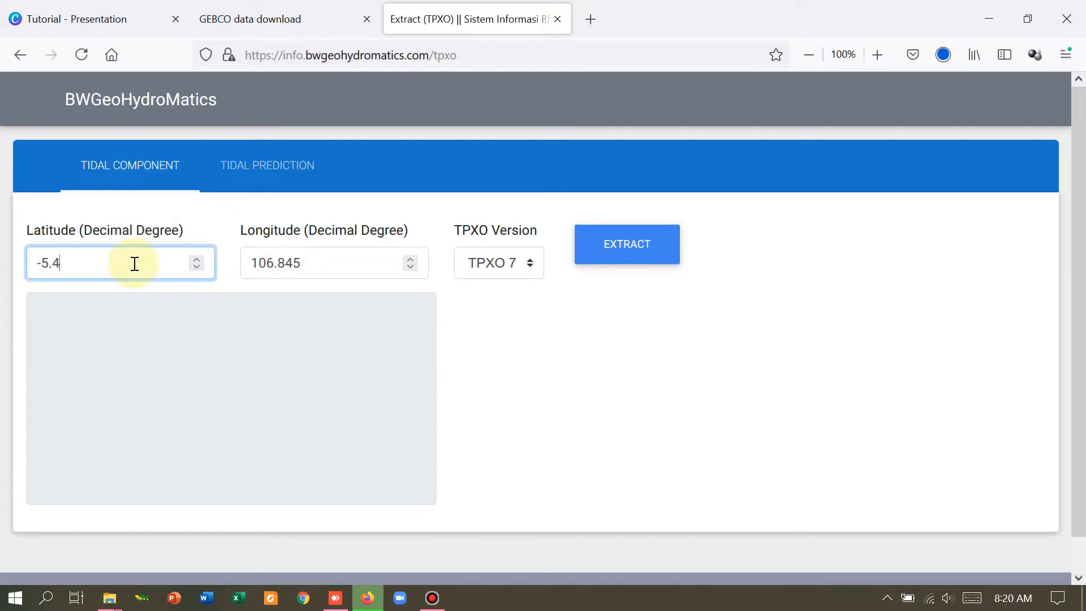
pyautogui.write('6')
pyautogui.click(627, 248)
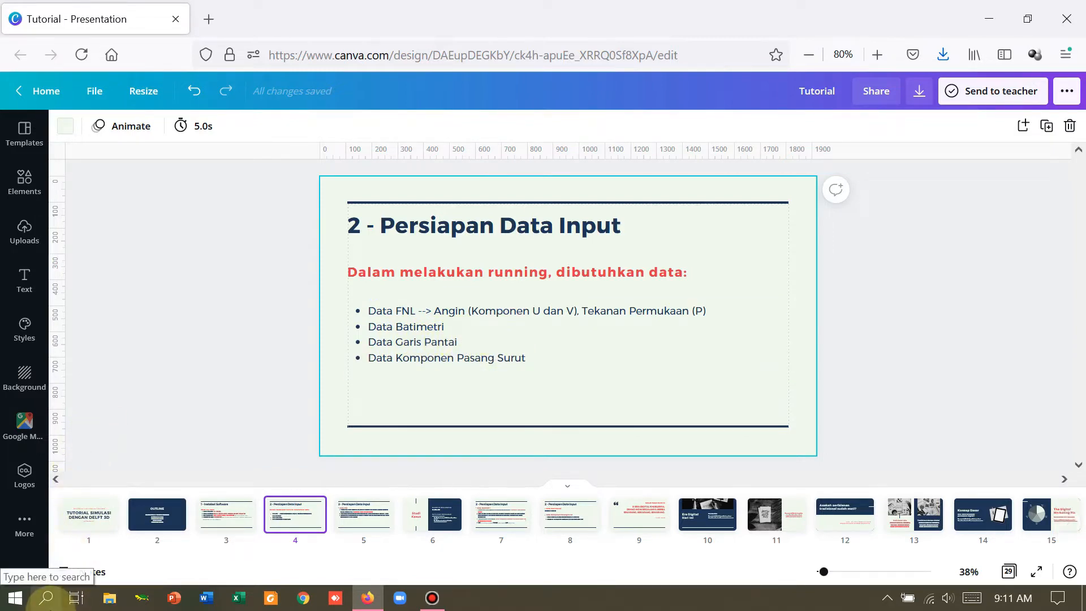
# Step: Start Delft3D 4.01.00 and set its working directory to D:\Tutorial
pyautogui.click(46, 598)
pyautogui.click(108, 450)
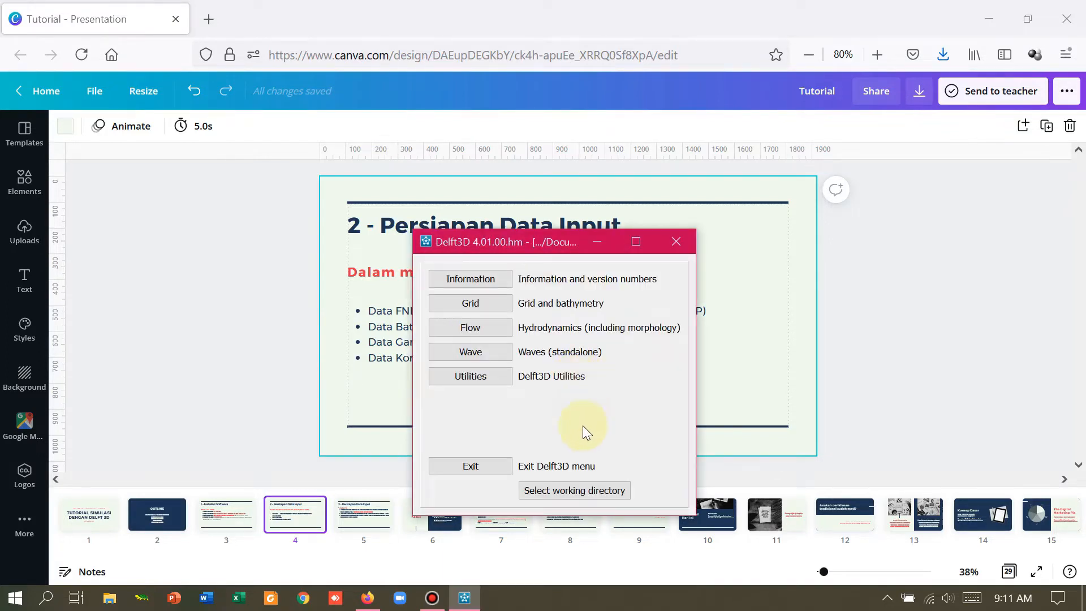
pyautogui.moveTo(565, 242); pyautogui.dragTo(577, 180)
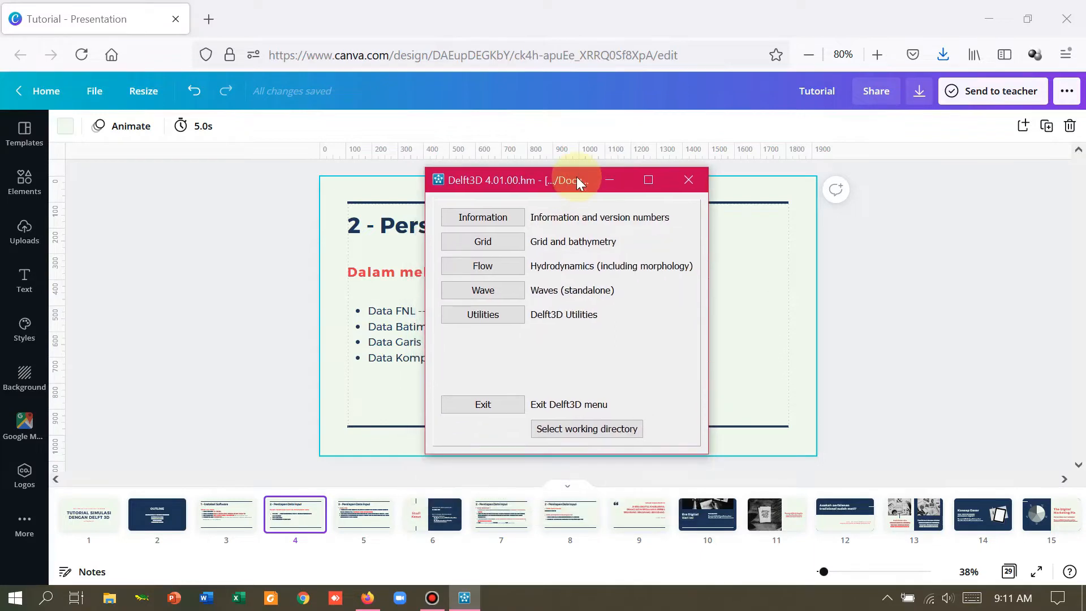
pyautogui.click(581, 429)
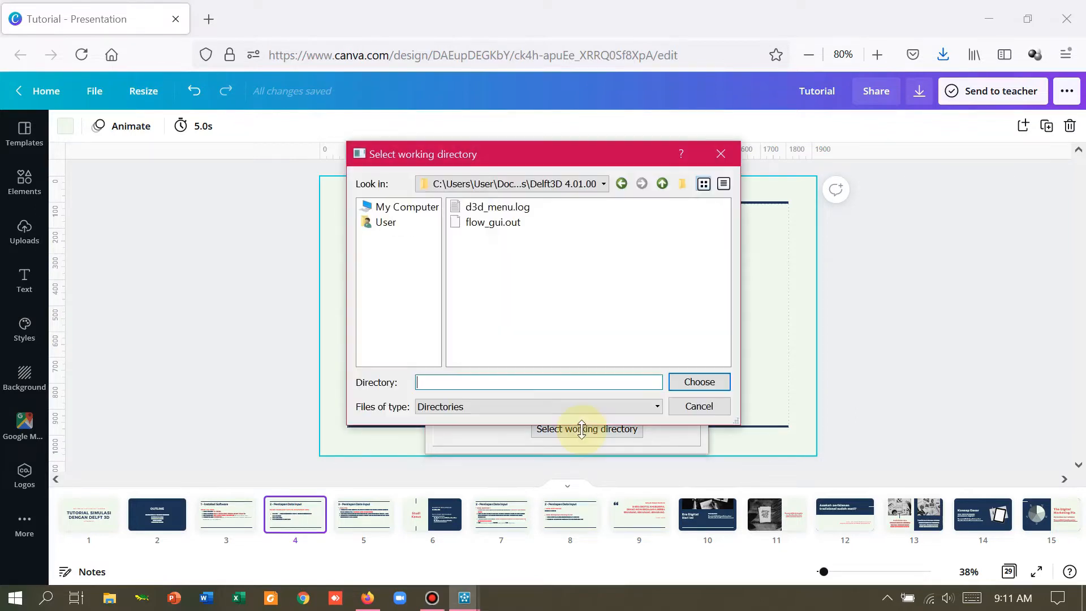
pyautogui.click(389, 208)
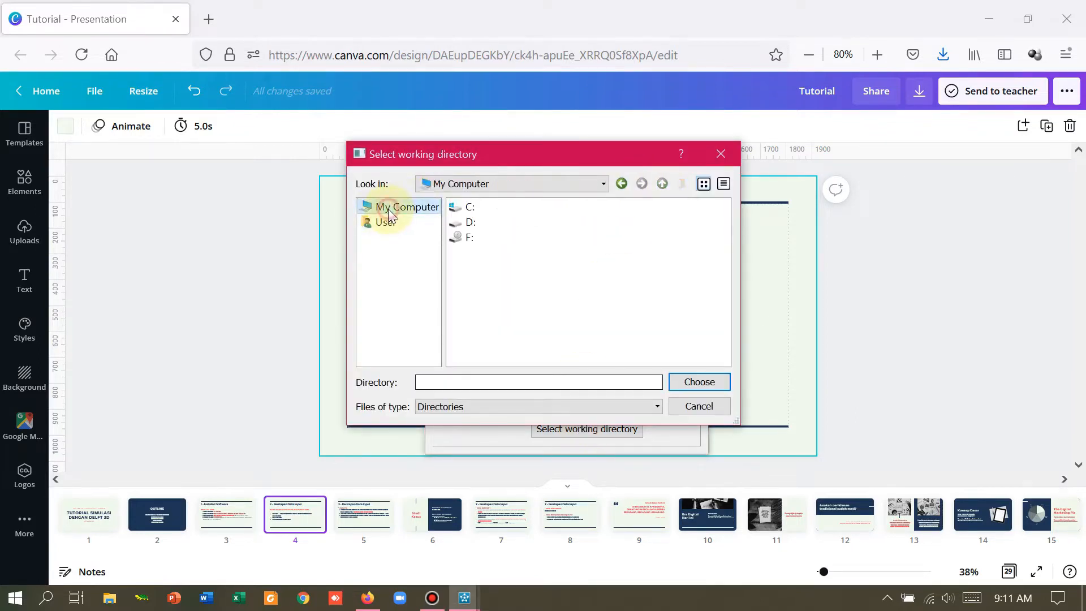
pyautogui.doubleClick(464, 223)
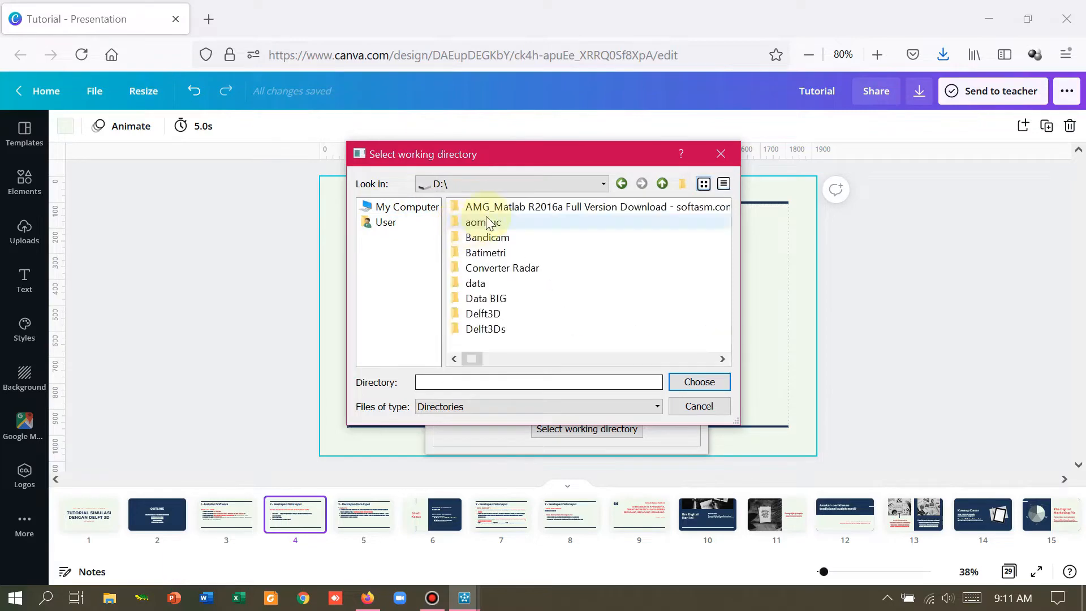
pyautogui.moveTo(485, 358); pyautogui.dragTo(547, 360)
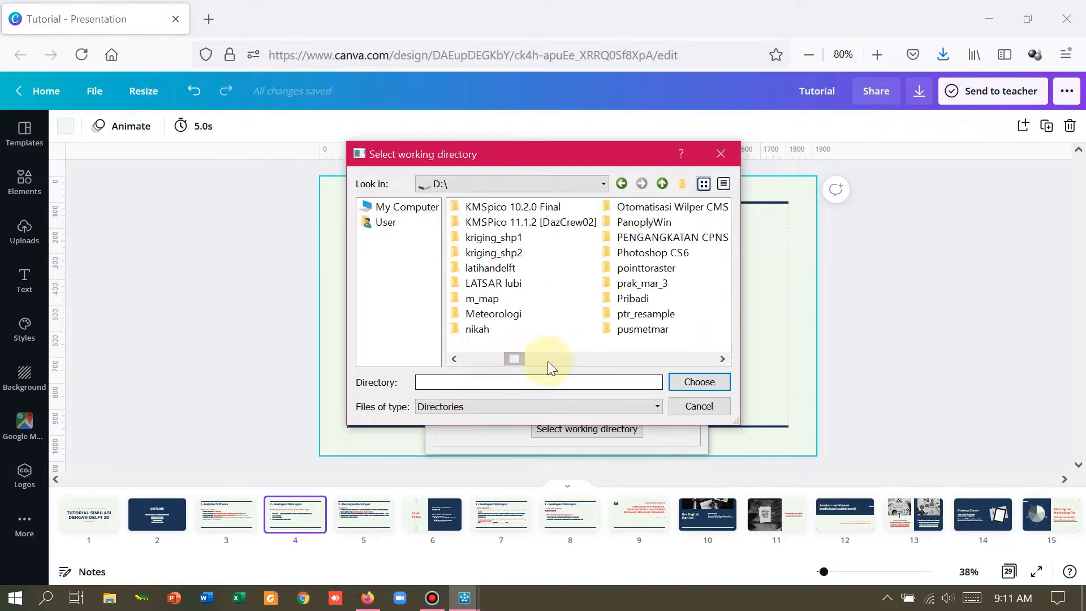
pyautogui.click(630, 284)
pyautogui.click(697, 382)
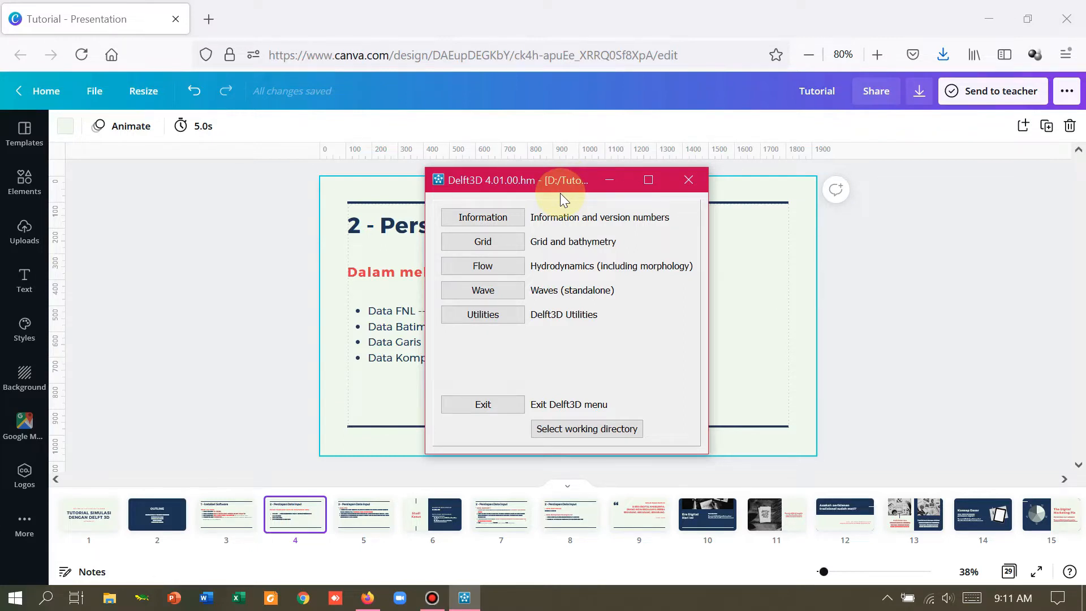
# Step: Open RGFGRID from the Grid and Bathymetry tools in a maximized window and set its co-ordinate system to Spherical Co-ordinates
pyautogui.click(520, 241)
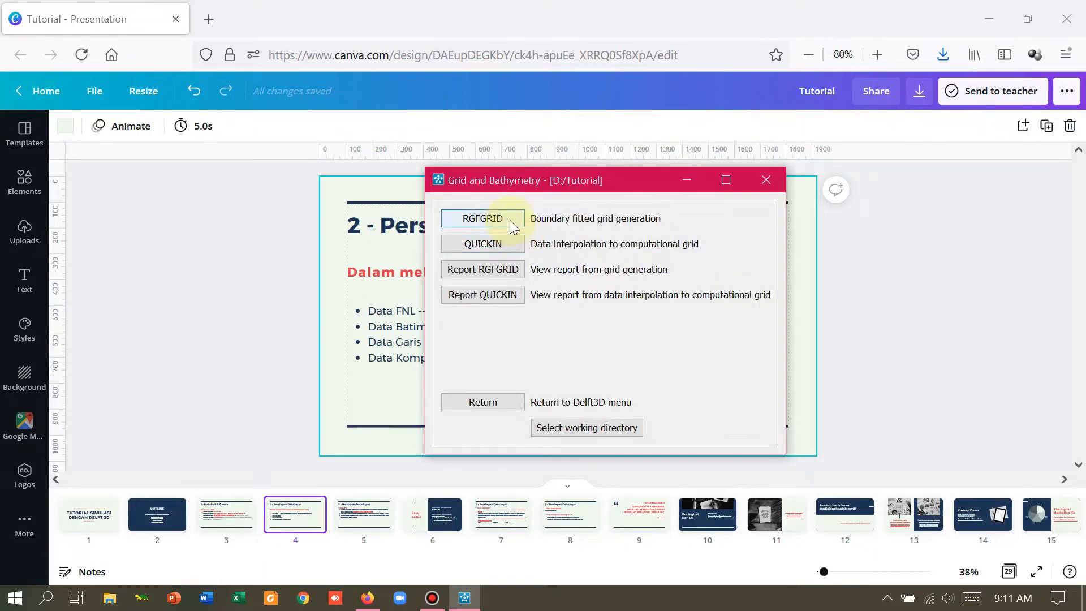
pyautogui.click(504, 218)
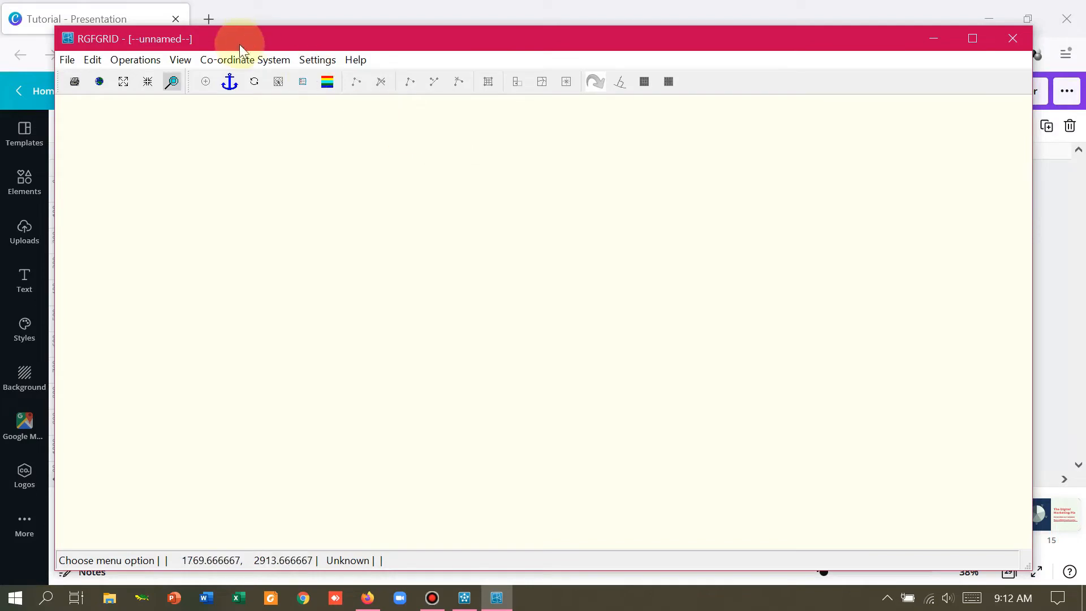
pyautogui.click(972, 39)
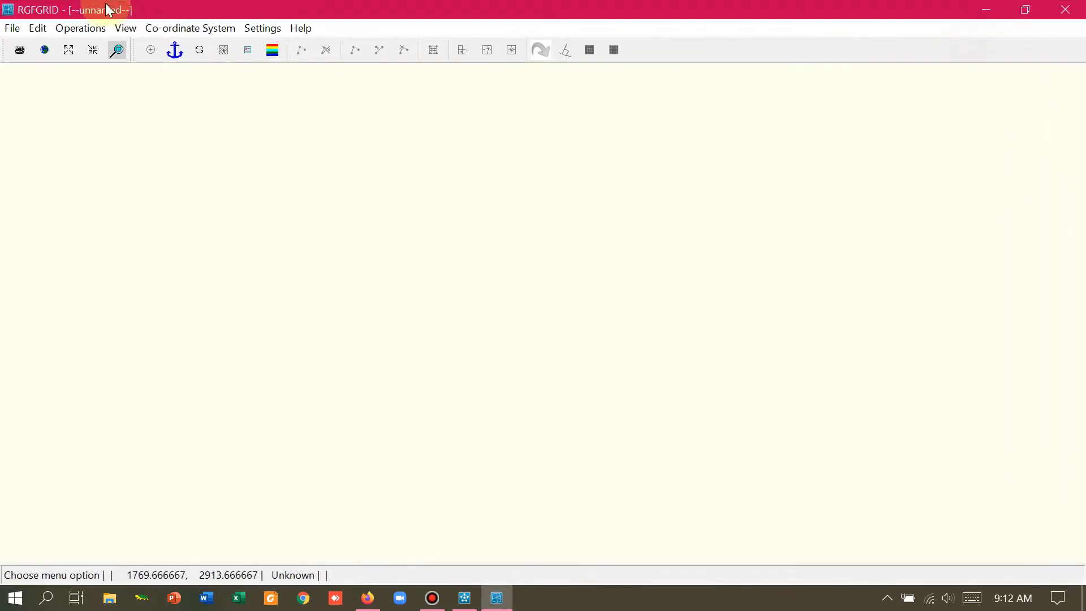
pyautogui.click(212, 30)
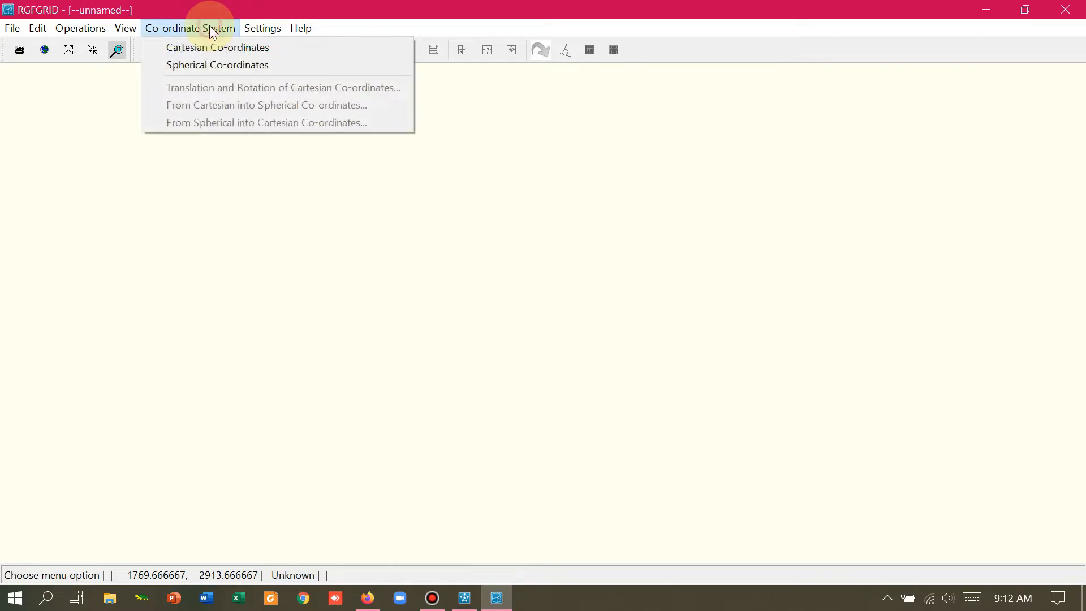
pyautogui.click(192, 64)
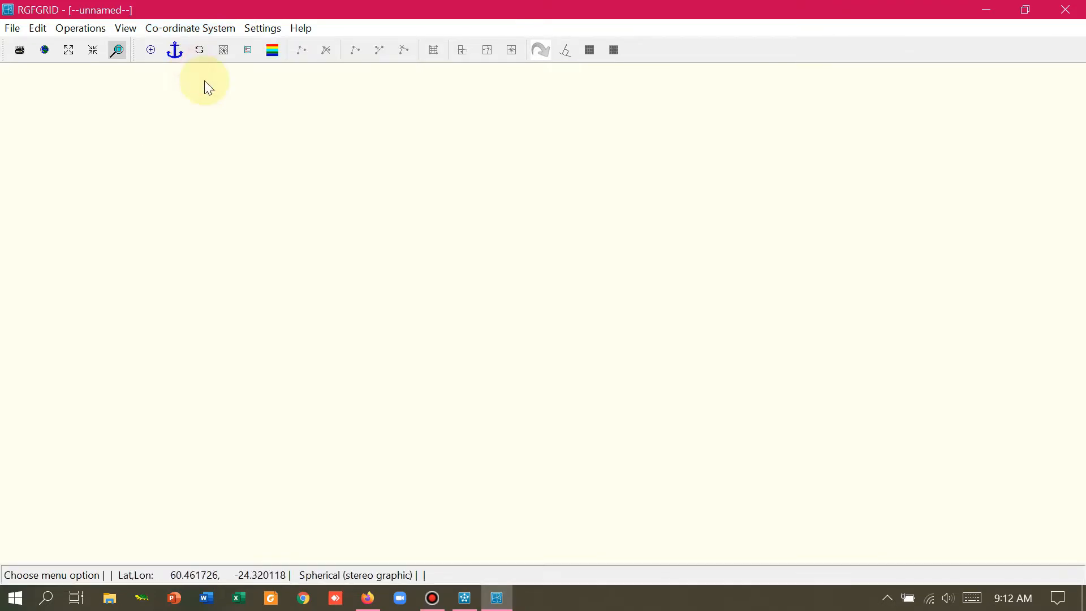
# Step: Load the land boundary file indonesia_new.ldb from D:\Tutorial into the RGFGRID project
pyautogui.click(22, 31)
pyautogui.moveTo(36, 127)
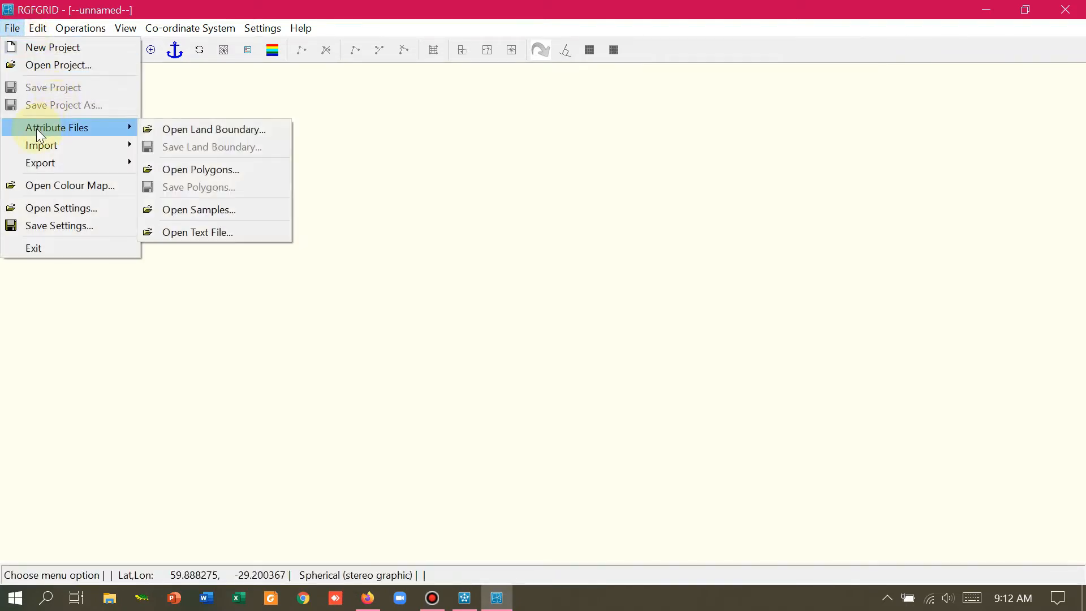
pyautogui.click(168, 131)
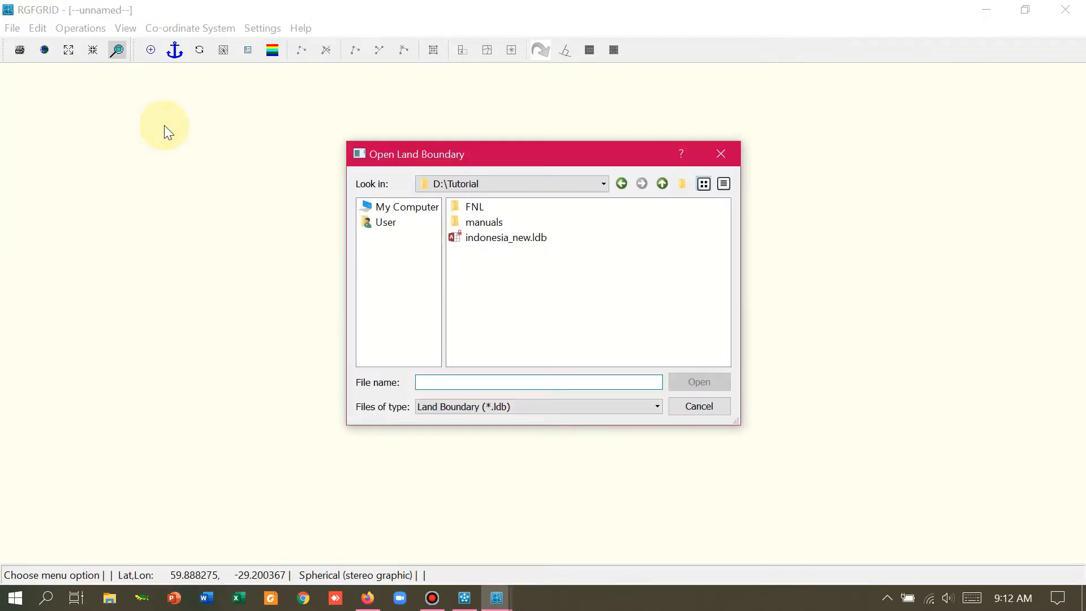
pyautogui.click(506, 238)
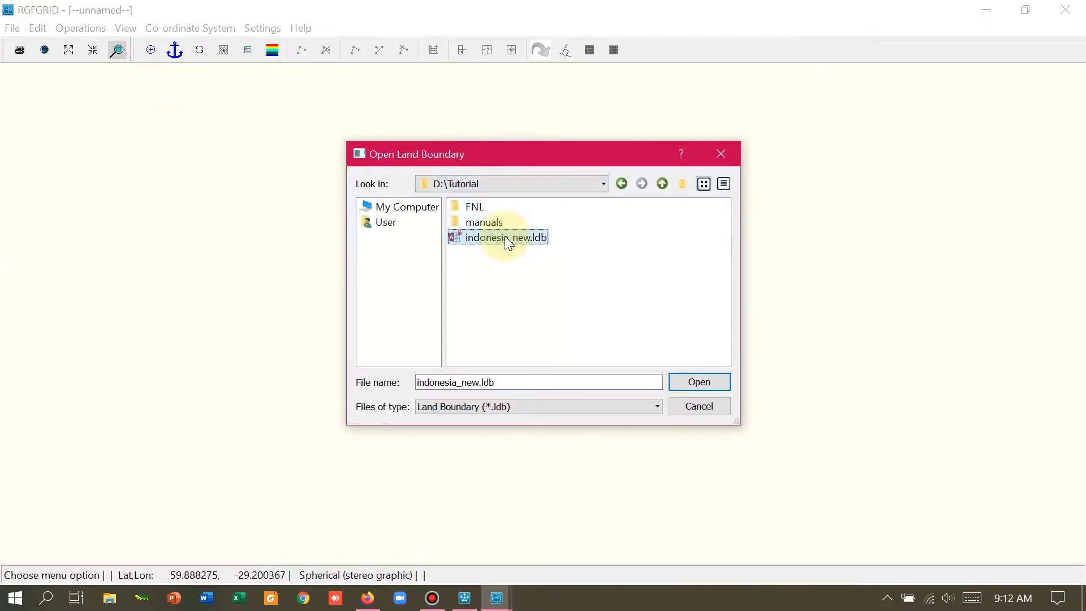
pyautogui.click(686, 383)
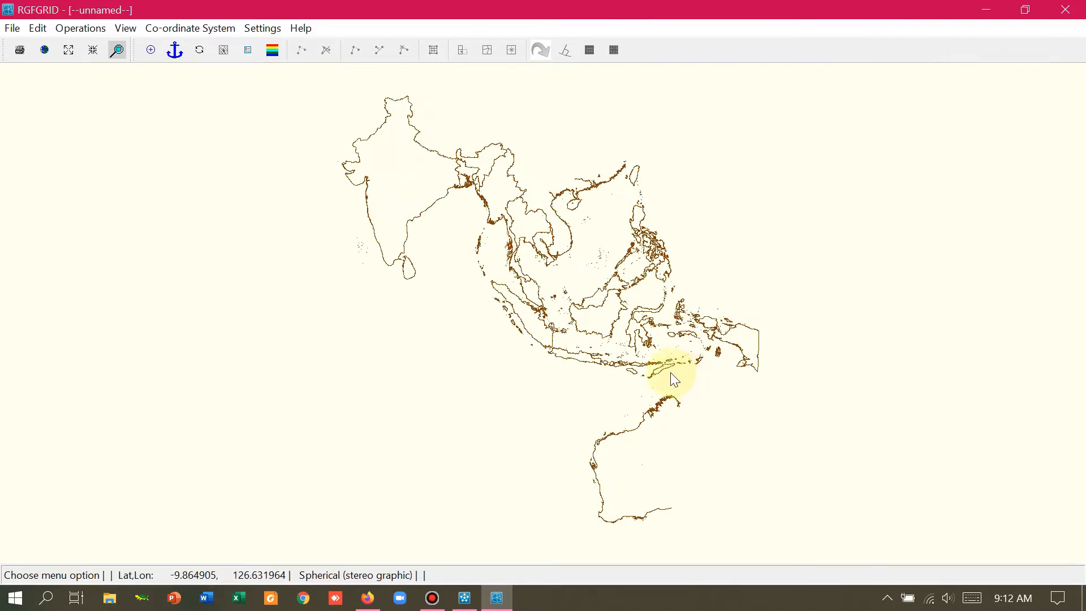
pyautogui.scroll(2, 564, 352)
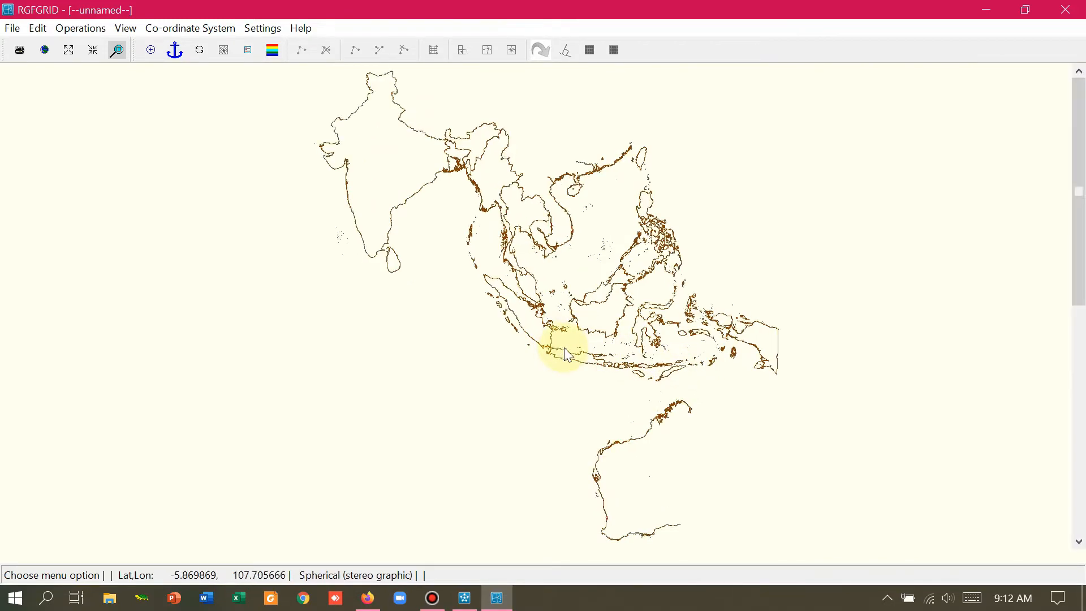
pyautogui.scroll(1, 579, 347)
pyautogui.scroll(1, 578, 344)
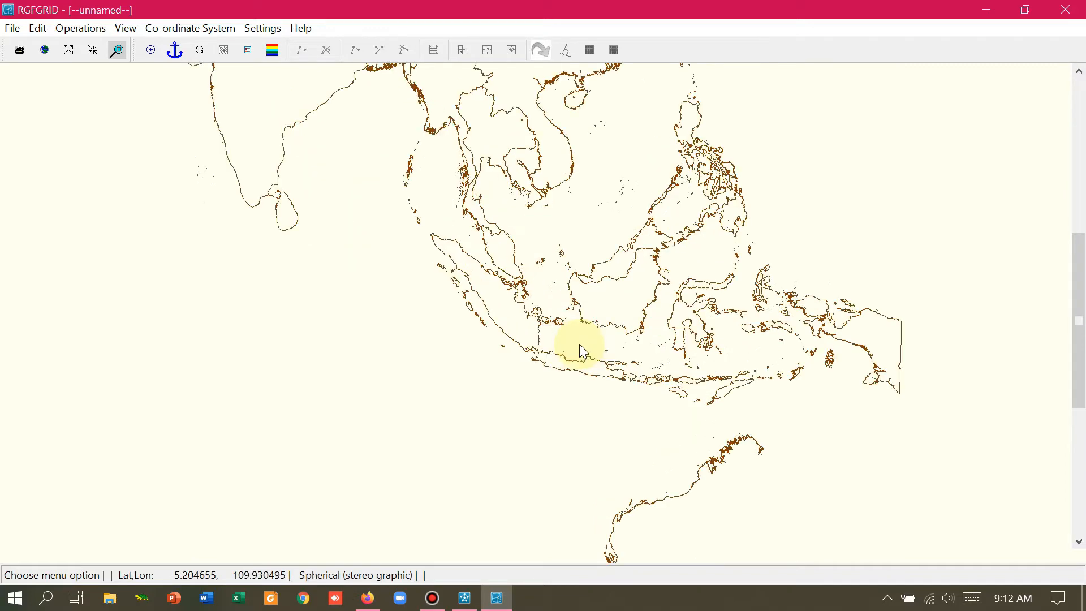
pyautogui.scroll(2, 576, 342)
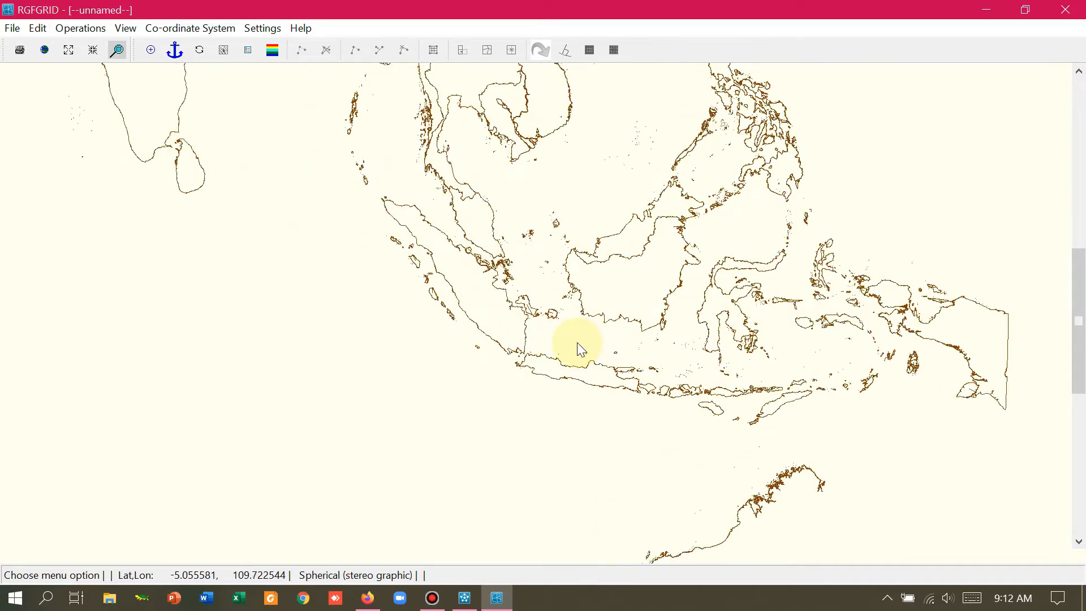
pyautogui.scroll(2, 612, 344)
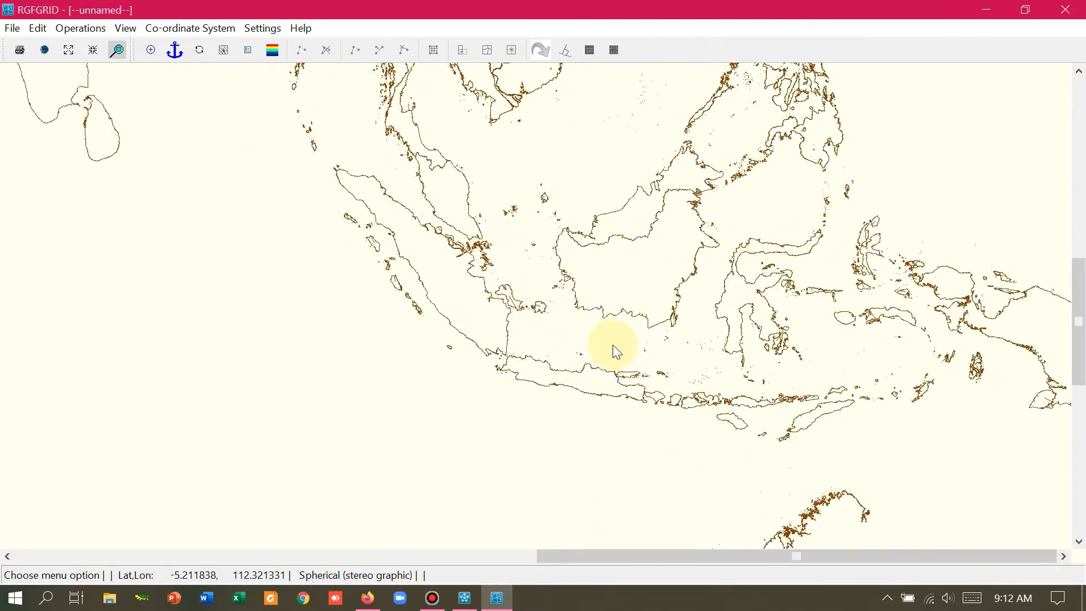
pyautogui.moveTo(644, 314); pyautogui.dragTo(618, 330)
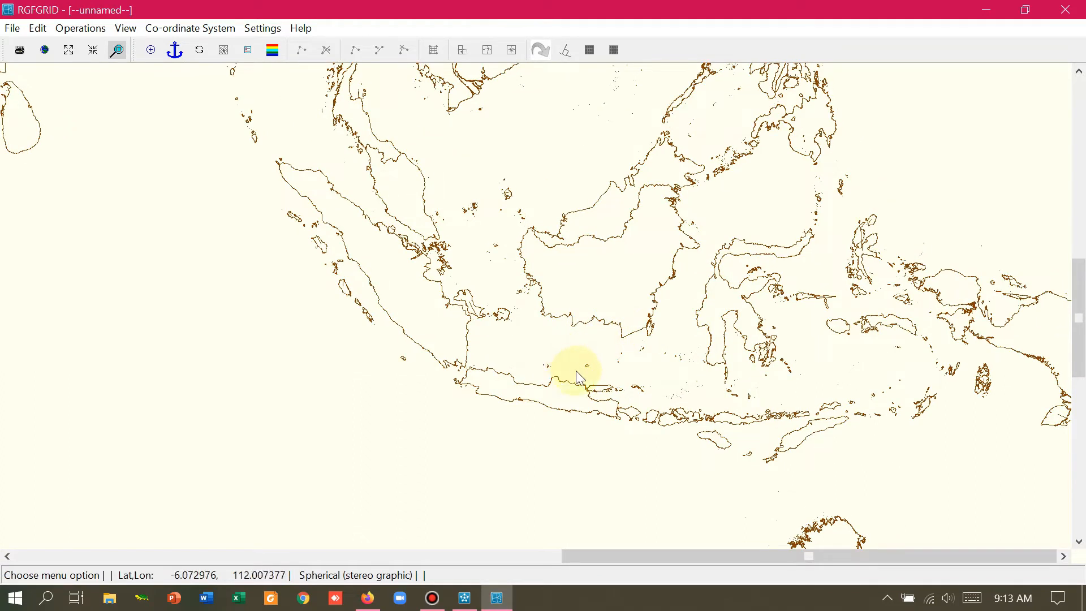
# Step: Examine the loaded land boundary around the Java Sea and the north coast of Java
pyautogui.scroll(-3, 577, 380)
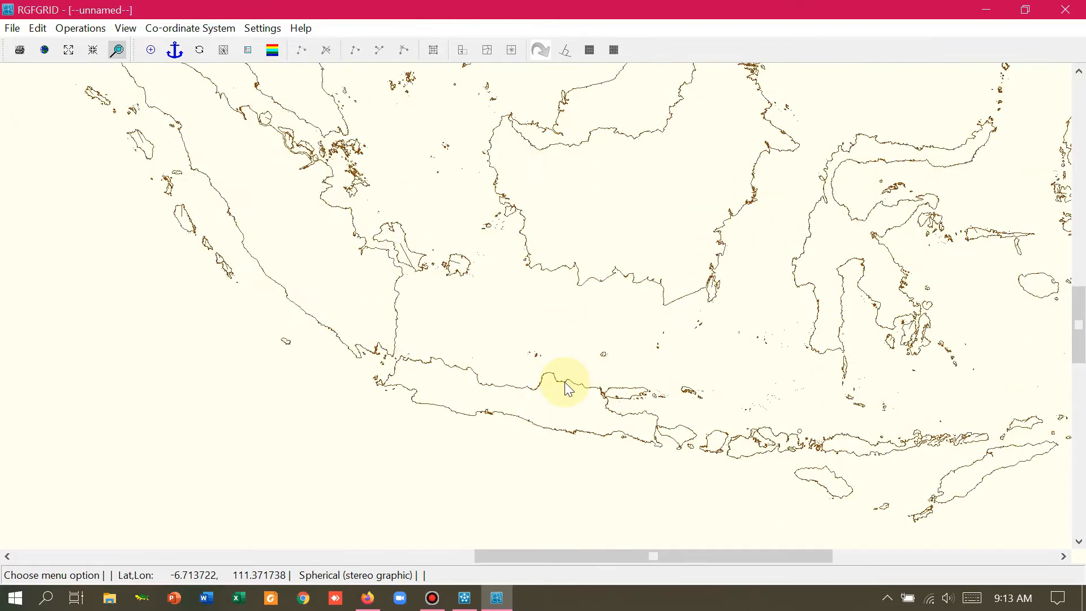
pyautogui.scroll(-1, 569, 389)
pyautogui.scroll(2, 567, 388)
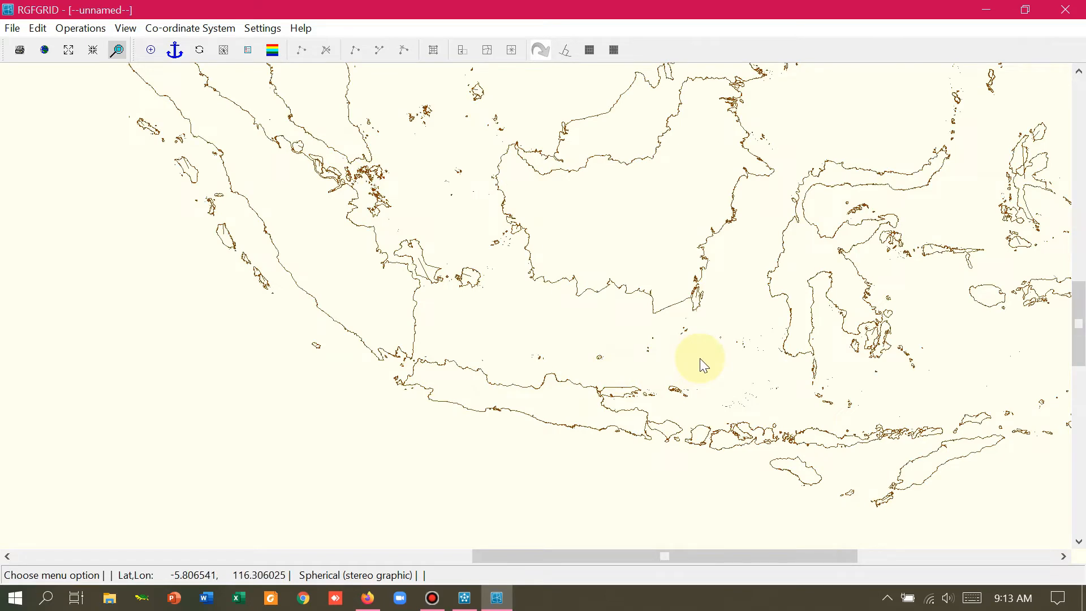
pyautogui.moveTo(700, 358); pyautogui.dragTo(642, 388)
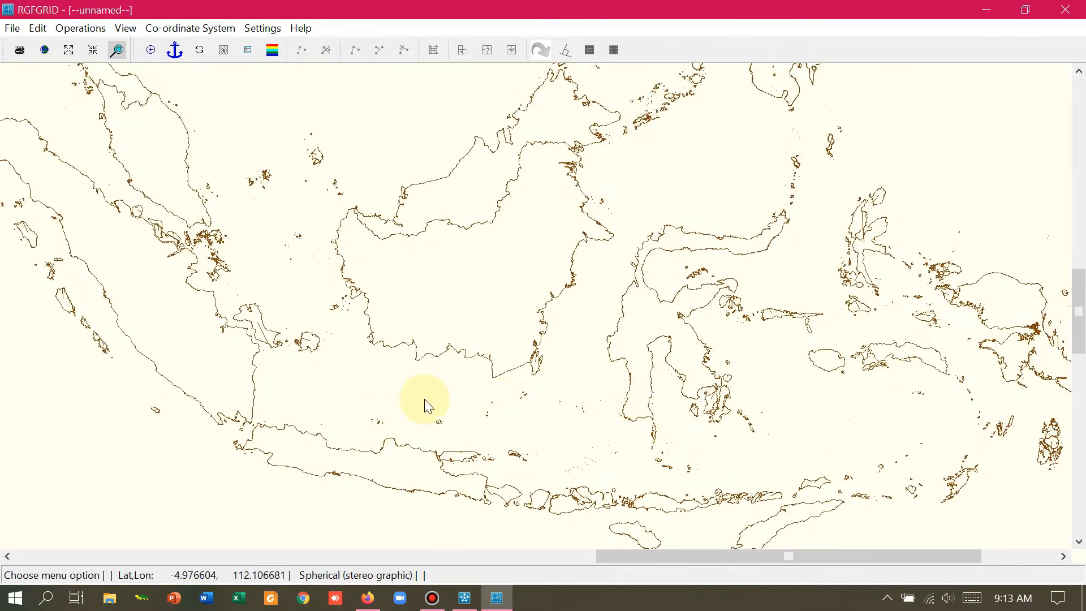
pyautogui.scroll(4, 432, 404)
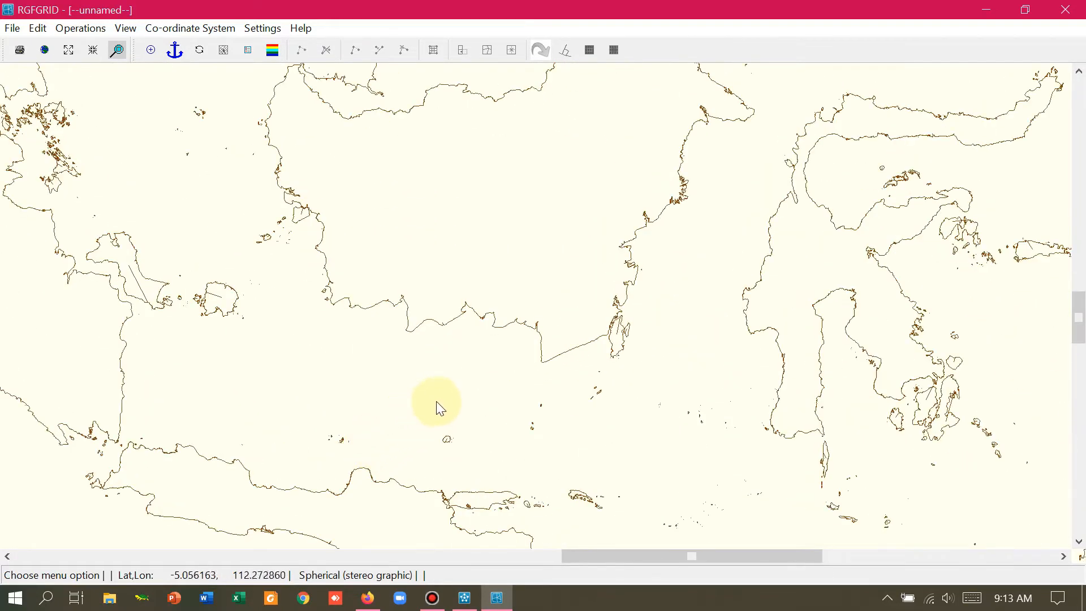
pyautogui.moveTo(382, 422); pyautogui.dragTo(517, 380)
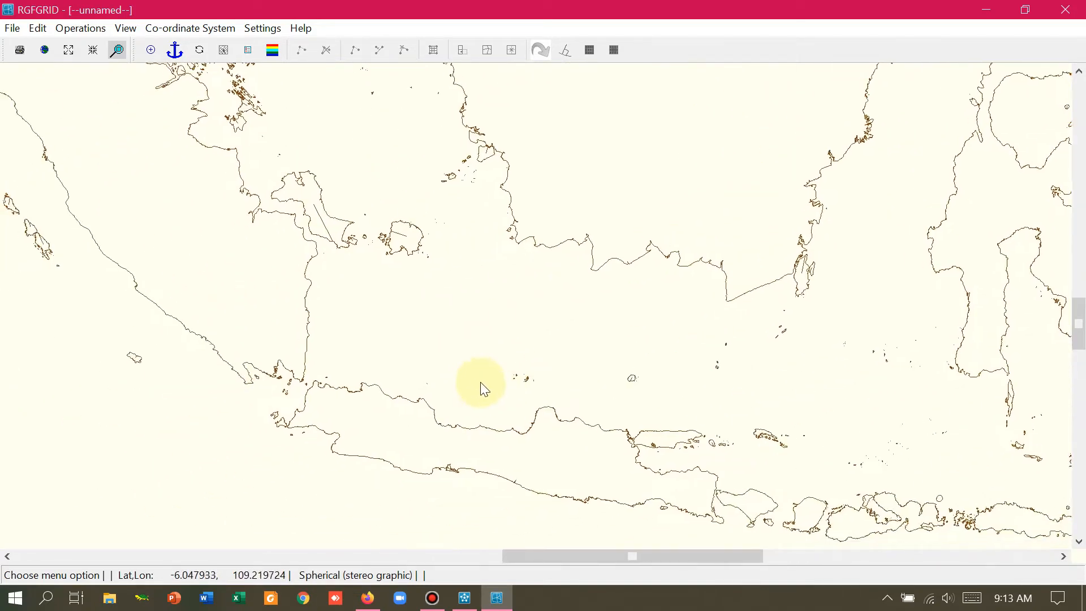
pyautogui.scroll(1, 480, 383)
pyautogui.scroll(1, 480, 382)
pyautogui.scroll(1, 480, 381)
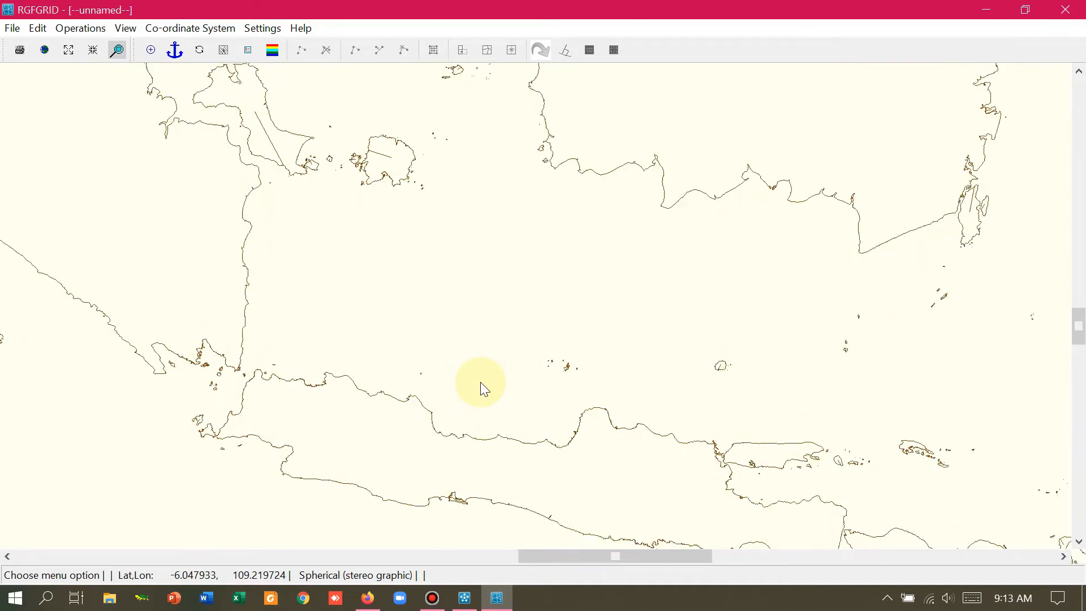
pyautogui.scroll(1, 480, 383)
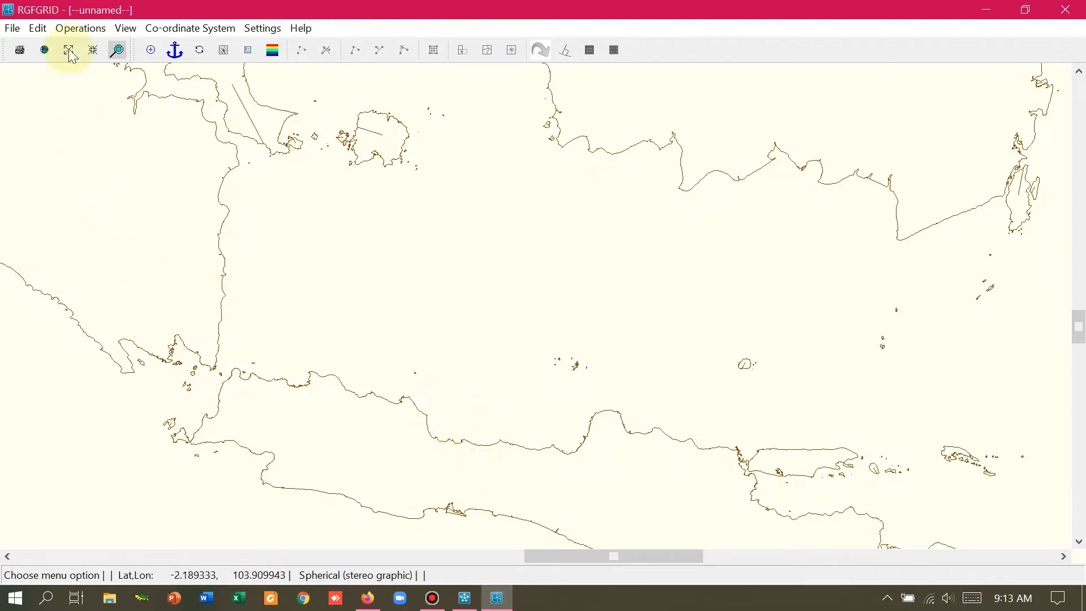
# Step: Review the parameters for creating a rectangular or circular grid without creating one
pyautogui.click(76, 28)
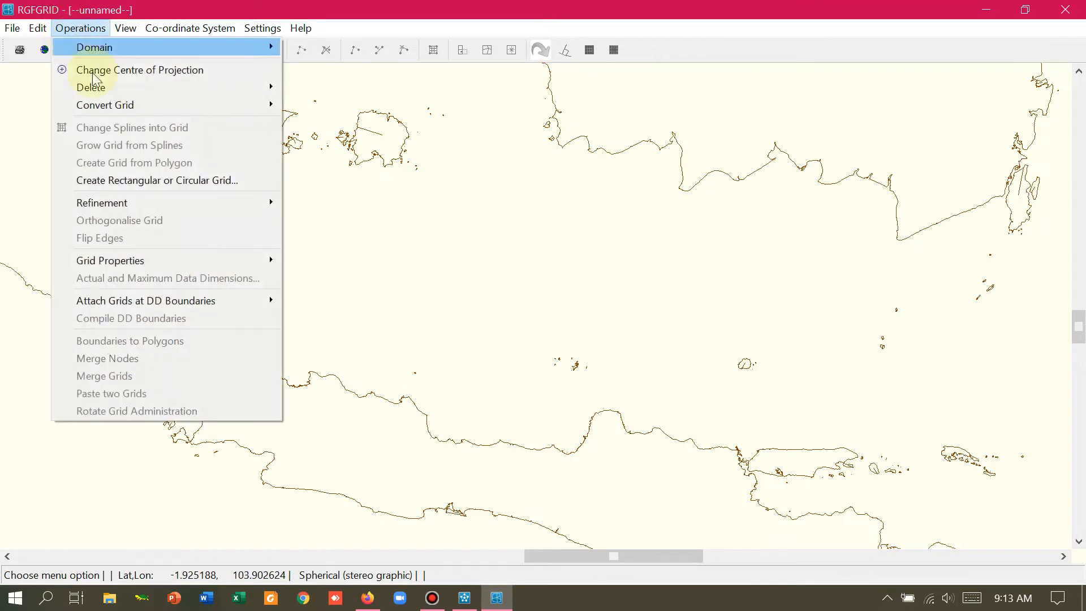
pyautogui.click(145, 182)
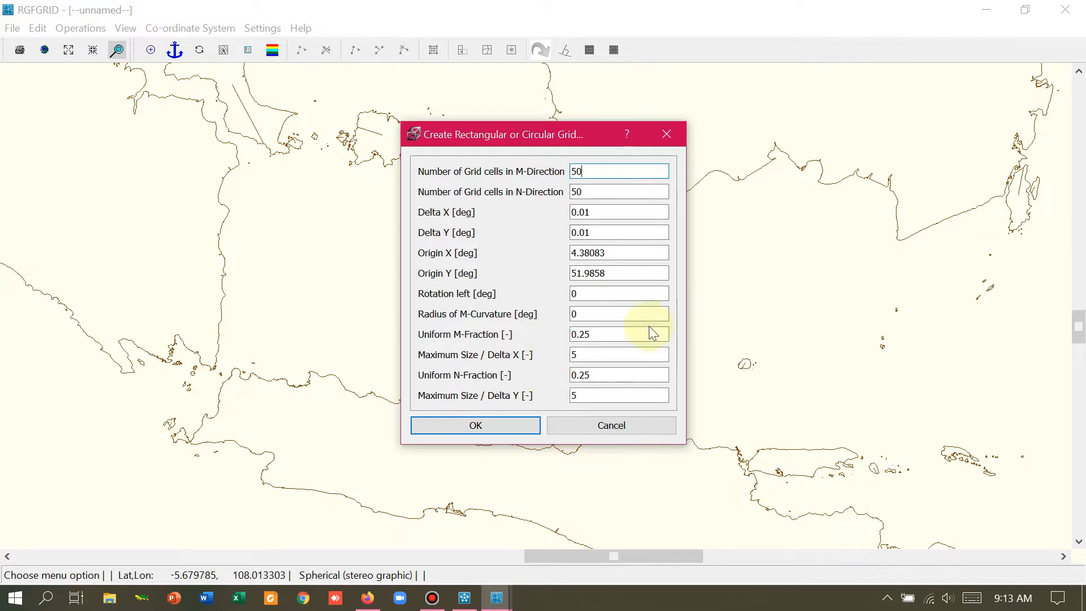
pyautogui.click(668, 138)
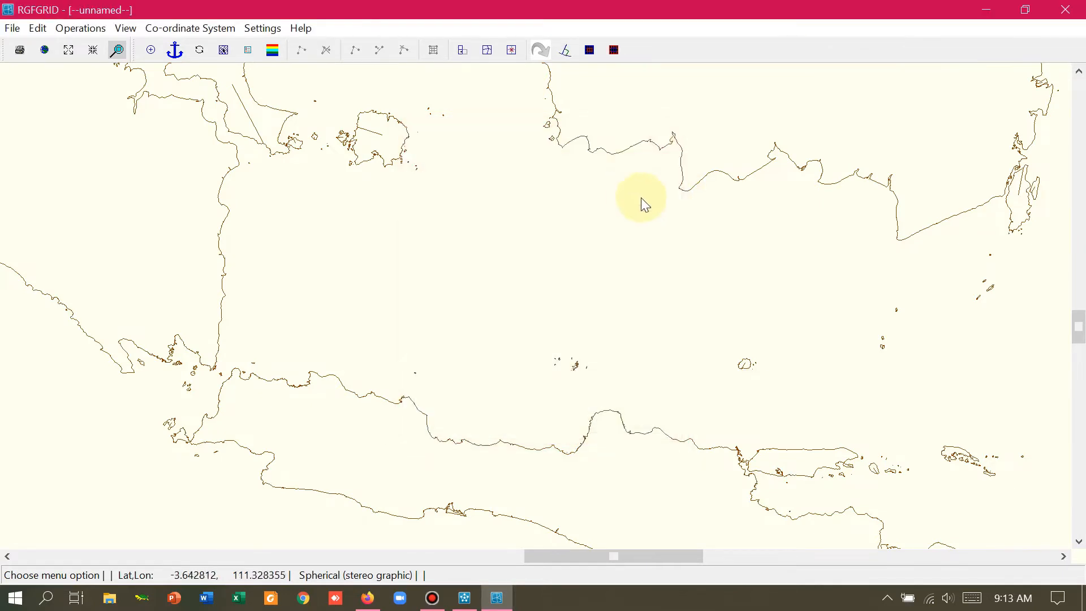
# Step: Draw a new north-south spline from about latitude -4.1 in the Java Sea to northern Java, near longitude 108.3
pyautogui.click(44, 31)
pyautogui.moveTo(59, 106)
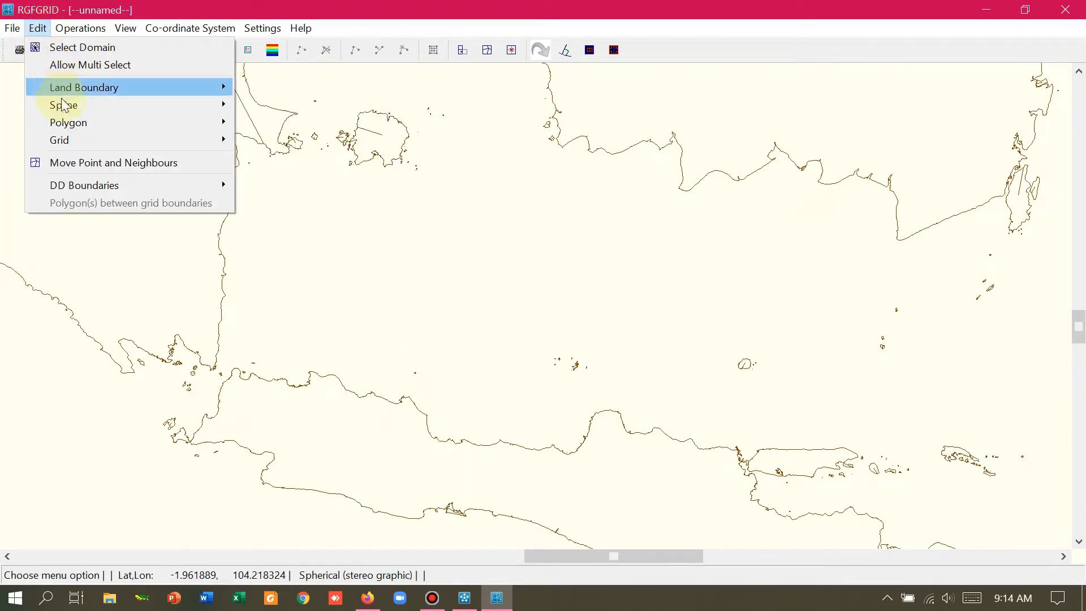
pyautogui.moveTo(112, 104)
pyautogui.click(264, 134)
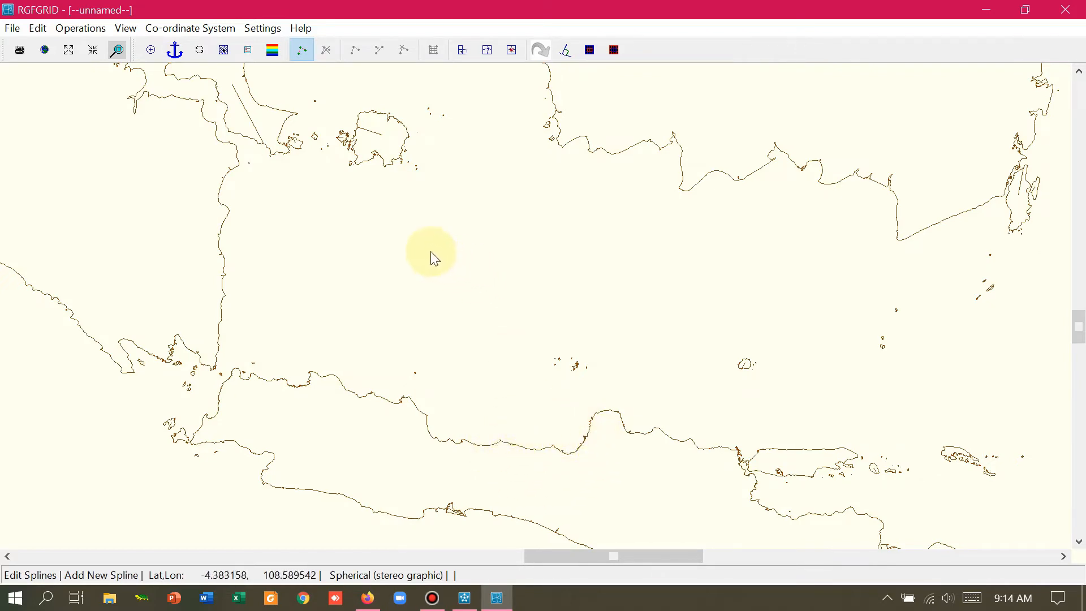
pyautogui.click(419, 231)
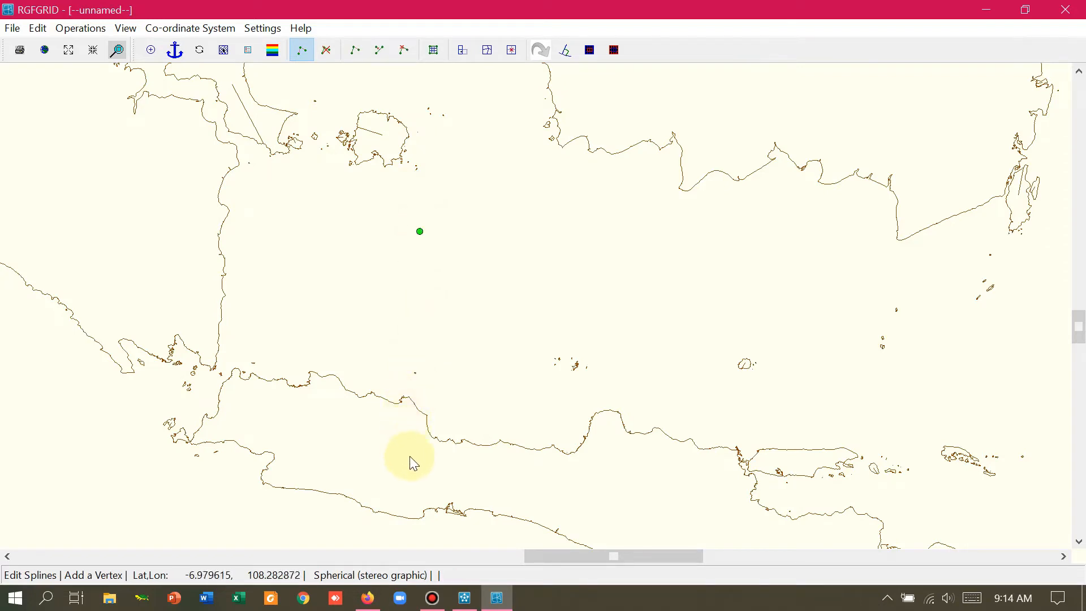
pyautogui.click(409, 471)
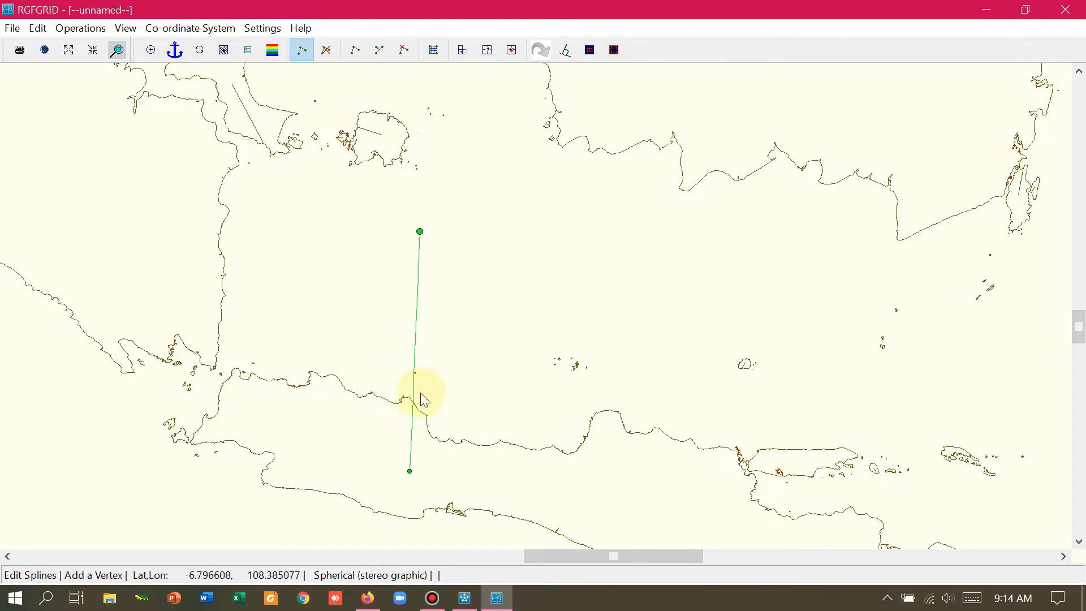
pyautogui.click(410, 471)
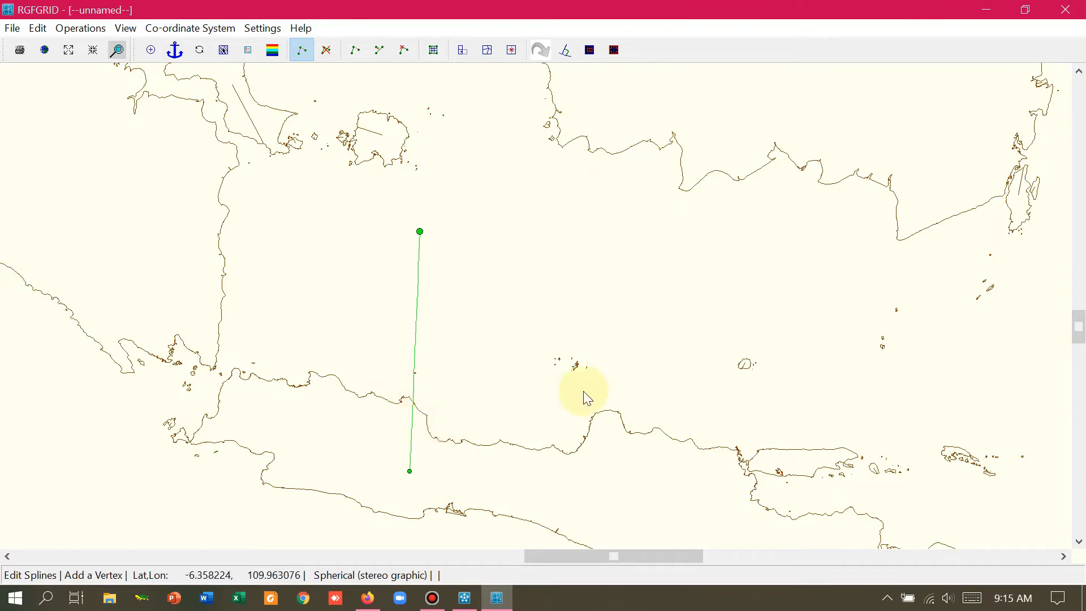
# Step: Delete the stray third vertex northeast of the western spline and finish the two-point spline
pyautogui.click(622, 232)
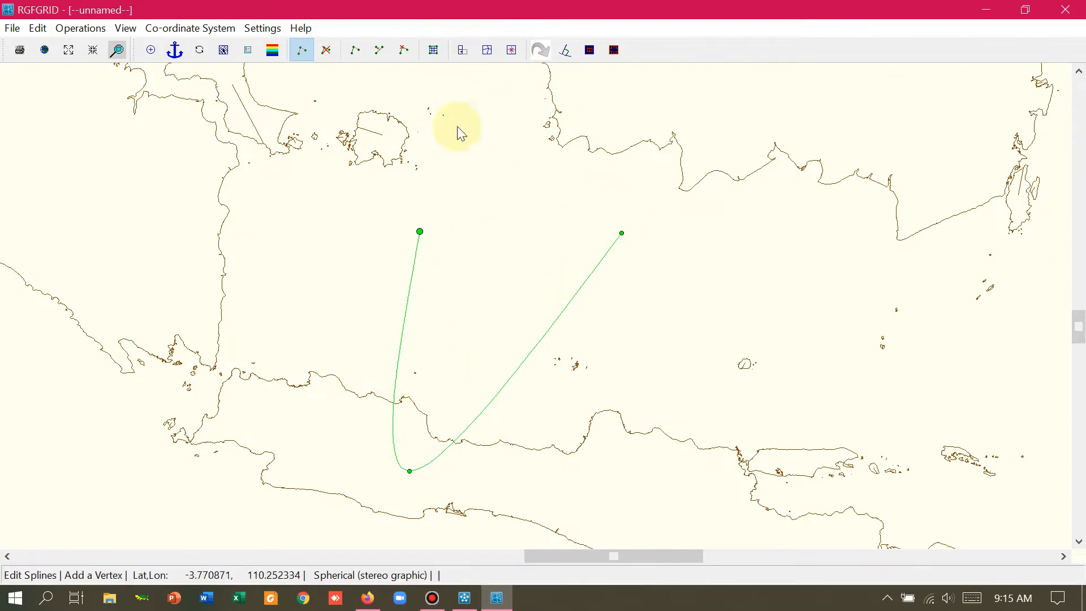
pyautogui.click(404, 60)
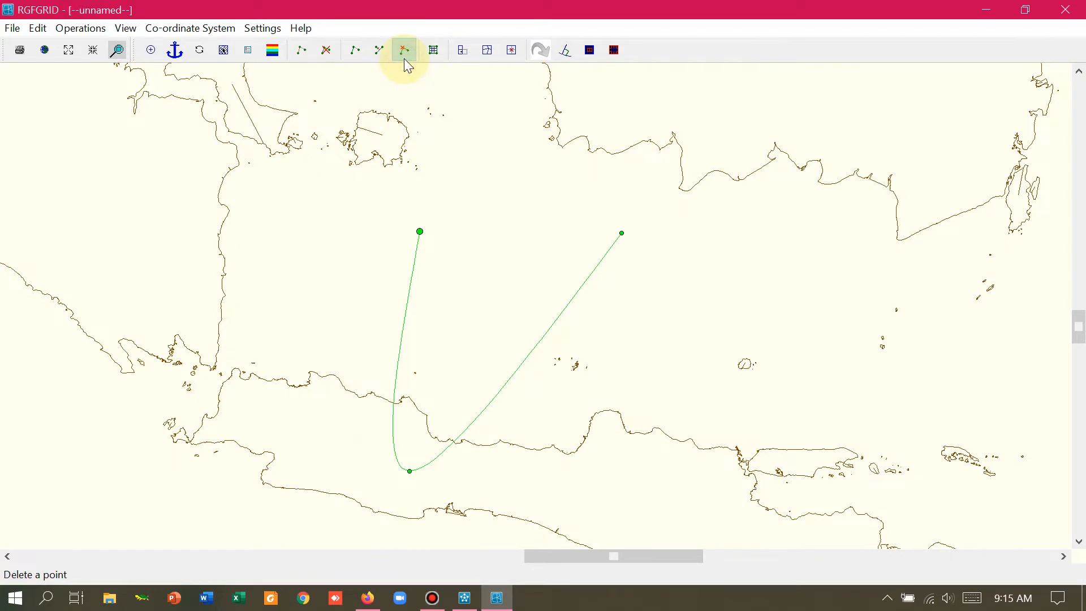
pyautogui.click(620, 232)
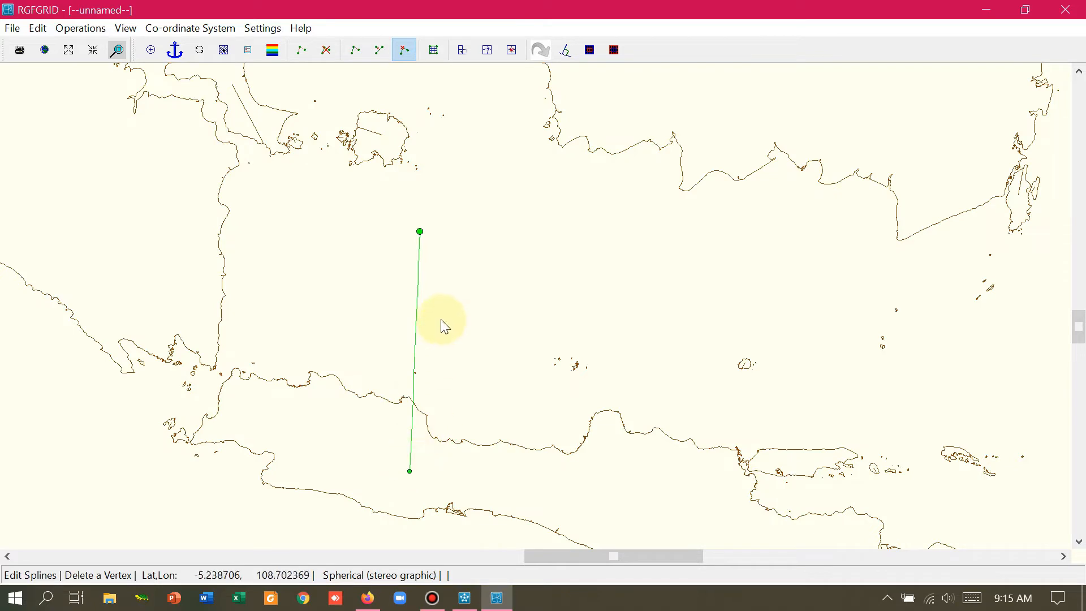
pyautogui.rightClick(423, 239)
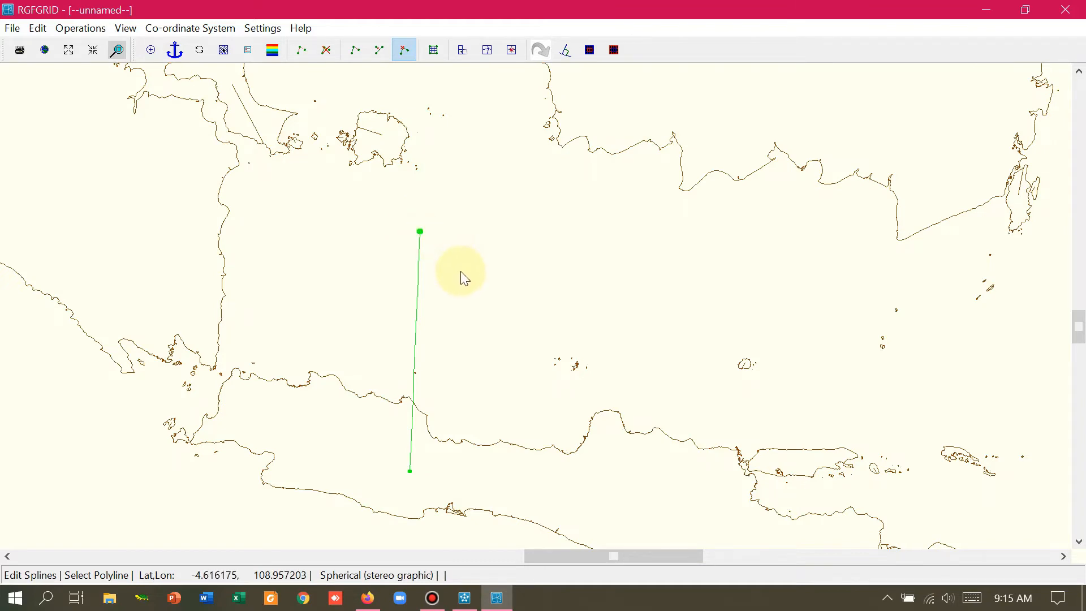
# Step: Draw a second north-south spline near longitude 111, from about latitude -4.1 down to inland Java
pyautogui.click(407, 55)
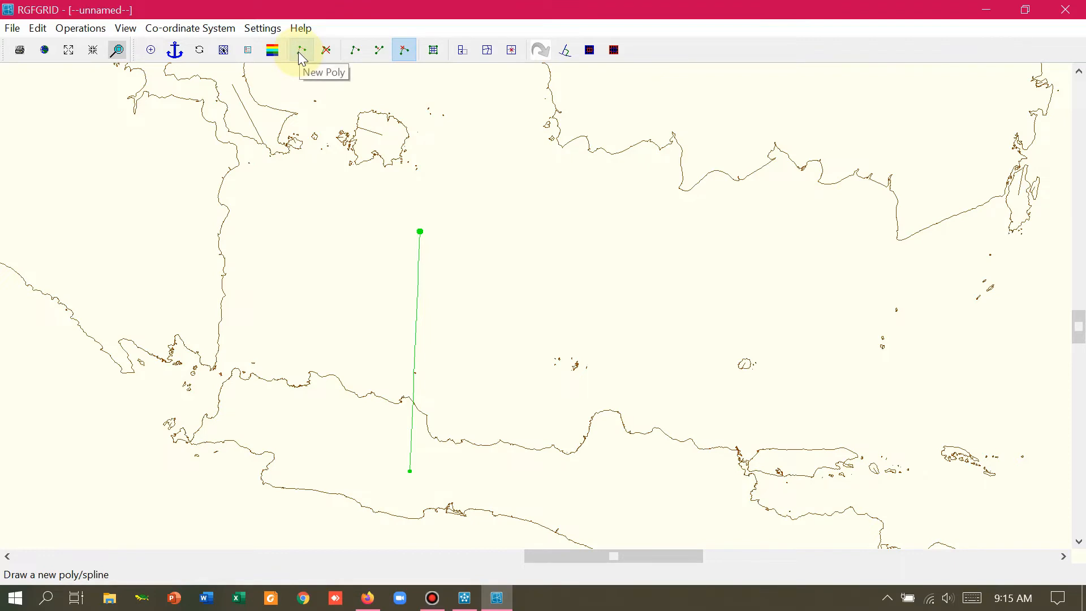
pyautogui.click(302, 54)
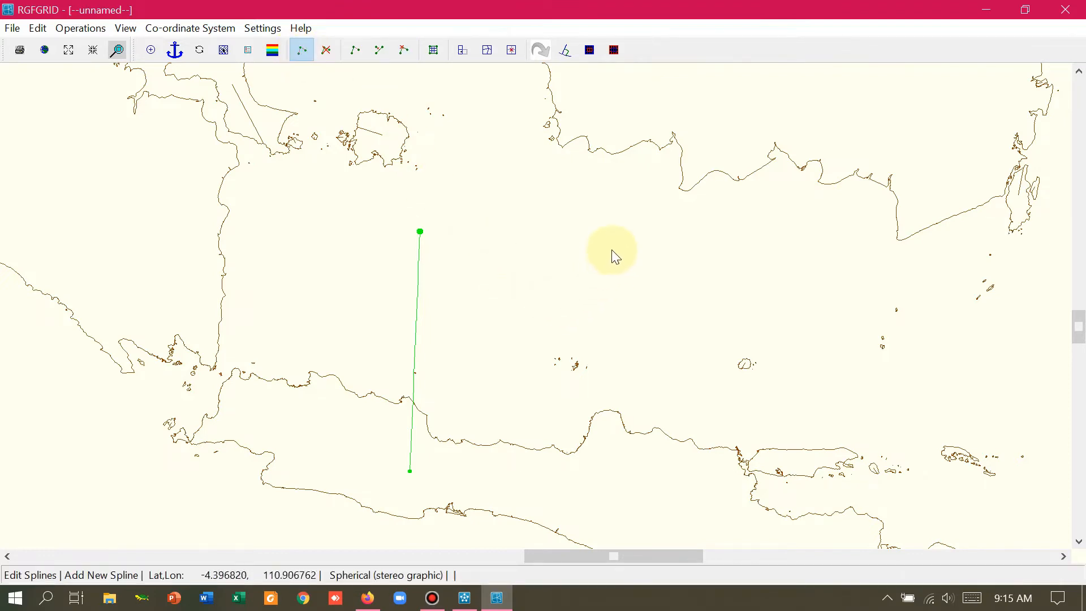
pyautogui.click(615, 231)
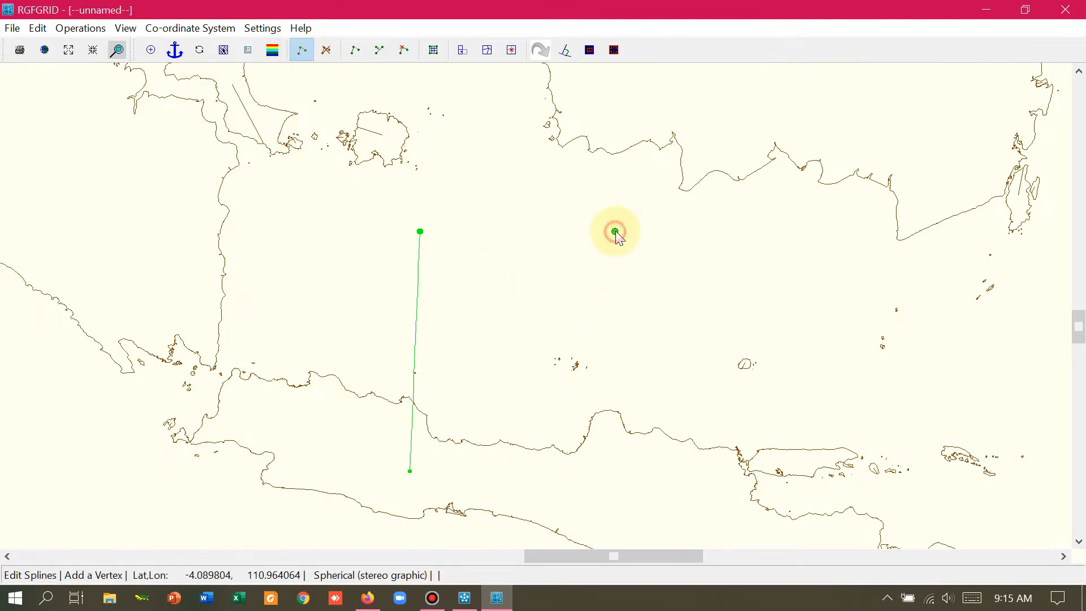
pyautogui.click(610, 486)
pyautogui.rightClick(609, 487)
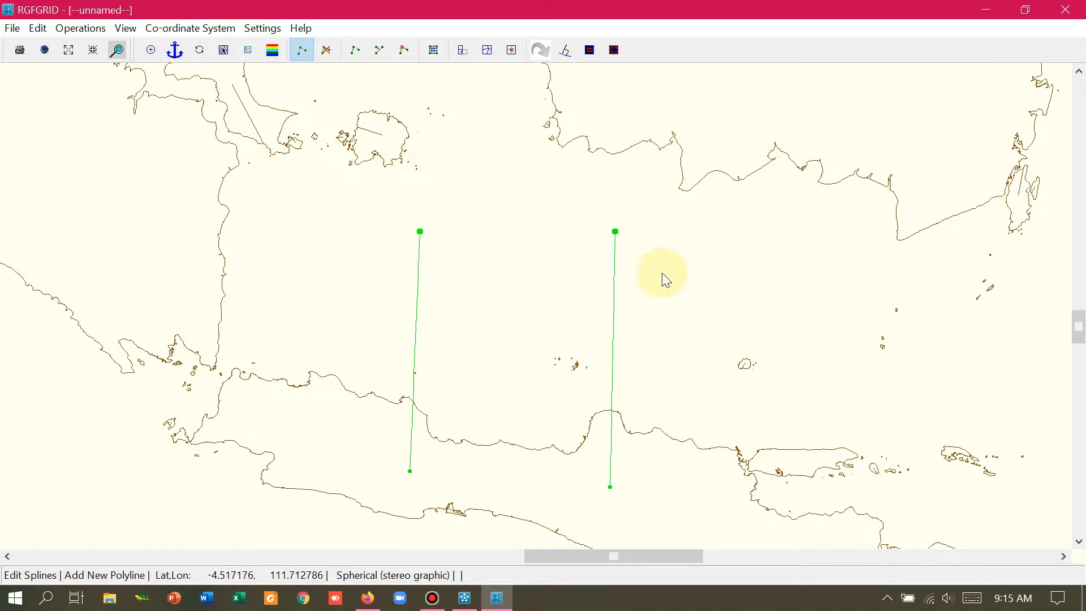
# Step: Draw two west-east splines crossing both north-south splines, one near their northern ends and one near latitude -7.1
pyautogui.click(399, 244)
pyautogui.click(642, 247)
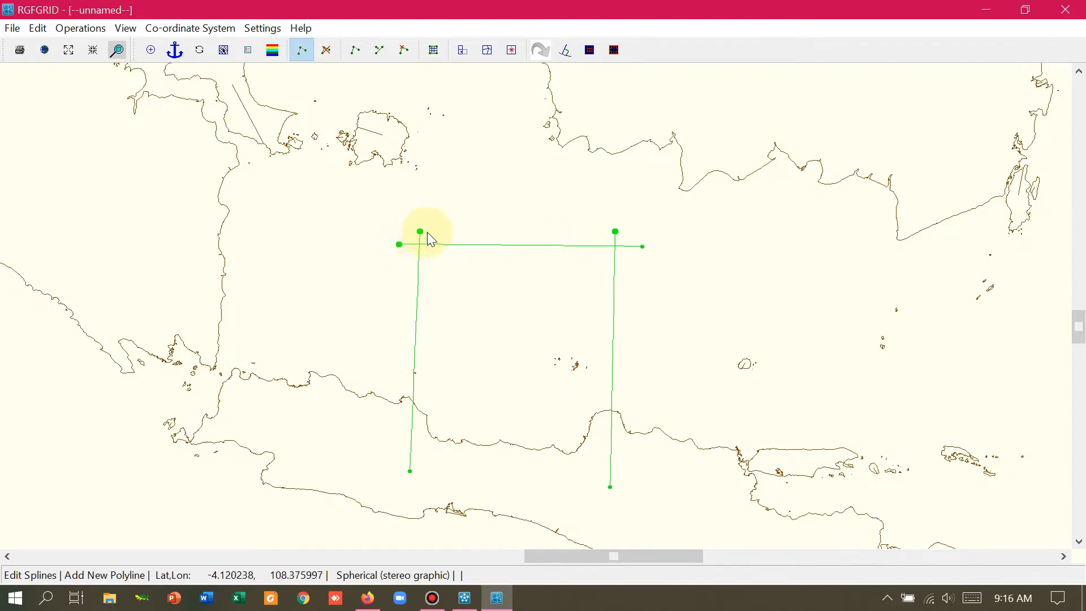
pyautogui.click(399, 457)
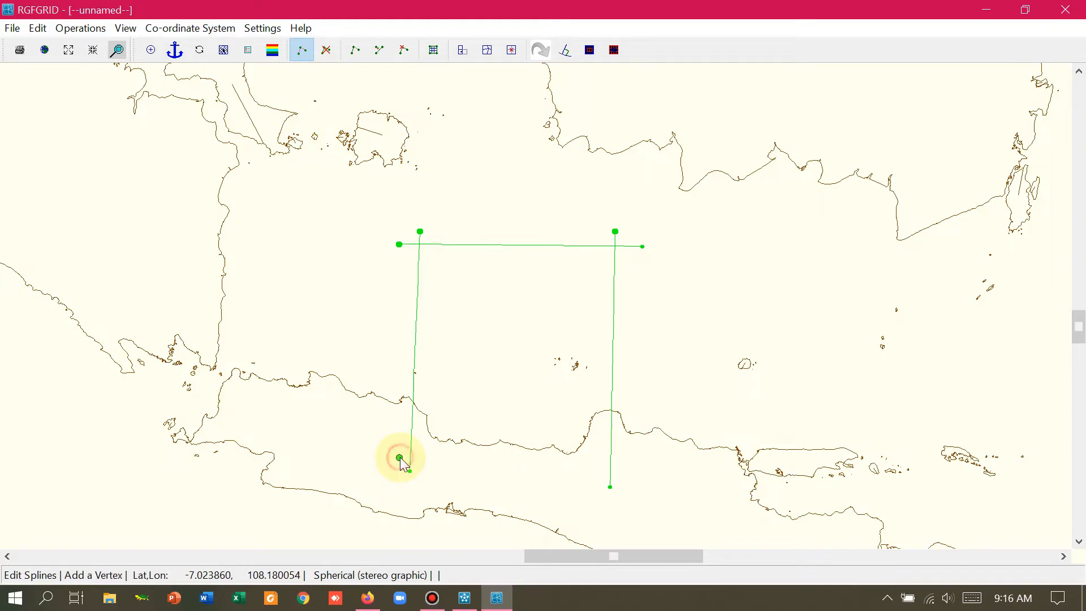
pyautogui.click(622, 466)
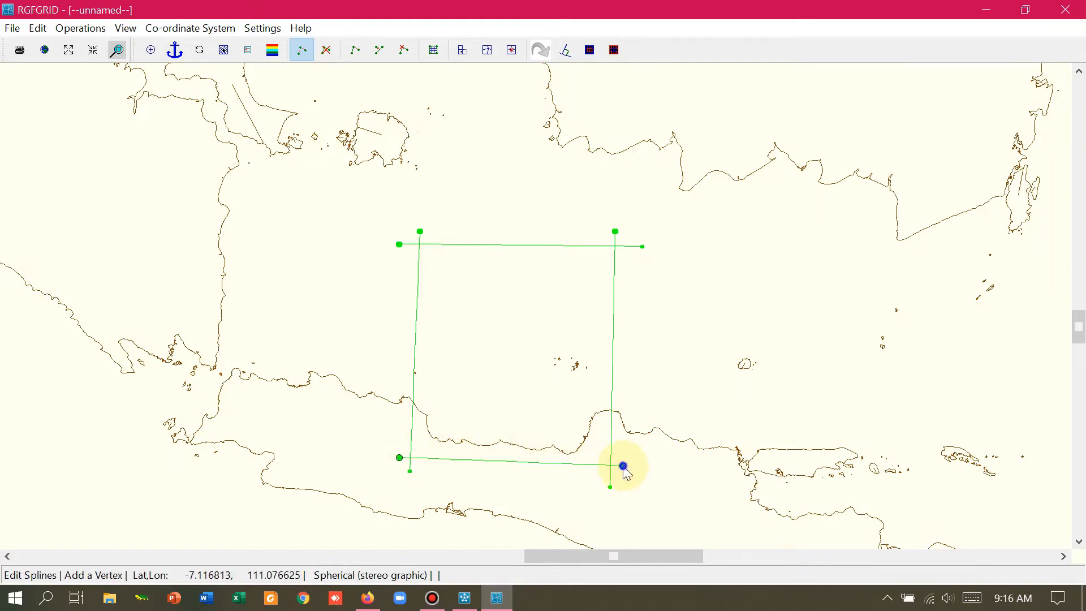
pyautogui.rightClick(622, 466)
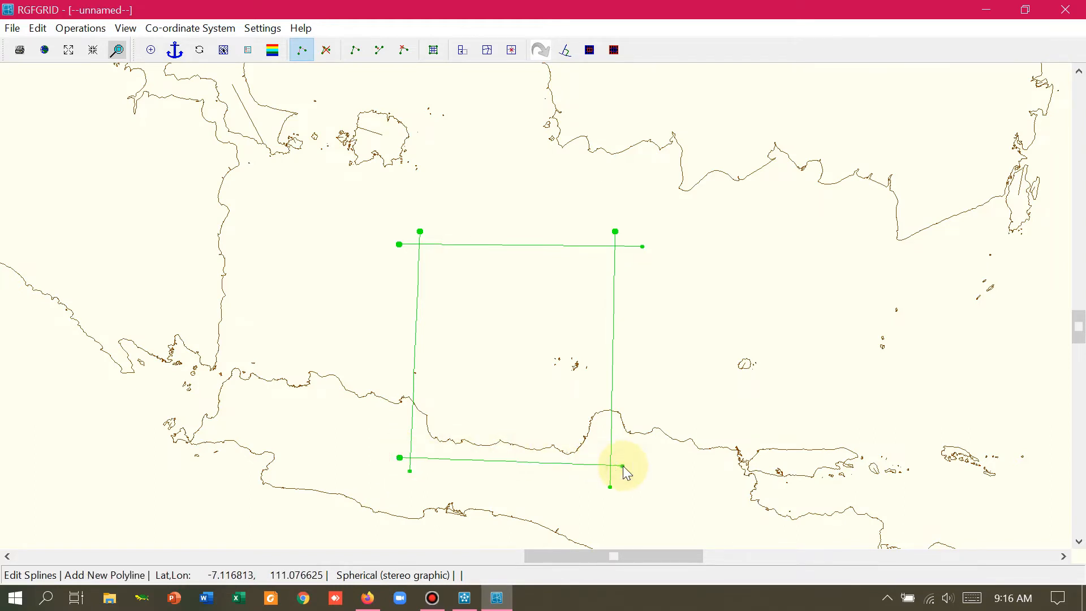
# Step: Divide the spline frame with a middle north-south spline near longitude 109.6 and a middle west-east spline near latitude -5.6
pyautogui.click(513, 227)
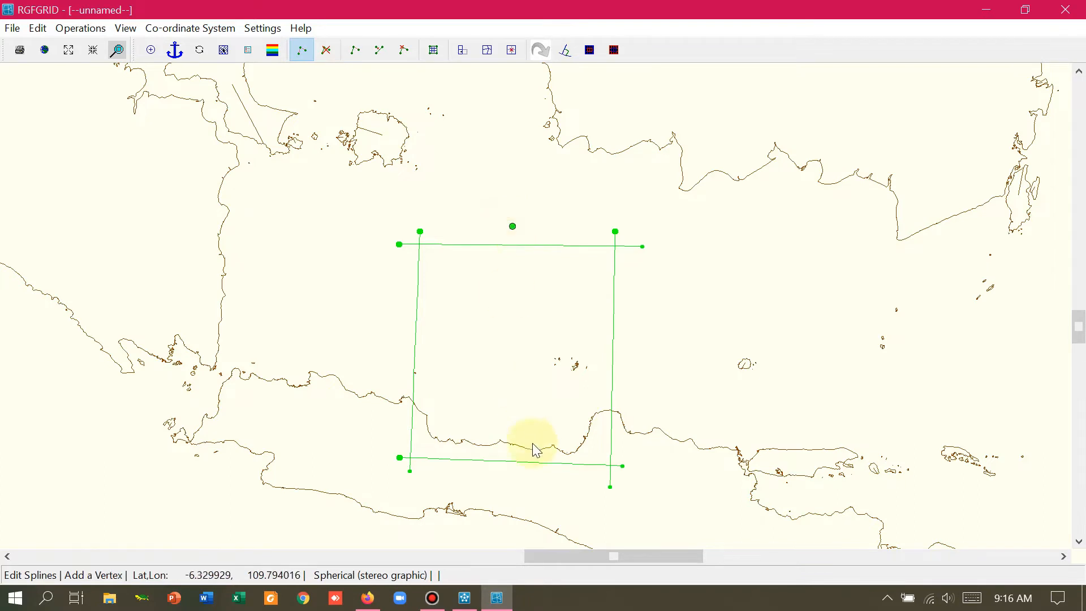
pyautogui.click(510, 473)
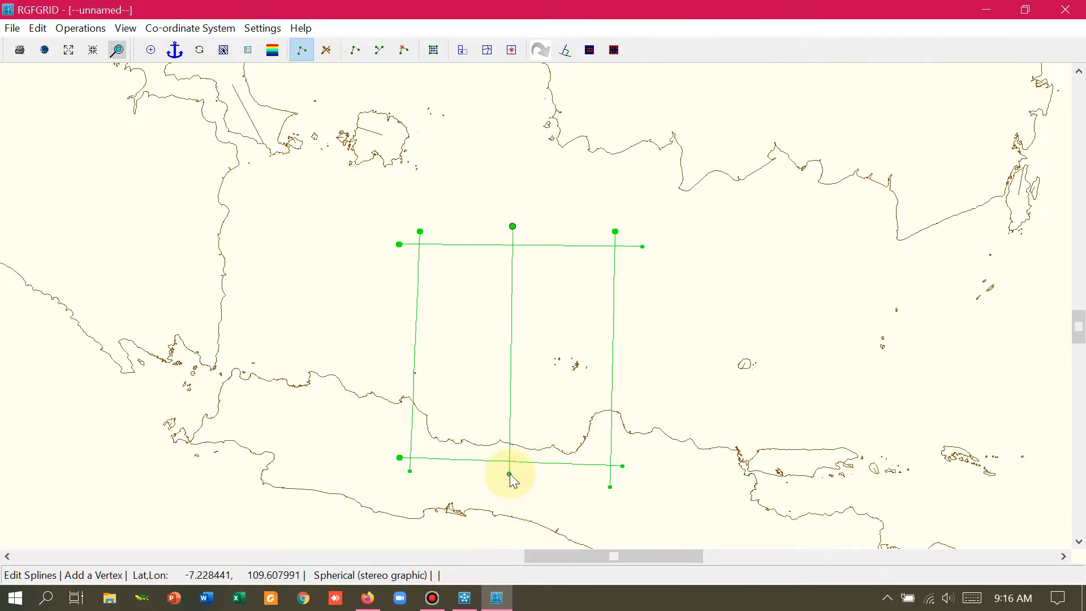
pyautogui.rightClick(510, 473)
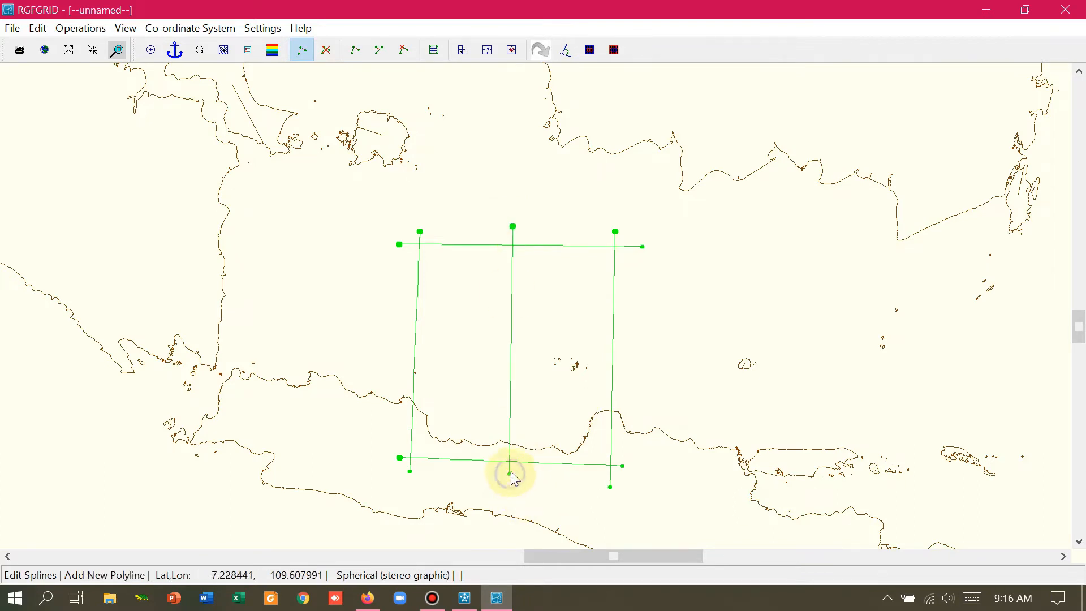
pyautogui.click(394, 342)
pyautogui.click(640, 350)
pyautogui.rightClick(640, 350)
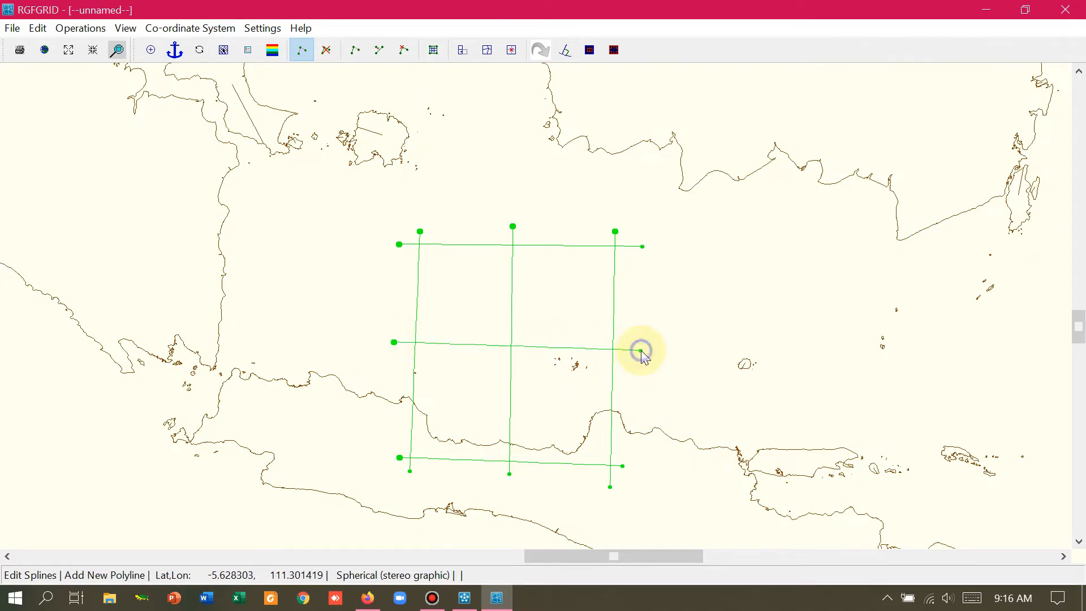
# Step: Add two intermediate north-south splines, one halfway through the western half of the frame and one halfway through the eastern half
pyautogui.click(464, 228)
pyautogui.click(460, 471)
pyautogui.rightClick(460, 471)
pyautogui.click(571, 228)
pyautogui.rightClick(568, 227)
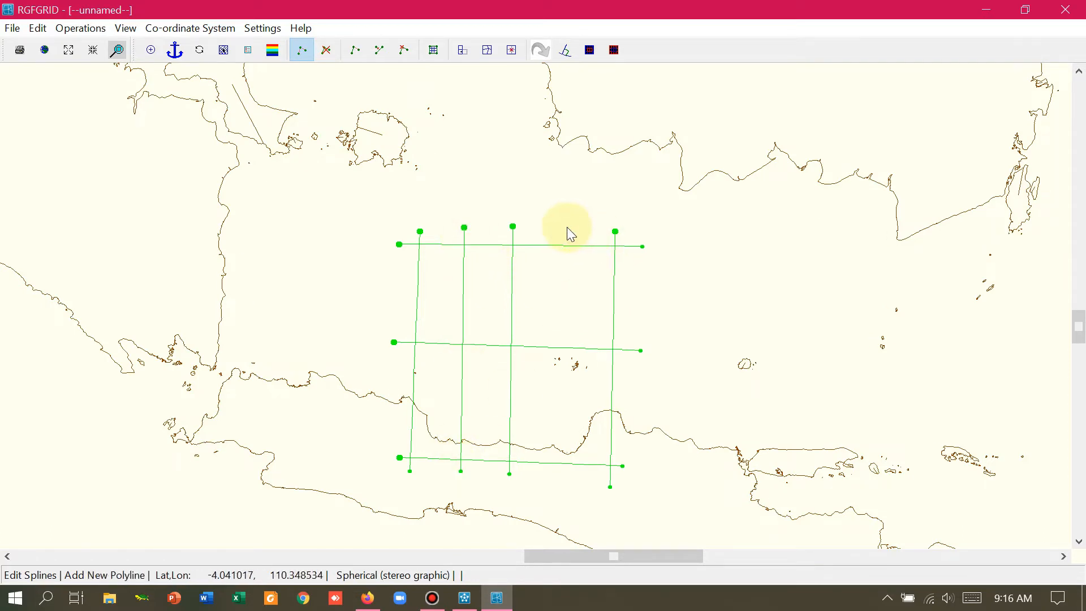
pyautogui.click(565, 226)
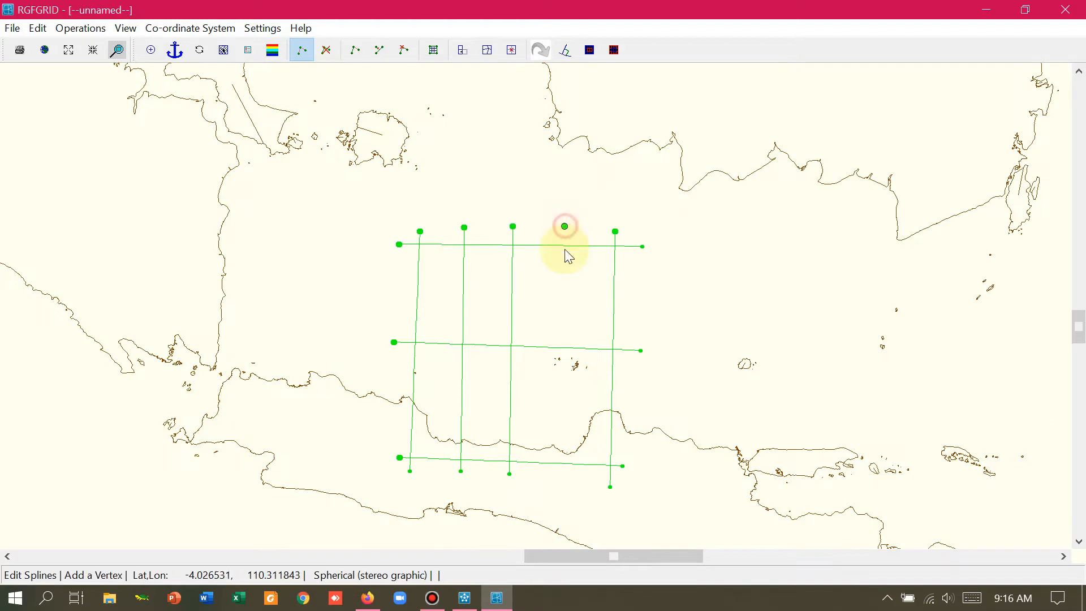
pyautogui.click(563, 474)
pyautogui.rightClick(563, 473)
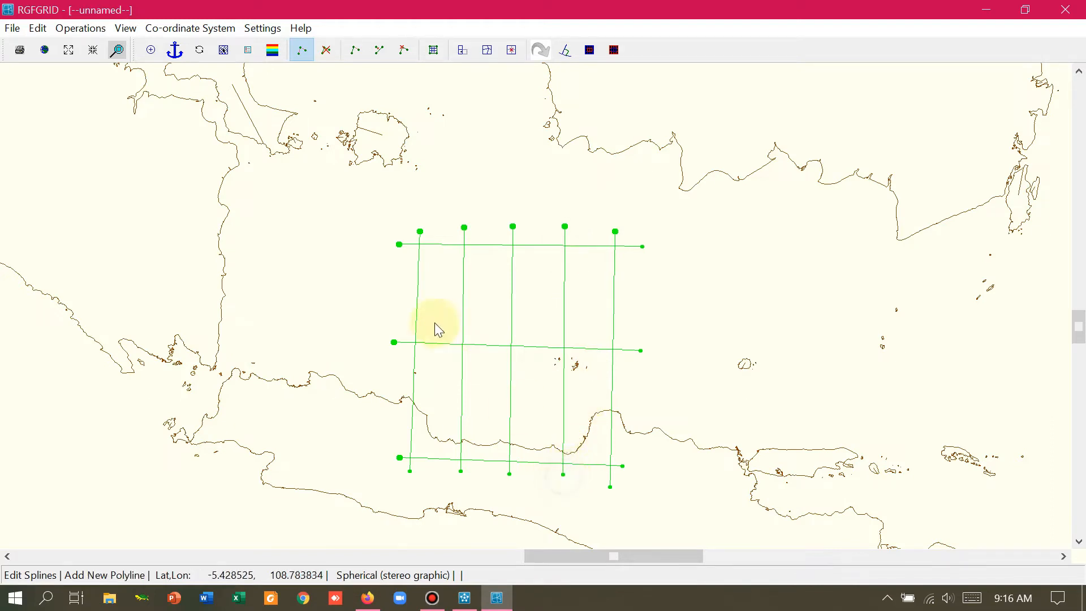
# Step: Add two intermediate west-east splines across the frame, one near latitude -4.9 and one near latitude -6.3
pyautogui.click(398, 296)
pyautogui.click(625, 296)
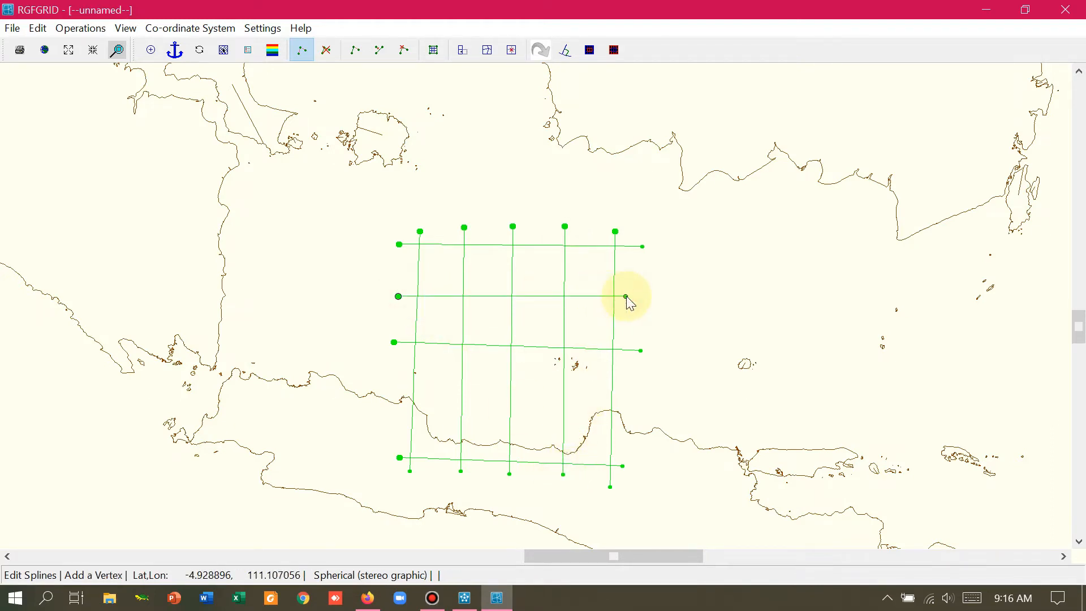
pyautogui.rightClick(625, 296)
pyautogui.click(401, 397)
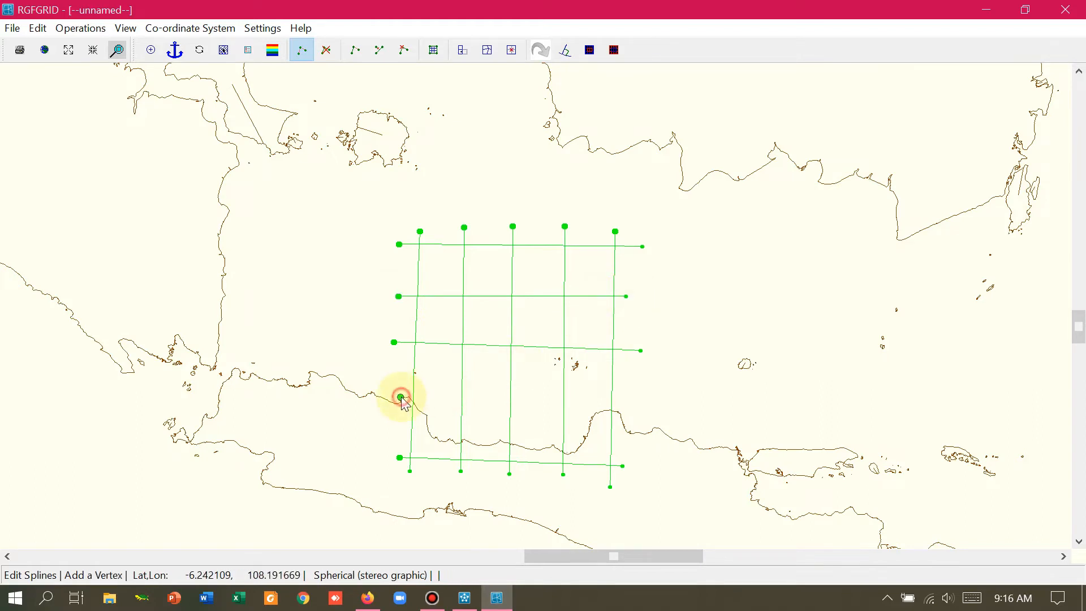
pyautogui.click(633, 405)
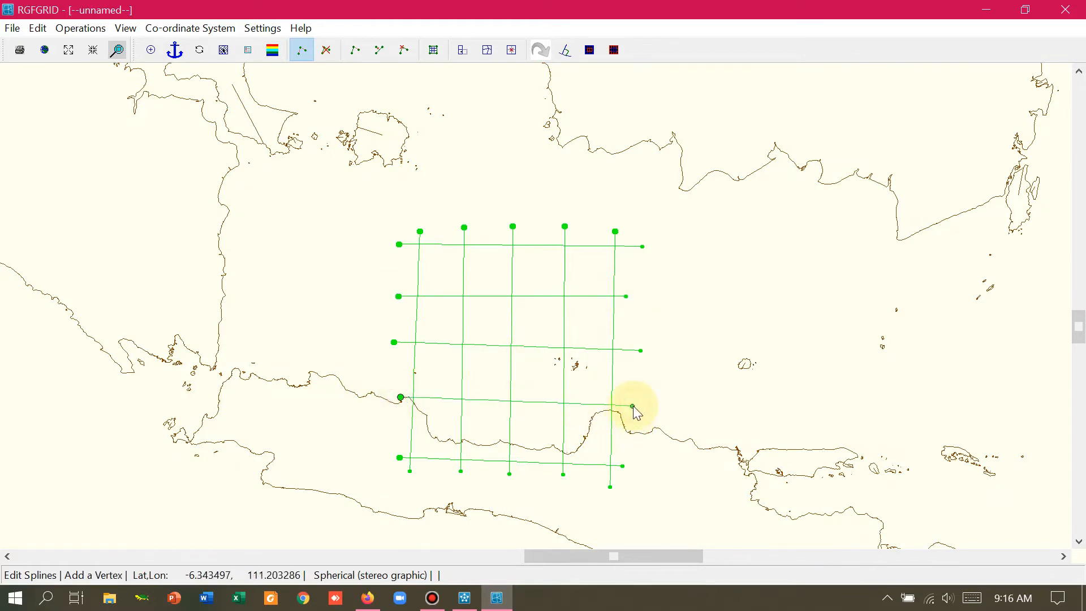
pyautogui.rightClick(633, 405)
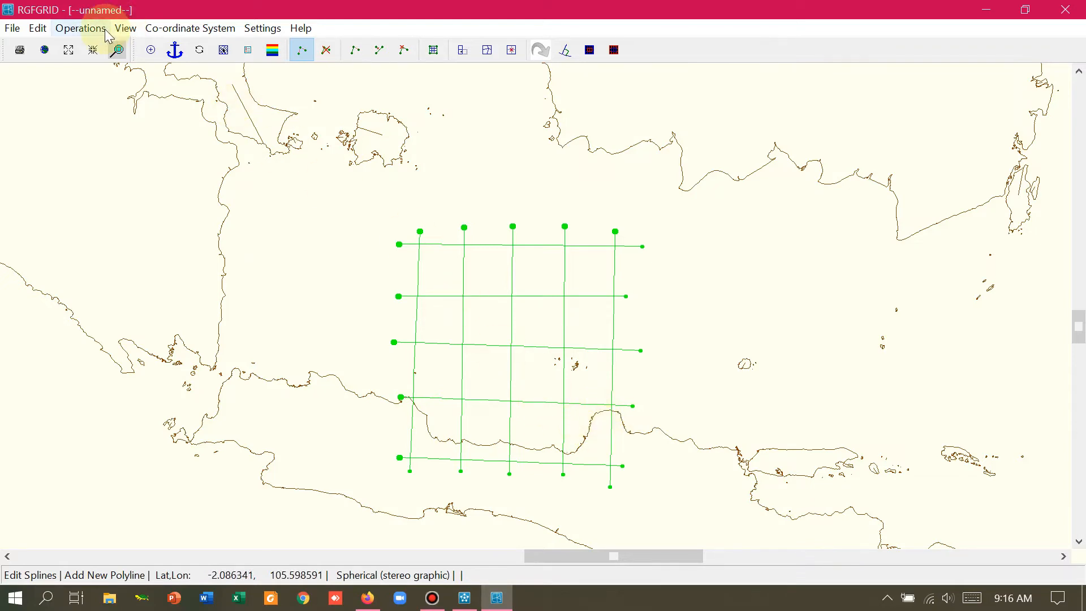
# Step: Change the splines into a grid and delete the splines
pyautogui.click(81, 29)
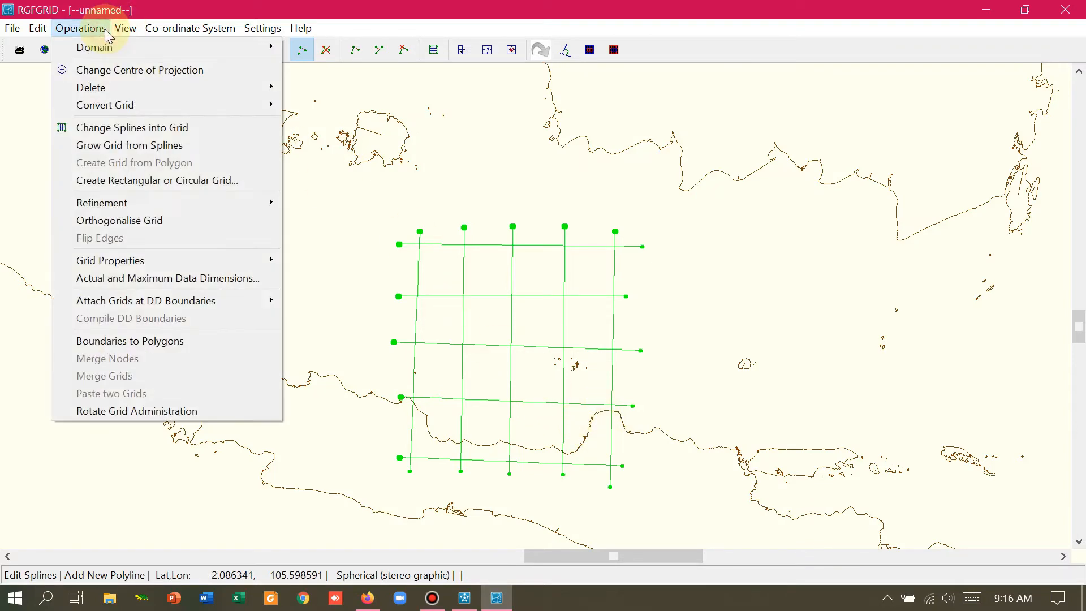
pyautogui.click(99, 135)
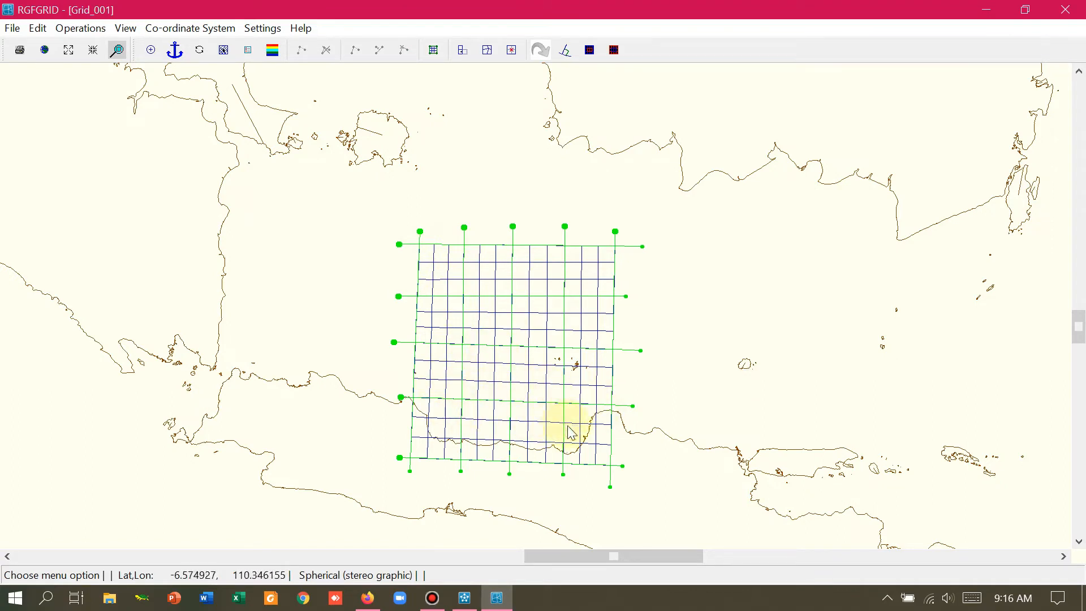
pyautogui.click(81, 28)
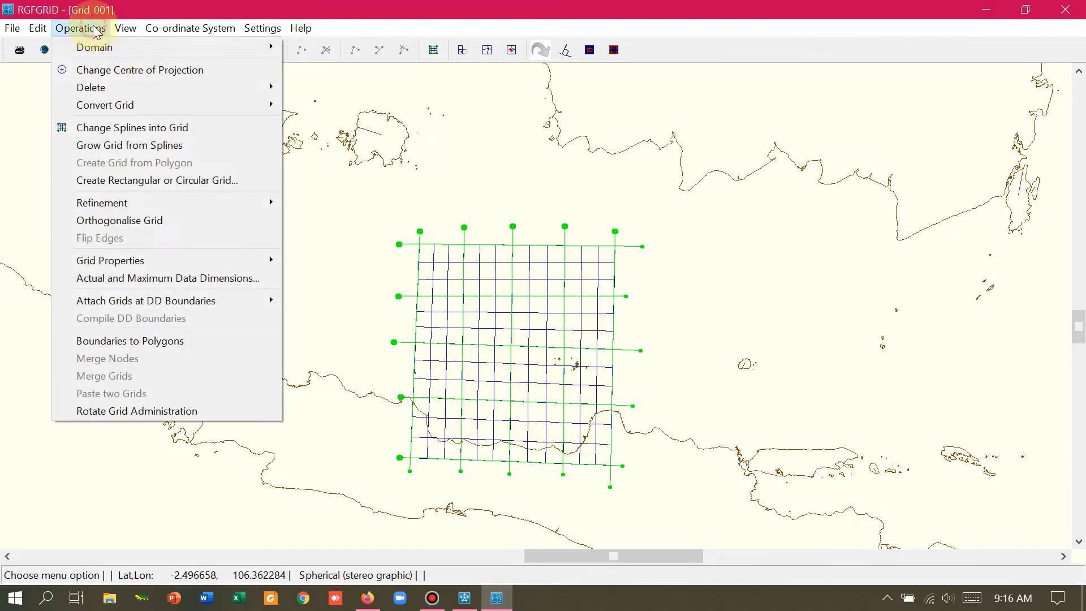
pyautogui.moveTo(107, 90)
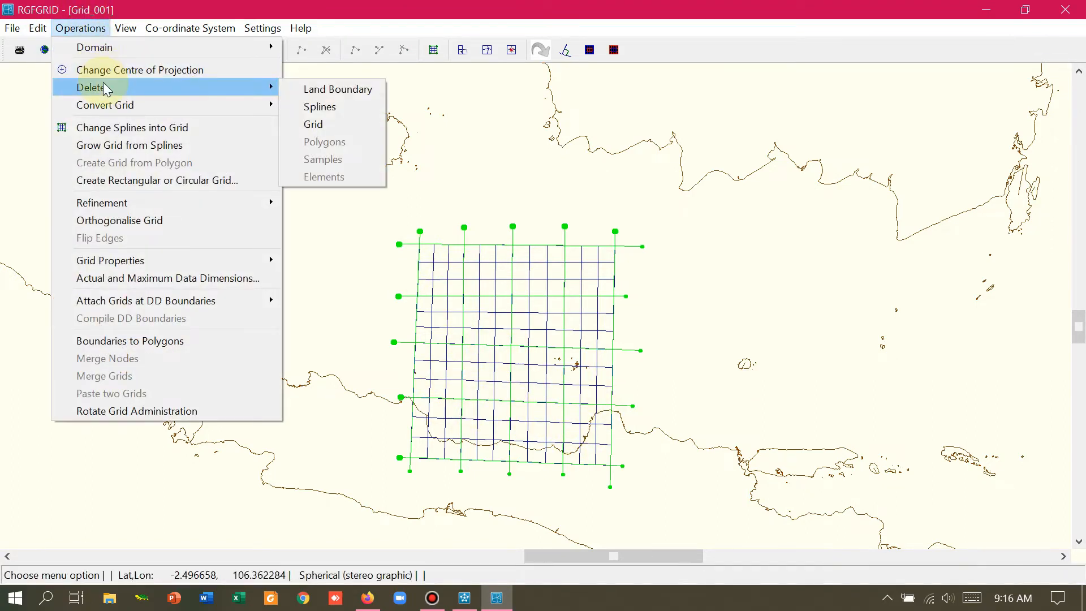
pyautogui.click(309, 108)
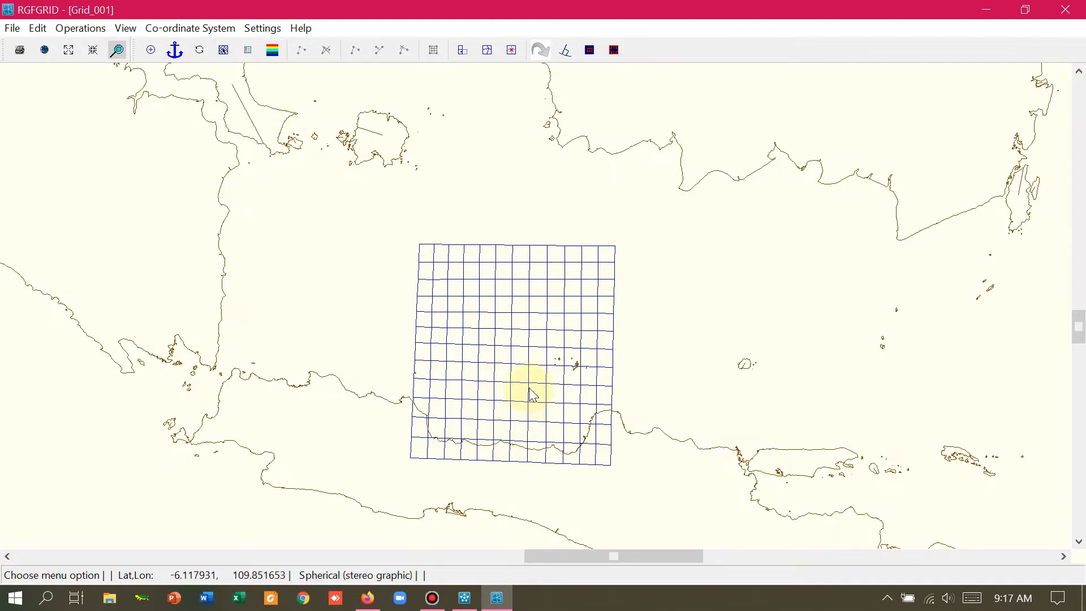
# Step: Refine the whole grid by one level
pyautogui.click(101, 31)
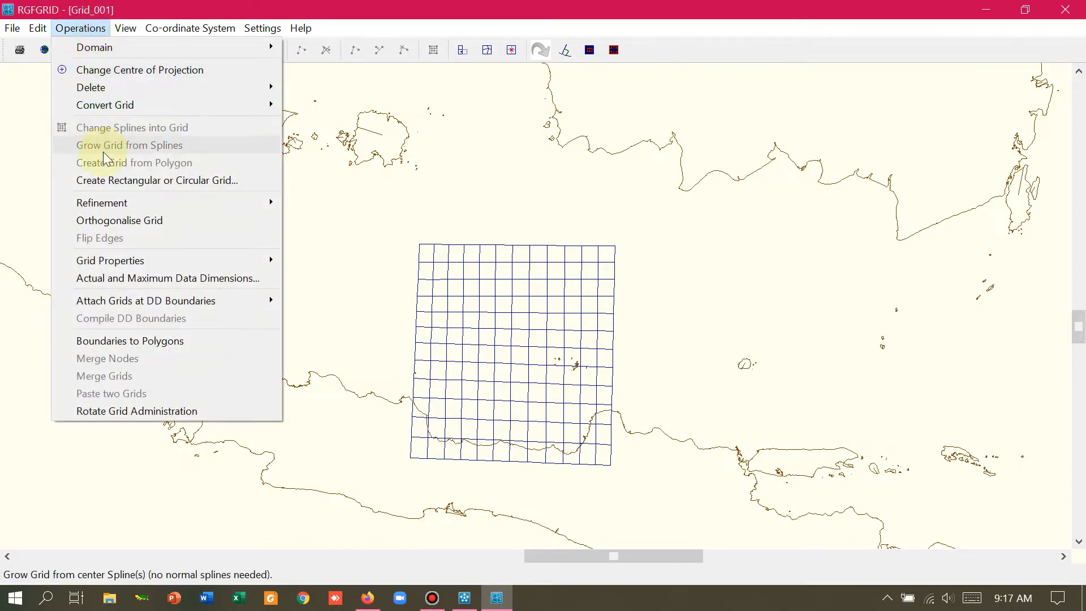
pyautogui.moveTo(113, 207)
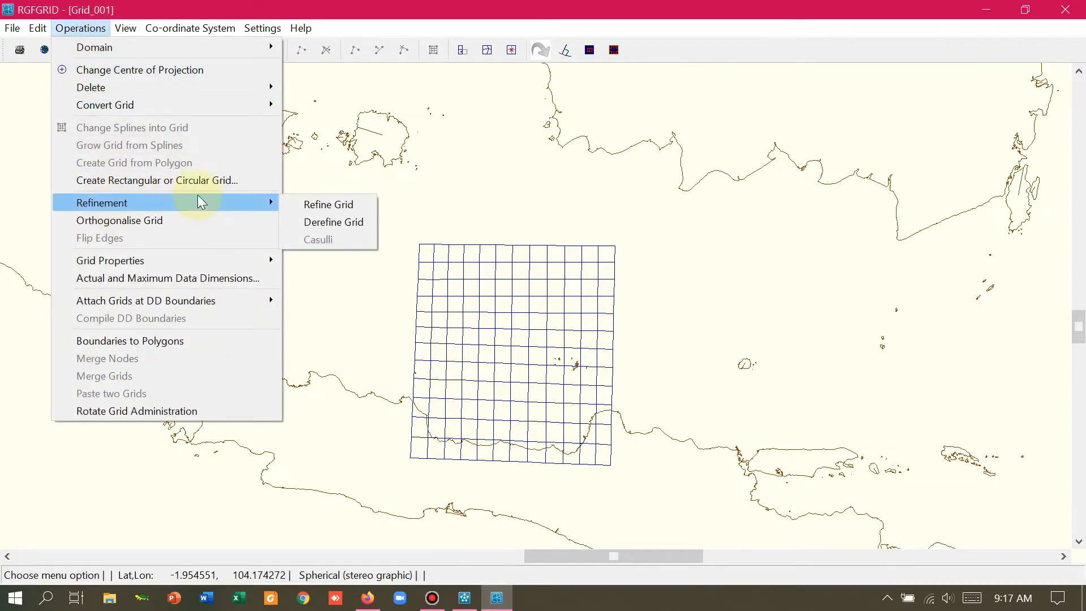
pyautogui.click(319, 208)
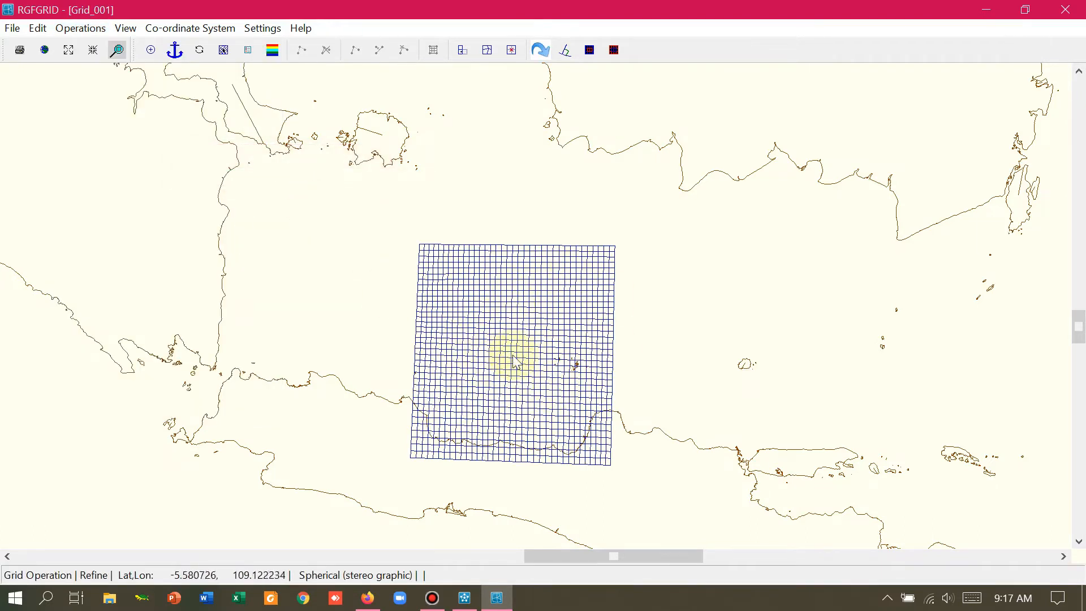
# Step: Refine the grid a second time for a much finer cell spacing
pyautogui.click(95, 30)
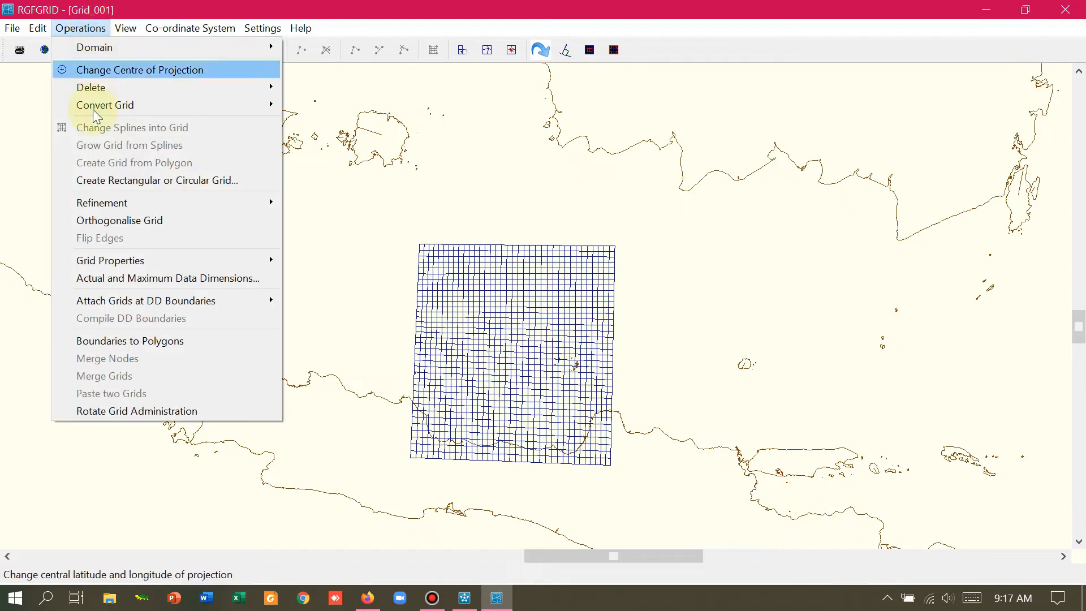
pyautogui.moveTo(127, 201)
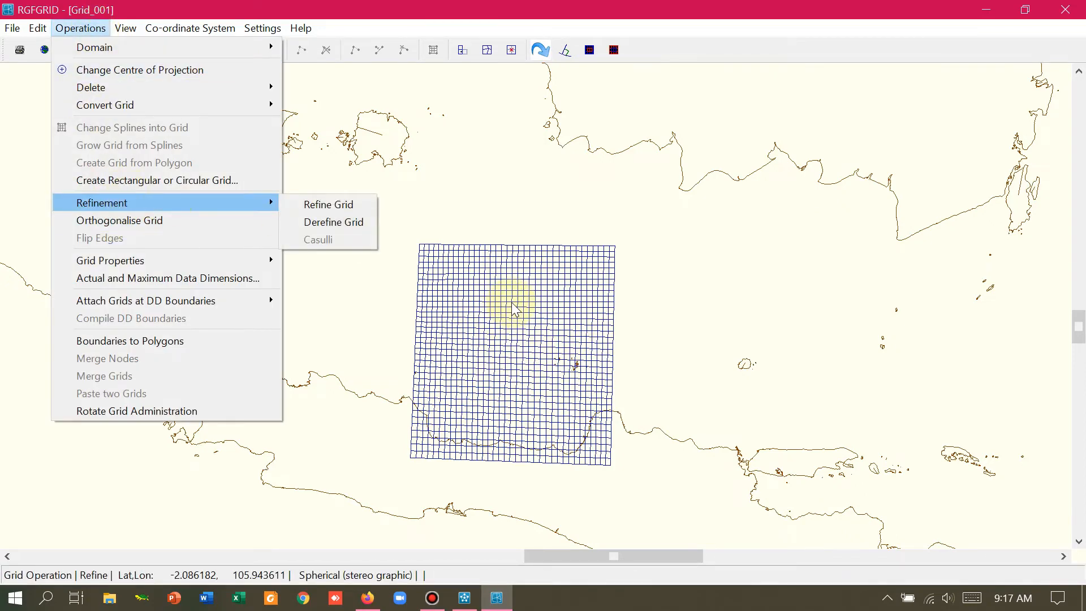
pyautogui.click(395, 311)
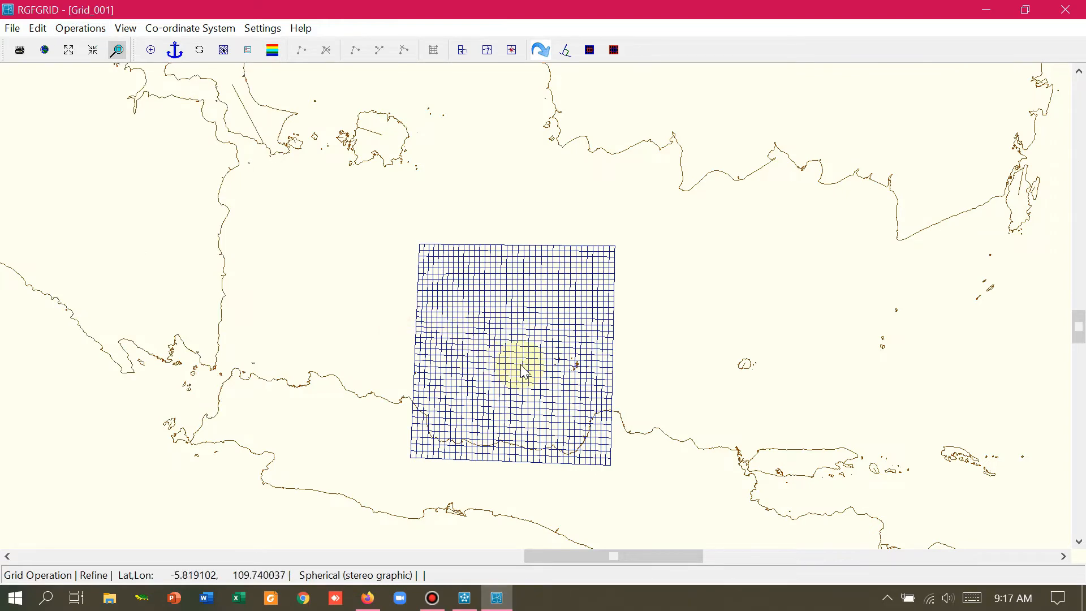
pyautogui.scroll(1, 521, 365)
pyautogui.scroll(2, 520, 365)
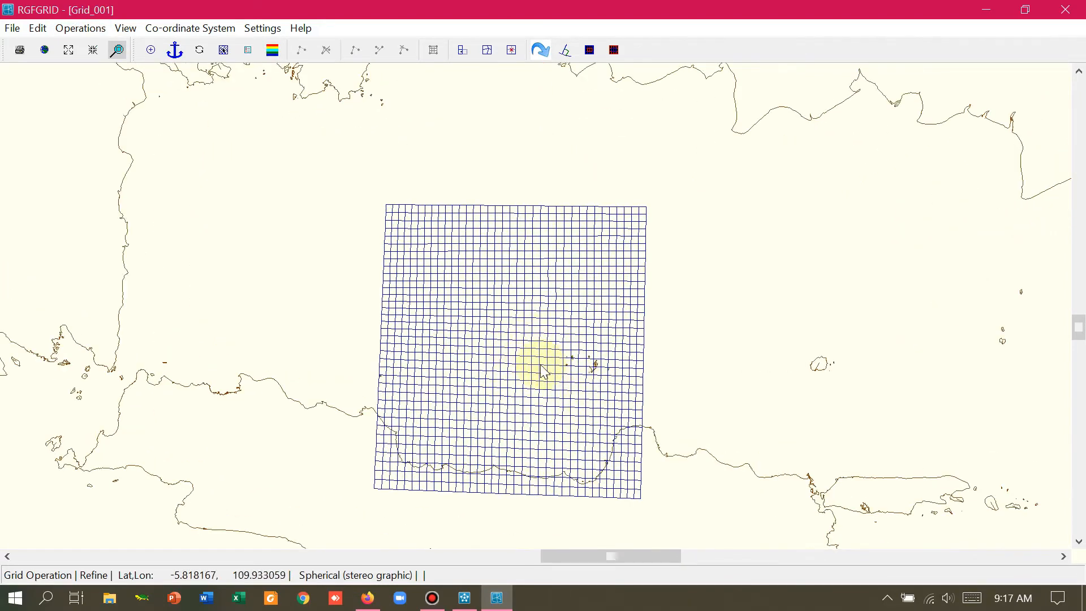
pyautogui.click(80, 28)
pyautogui.moveTo(195, 202)
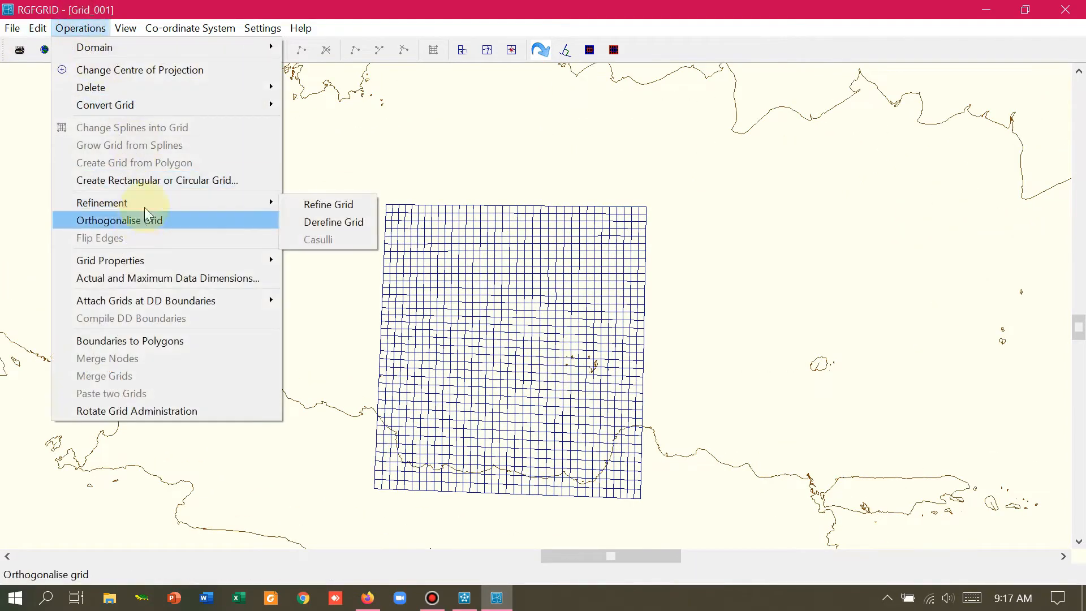
pyautogui.click(292, 205)
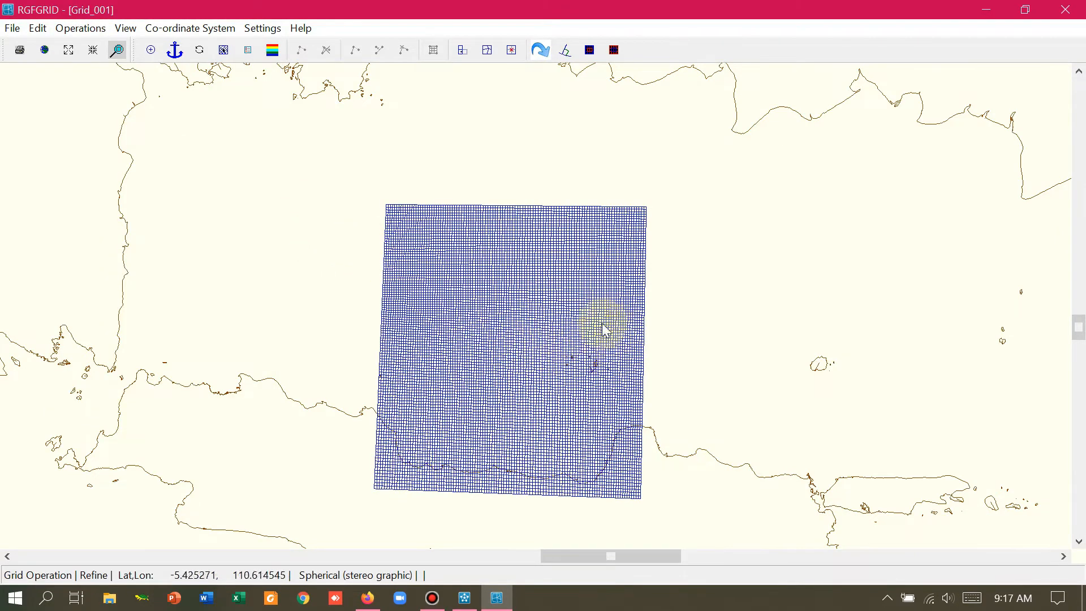
# Step: Derefine the grid by one level
pyautogui.scroll(1, 539, 364)
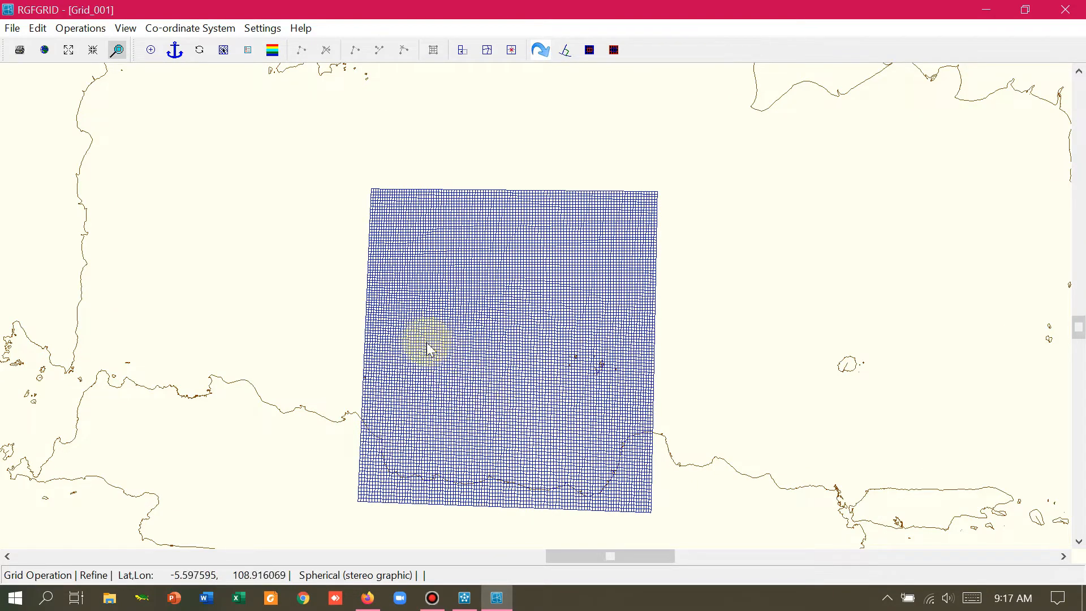
pyautogui.click(82, 29)
pyautogui.moveTo(121, 204)
pyautogui.click(319, 222)
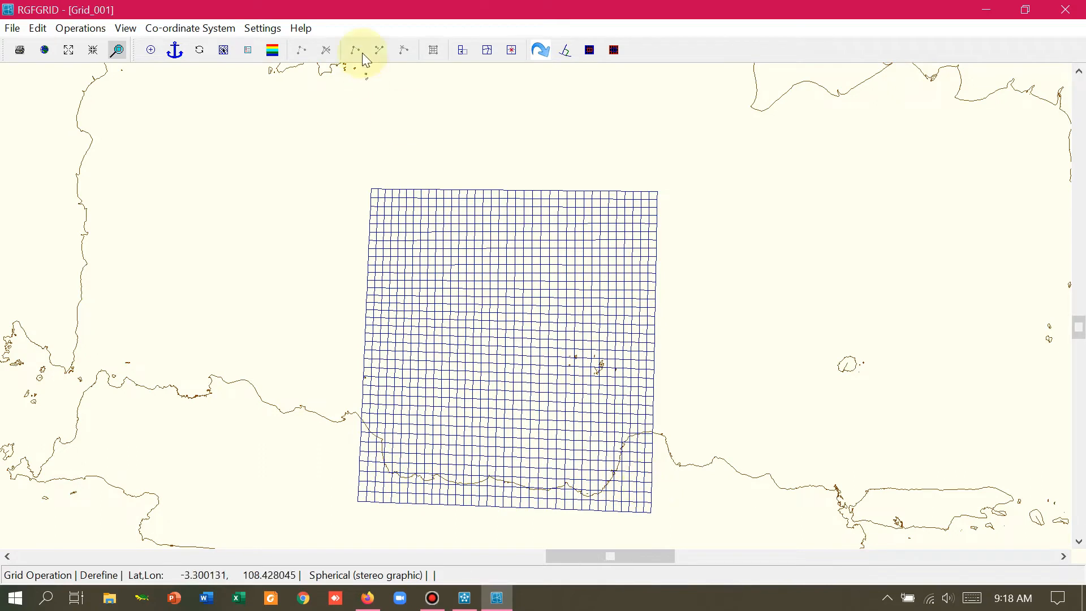
# Step: Derefine the grid once more back to its original coarse cells
pyautogui.click(511, 50)
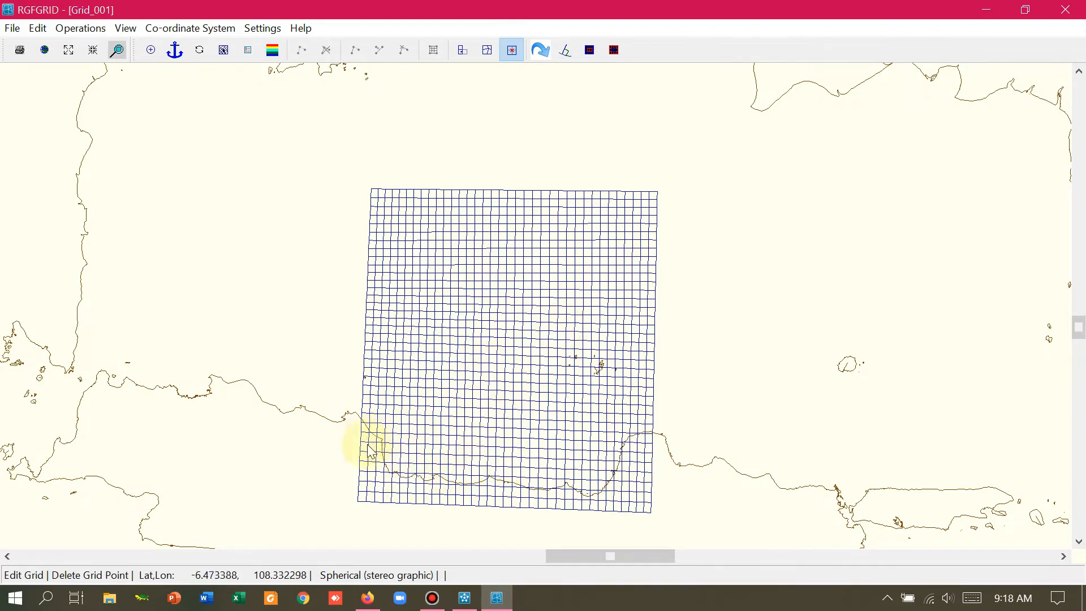
pyautogui.click(94, 29)
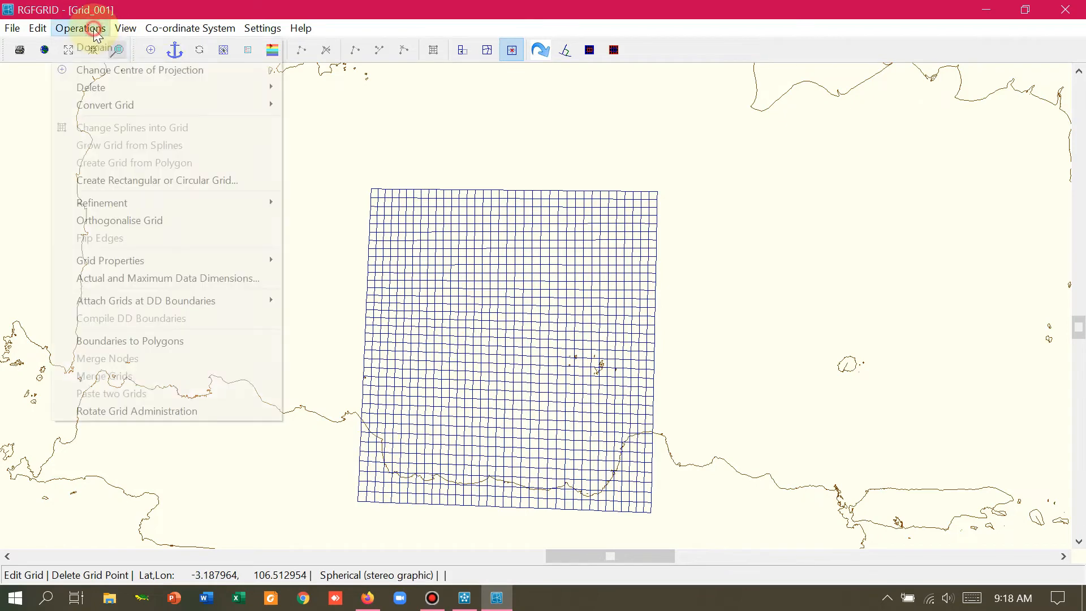
pyautogui.moveTo(266, 203)
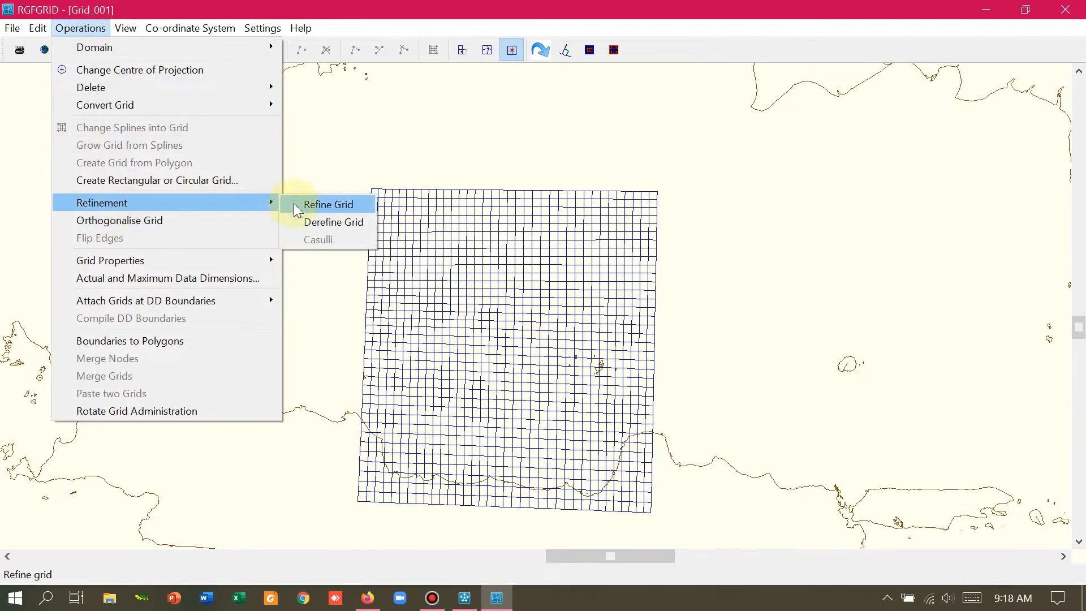
pyautogui.click(310, 222)
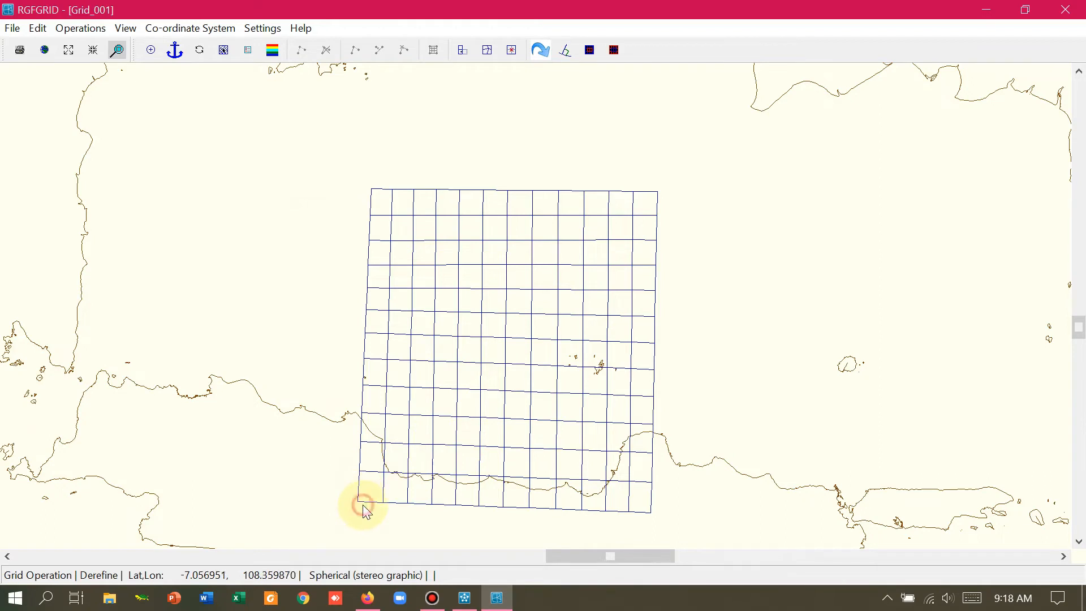
# Step: Delete the coarse grid points on land at the southwest and southeast corners, and refine the trimmed grid once
pyautogui.click(511, 50)
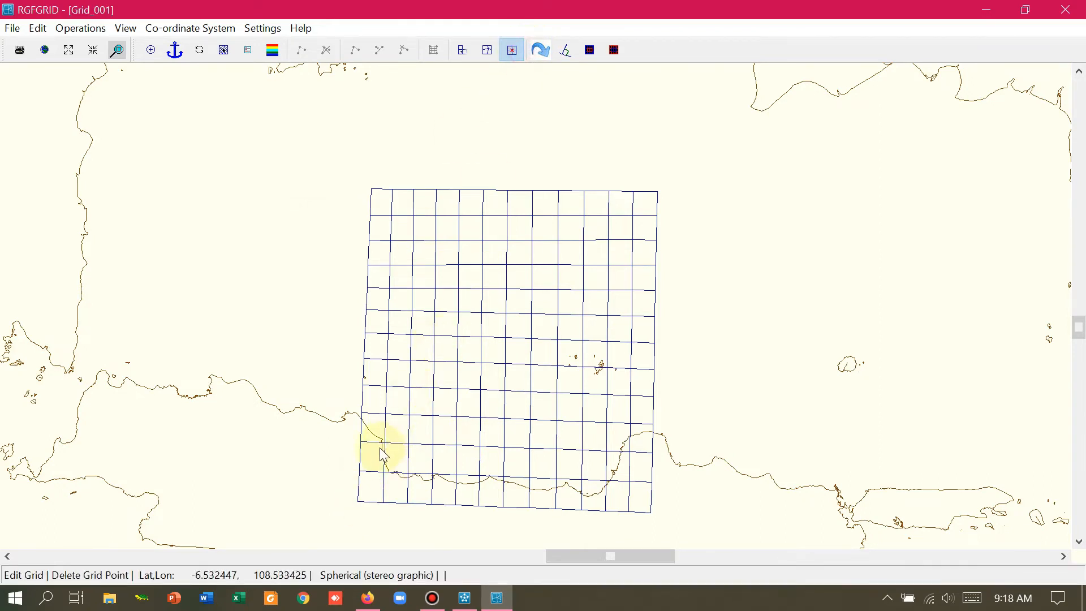
pyautogui.click(365, 496)
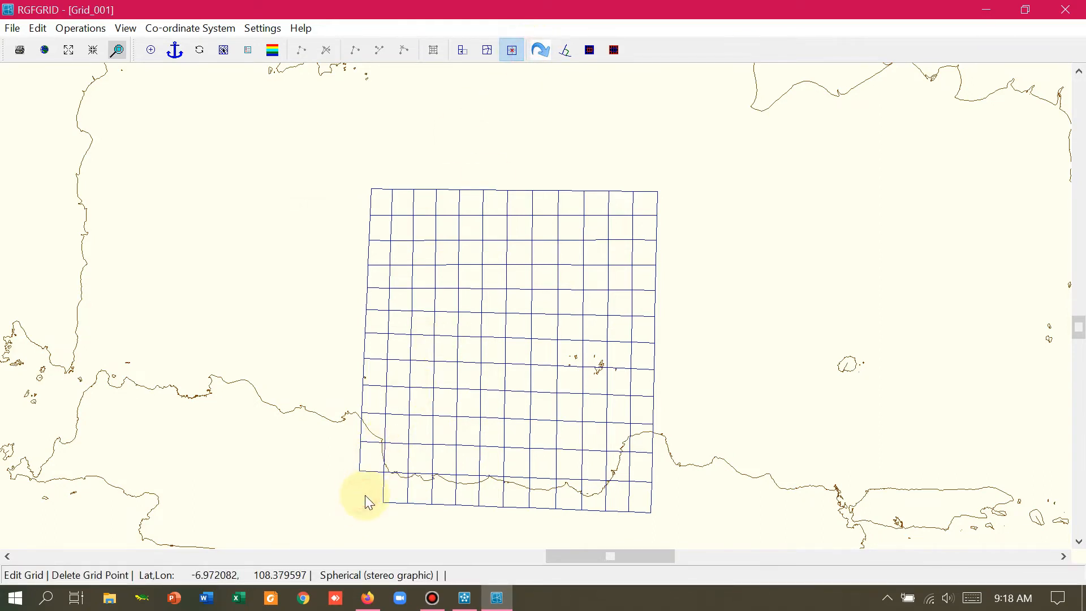
pyautogui.click(648, 499)
pyautogui.click(649, 479)
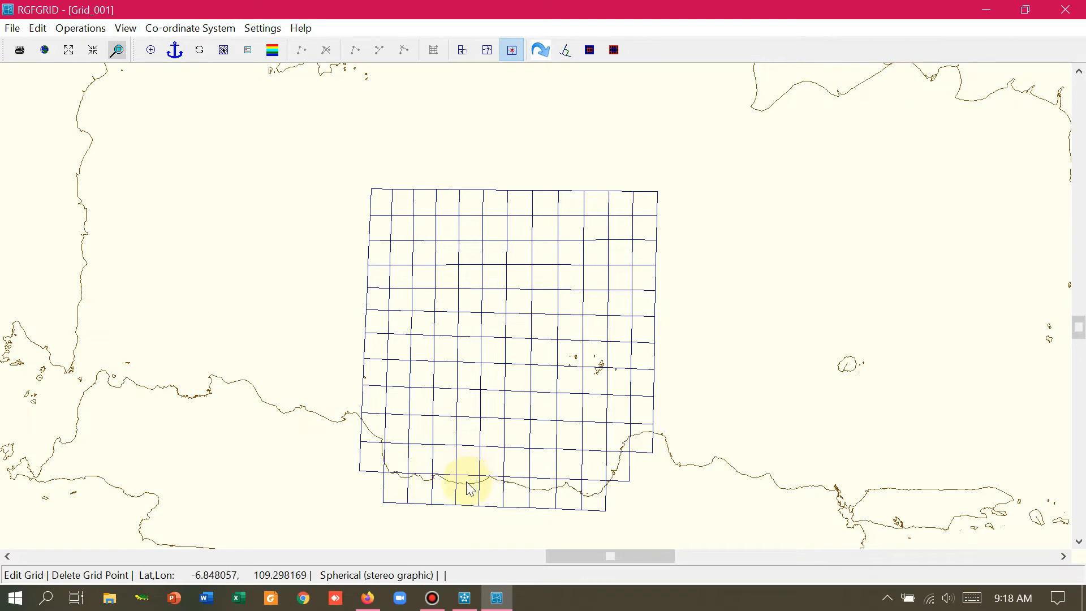
pyautogui.click(80, 28)
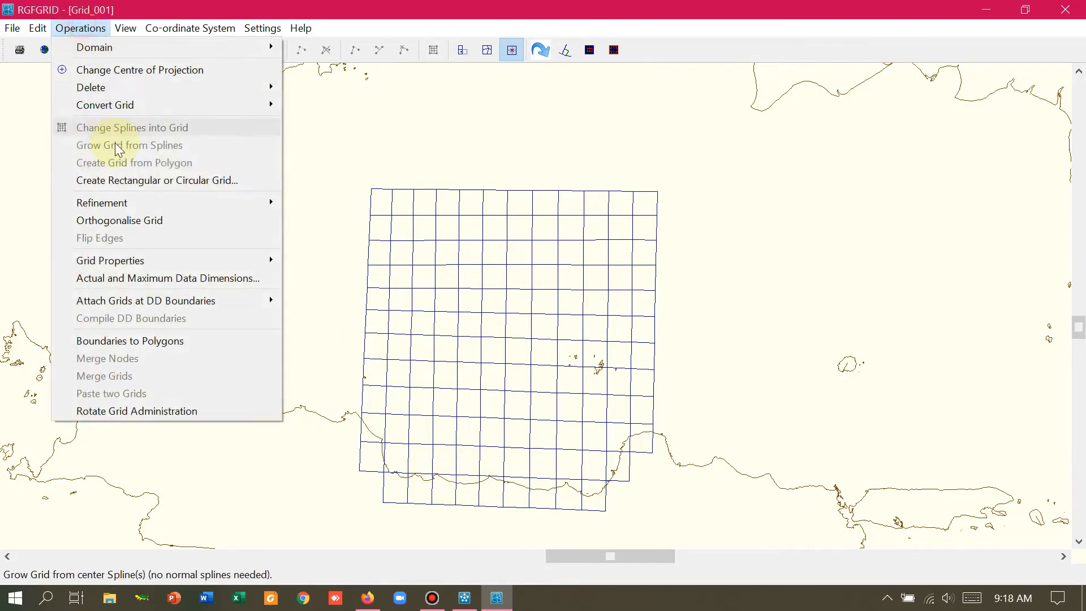
pyautogui.click(299, 205)
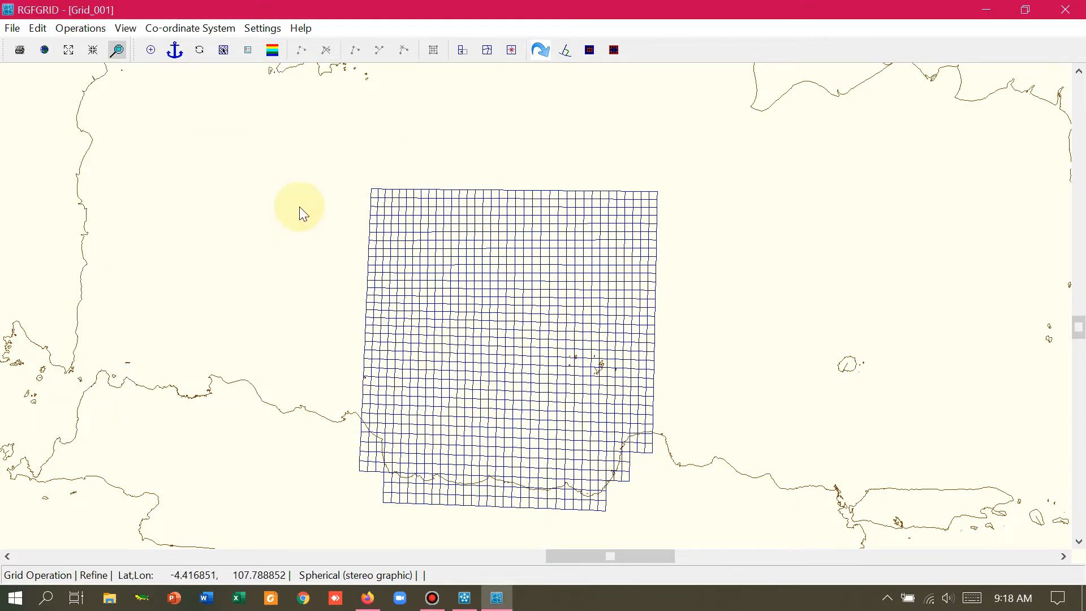
# Step: Delete the fine grid points on land at the southwest corner so the grid edge steps along the coastline
pyautogui.click(523, 51)
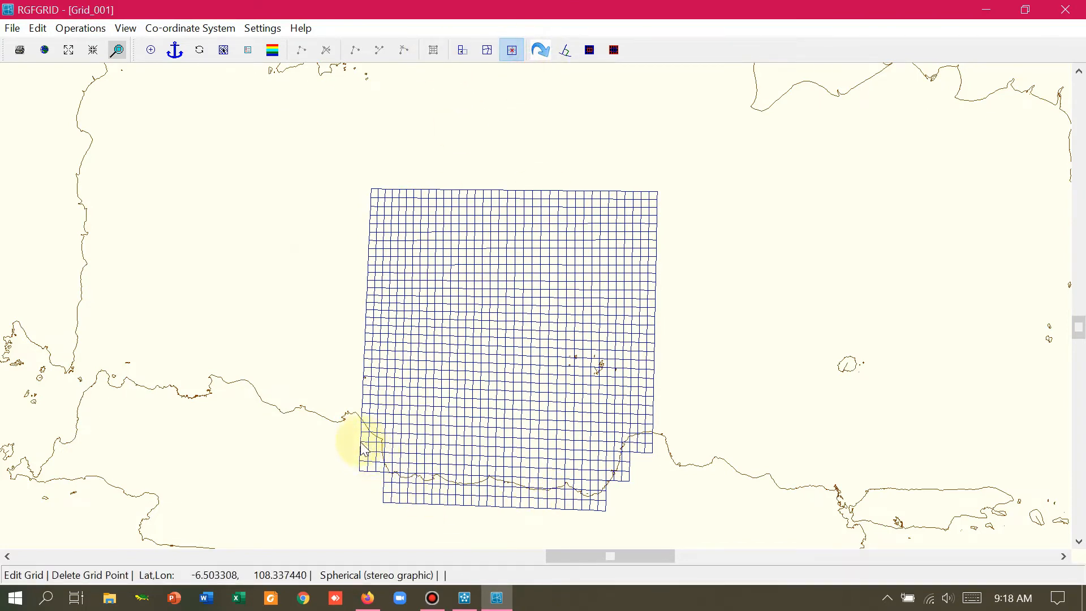
pyautogui.click(367, 452)
pyautogui.click(359, 467)
pyautogui.click(373, 466)
pyautogui.click(382, 482)
pyautogui.click(390, 488)
pyautogui.click(399, 491)
# Step: Delete the grid points on land along the western and middle part of the grid's southern edge
pyautogui.click(419, 498)
pyautogui.click(419, 495)
pyautogui.click(436, 494)
pyautogui.click(451, 496)
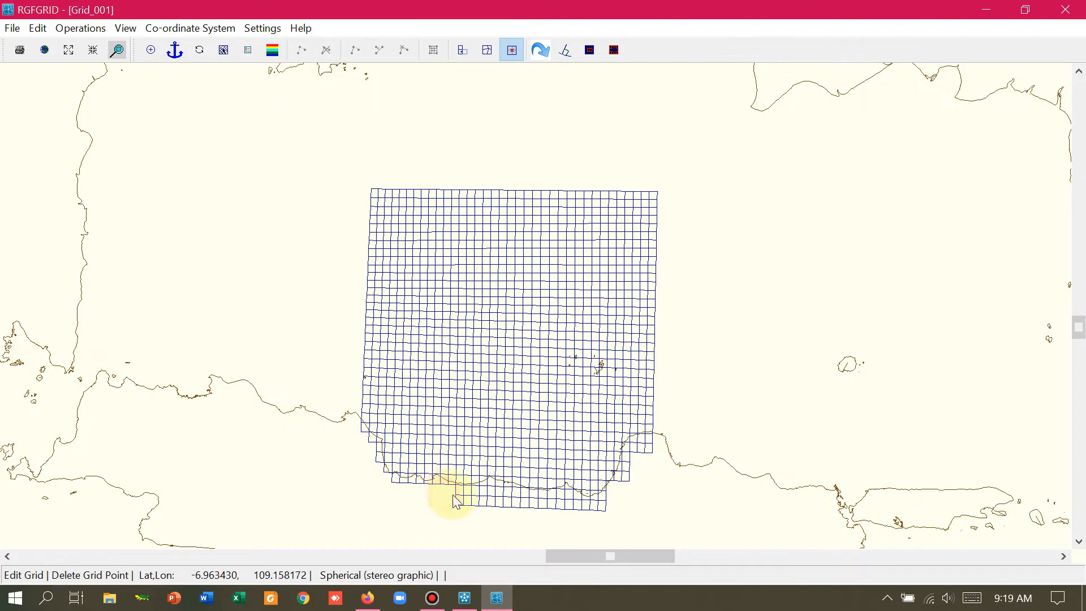
pyautogui.click(463, 495)
pyautogui.click(488, 496)
pyautogui.click(494, 491)
pyautogui.click(505, 502)
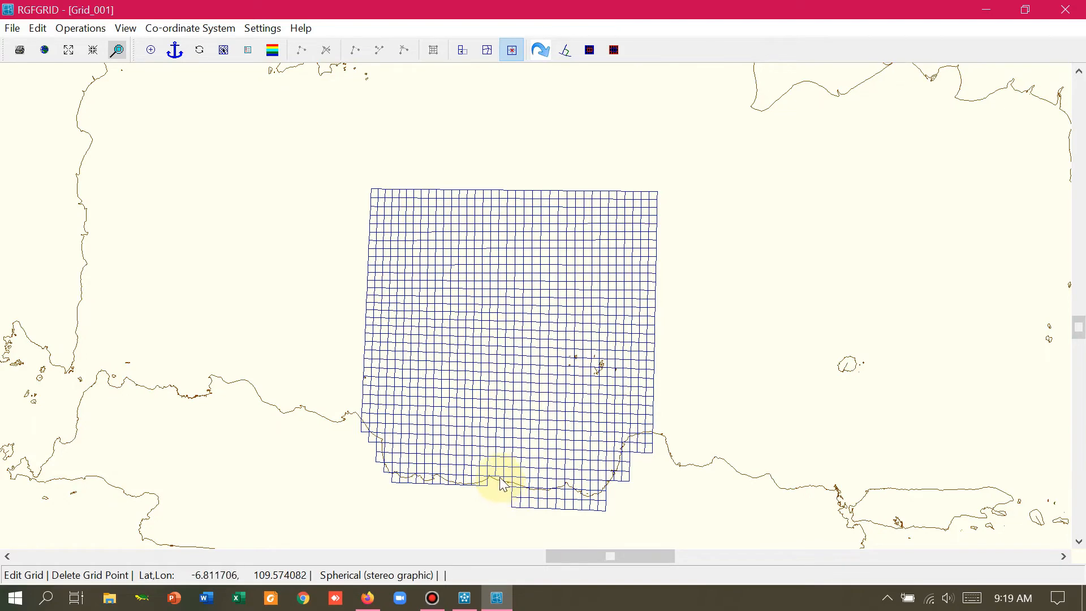
# Step: Delete the grid points on land along the eastern half of the southern edge, keeping the cells that reach the coastline
pyautogui.scroll(2, 503, 490)
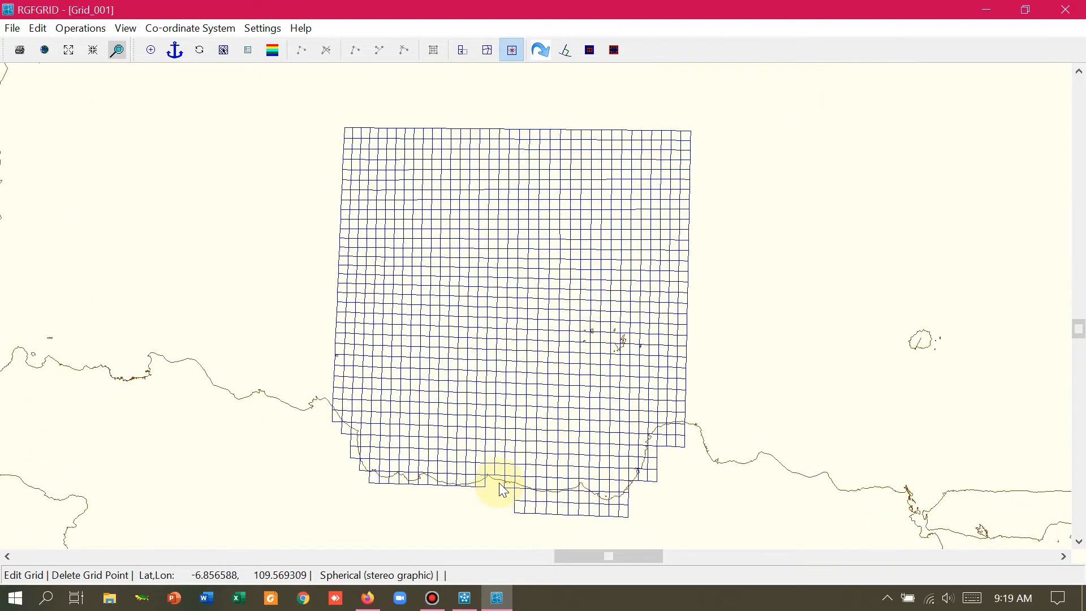
pyautogui.scroll(3, 504, 435)
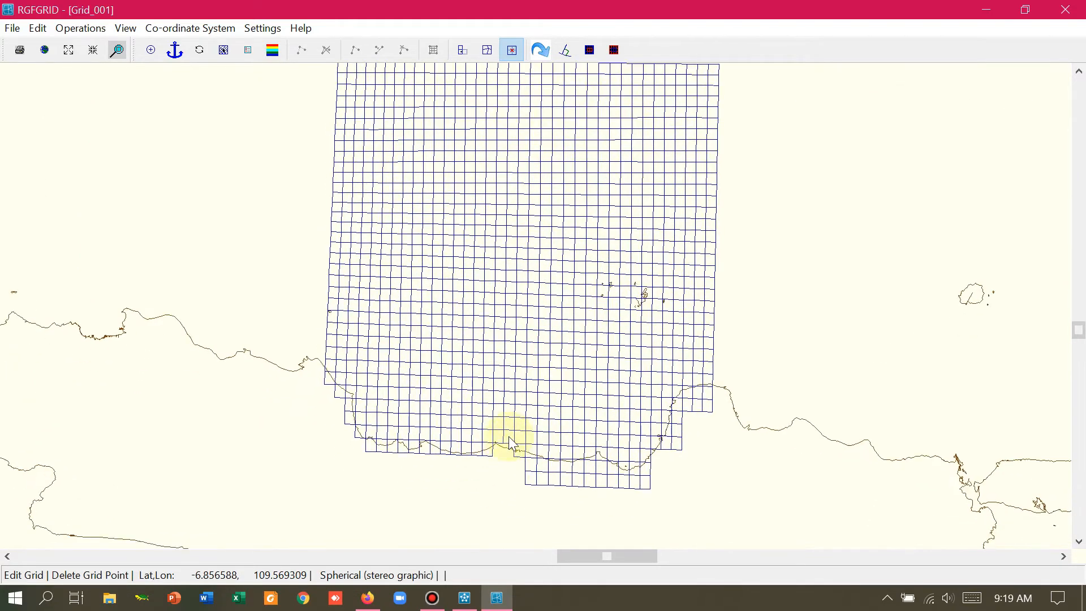
pyautogui.scroll(2, 508, 435)
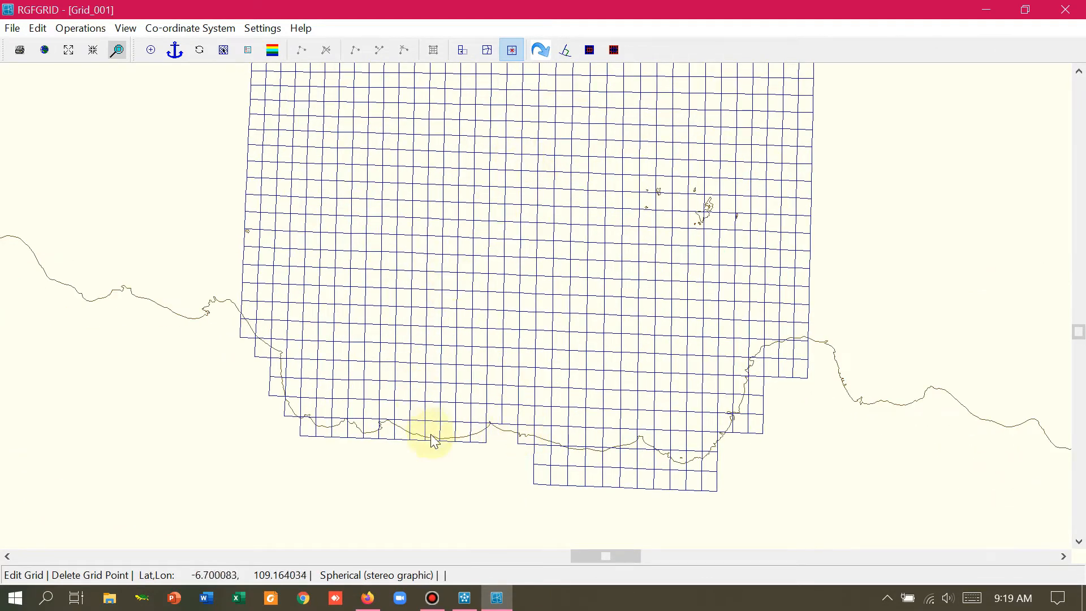
pyautogui.click(463, 51)
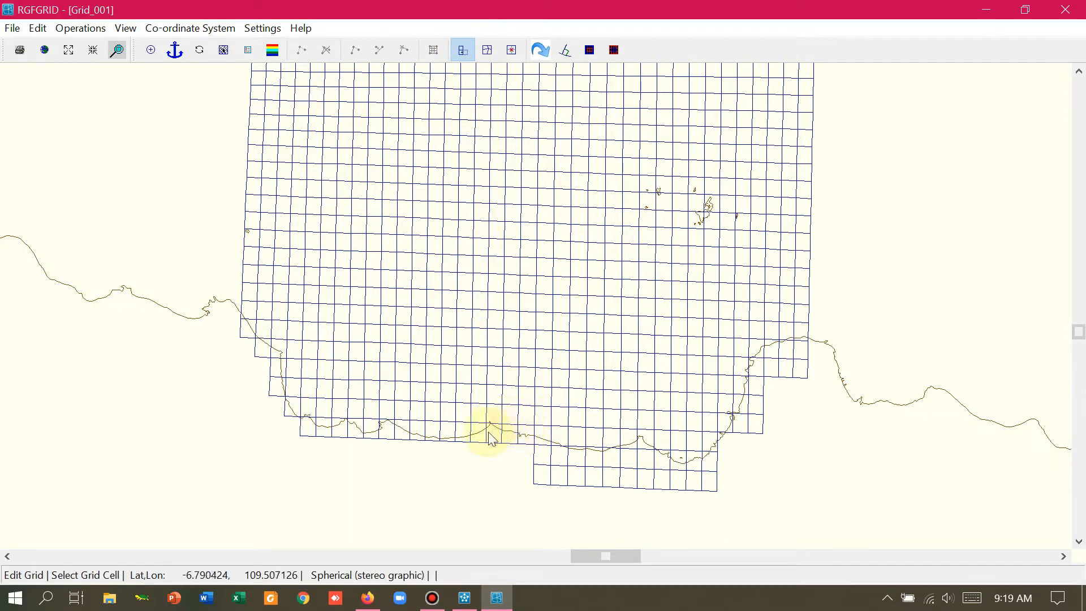
pyautogui.click(512, 51)
pyautogui.click(539, 481)
pyautogui.click(568, 477)
pyautogui.click(544, 473)
pyautogui.click(603, 486)
pyautogui.click(637, 487)
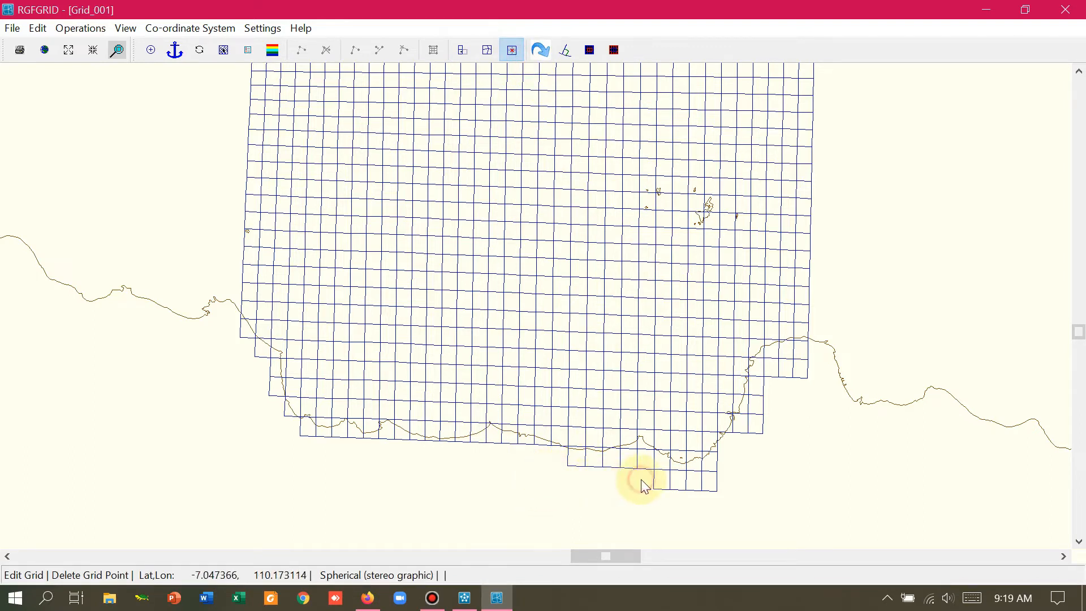
pyautogui.click(661, 487)
pyautogui.click(700, 489)
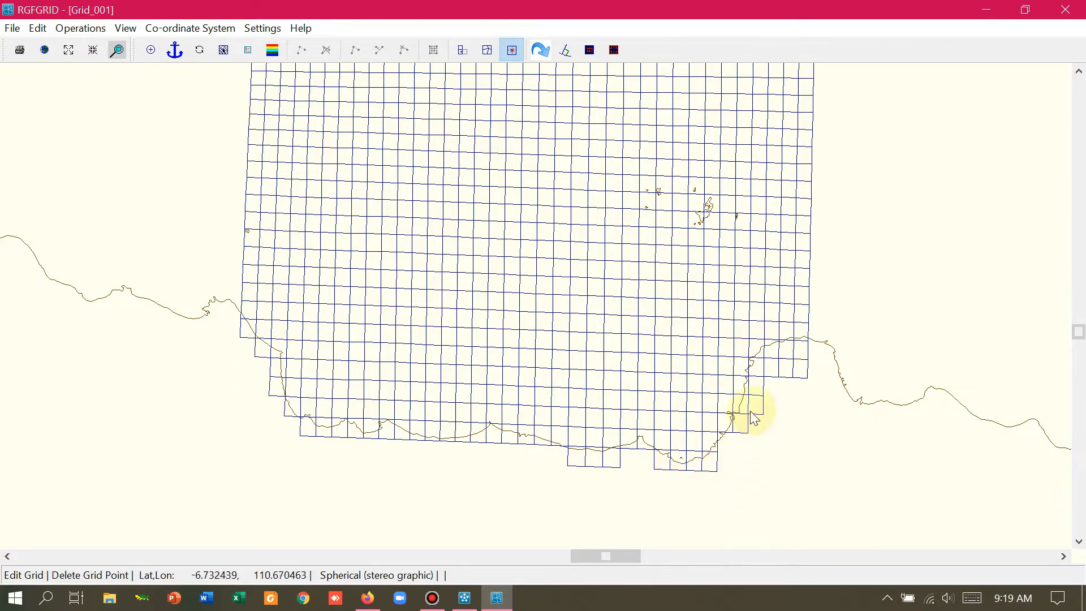
# Step: Delete the grid points on land at the southeast corner so the grid edge steps along the coast
pyautogui.click(762, 394)
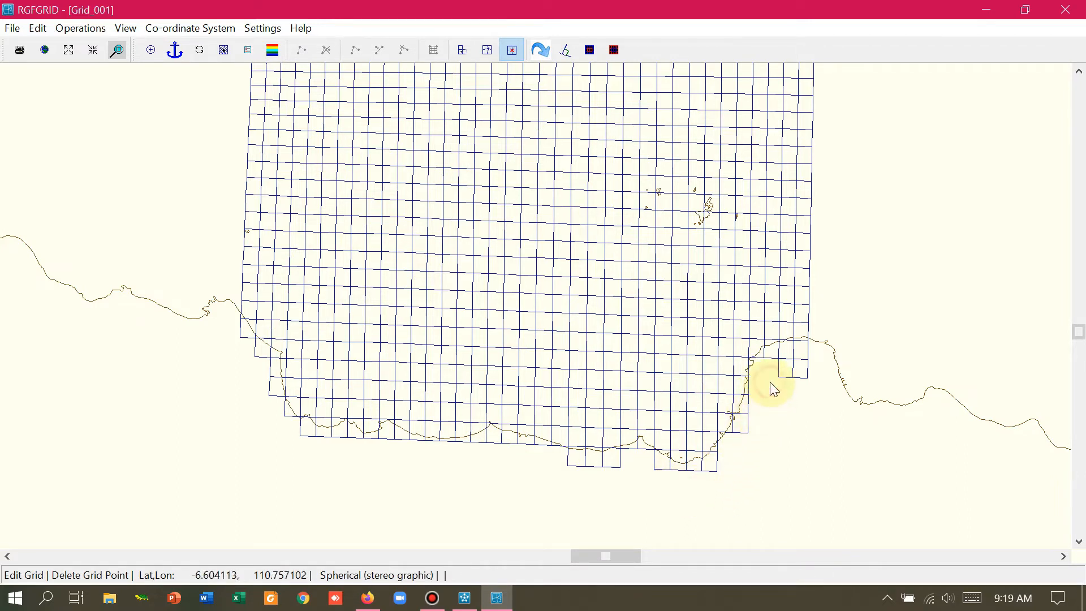
pyautogui.click(790, 379)
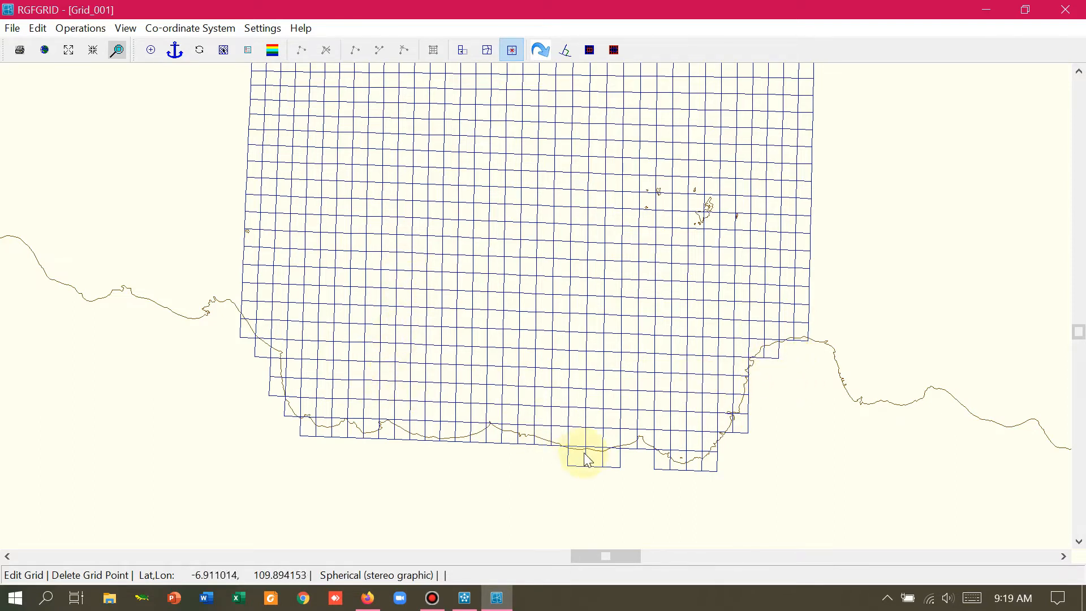
pyautogui.click(751, 434)
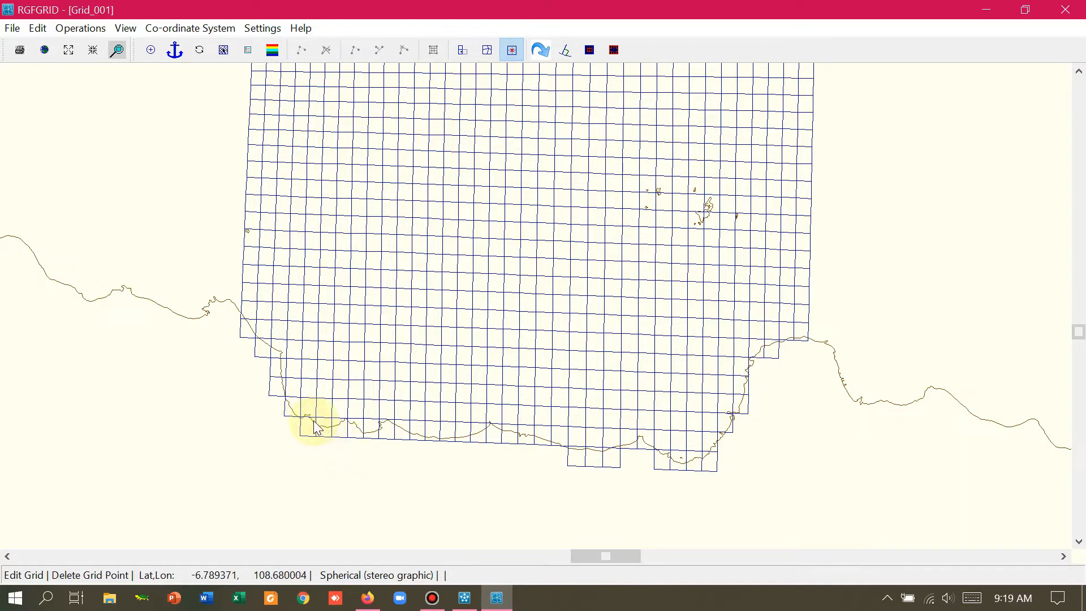
# Step: Refine the whole coast-trimmed grid by one more level
pyautogui.click(80, 28)
pyautogui.moveTo(137, 204)
pyautogui.click(287, 210)
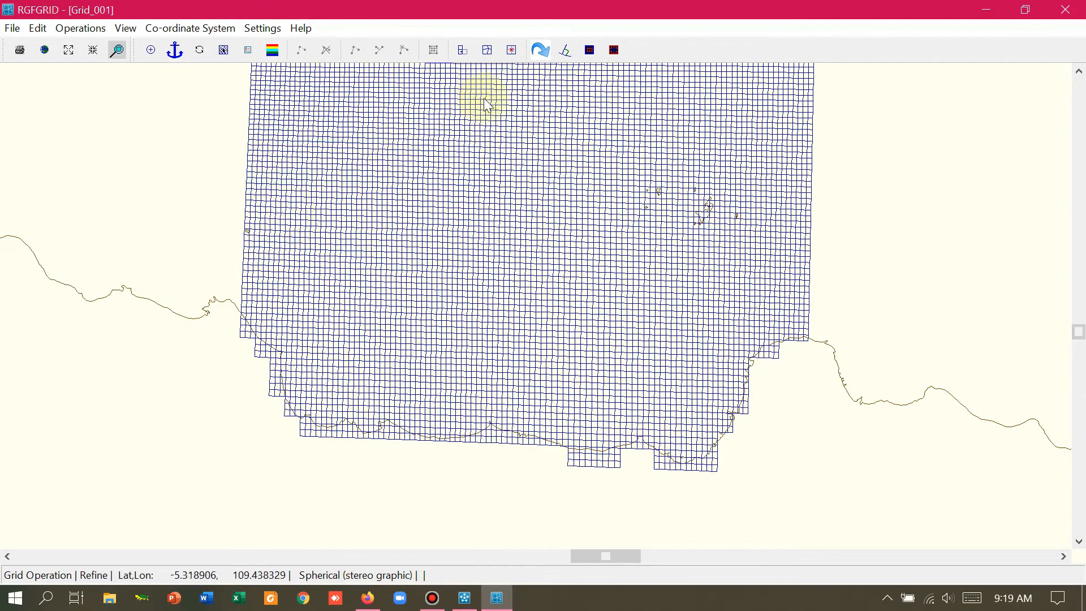
# Step: Delete the refined grid points on land along the grid's southwestern side, following the coastline
pyautogui.click(512, 56)
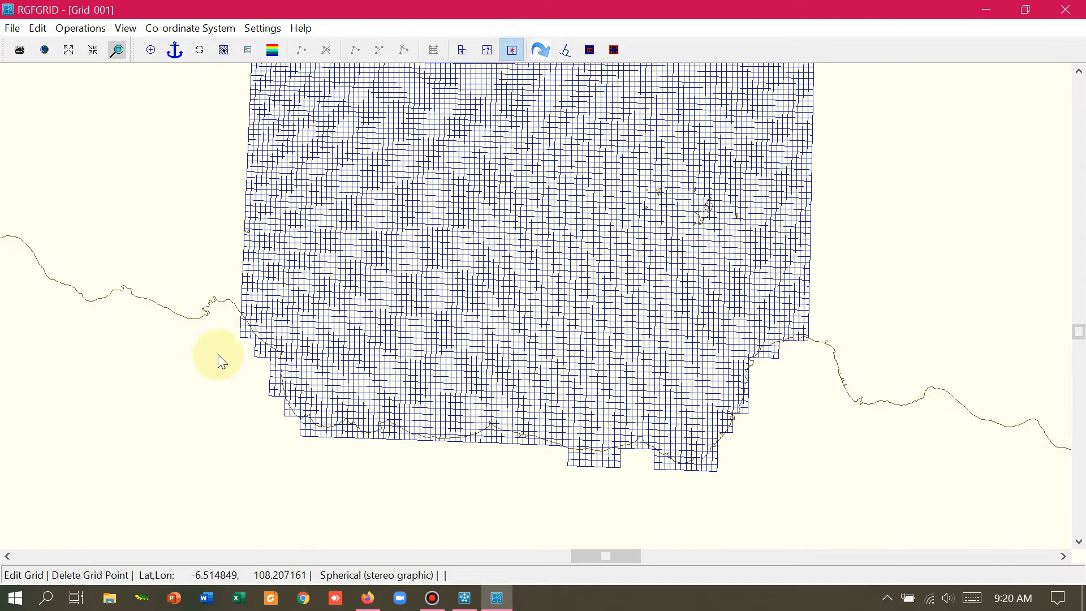
pyautogui.click(244, 333)
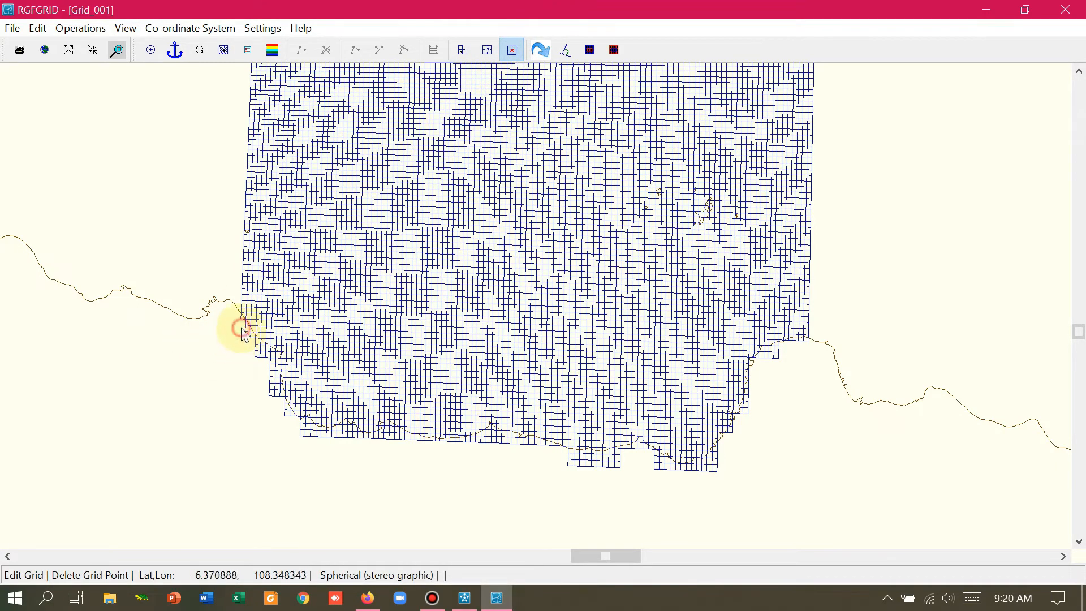
pyautogui.click(247, 335)
pyautogui.click(245, 332)
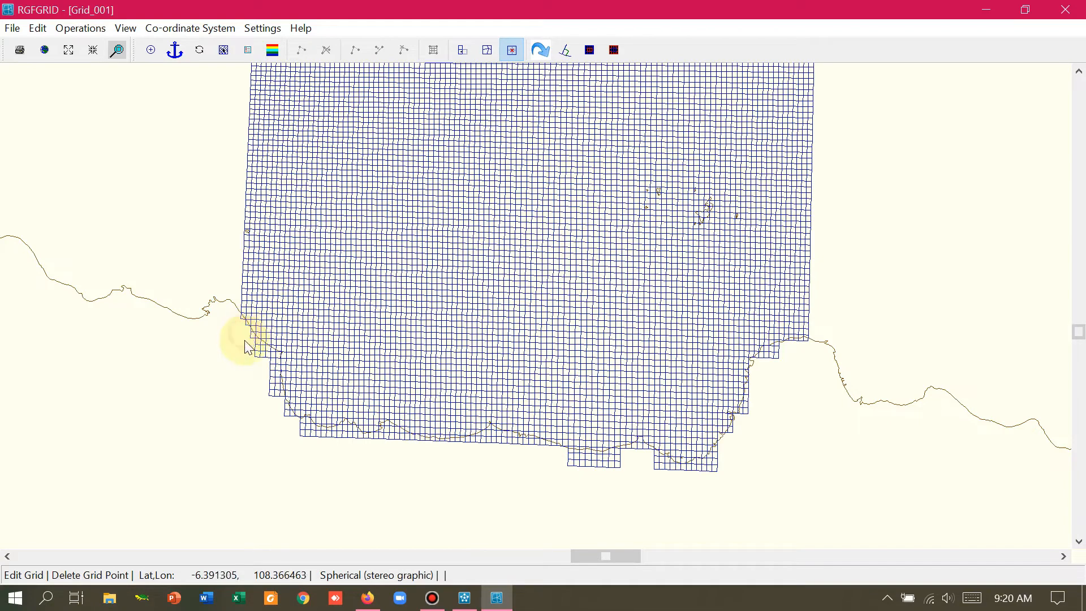
pyautogui.scroll(3, 244, 348)
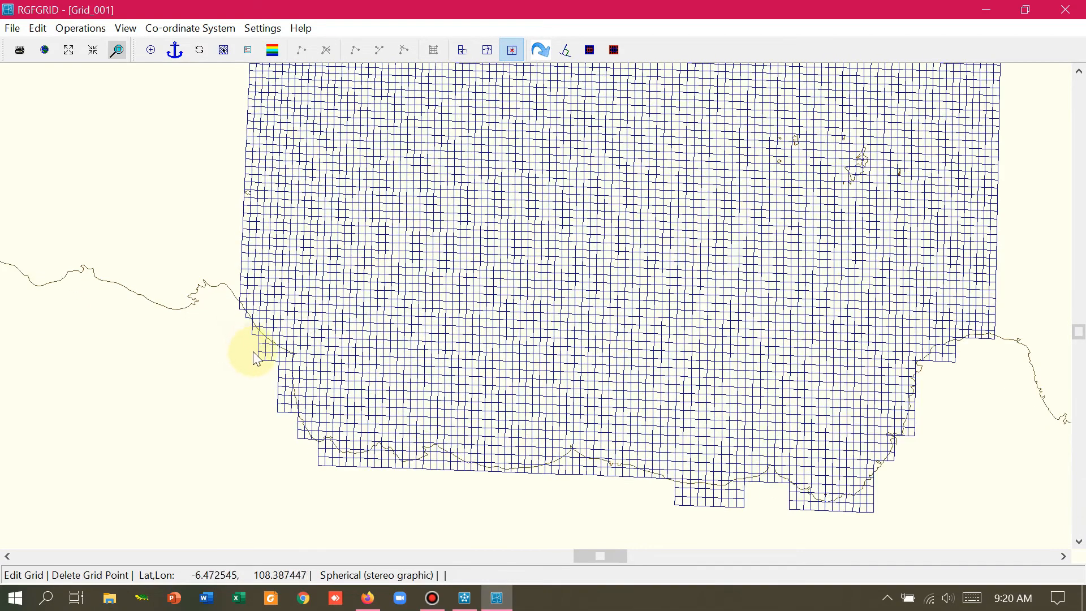
pyautogui.click(276, 357)
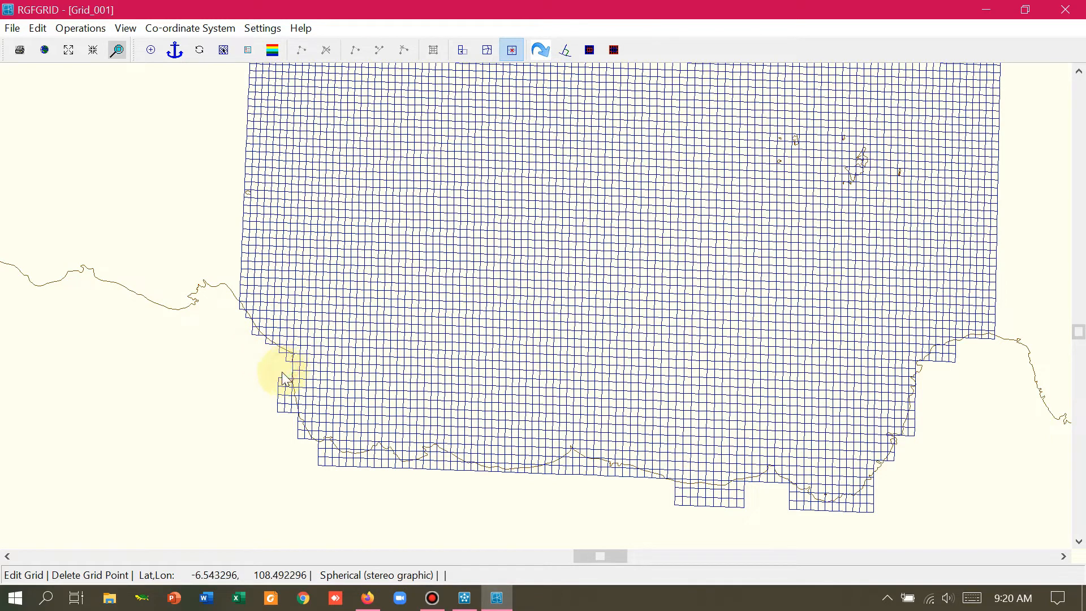
pyautogui.click(283, 406)
pyautogui.click(282, 385)
pyautogui.click(282, 357)
# Step: Delete the refined grid points on land along the western part of the southern edge
pyautogui.click(326, 450)
pyautogui.click(338, 463)
pyautogui.click(346, 464)
pyautogui.click(361, 465)
pyautogui.click(334, 457)
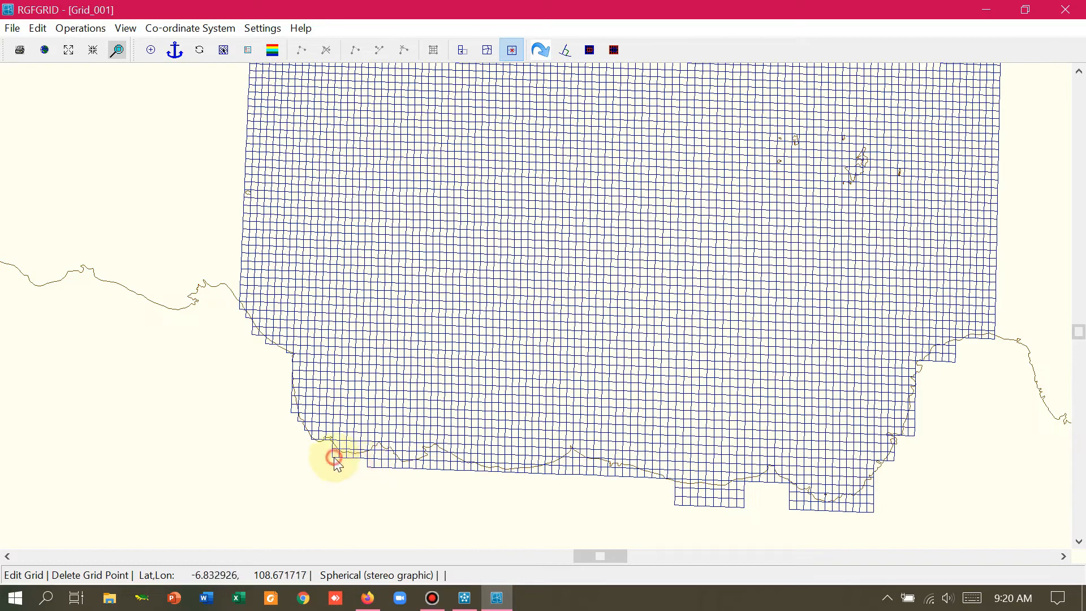
pyautogui.click(380, 458)
pyautogui.click(383, 465)
pyautogui.click(378, 464)
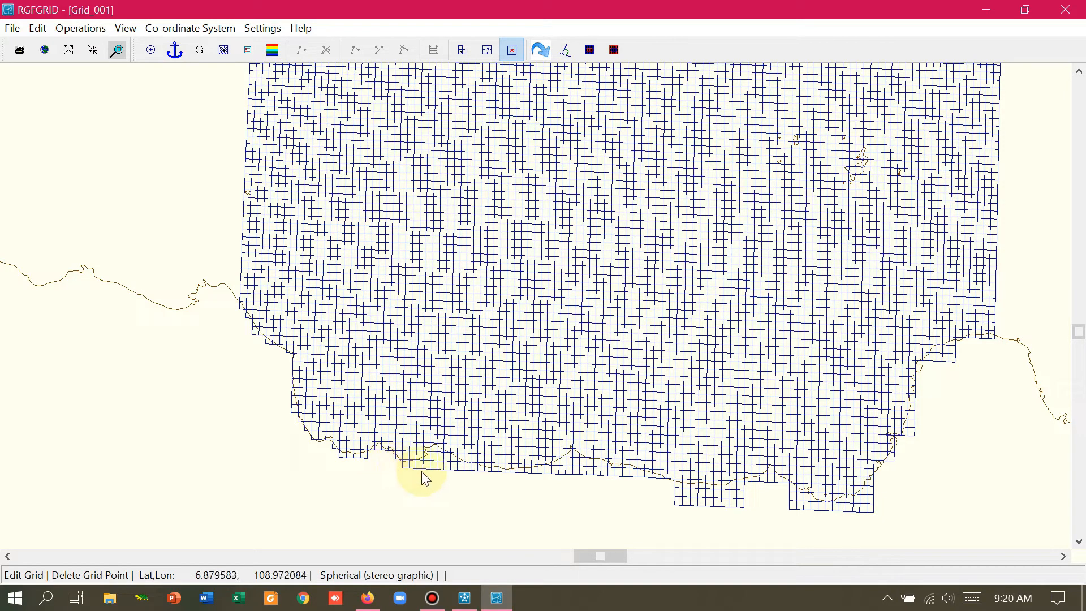
pyautogui.click(439, 460)
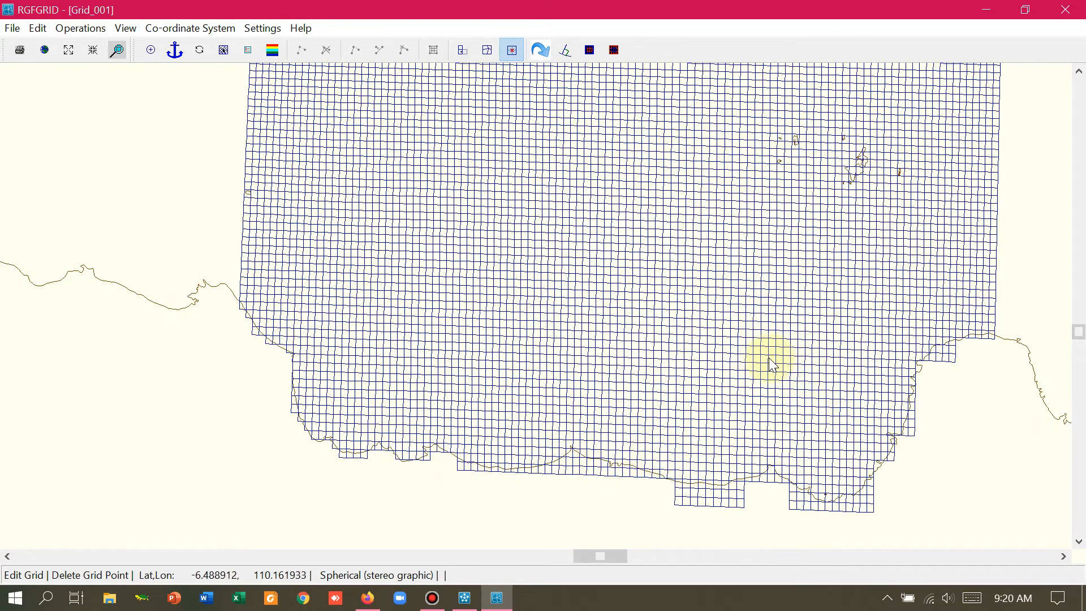
# Step: Examine the extent of the whole trimmed grid and how its southern edge fits the coastline
pyautogui.scroll(-1, 770, 363)
pyautogui.scroll(-1, 751, 366)
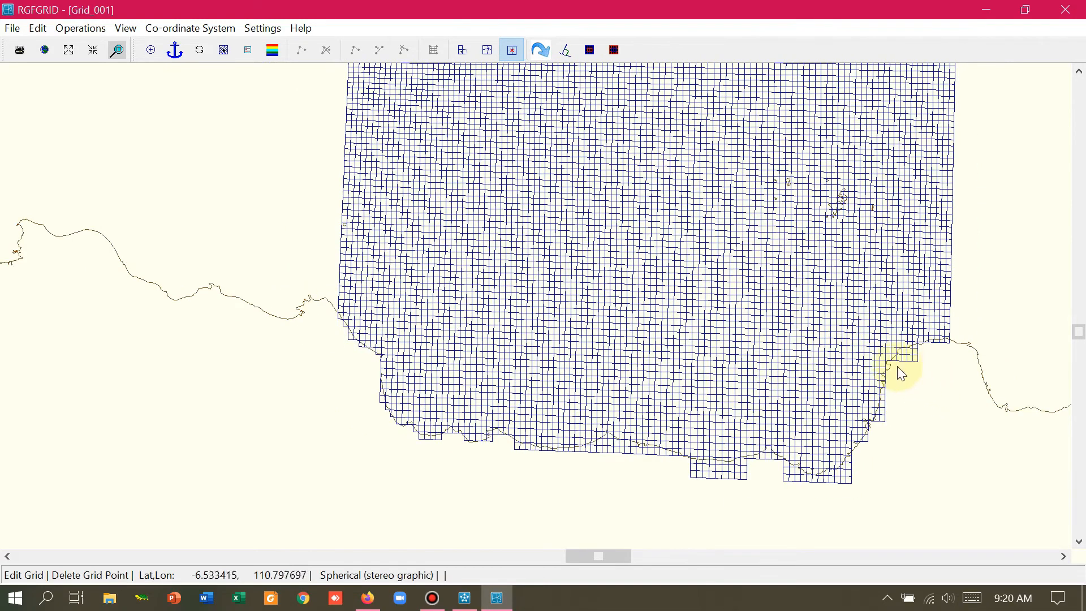
pyautogui.scroll(-1, 767, 320)
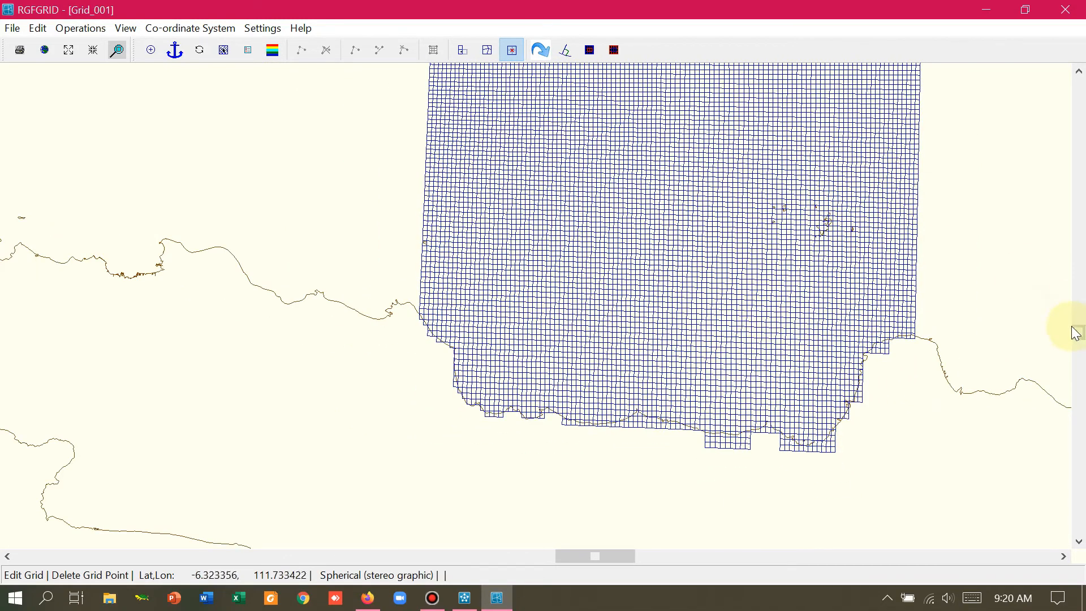
pyautogui.scroll(-1, 845, 209)
pyautogui.moveTo(950, 240); pyautogui.dragTo(792, 323)
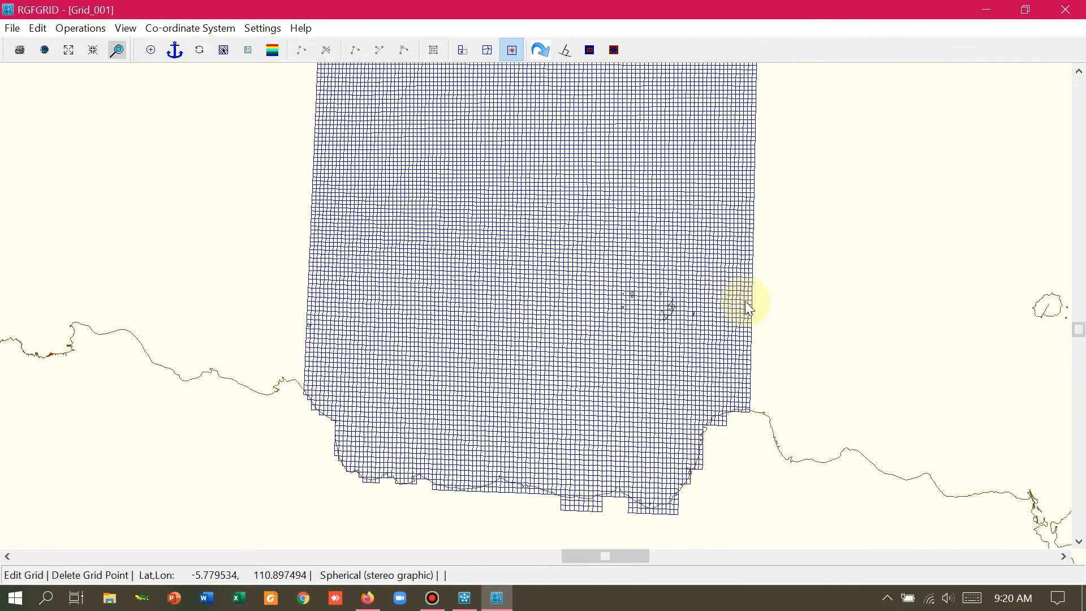
pyautogui.scroll(-1, 613, 285)
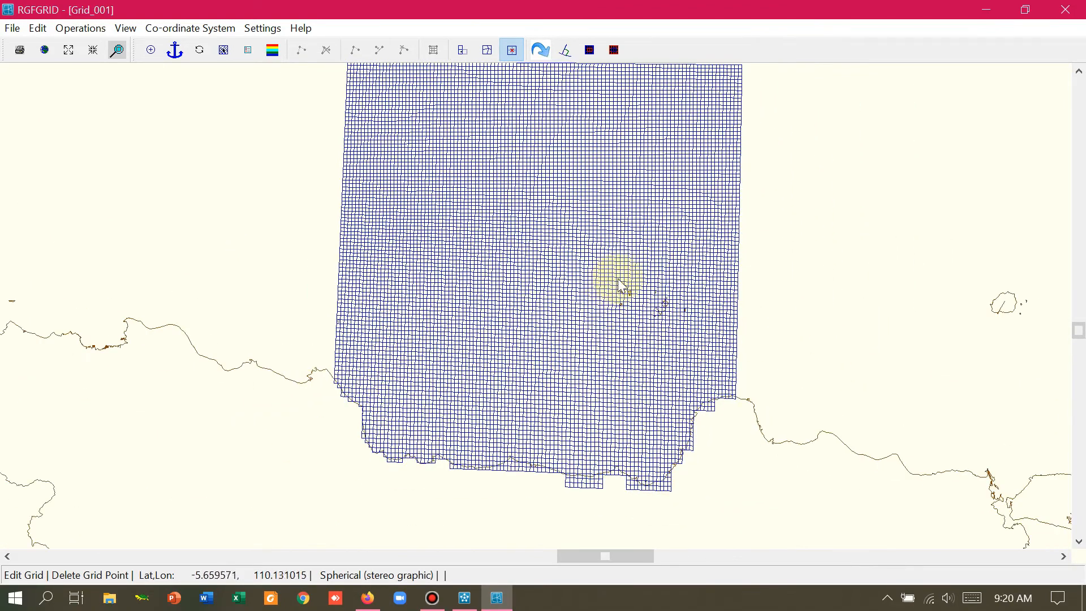
pyautogui.moveTo(659, 315); pyautogui.dragTo(669, 355)
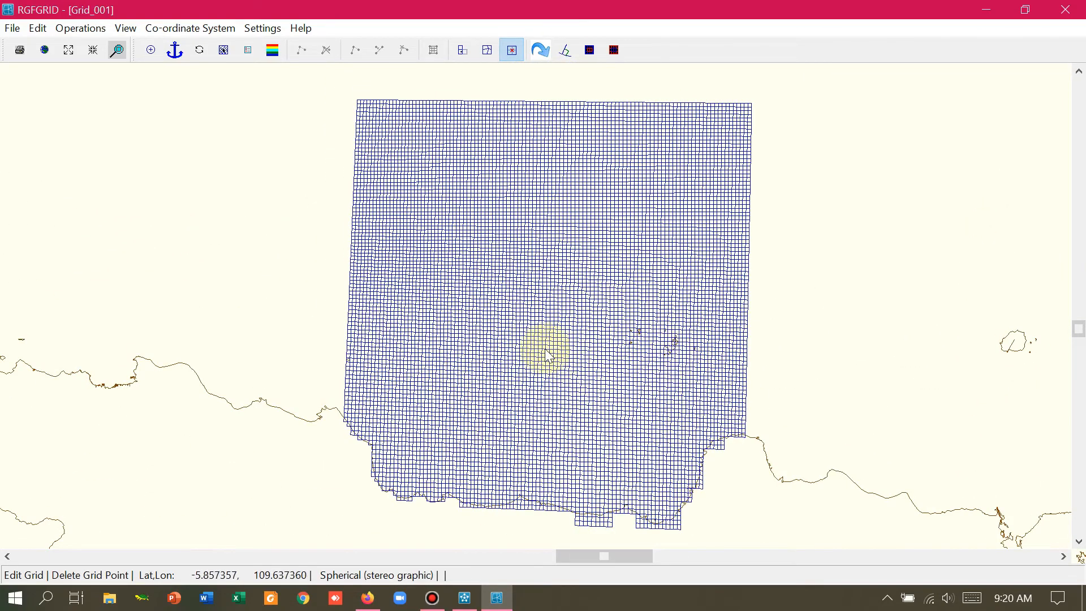
# Step: Export the grid in RGFGRID format to D:\Tutorial with the file name Pekalongan
pyautogui.click(12, 28)
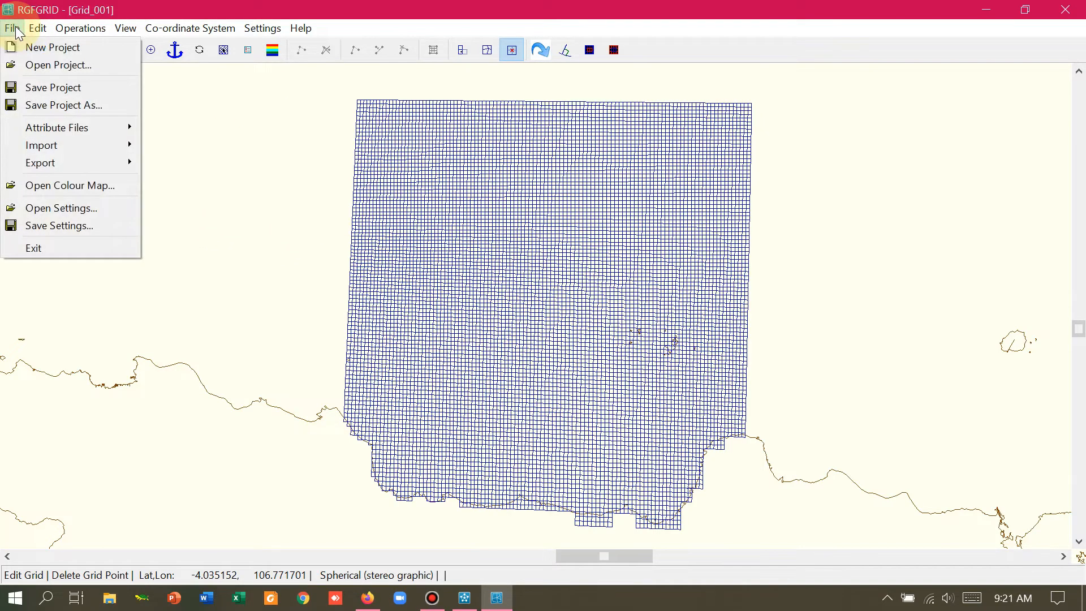
pyautogui.moveTo(46, 162)
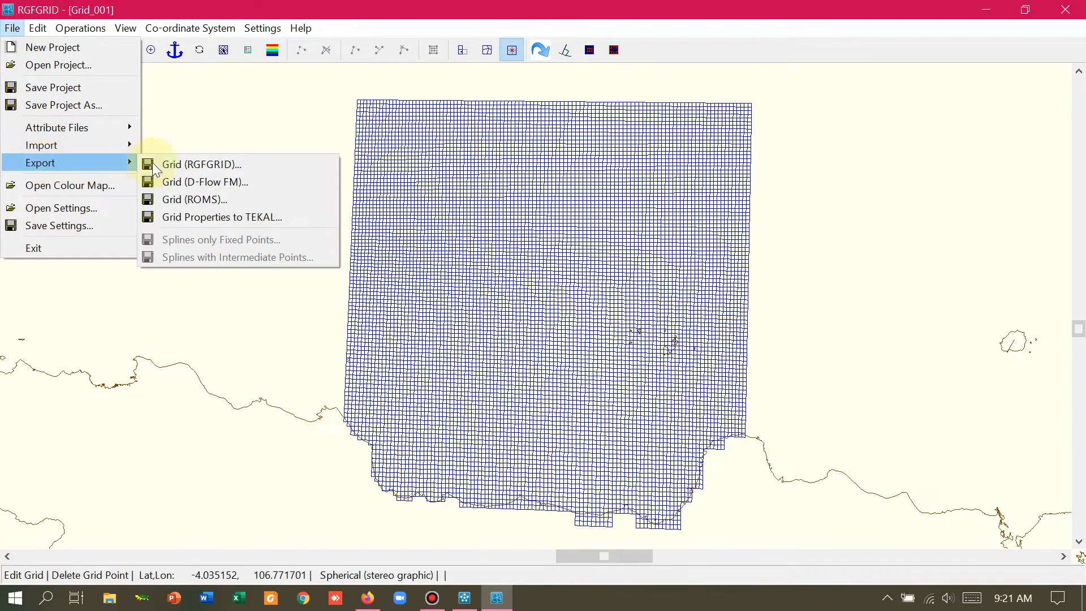
pyautogui.click(174, 164)
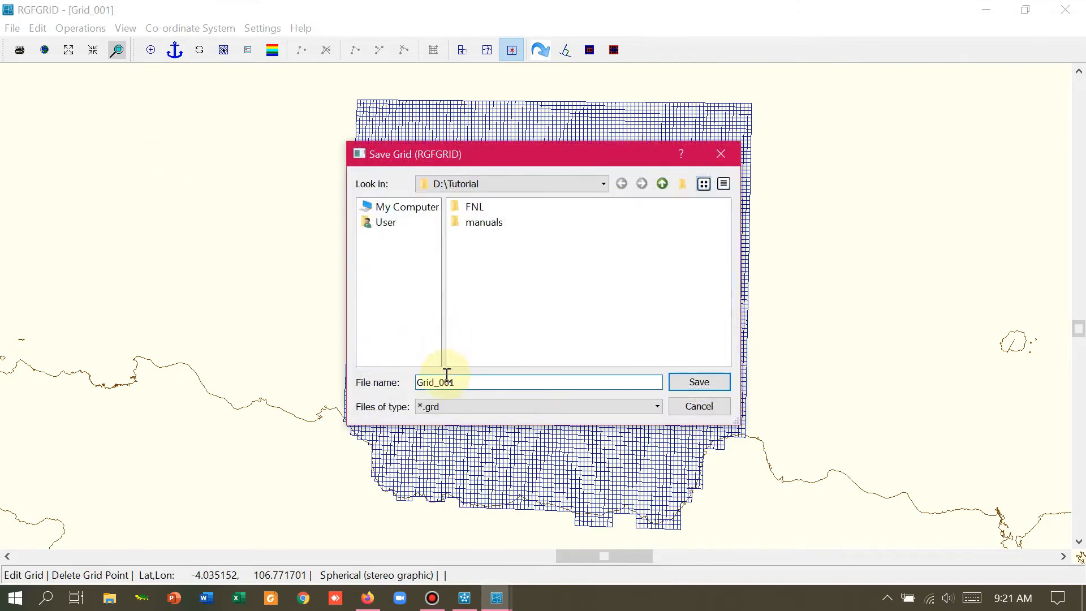
pyautogui.moveTo(461, 380); pyautogui.dragTo(405, 396)
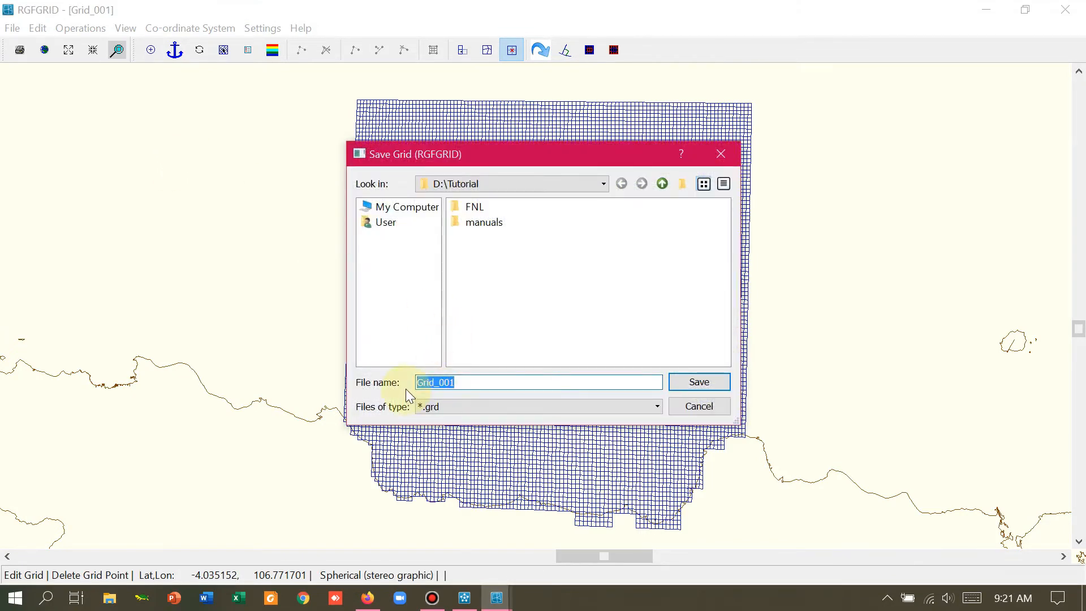
pyautogui.write('Pekalongan')
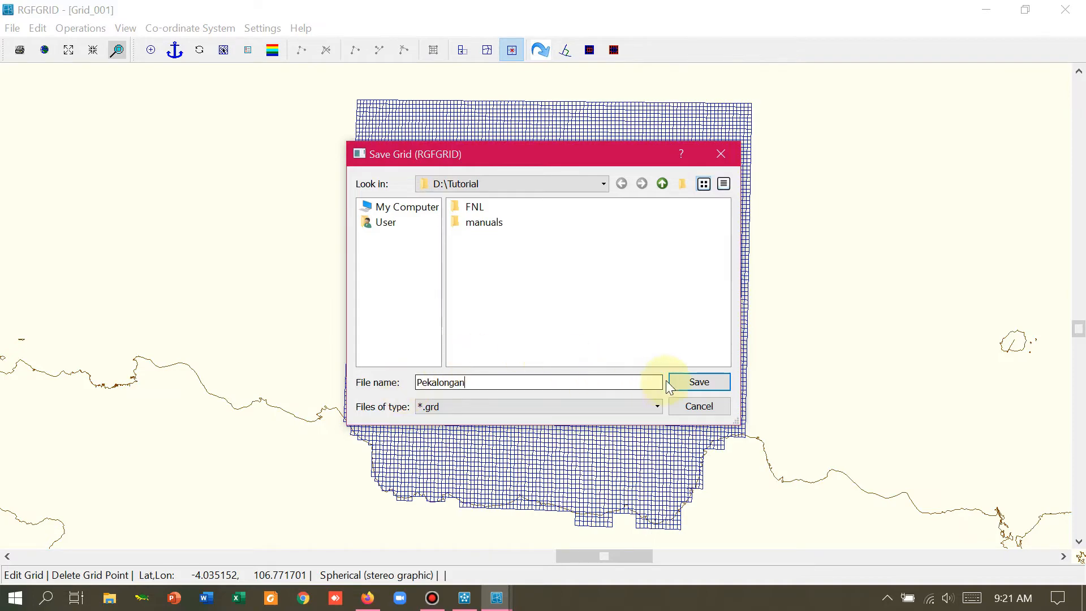
pyautogui.click(682, 386)
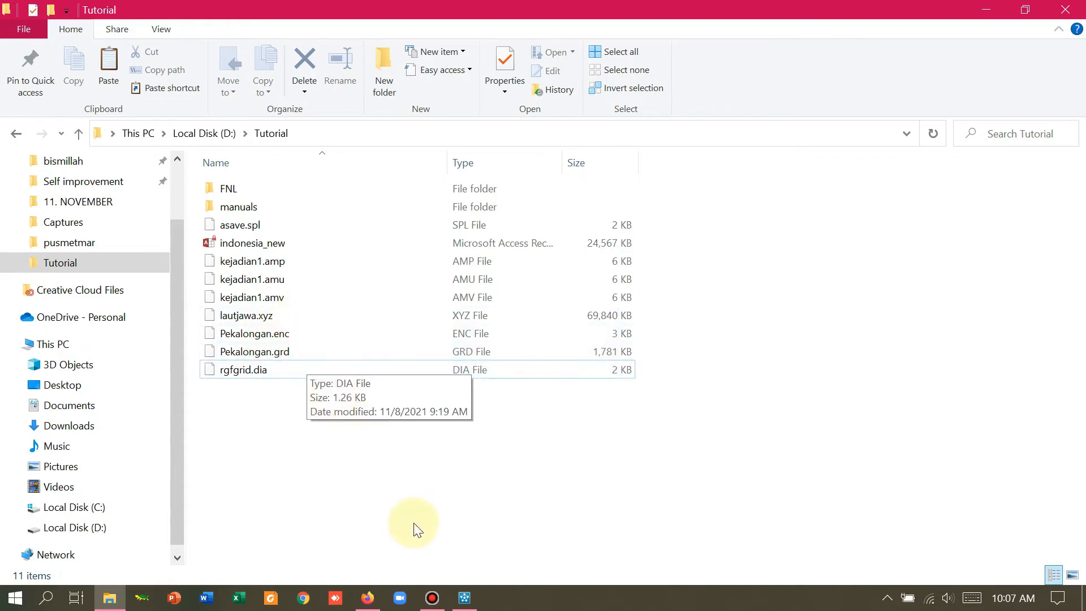
# Step: Switch to the Delft3D Grid and Bathymetry window and launch QUICKIN in a maximized window
pyautogui.click(463, 599)
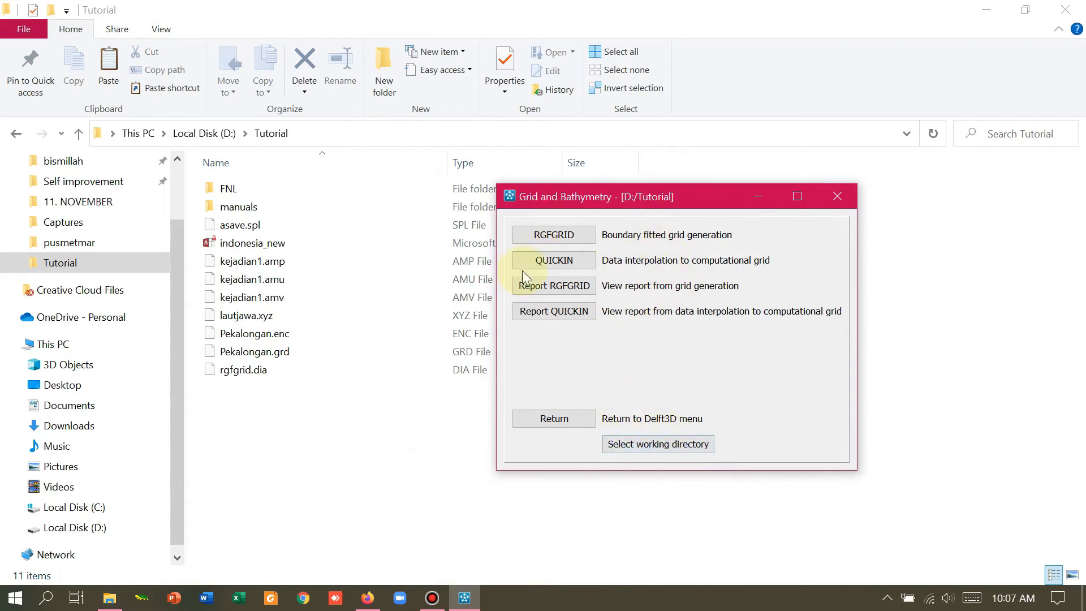
pyautogui.click(565, 264)
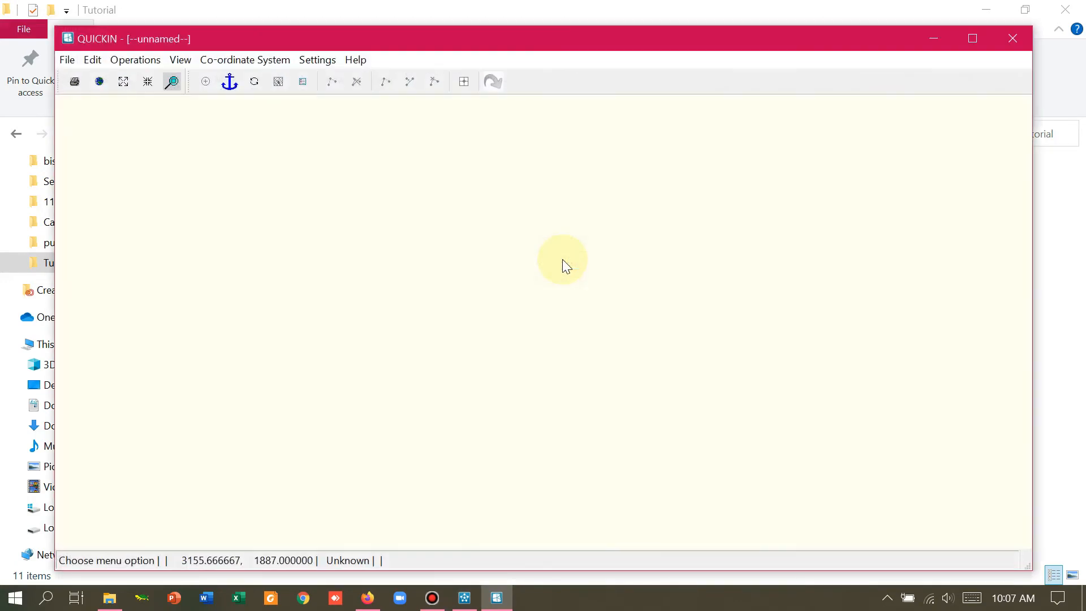
pyautogui.click(965, 43)
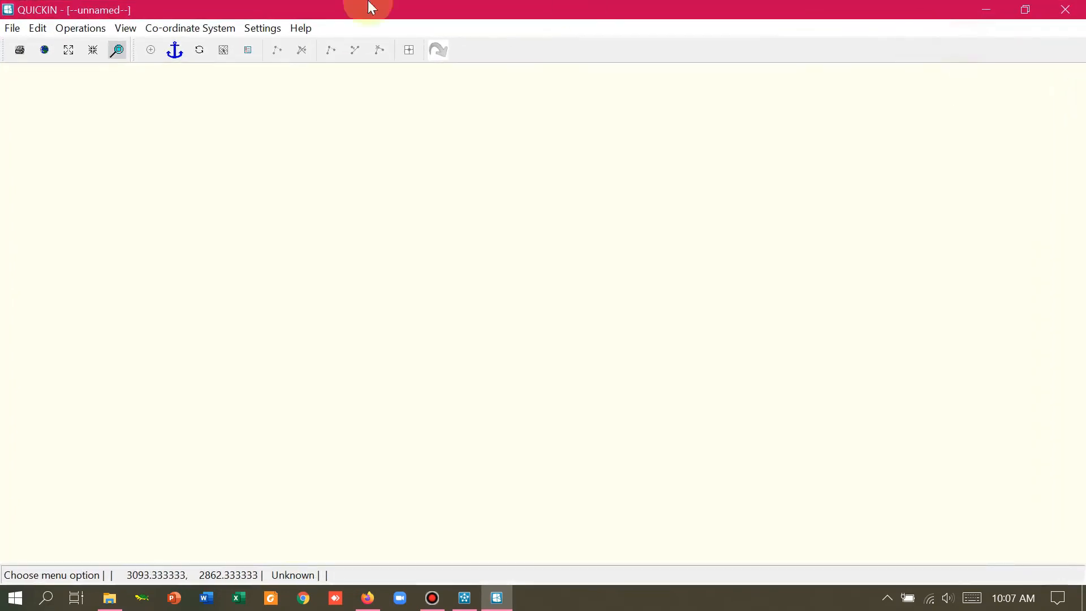
# Step: Import the RGFGRID grid Pekalongan.grd from D:\Tutorial
pyautogui.click(11, 28)
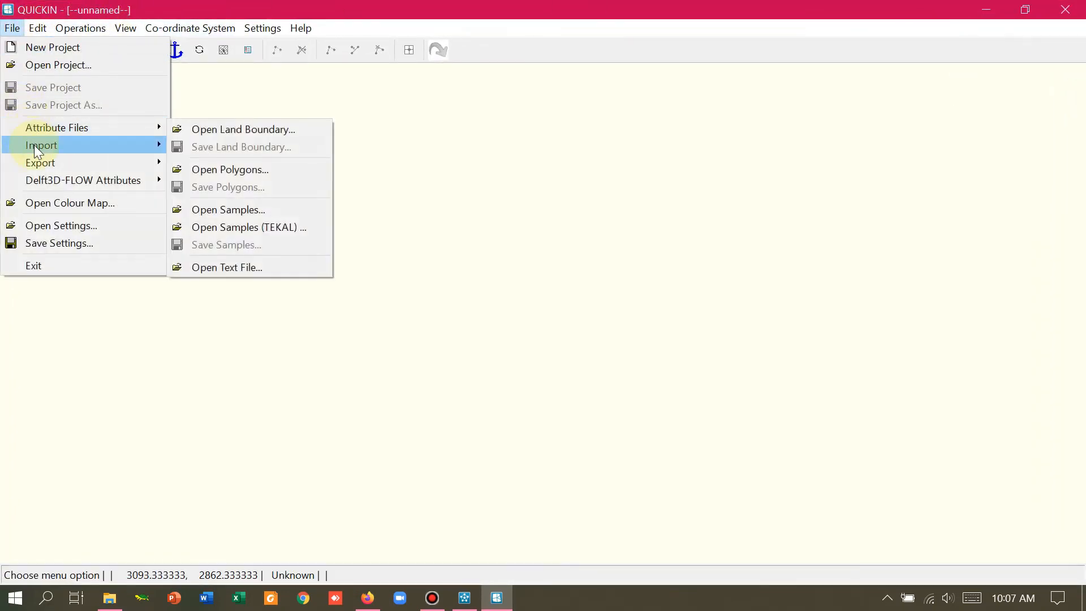
pyautogui.moveTo(35, 146)
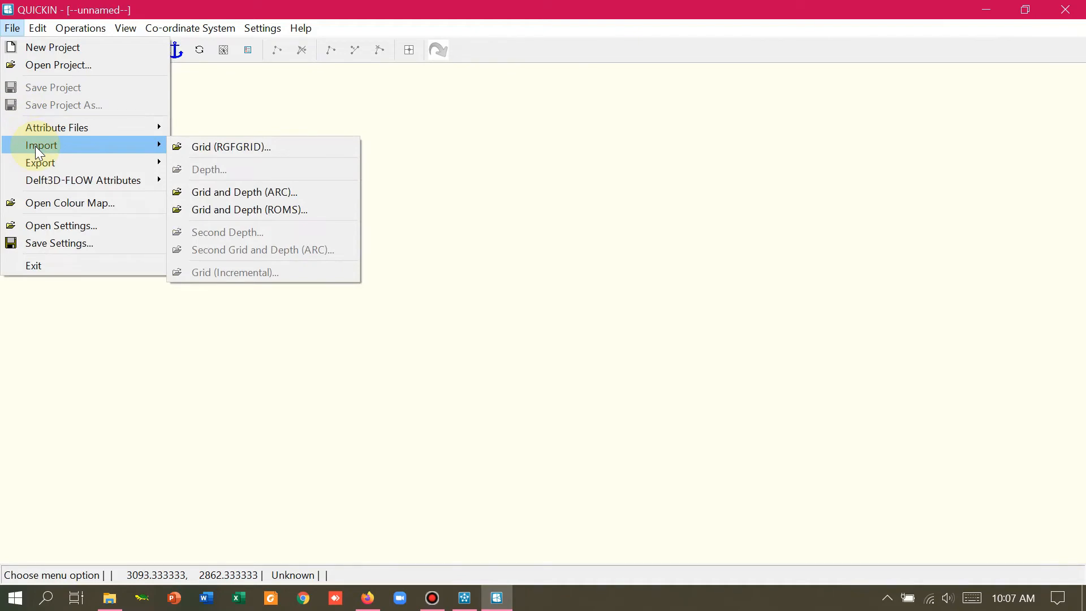
pyautogui.click(189, 146)
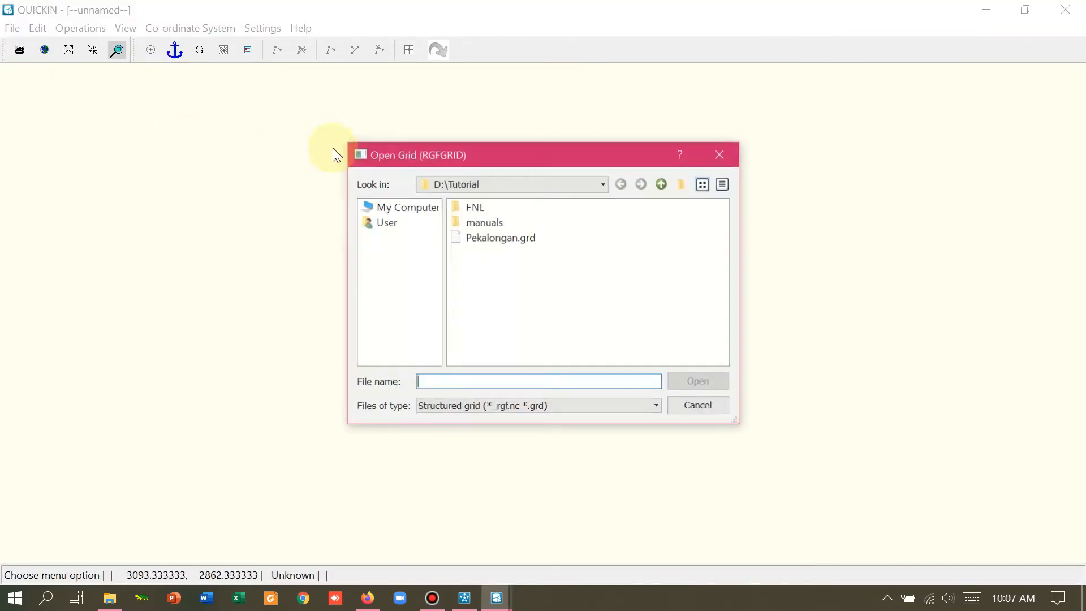
pyautogui.click(486, 238)
pyautogui.click(683, 381)
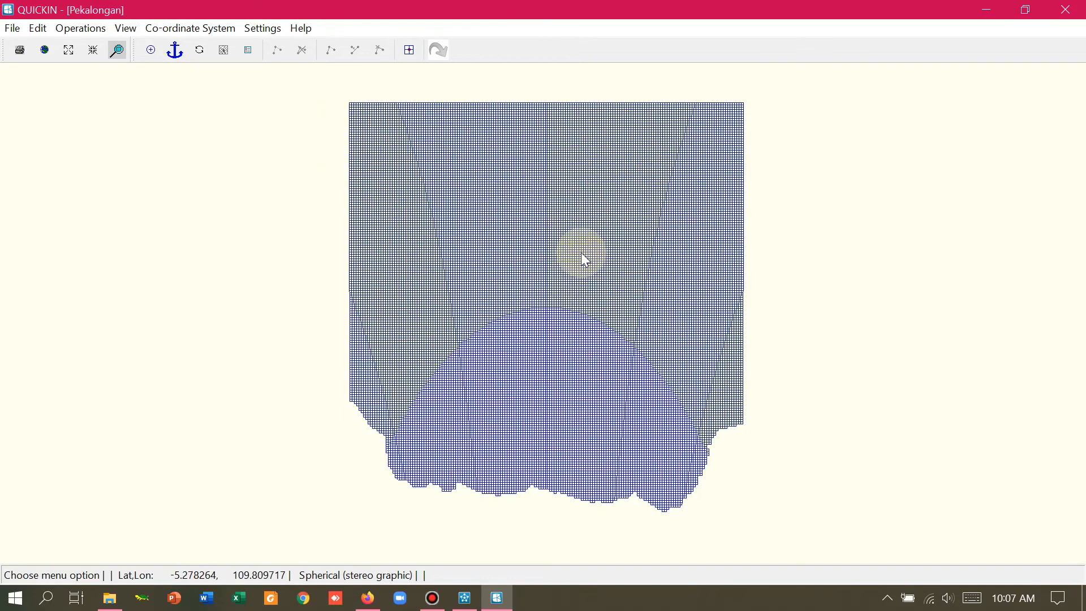
# Step: Load the bathymetry samples from lautjawa.xyz in D:\Tutorial
pyautogui.click(11, 27)
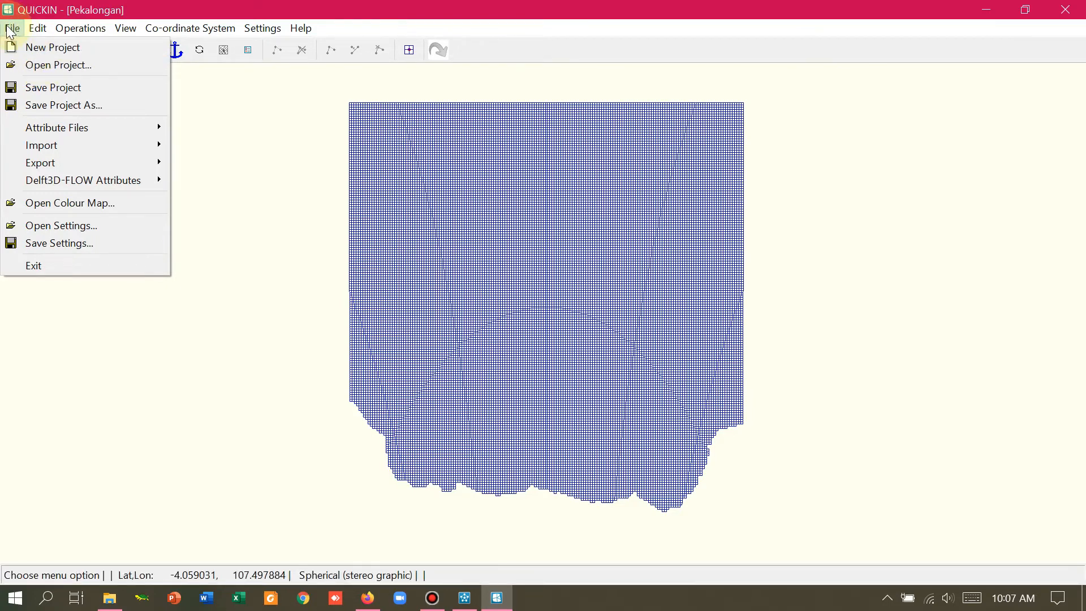
pyautogui.moveTo(64, 131)
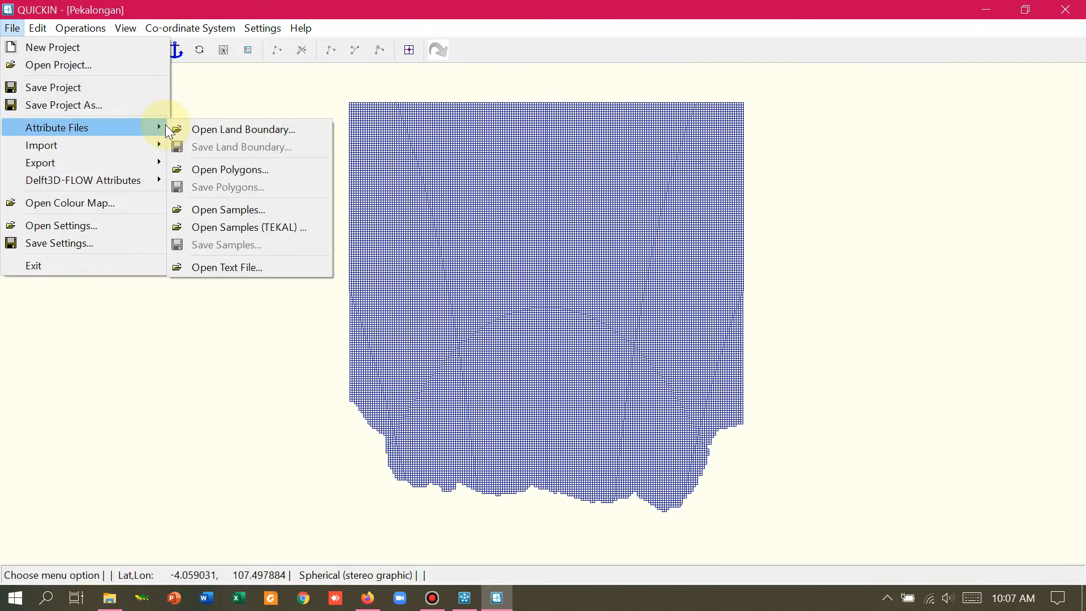
pyautogui.click(229, 210)
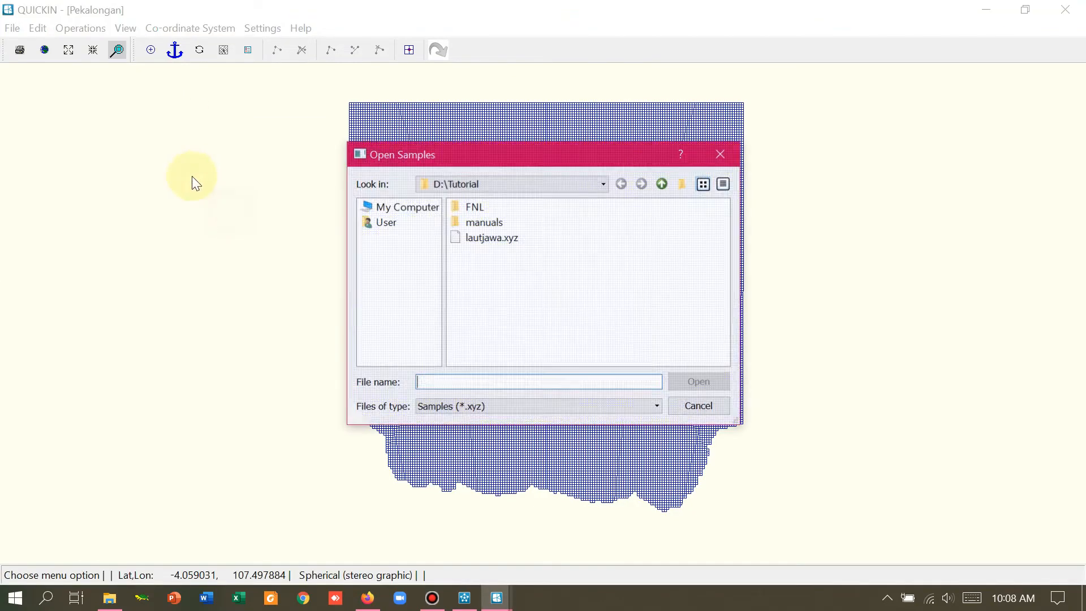
pyautogui.click(484, 238)
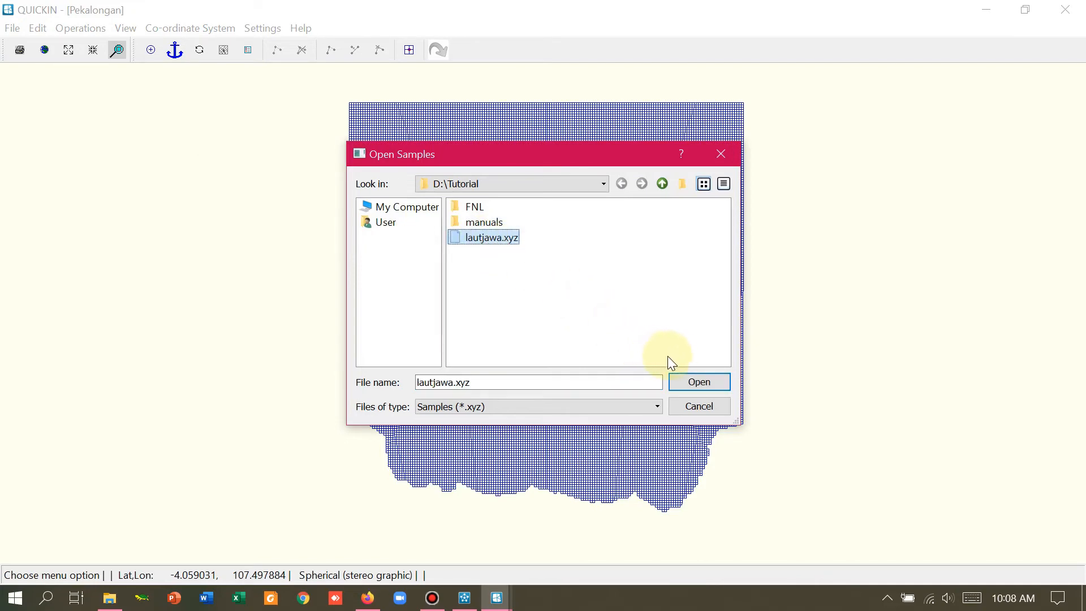
pyautogui.click(694, 381)
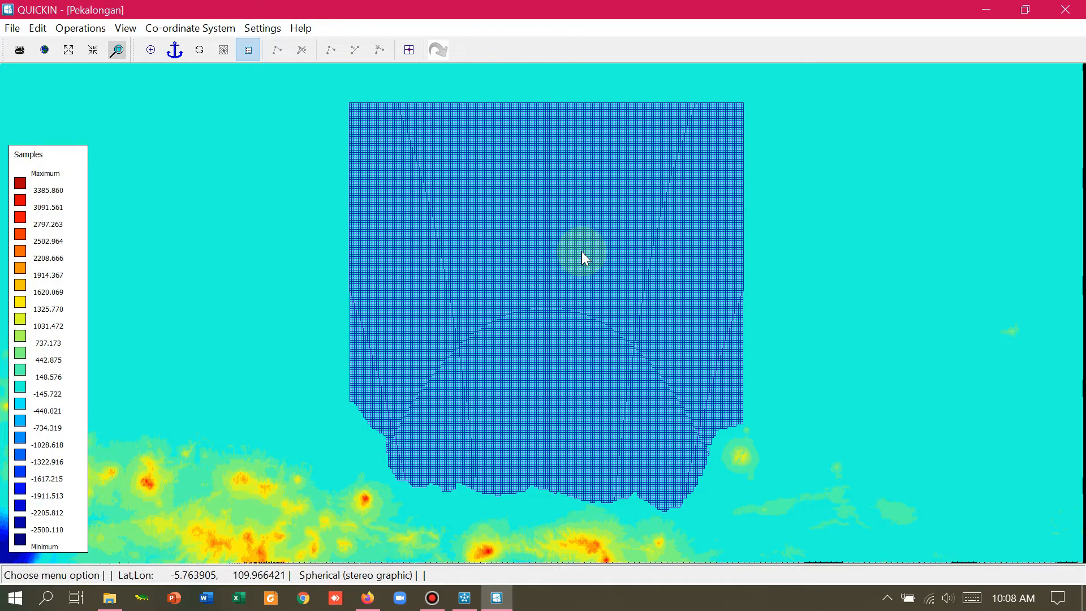
# Step: Start a new polygon outside the samples' northwest corner, running east along the north and down the grid's western side to the coast
pyautogui.scroll(-1, 581, 251)
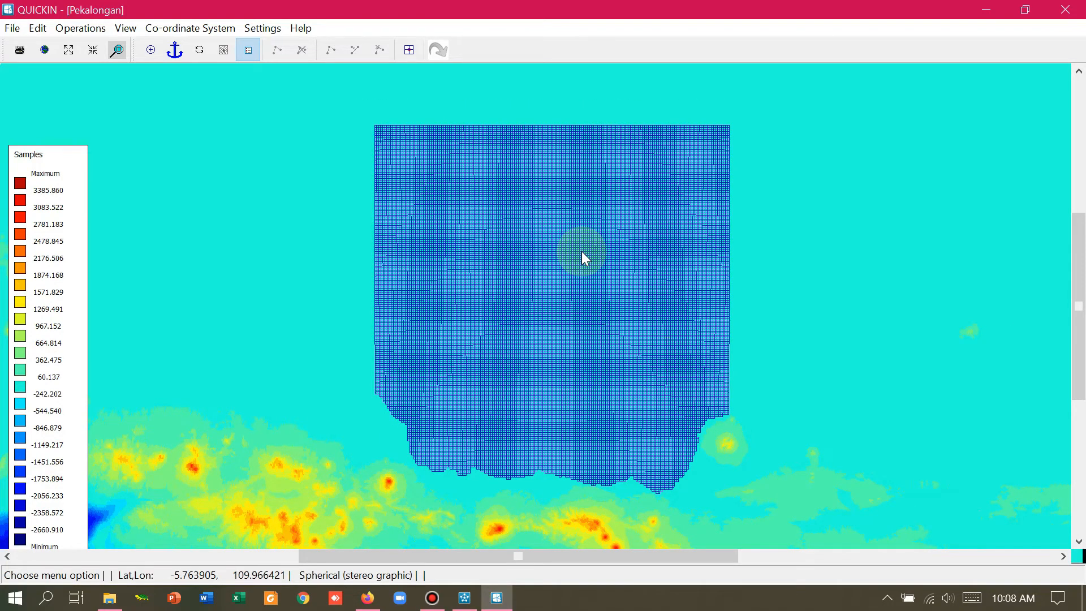
pyautogui.scroll(-1, 583, 254)
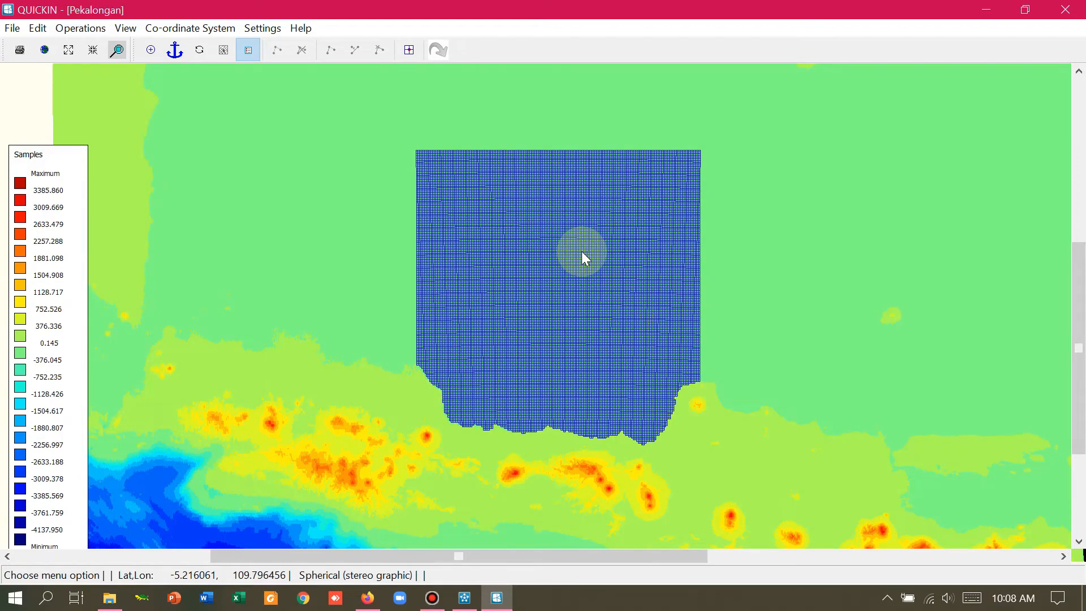
pyautogui.scroll(-3, 581, 251)
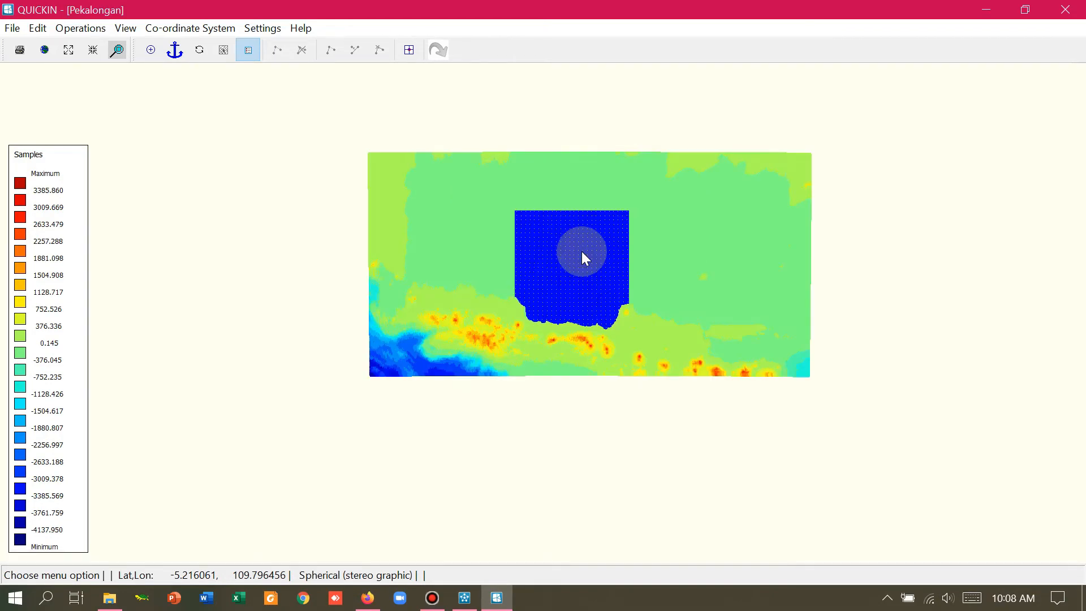
pyautogui.scroll(-1, 702, 267)
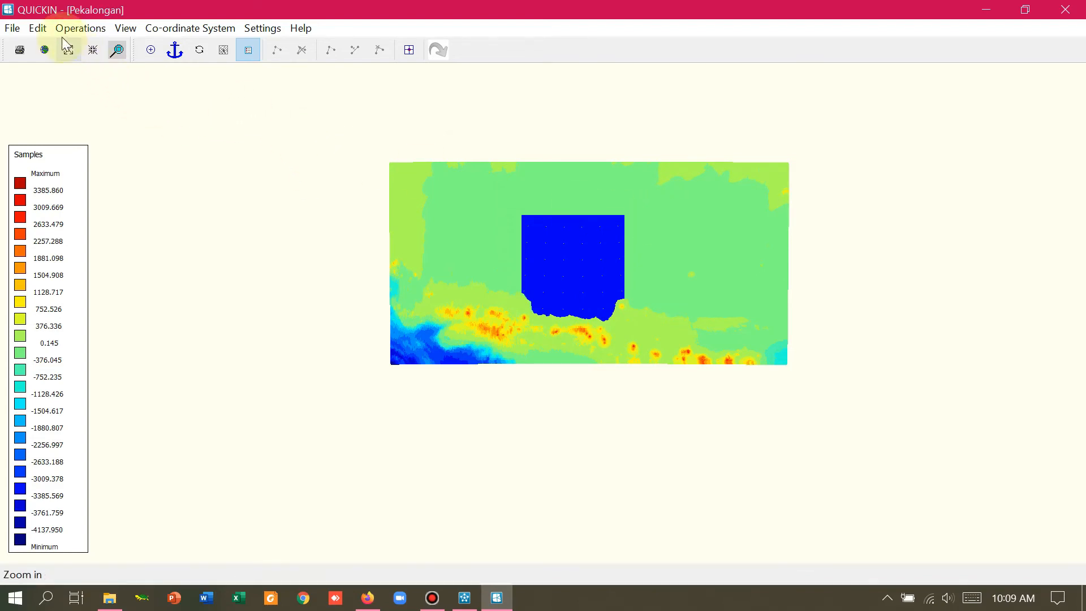
pyautogui.click(45, 30)
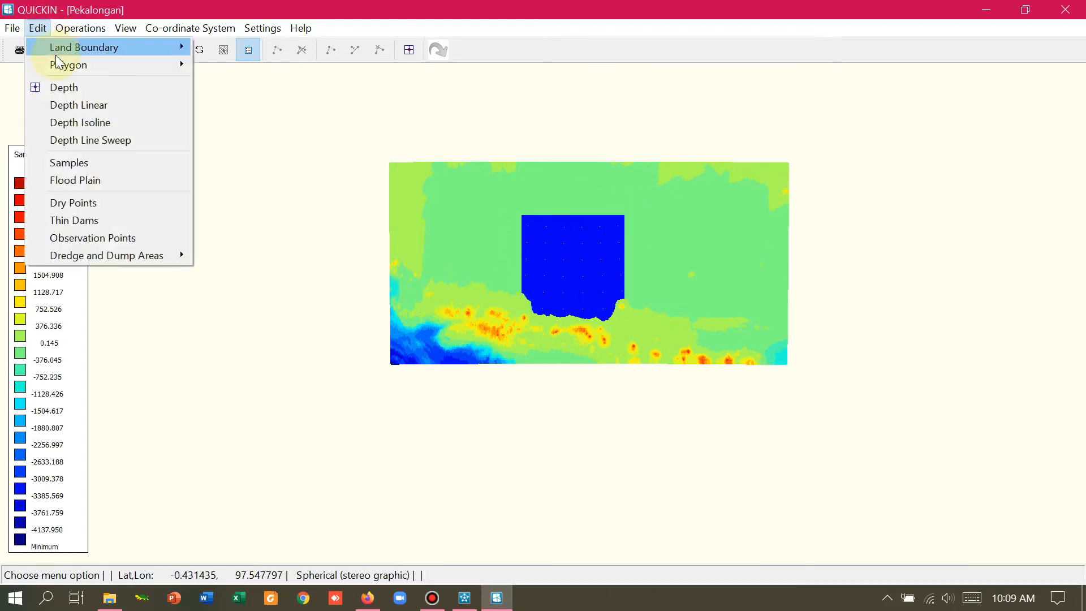
pyautogui.moveTo(59, 66)
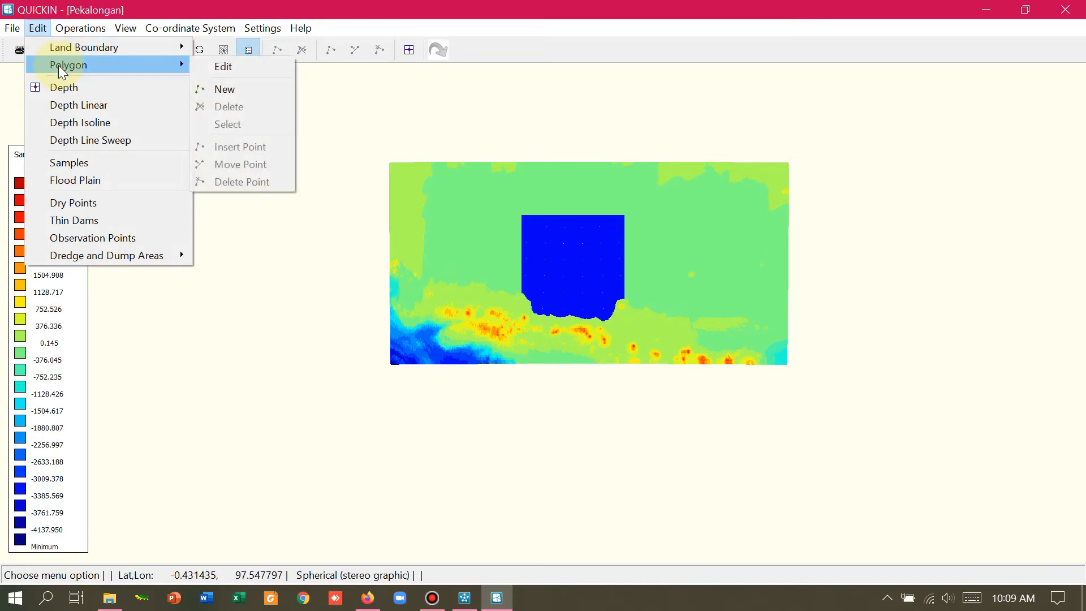
pyautogui.click(217, 89)
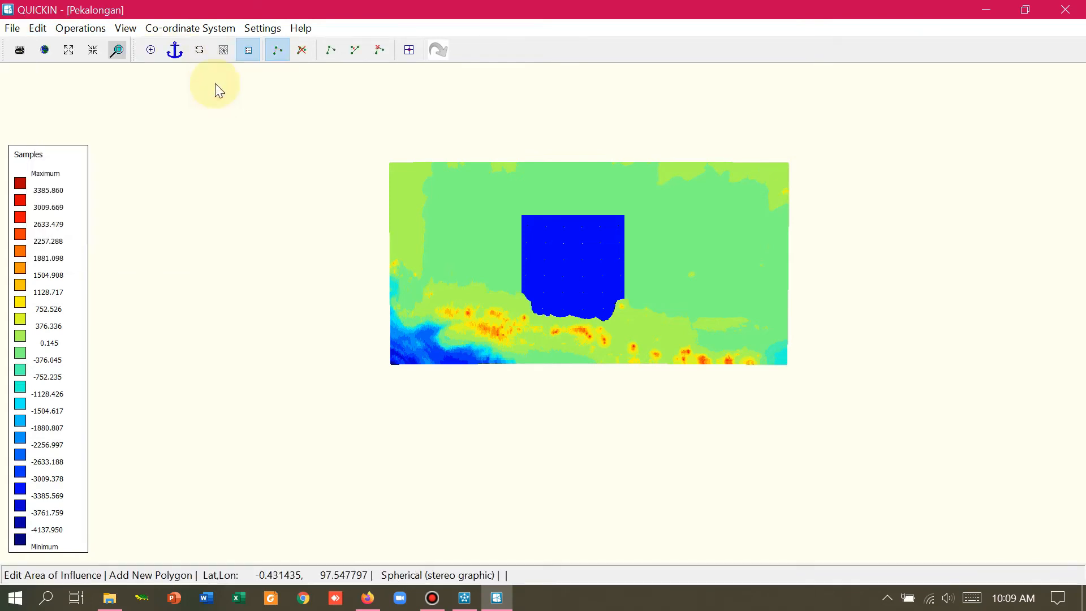
pyautogui.click(371, 153)
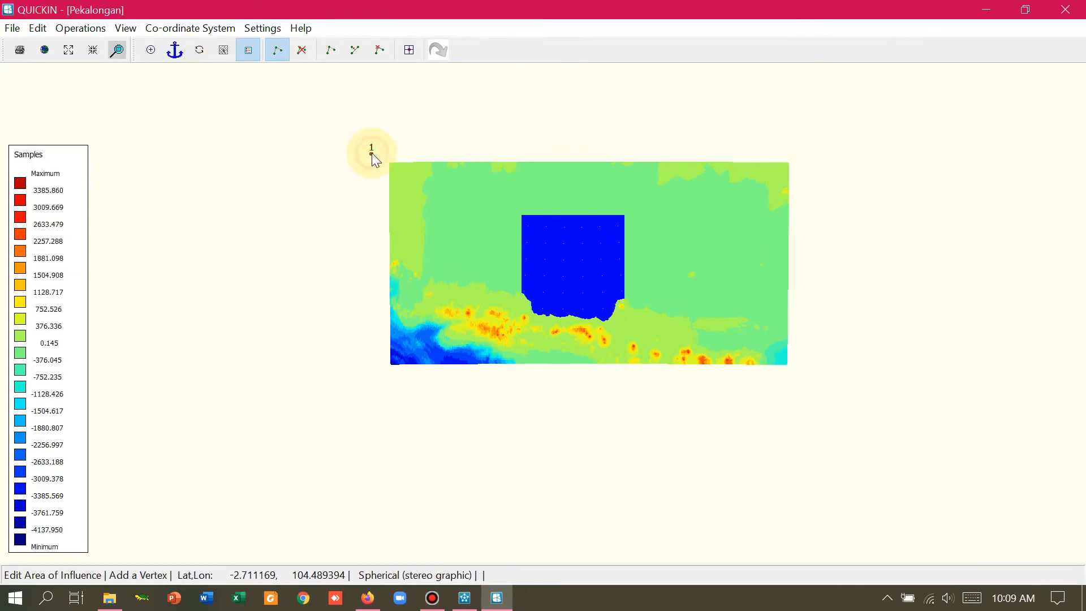
pyautogui.click(518, 149)
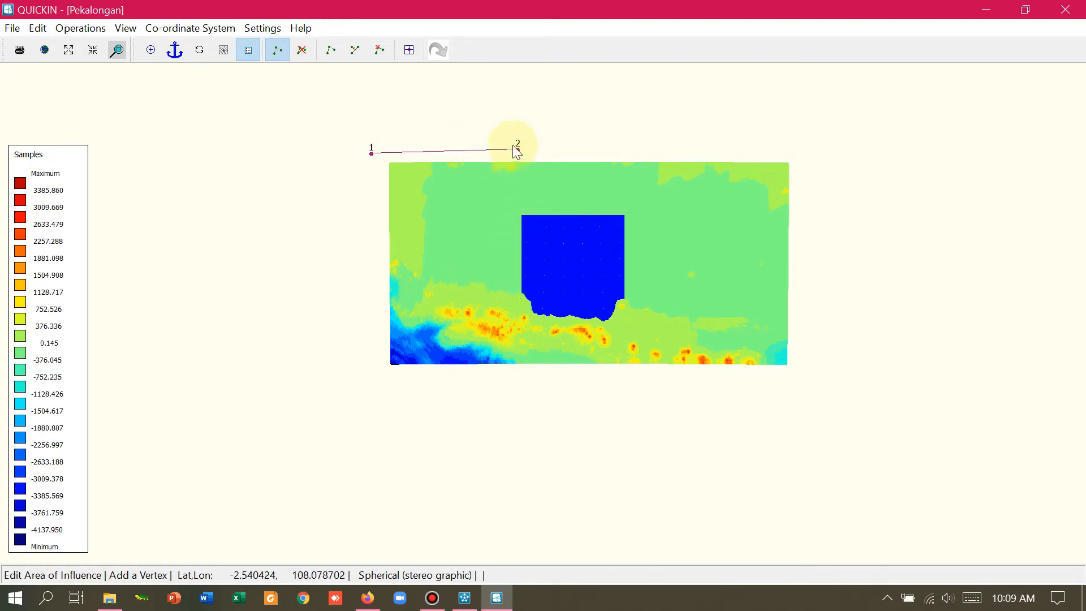
pyautogui.click(516, 295)
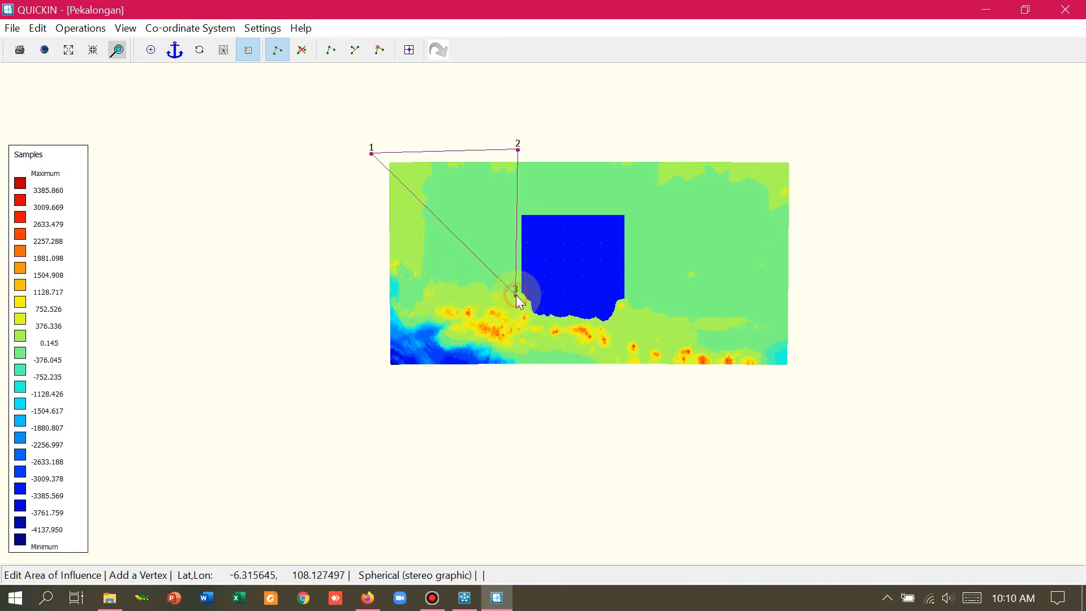
# Step: Continue the polygon with closely spaced vertices just outside the grid's coastal southern edge, from its southwest corner to its southeast corner
pyautogui.click(520, 300)
pyautogui.click(525, 302)
pyautogui.click(528, 308)
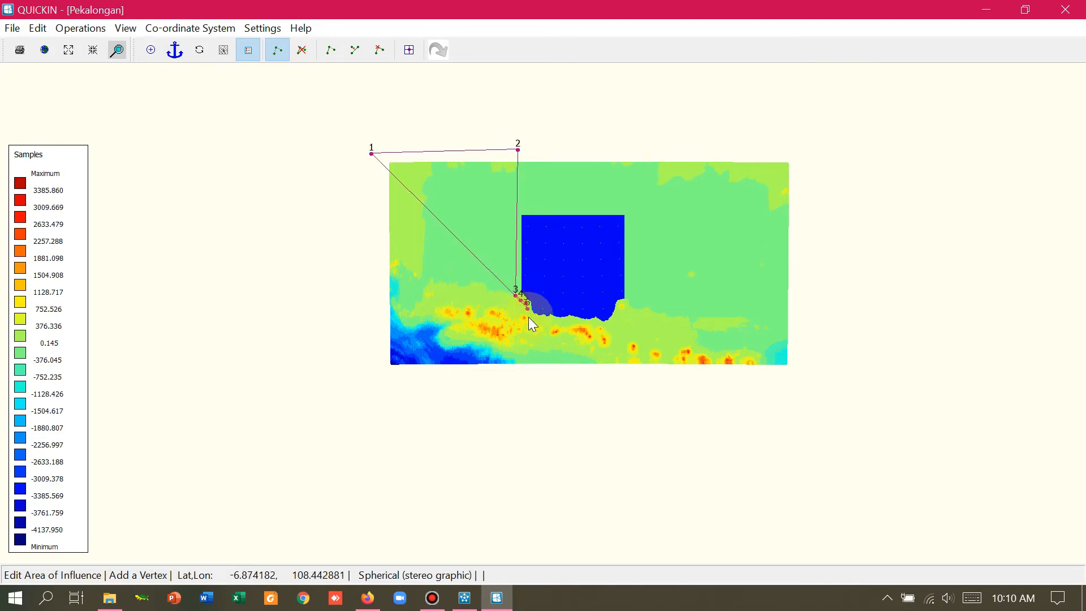
pyautogui.click(530, 316)
pyautogui.click(534, 317)
pyautogui.click(539, 319)
pyautogui.click(542, 320)
pyautogui.click(549, 321)
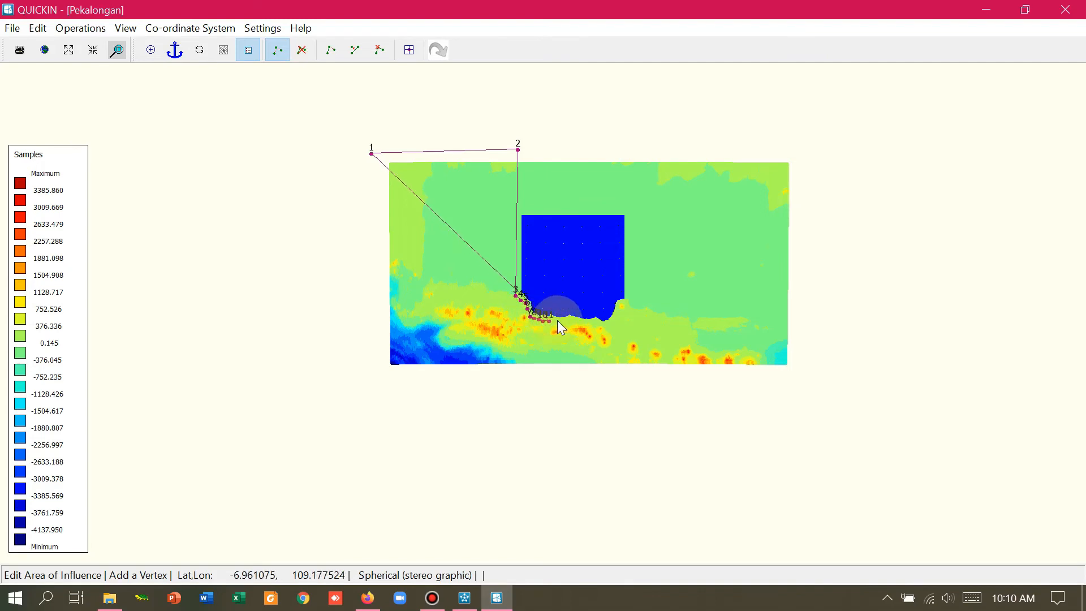
pyautogui.click(555, 321)
pyautogui.click(561, 320)
pyautogui.click(567, 321)
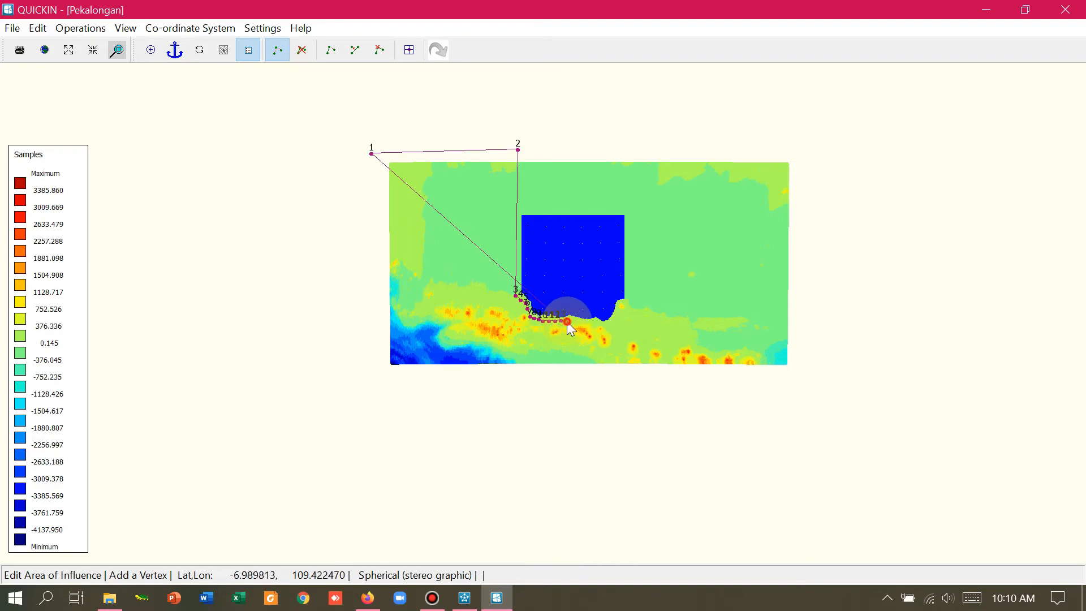
pyautogui.click(570, 318)
pyautogui.click(575, 321)
pyautogui.click(580, 321)
pyautogui.click(587, 322)
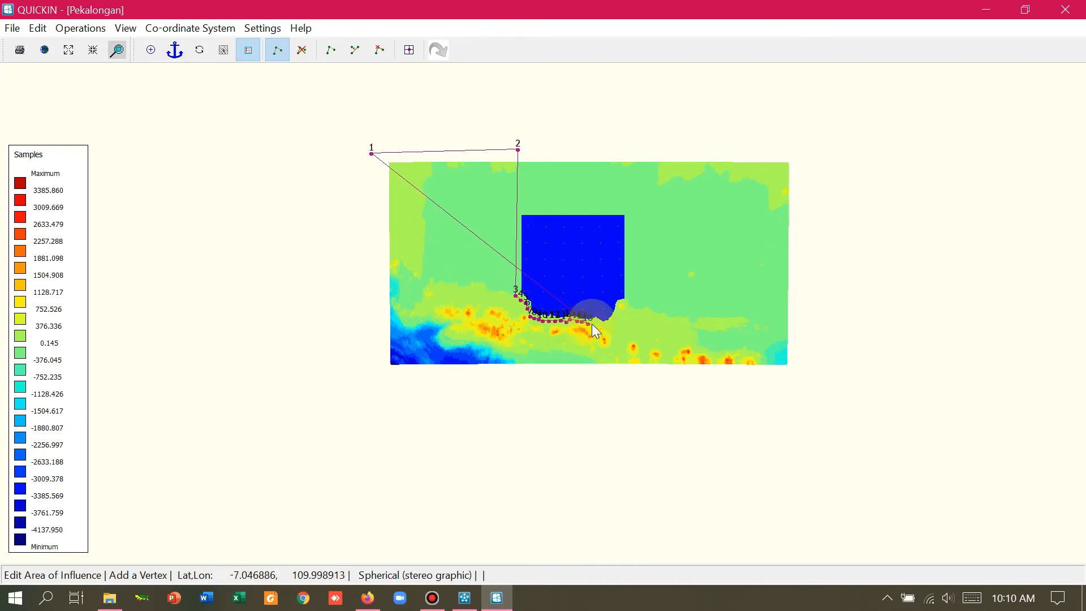
pyautogui.click(596, 323)
pyautogui.click(600, 323)
pyautogui.click(609, 324)
pyautogui.click(613, 318)
pyautogui.click(618, 311)
pyautogui.click(621, 303)
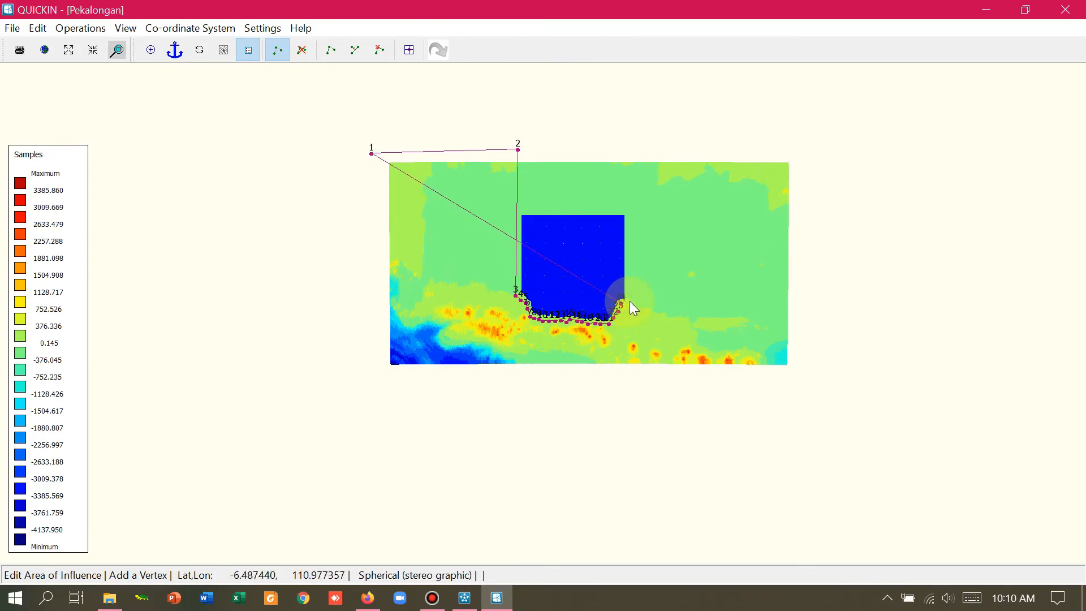
# Step: Finish the polygon up the grid's eastern side and around the outside of the samples' eastern and southern edges
pyautogui.click(628, 301)
pyautogui.click(634, 146)
pyautogui.click(797, 146)
pyautogui.click(794, 376)
pyautogui.click(367, 378)
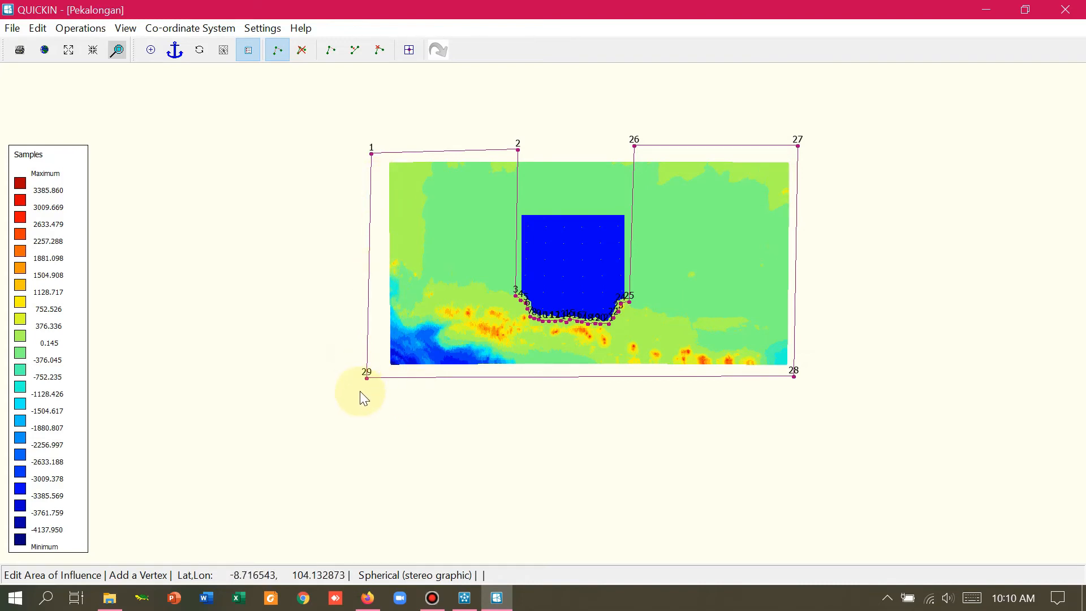
pyautogui.rightClick(363, 379)
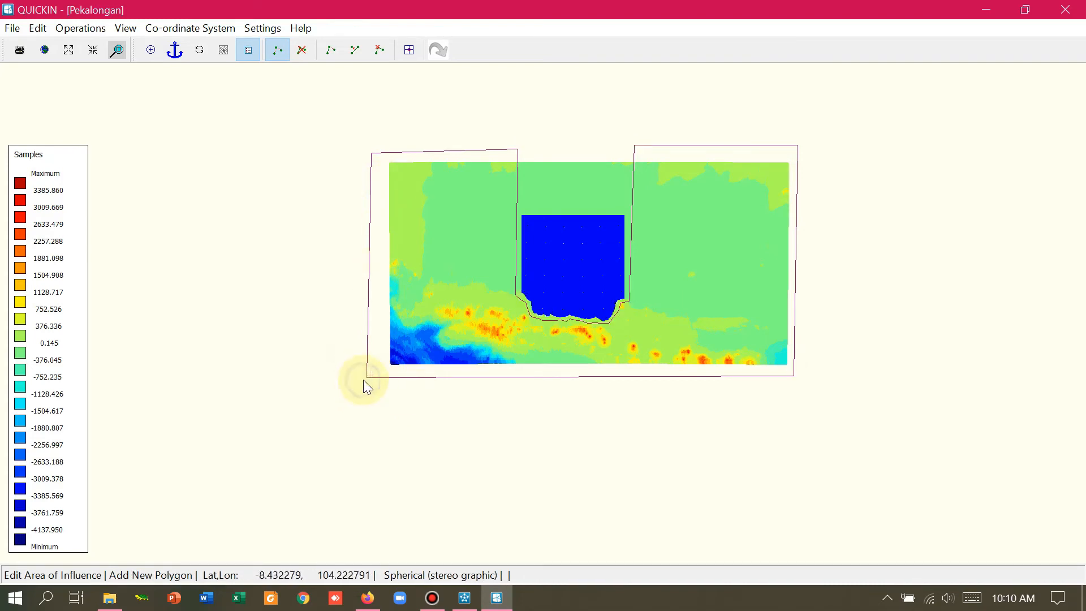
# Step: Delete the samples enclosed by the polygon, and delete the polygon itself
pyautogui.click(86, 28)
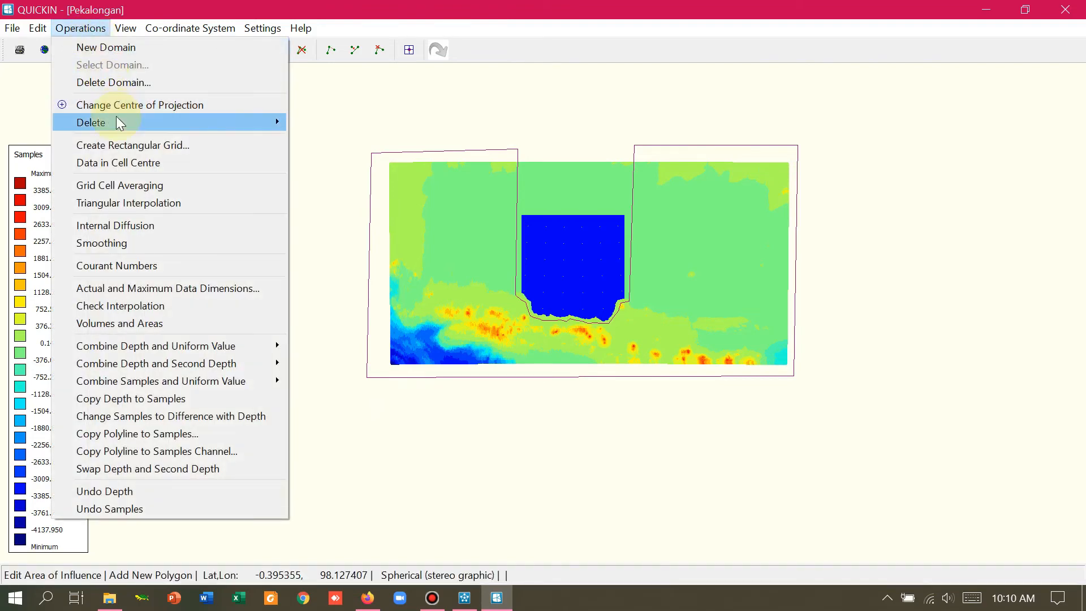
pyautogui.moveTo(117, 117)
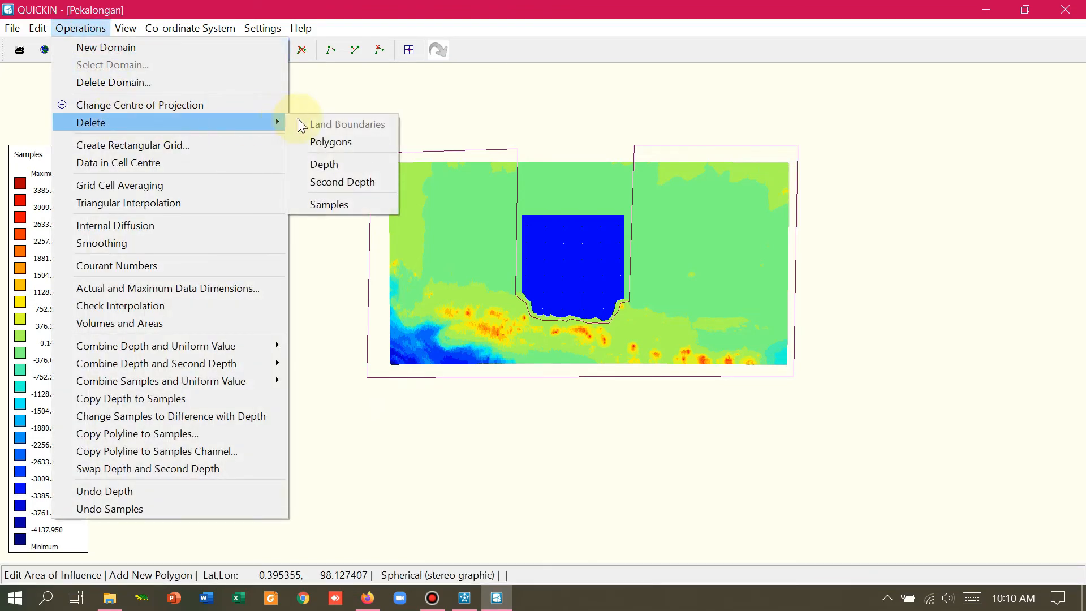
pyautogui.click(317, 205)
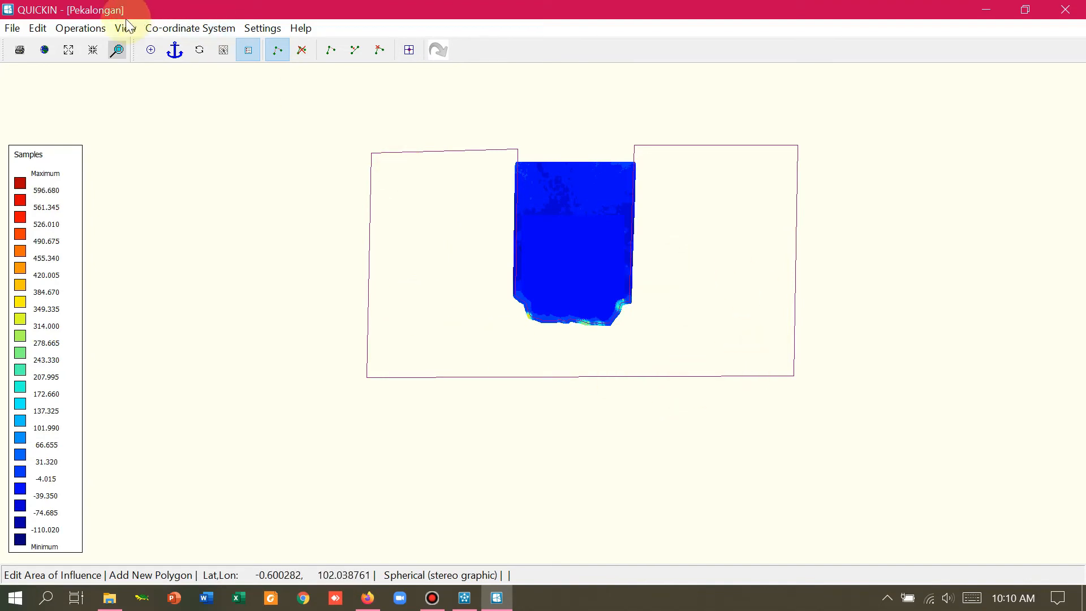
pyautogui.click(85, 29)
pyautogui.moveTo(97, 123)
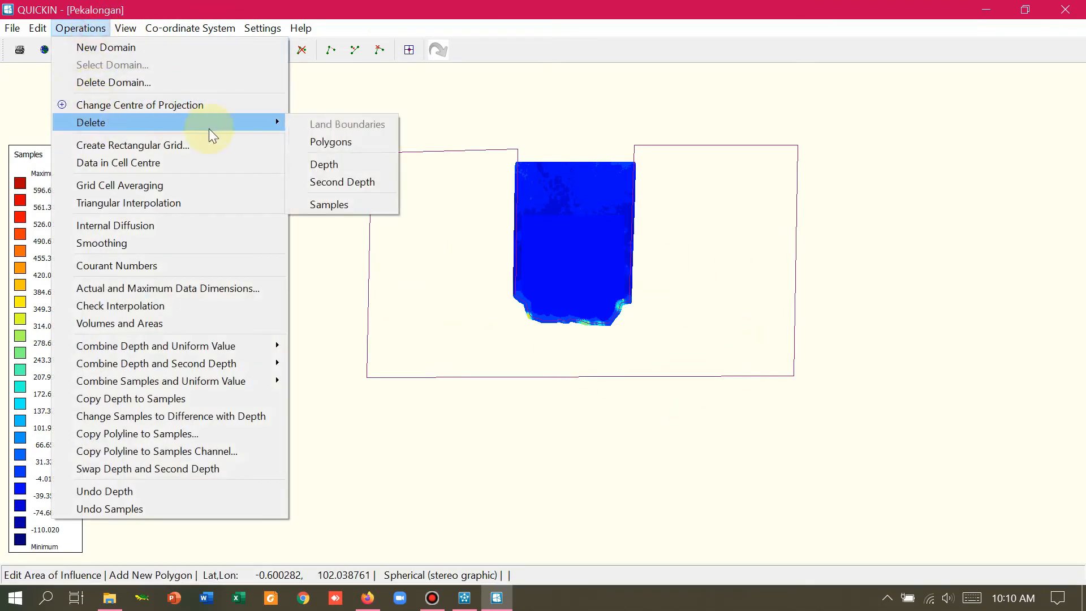
pyautogui.click(329, 142)
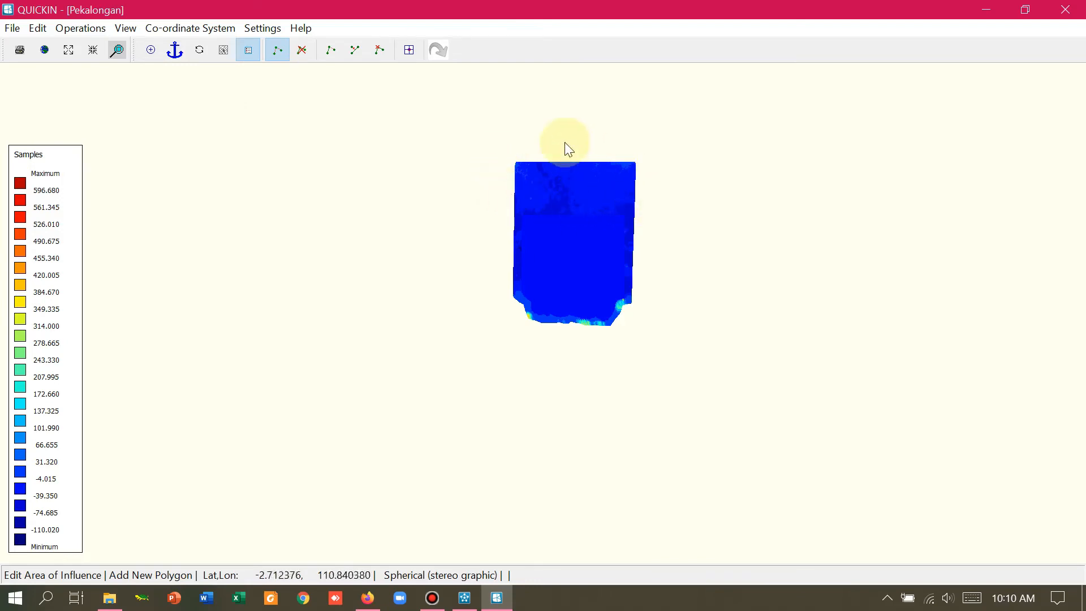
# Step: Draw a four-vertex polygon around the northern strip of the samples, extending just past their western, northern and eastern edges
pyautogui.click(34, 31)
pyautogui.moveTo(79, 64)
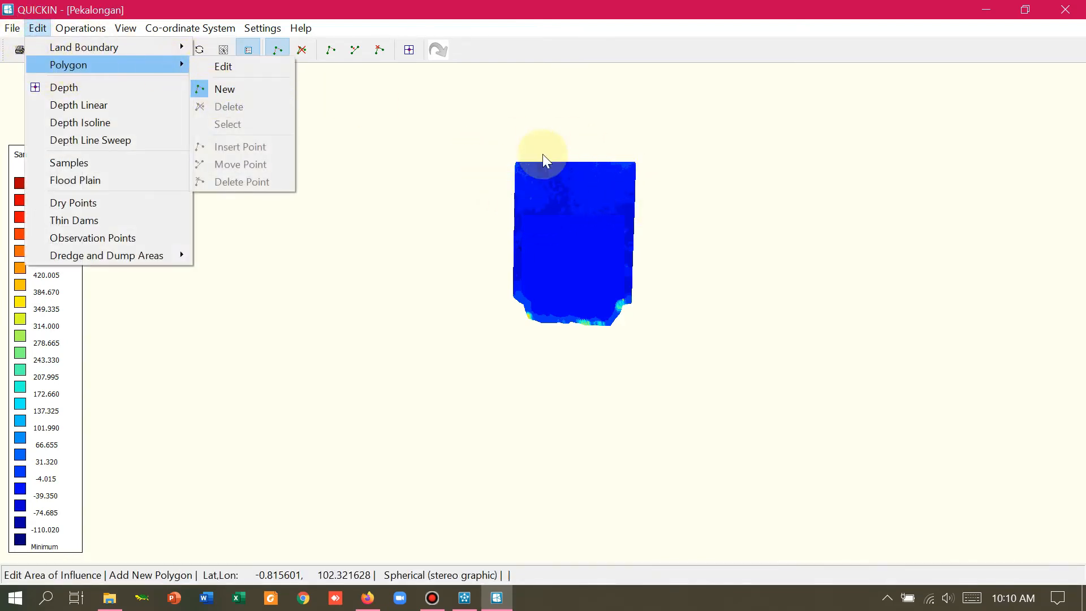
pyautogui.click(501, 151)
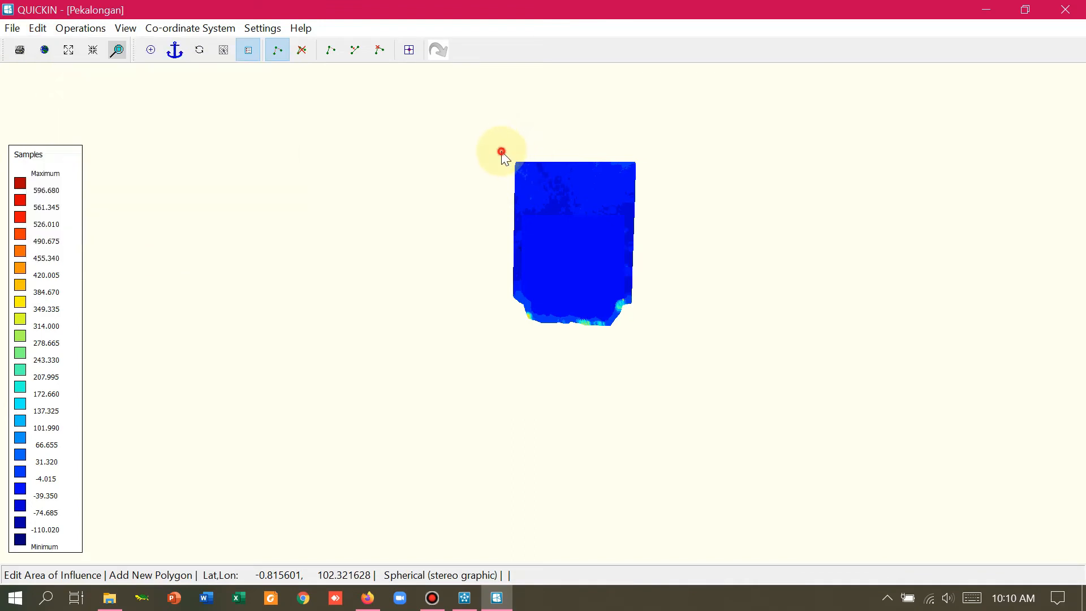
pyautogui.click(503, 207)
pyautogui.click(640, 206)
pyautogui.click(645, 154)
pyautogui.rightClick(645, 155)
# Step: Delete the samples inside the northern polygon, and delete the polygon itself
pyautogui.click(83, 30)
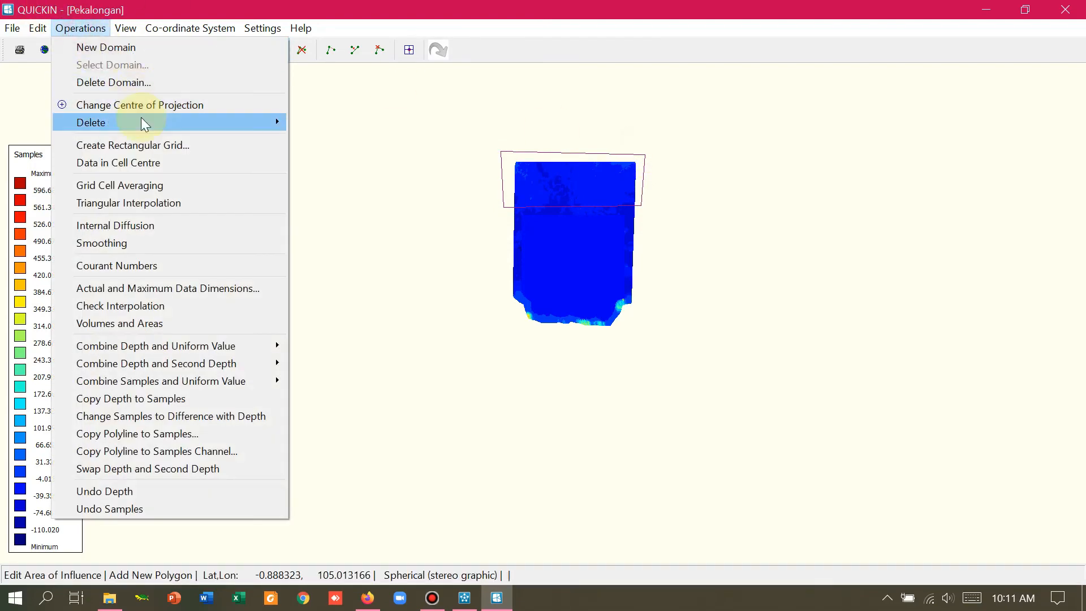
pyautogui.moveTo(237, 120)
pyautogui.click(323, 207)
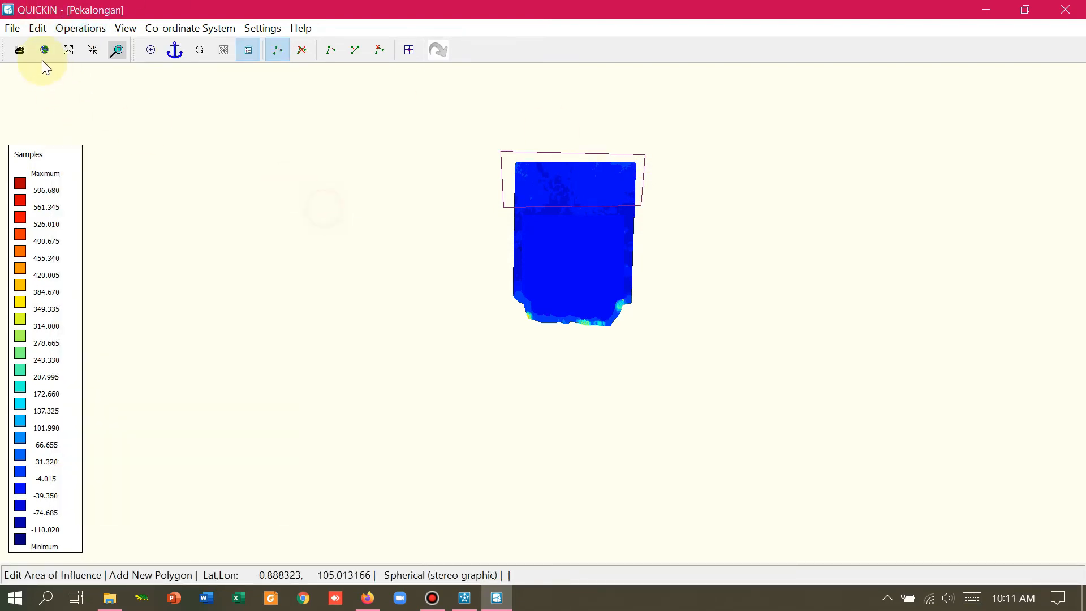
pyautogui.click(83, 32)
pyautogui.moveTo(114, 121)
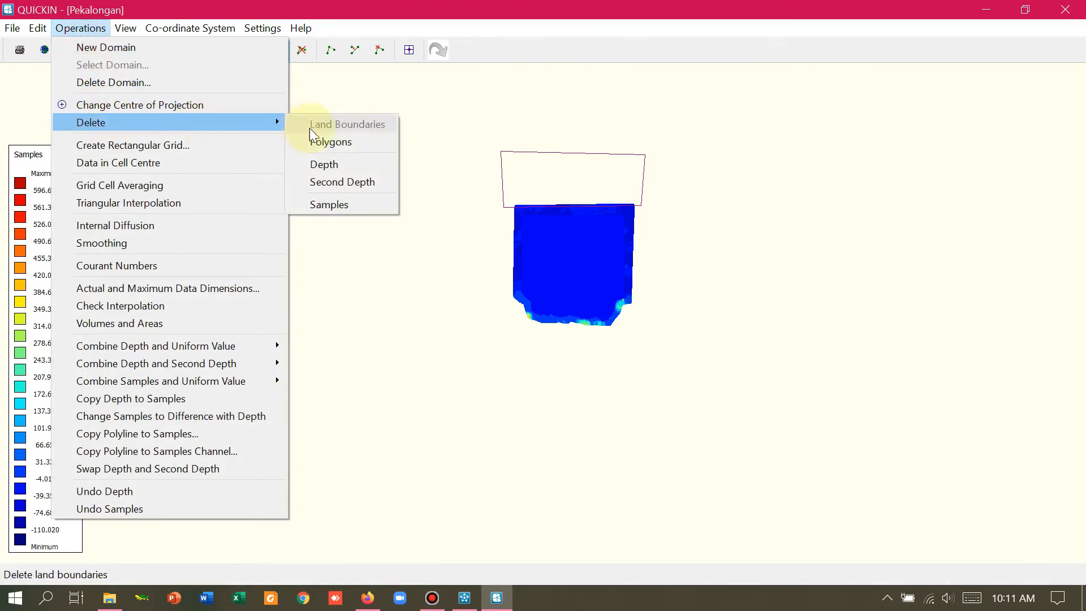
pyautogui.click(315, 141)
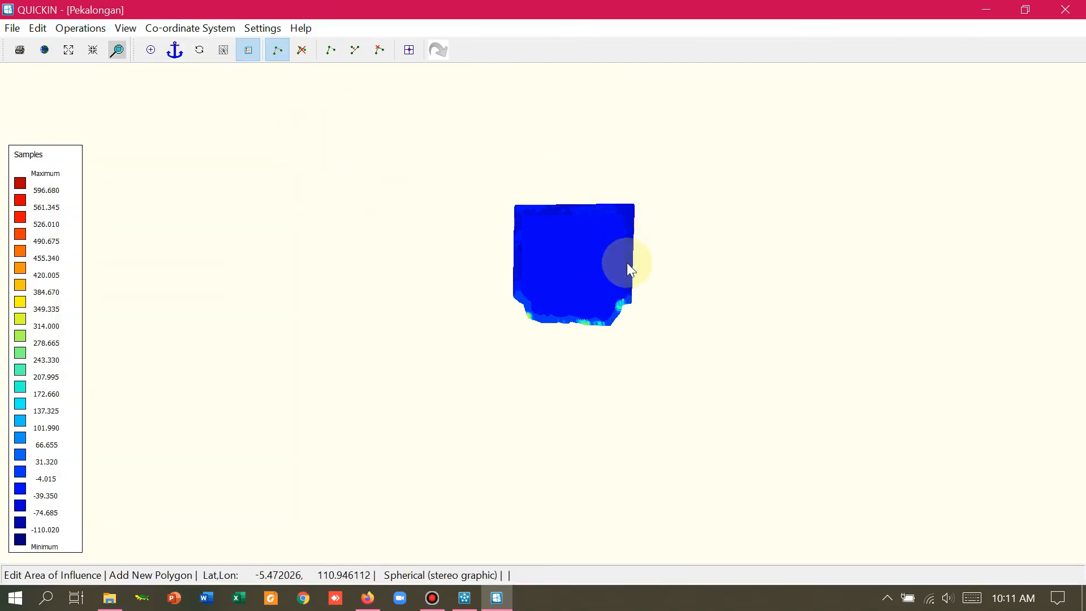
# Step: Multiply all samples with a uniform value of -1, including every sample without a polygon
pyautogui.scroll(4, 627, 263)
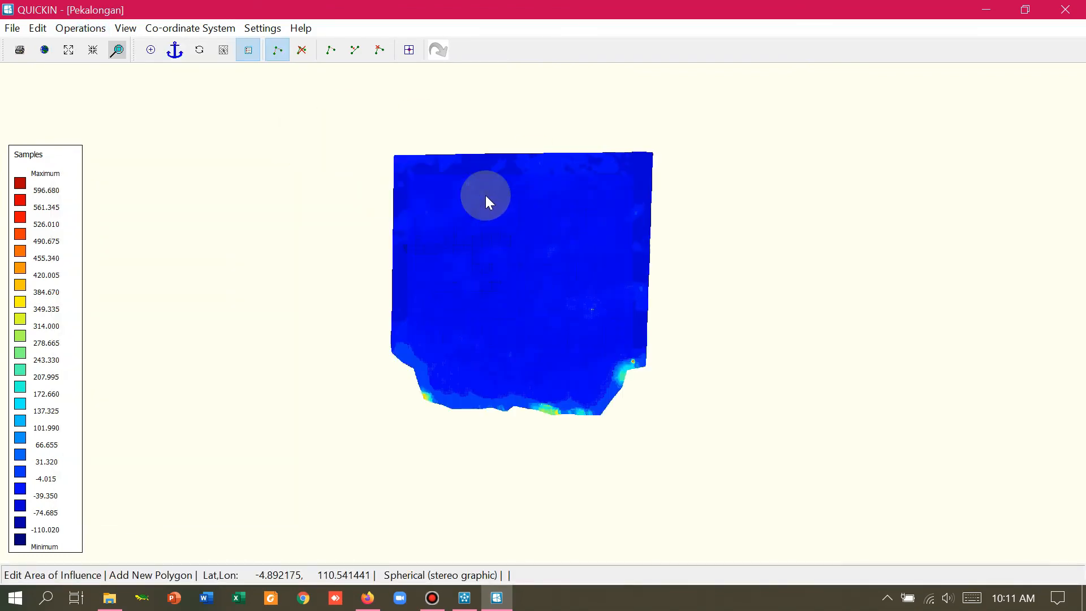
pyautogui.scroll(1, 485, 195)
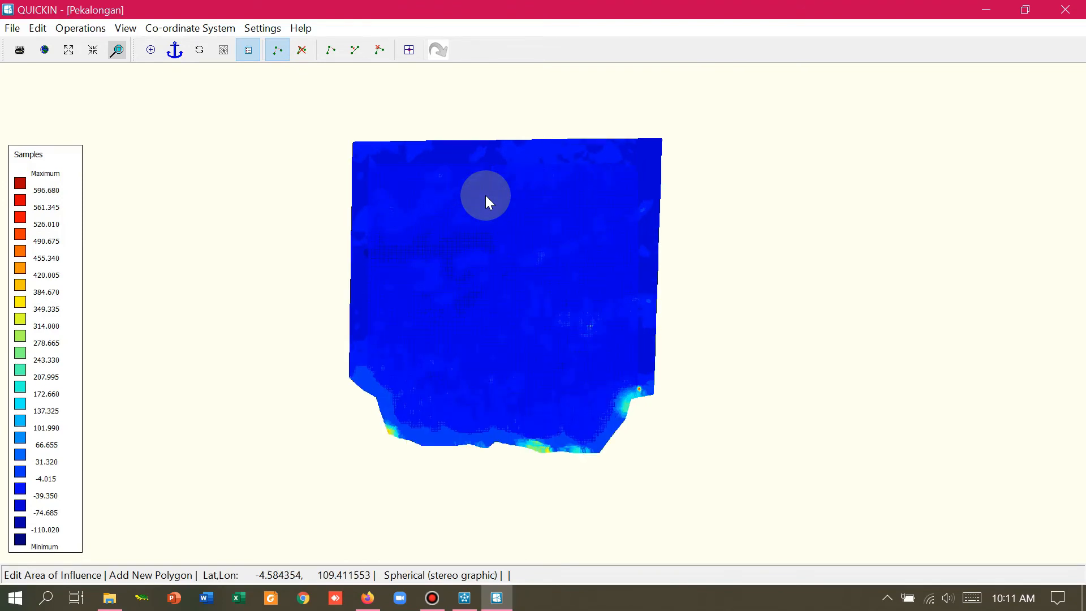
pyautogui.scroll(1, 485, 195)
pyautogui.scroll(1, 485, 195)
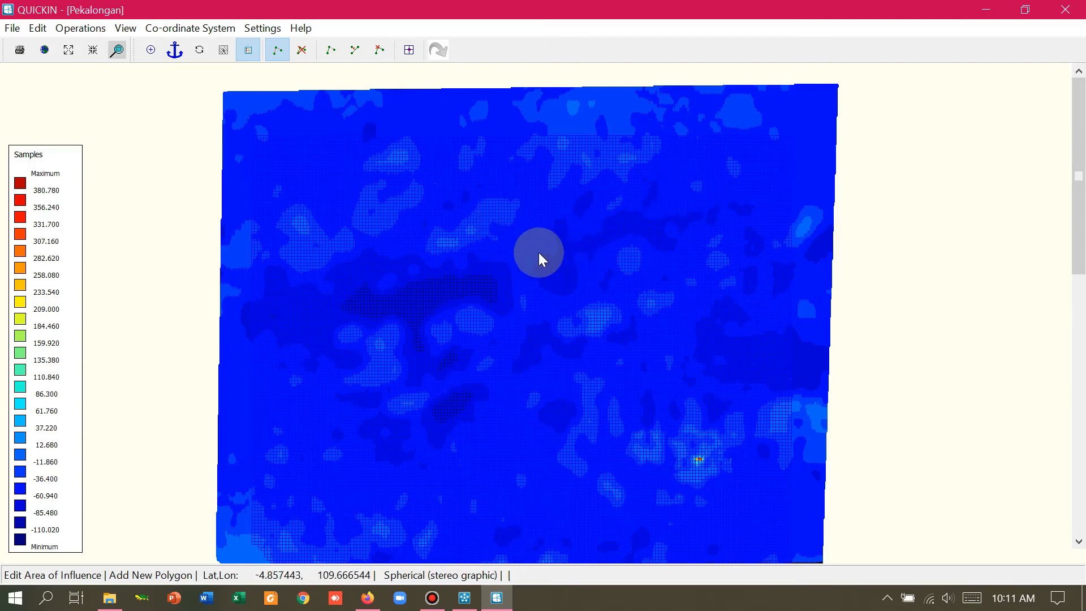
pyautogui.scroll(-1, 538, 252)
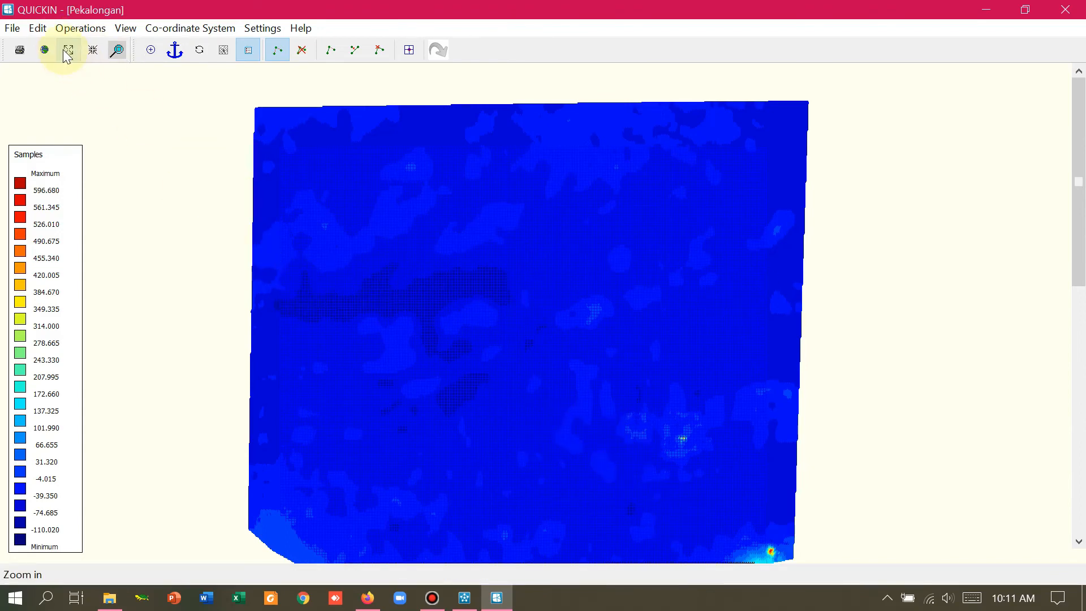
pyautogui.click(69, 32)
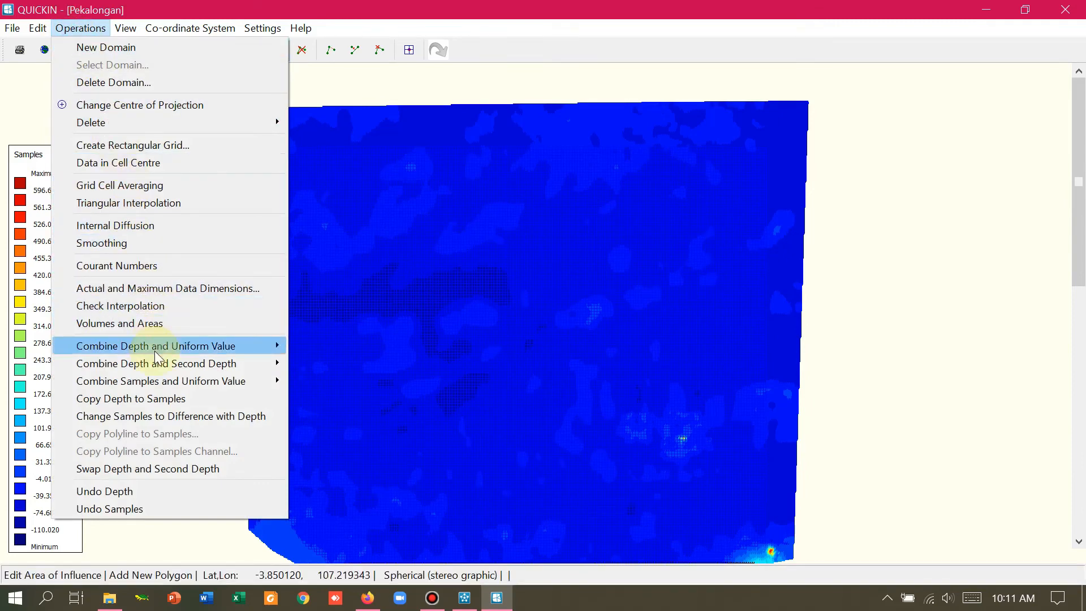
pyautogui.moveTo(160, 390)
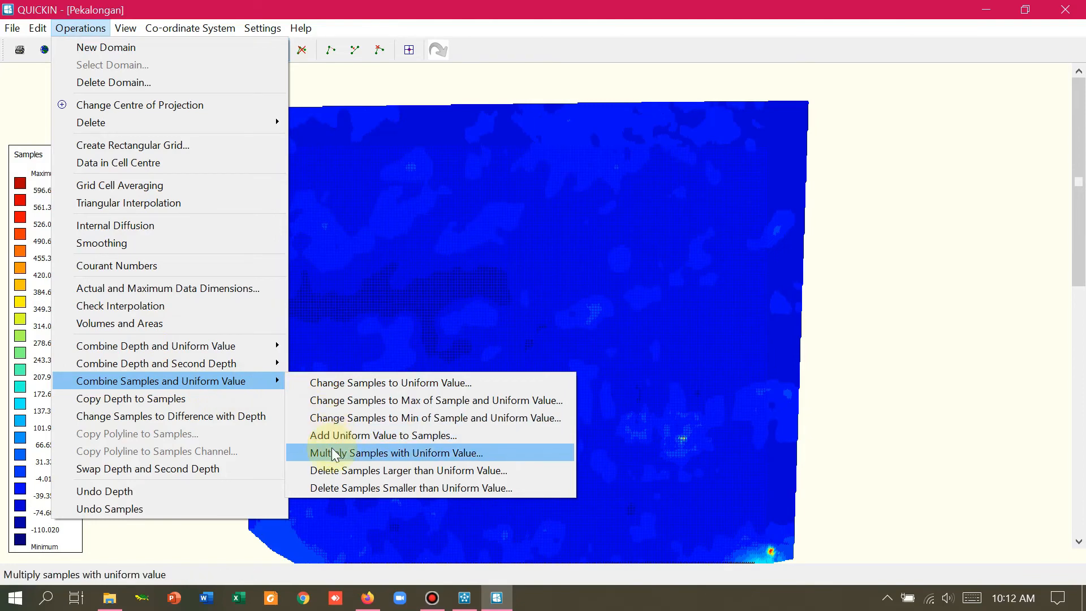
pyautogui.click(464, 460)
pyautogui.click(553, 294)
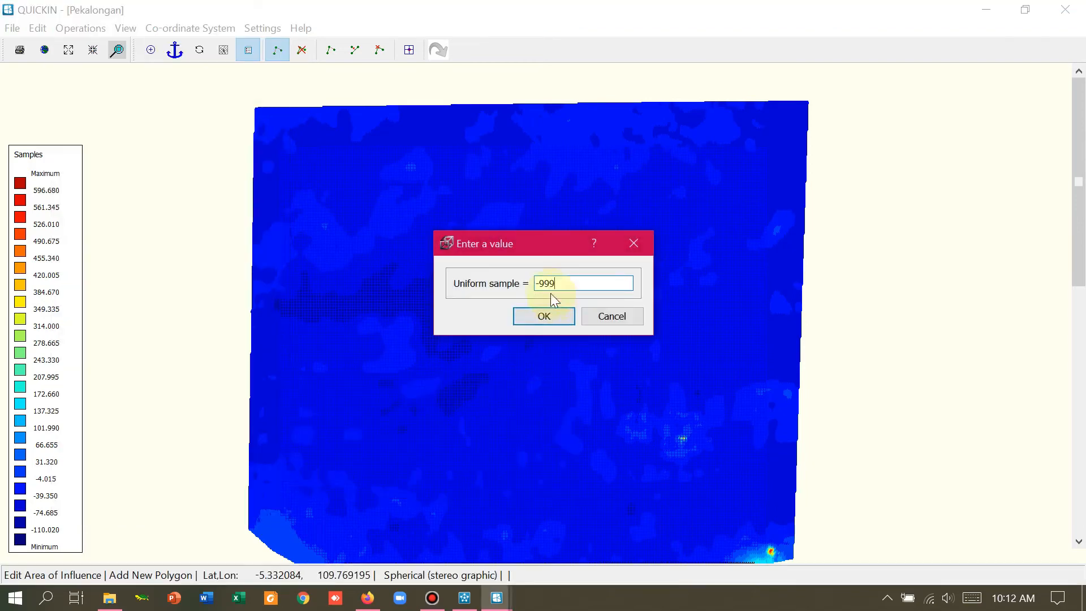
pyautogui.doubleClick(557, 288)
pyautogui.write('-1')
pyautogui.click(523, 319)
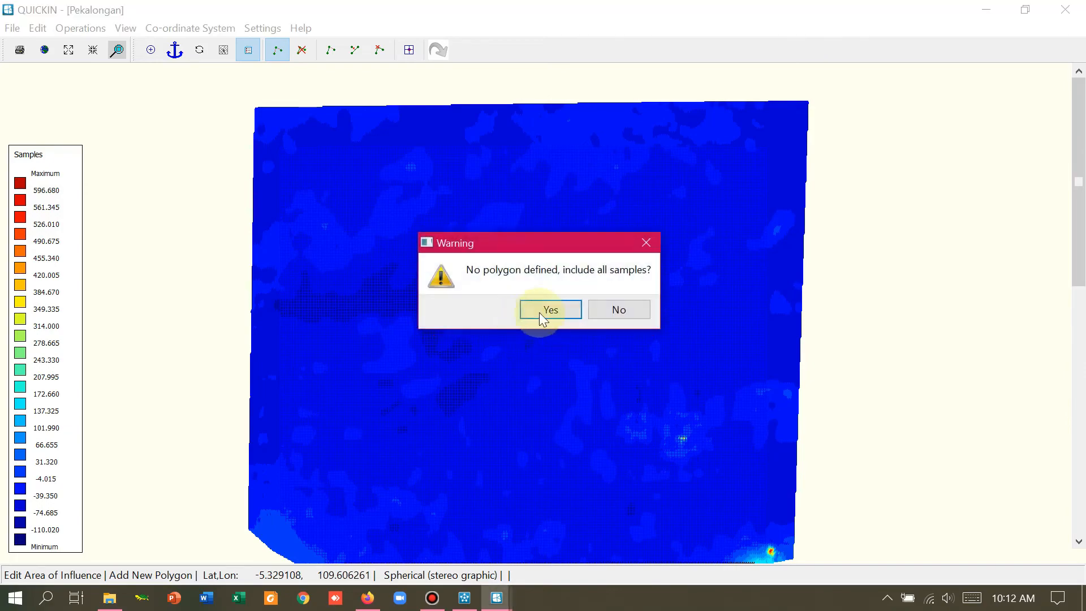
pyautogui.click(542, 315)
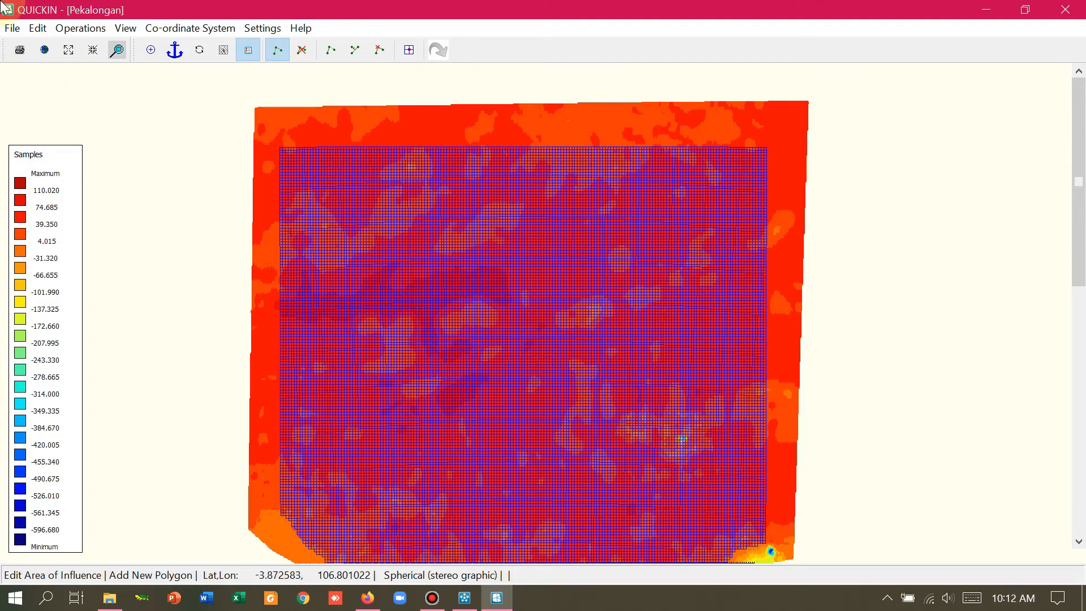
# Step: Delete the stray polygon point placed in the middle of the samples
pyautogui.click(65, 27)
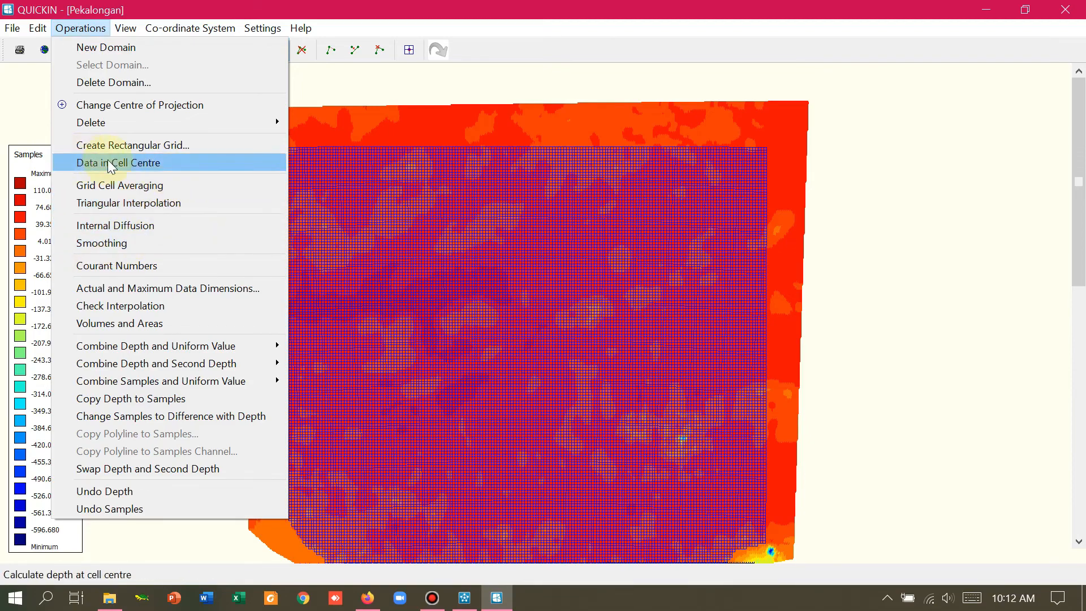
pyautogui.click(497, 275)
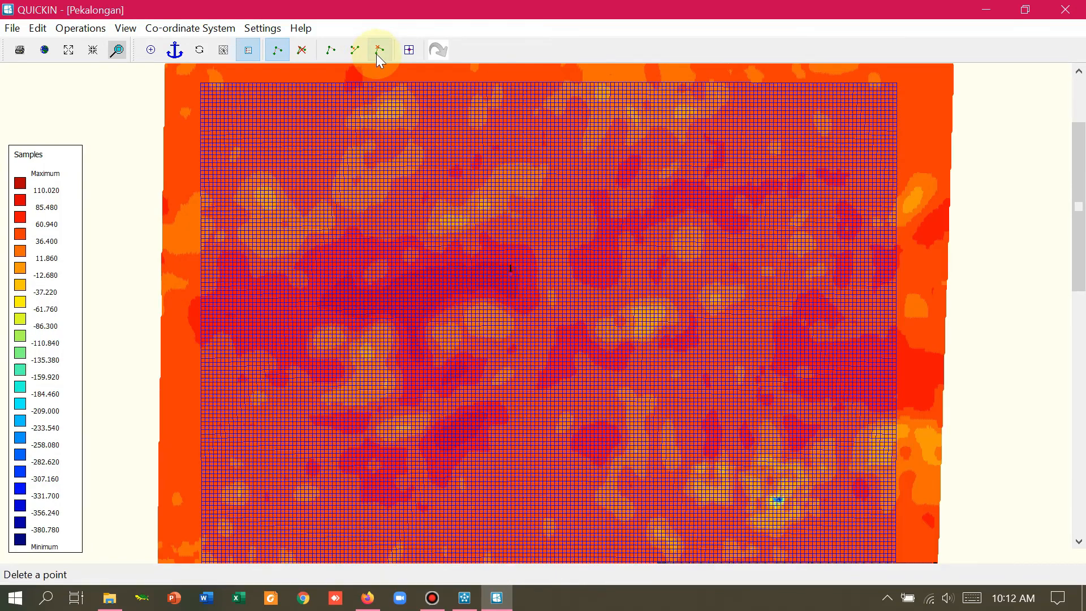
pyautogui.click(378, 55)
pyautogui.click(504, 270)
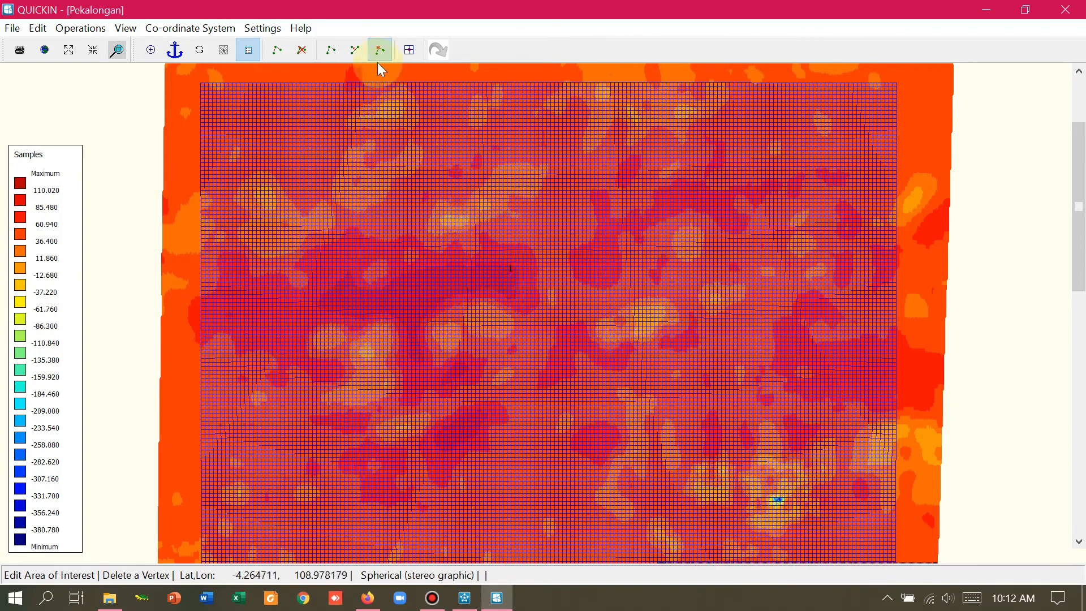
pyautogui.click(80, 27)
pyautogui.moveTo(114, 121)
pyautogui.click(310, 139)
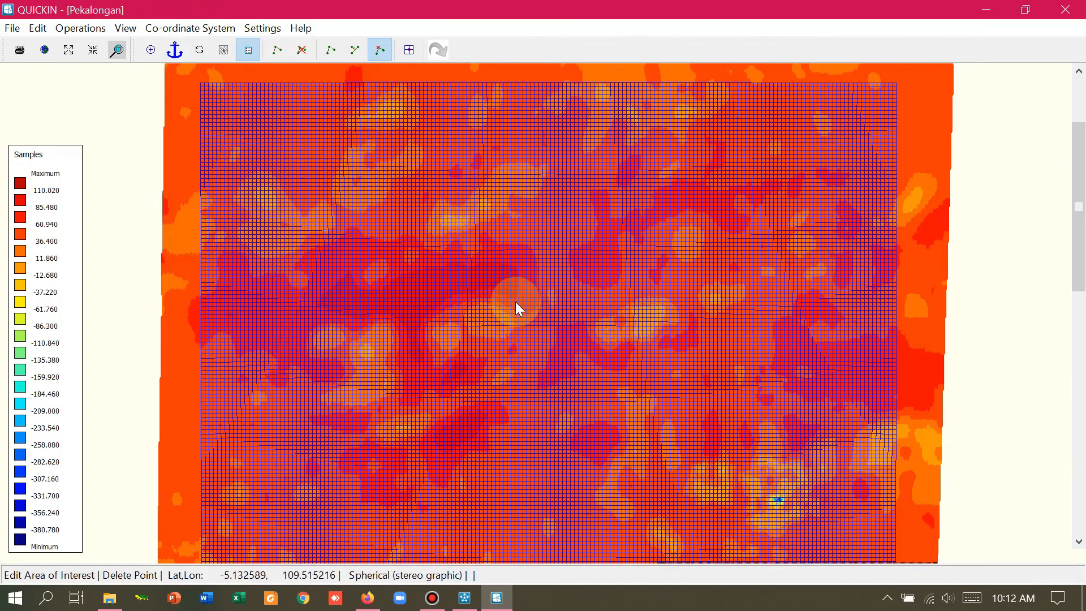
# Step: Examine the sample density within the grid cells and compute the grid depths from the samples with Grid Cell Averaging
pyautogui.click(439, 296)
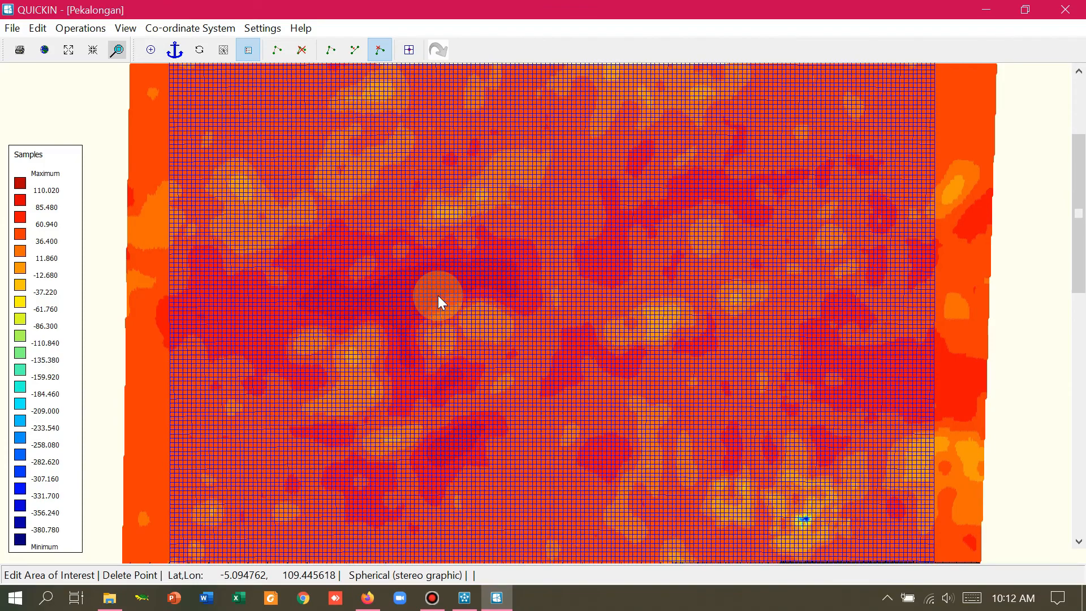
pyautogui.scroll(4, 438, 295)
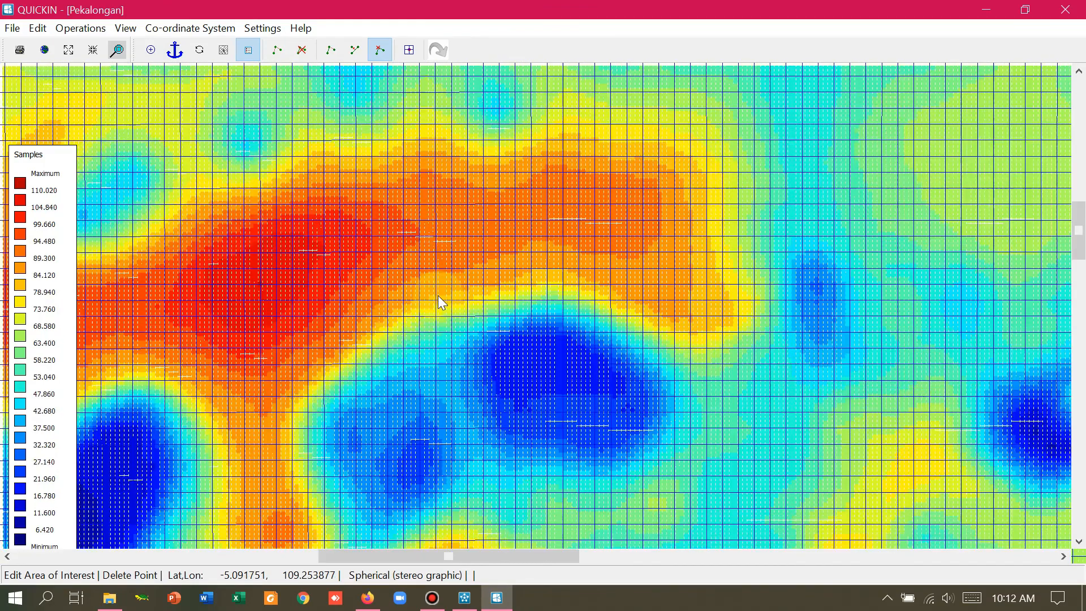
pyautogui.scroll(2, 438, 297)
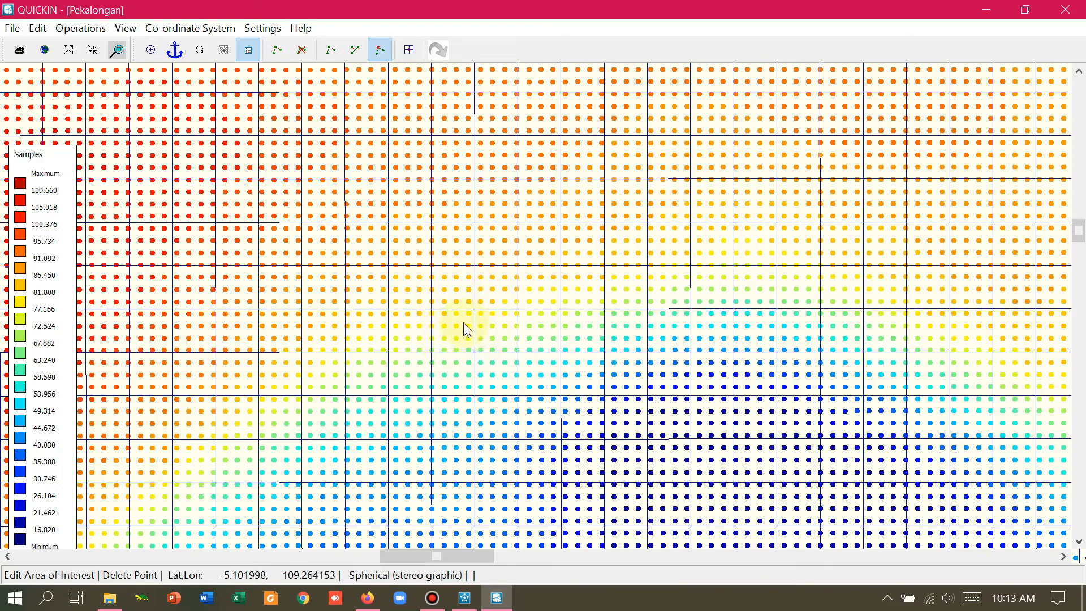
pyautogui.click(85, 29)
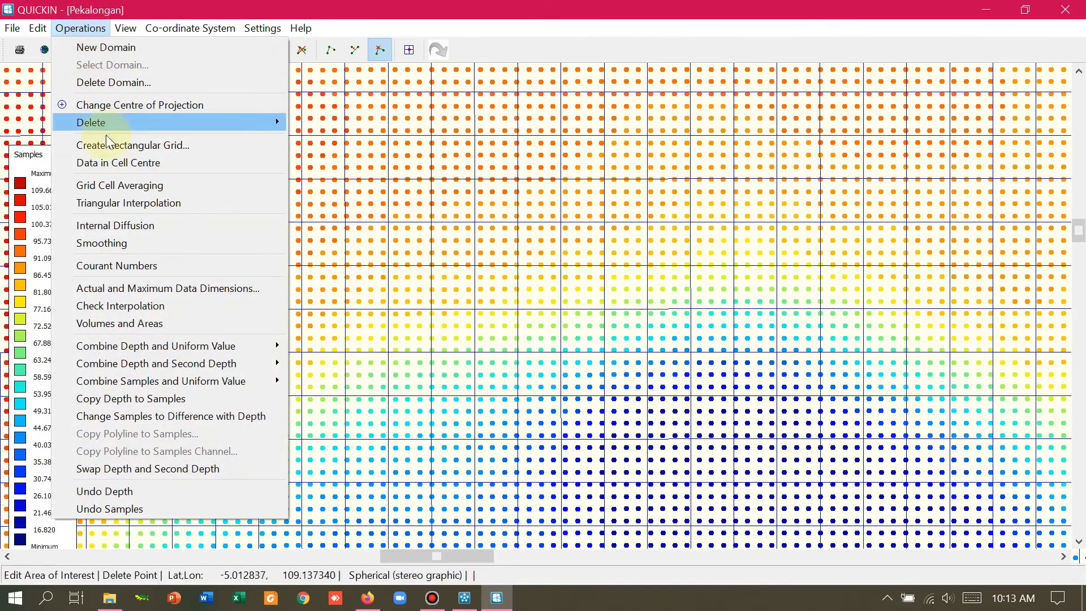
pyautogui.click(120, 185)
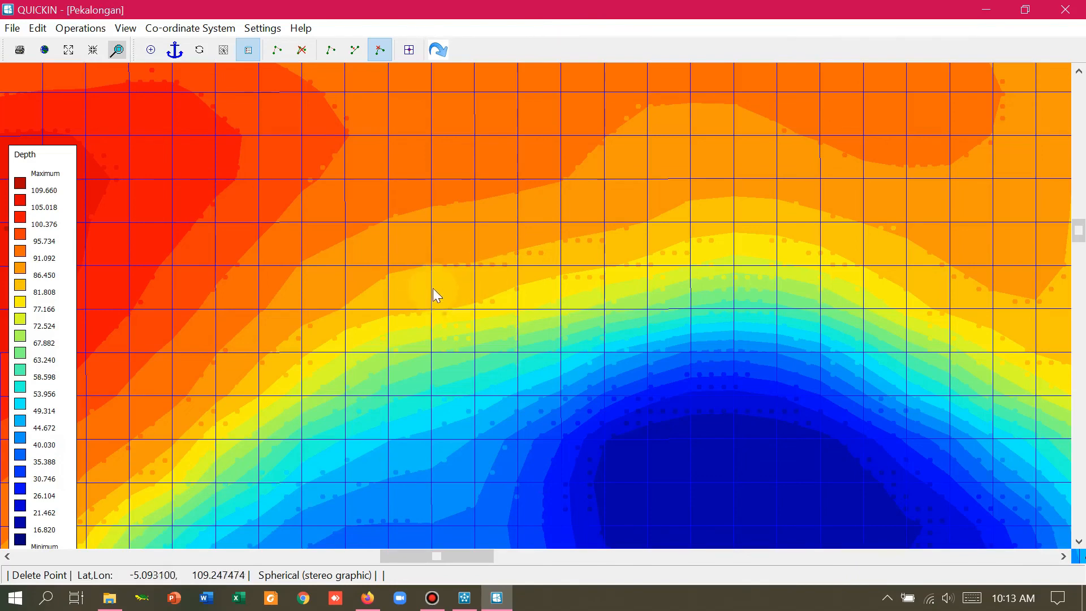
# Step: Apply Internal Diffusion to the averaged grid depths
pyautogui.click(93, 29)
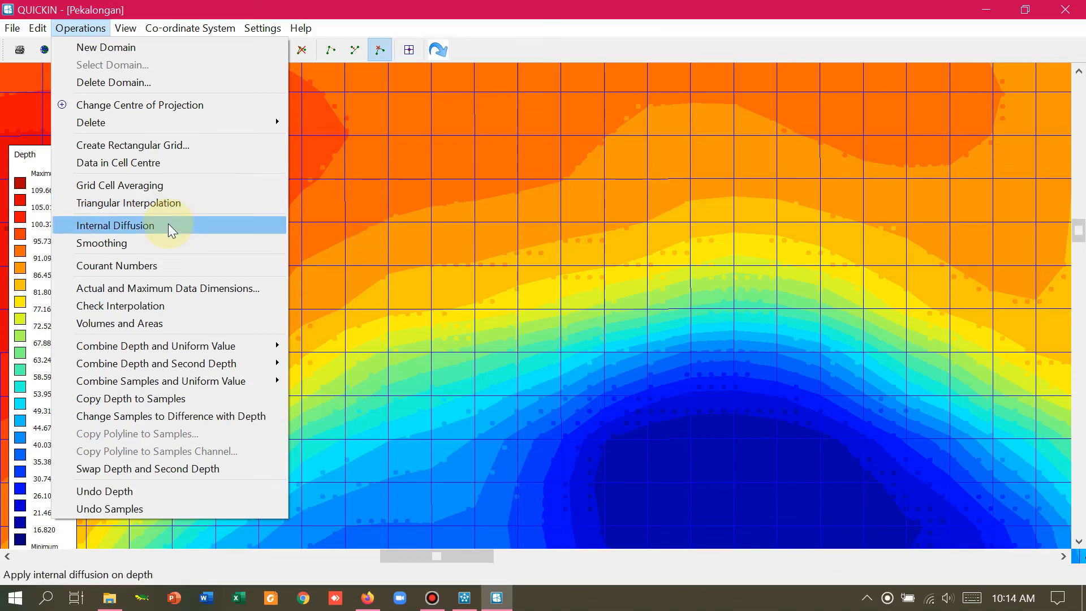
pyautogui.click(317, 196)
pyautogui.scroll(-3, 318, 196)
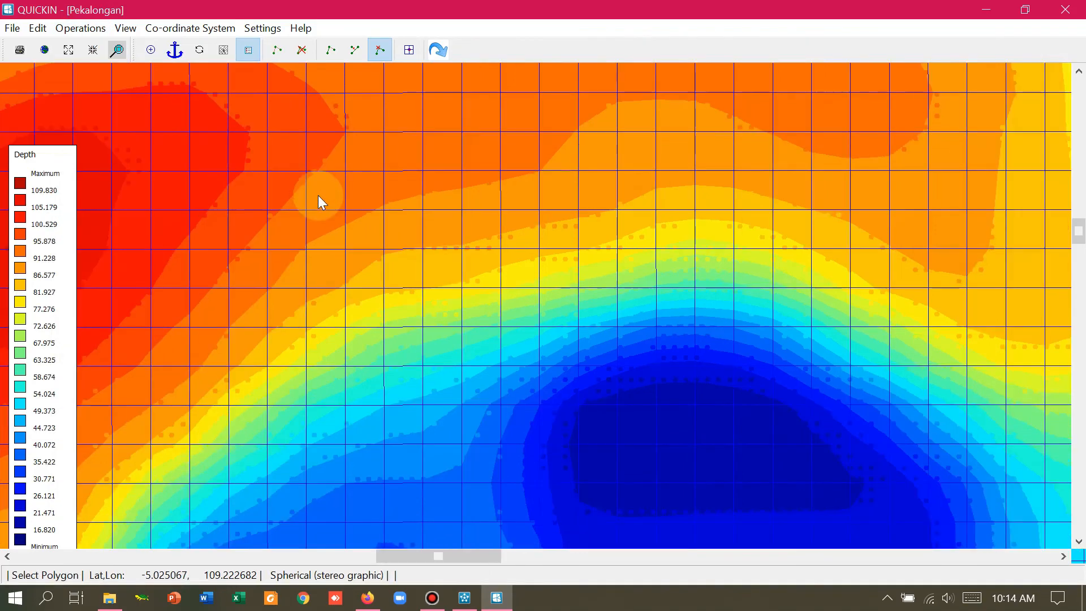
pyautogui.scroll(-3, 274, 178)
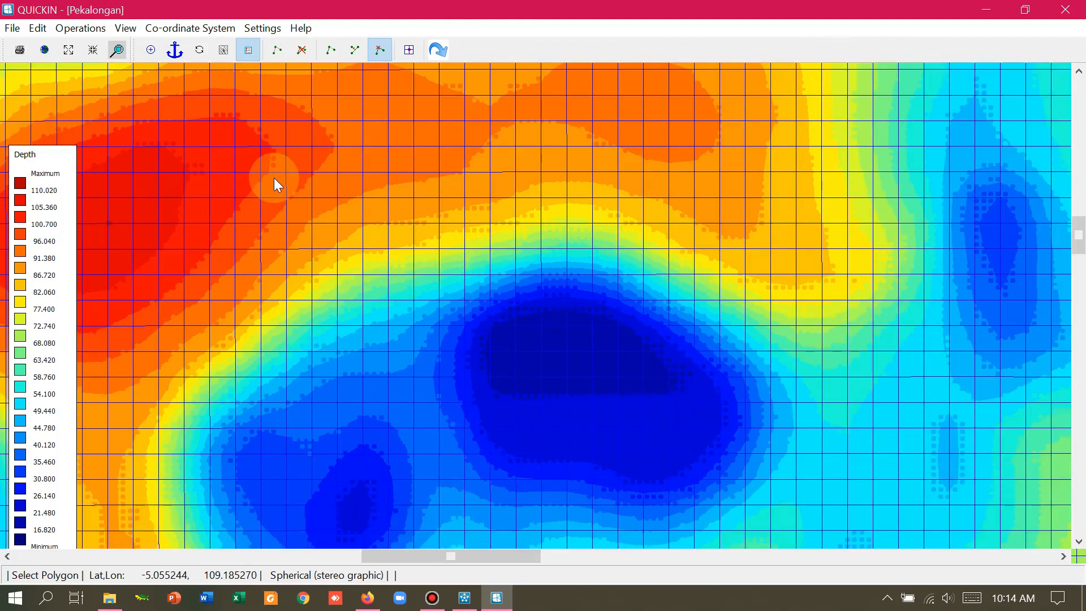
pyautogui.scroll(-3, 206, 156)
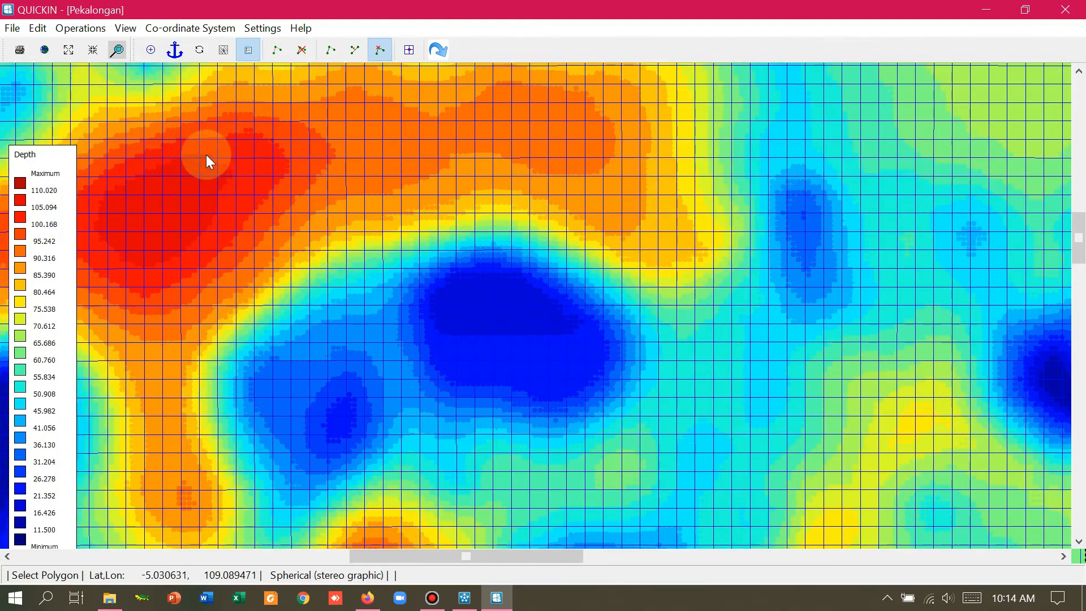
pyautogui.scroll(-4, 255, 161)
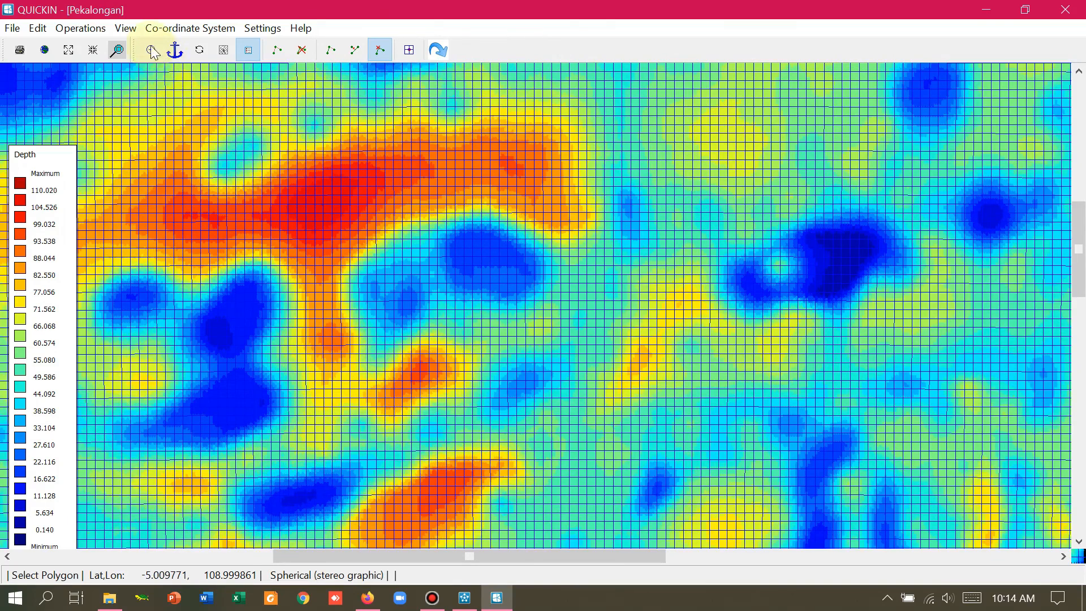
pyautogui.scroll(-1, 214, 175)
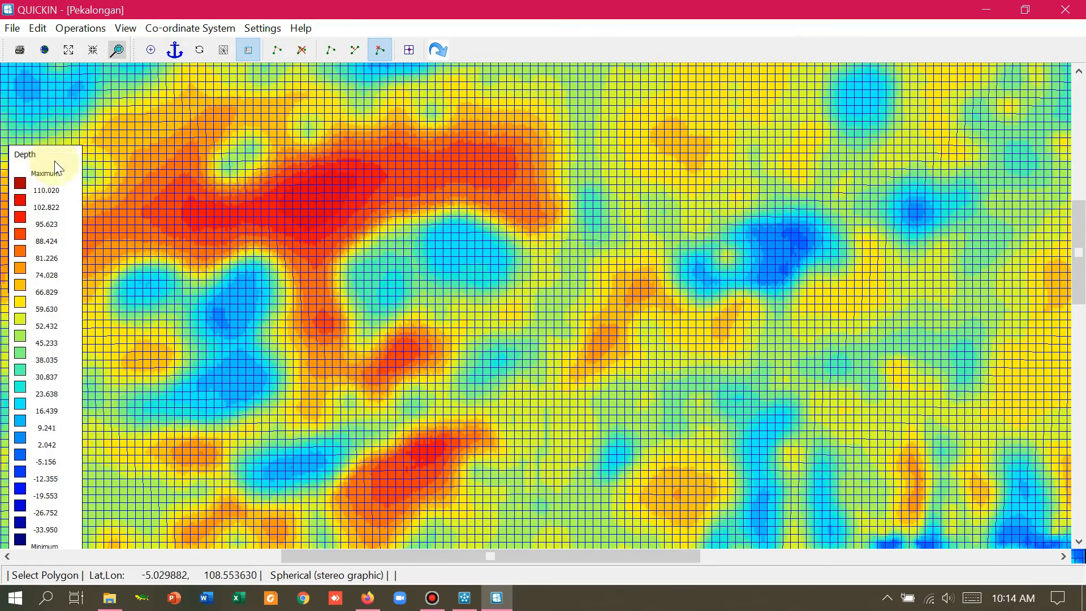
pyautogui.click(82, 29)
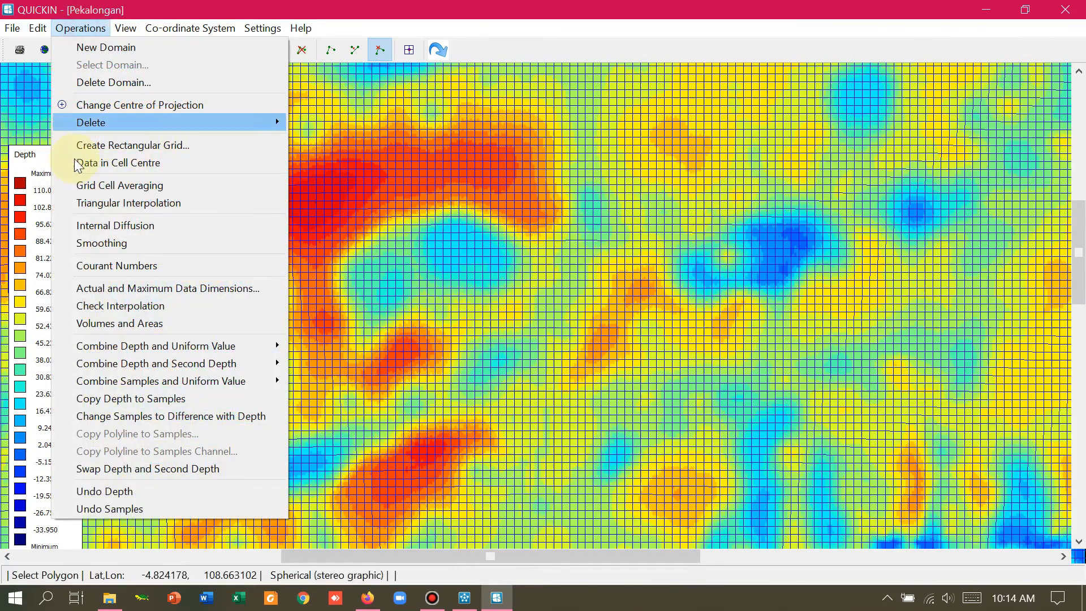
pyautogui.click(112, 226)
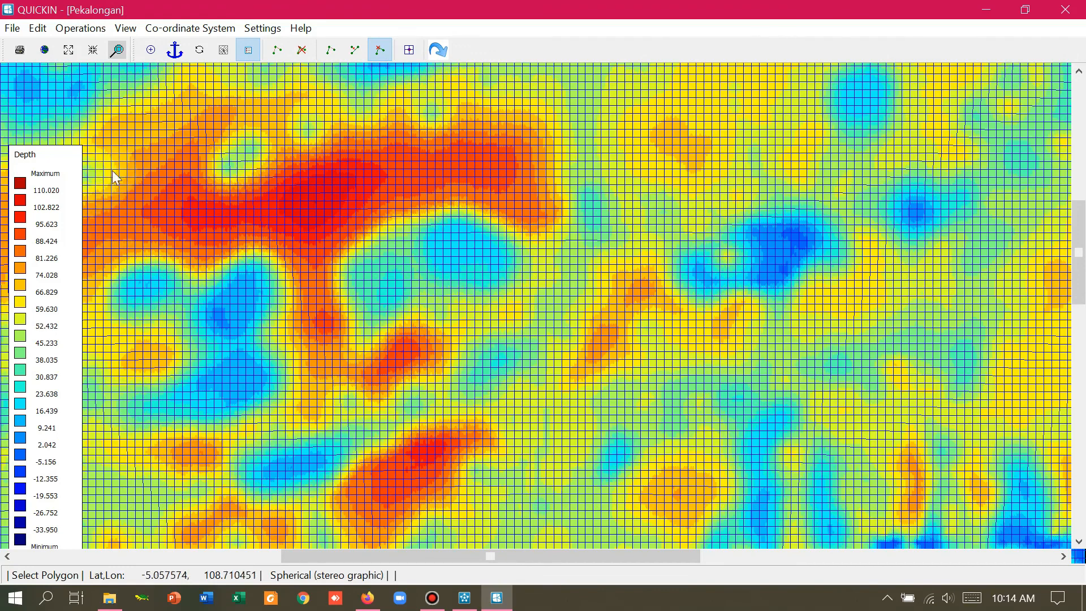
# Step: Apply Smoothing to the grid depths
pyautogui.click(82, 31)
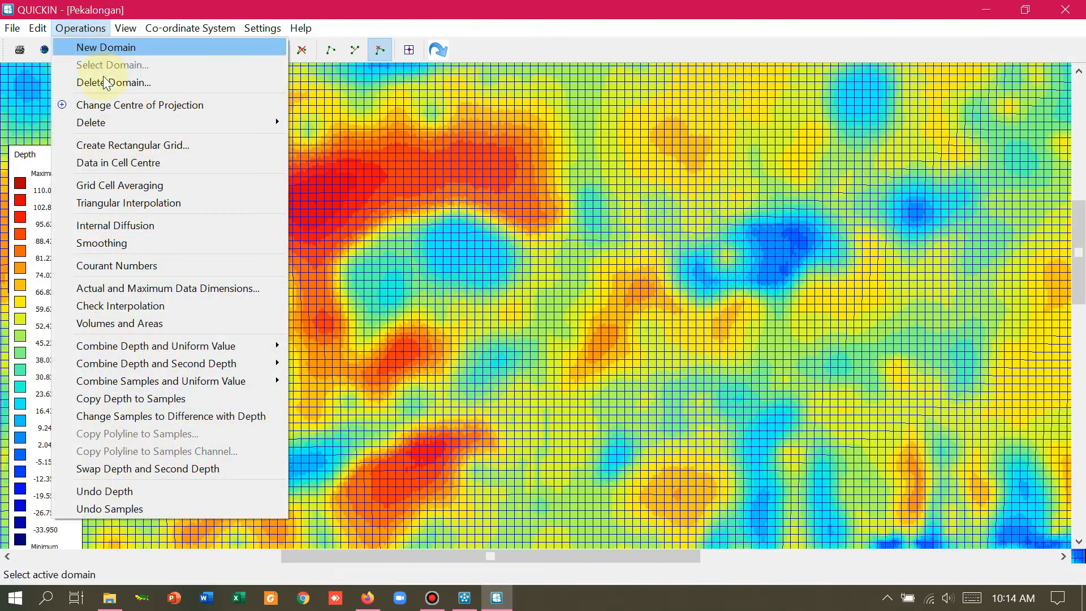
pyautogui.click(115, 242)
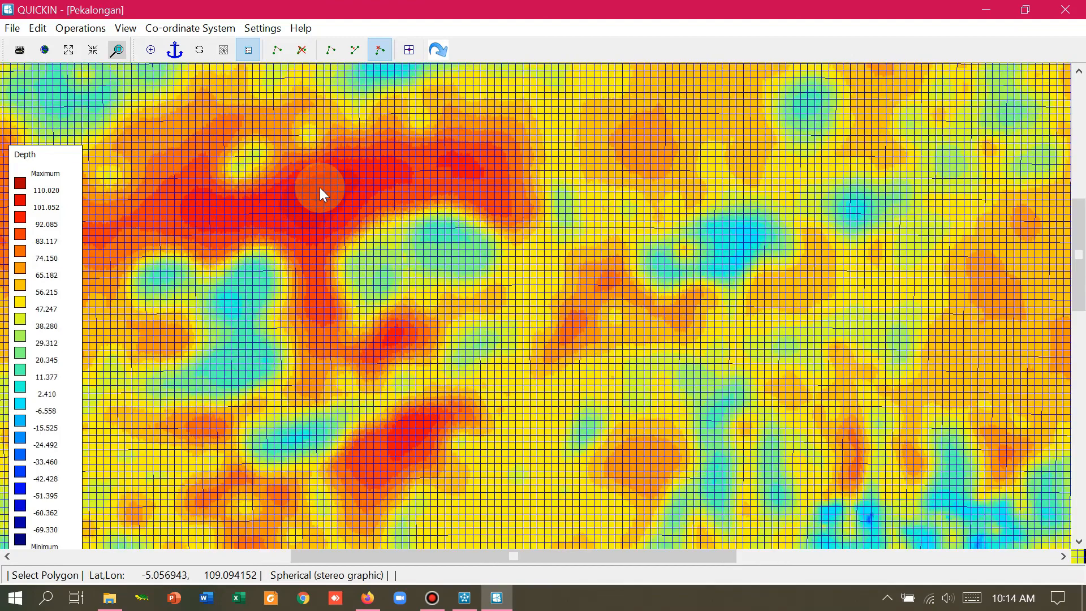
pyautogui.scroll(-1, 320, 188)
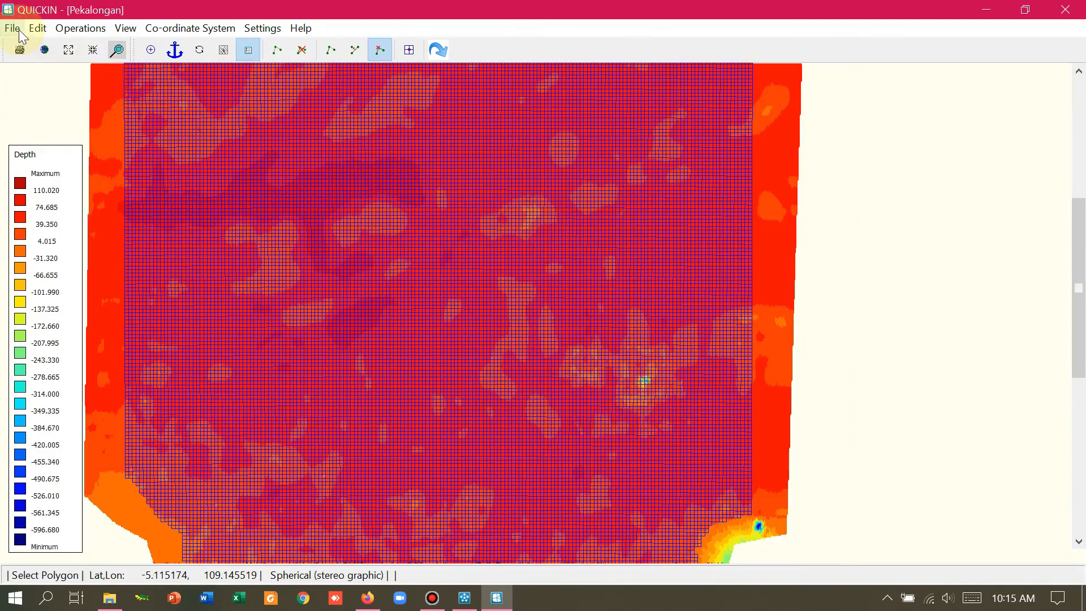
pyautogui.click(17, 28)
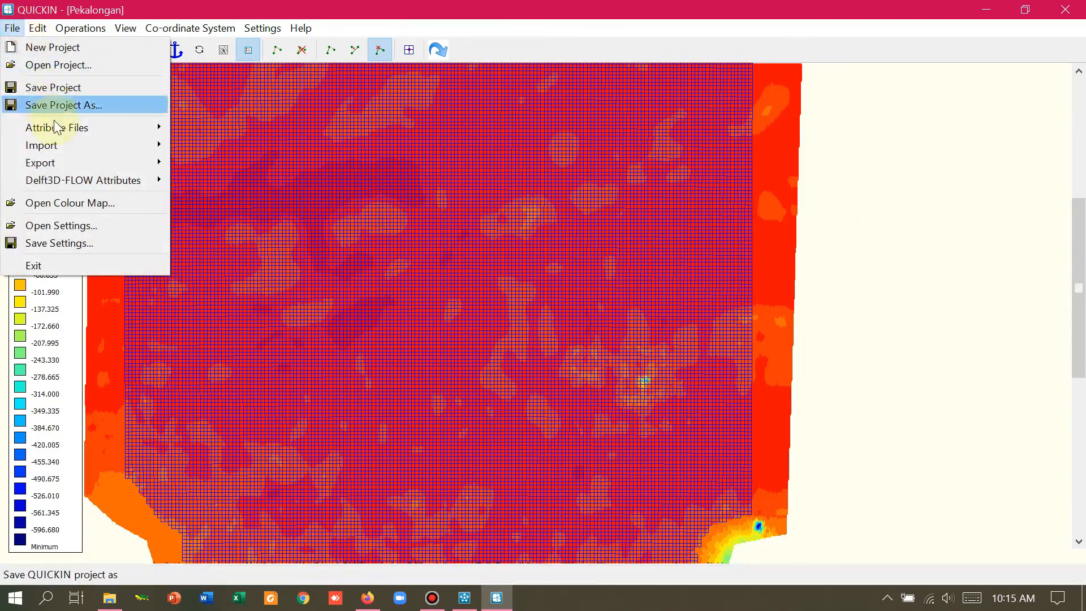
pyautogui.moveTo(61, 148)
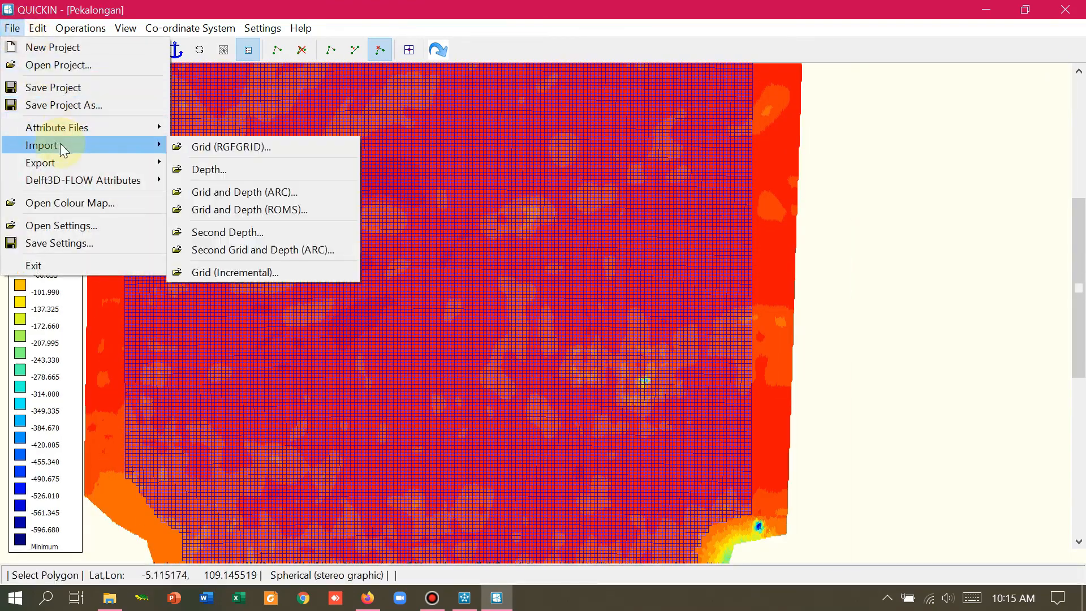
pyautogui.click(202, 168)
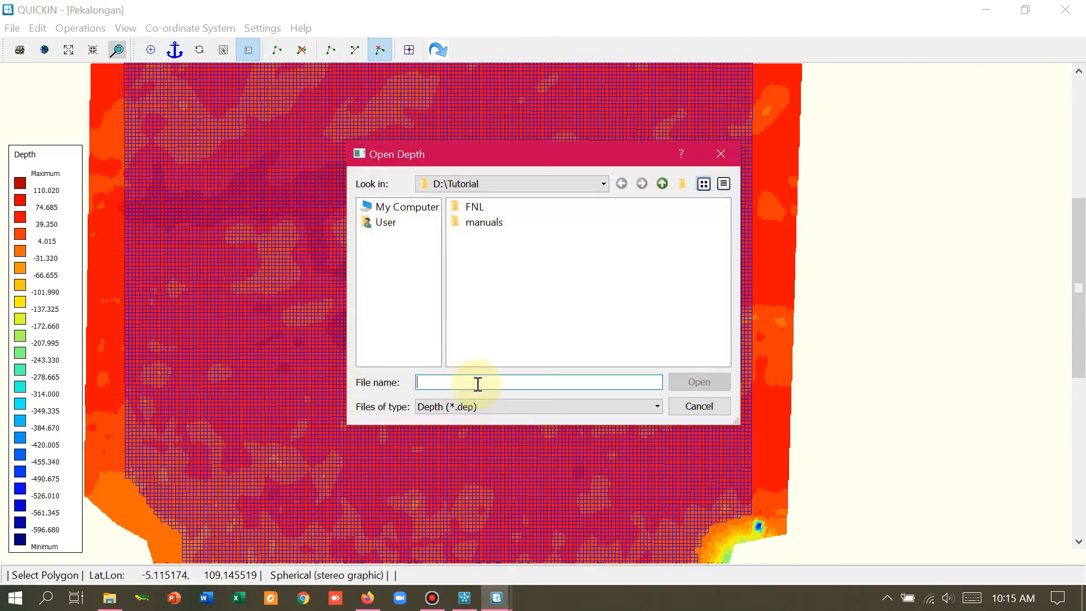
pyautogui.write('Pekalongan')
pyautogui.click(698, 406)
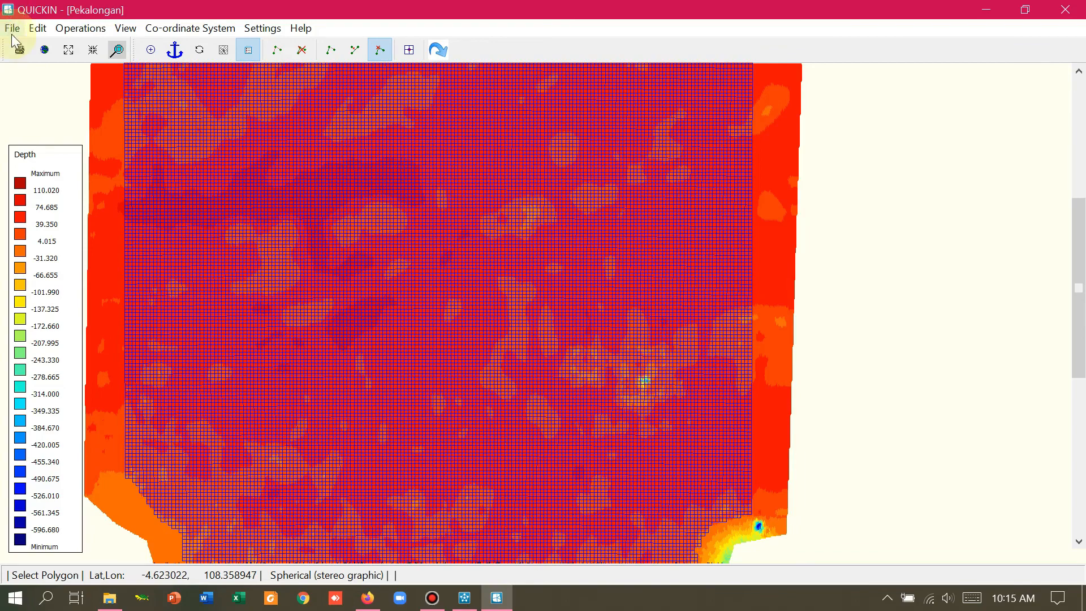
# Step: Export the grid depths as a .dep file named Pekalongan in D:\Tutorial
pyautogui.click(12, 30)
pyautogui.moveTo(75, 163)
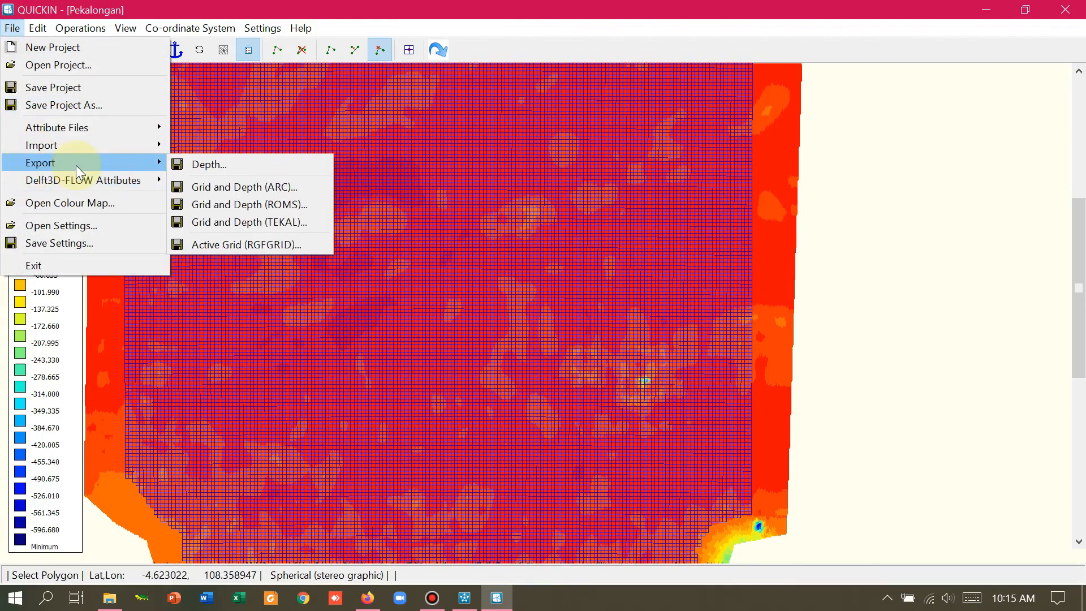
pyautogui.click(199, 165)
pyautogui.write('Pekalongan')
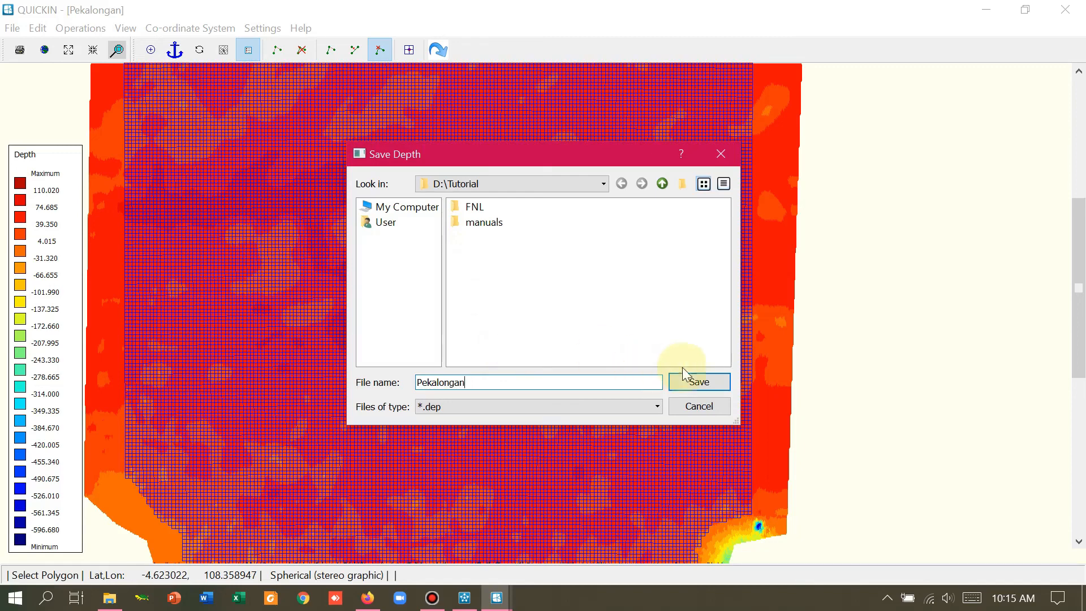
pyautogui.click(714, 383)
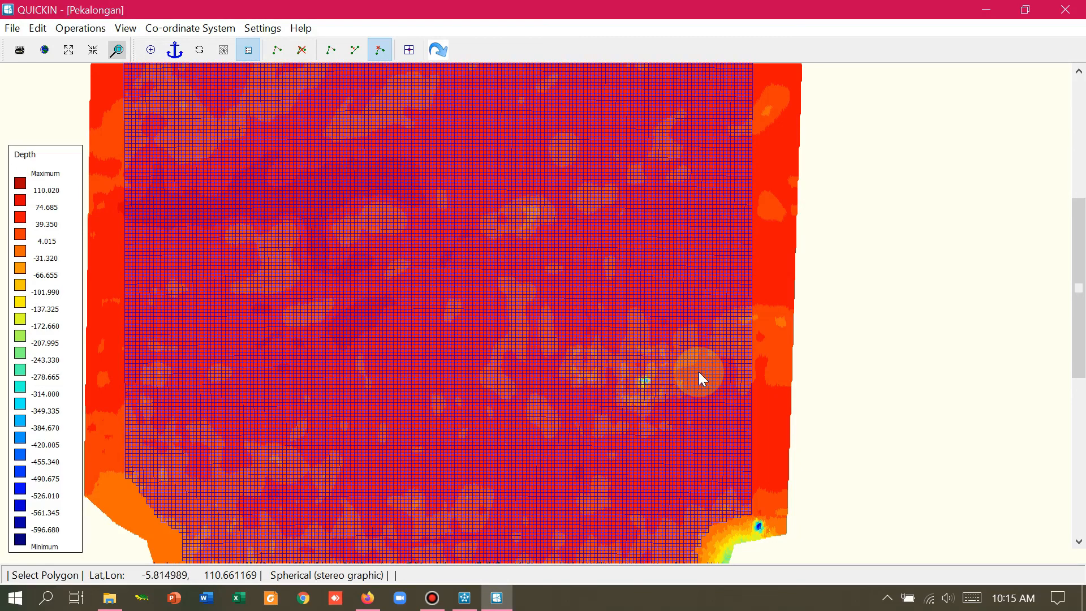